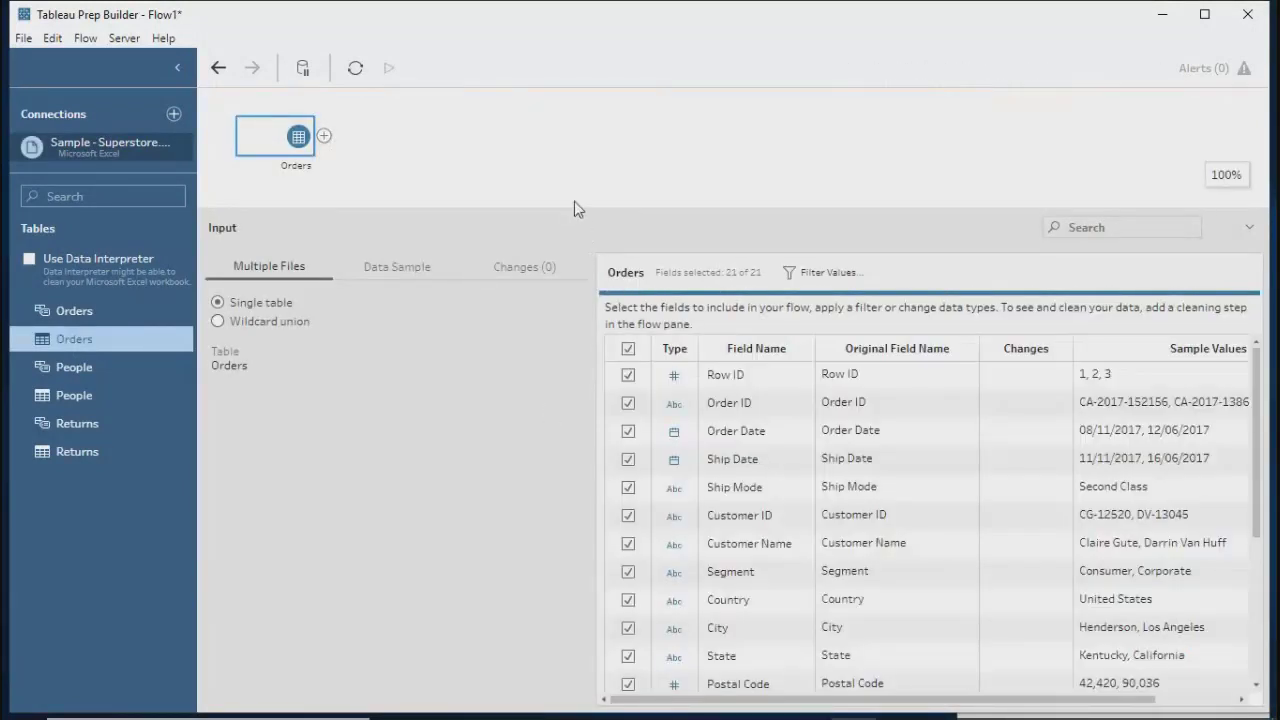
Step: Add the People table to the flow as a separate input below Orders, and make the flow area taller
{"action": "mouse_move", "coordinate": [566, 209]}
{"action": "left_mouse_down"}
{"action": "mouse_move", "coordinate": [566, 233]}
{"action": "mouse_move", "coordinate": [566, 220]}
{"action": "left_mouse_up"}
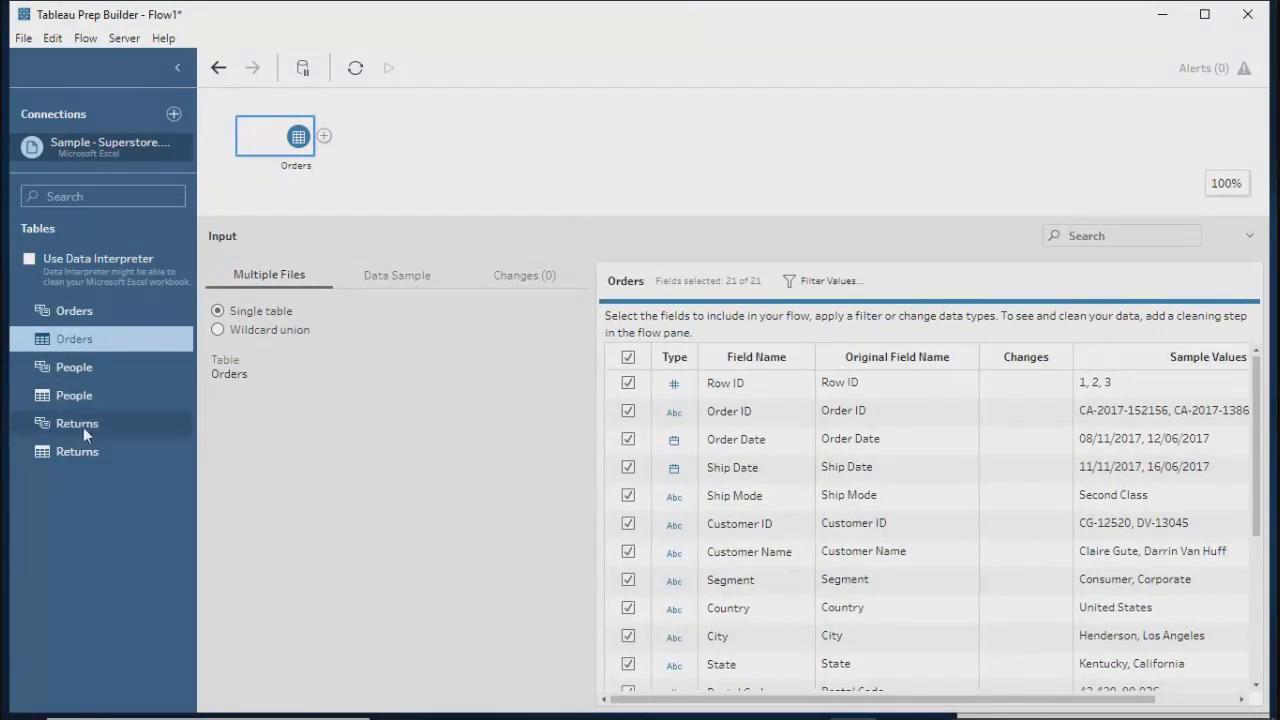
{"action": "left_click_drag", "start_coordinate": [78, 396], "coordinate": [52, 400]}
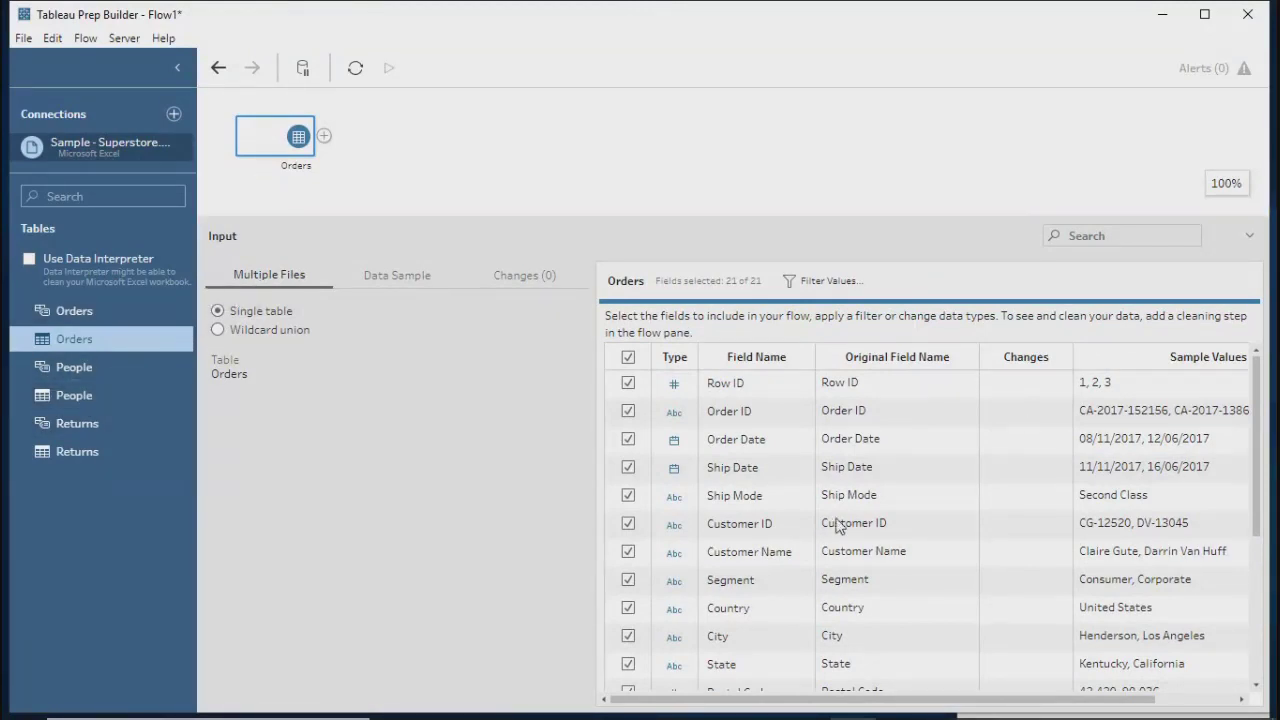
{"action": "scroll", "coordinate": [838, 527], "scroll_direction": "down", "scroll_amount": 3}
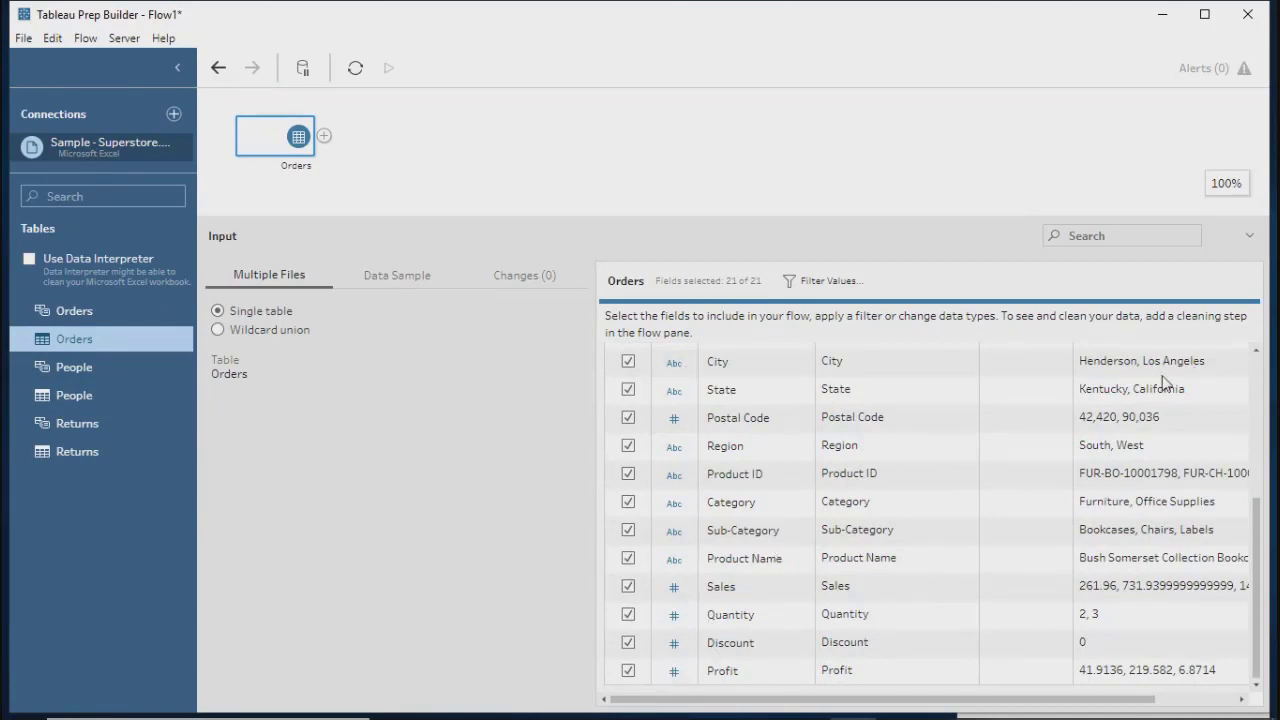
{"action": "scroll", "coordinate": [1157, 585], "scroll_direction": "up", "scroll_amount": 3}
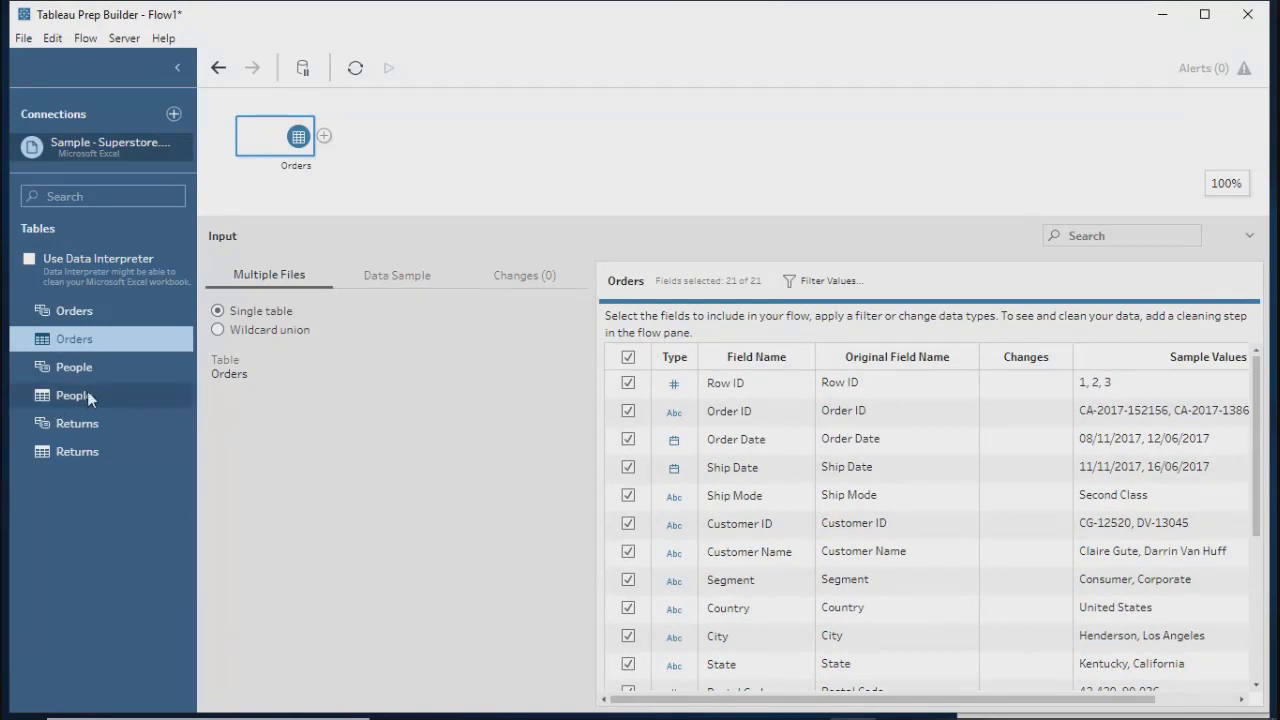
{"action": "left_click_drag", "start_coordinate": [87, 404], "coordinate": [190, 292]}
{"action": "left_click_drag", "start_coordinate": [222, 243], "coordinate": [276, 136]}
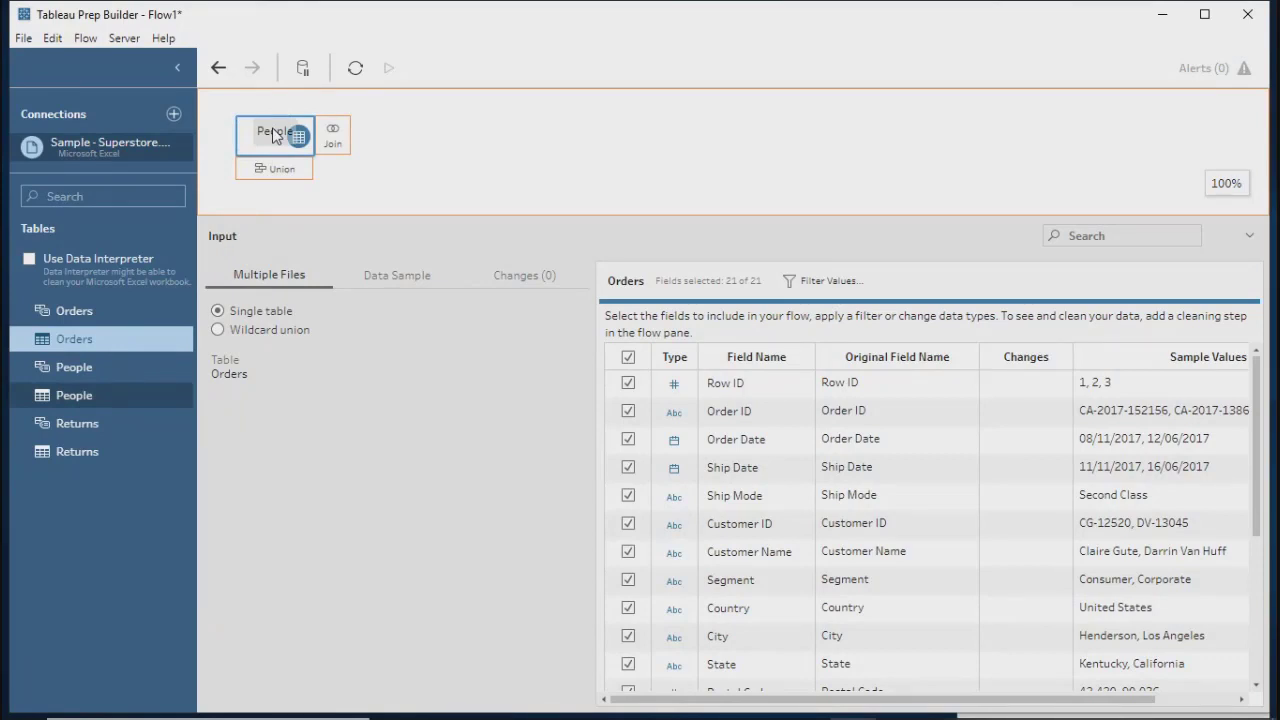
{"action": "left_click_drag", "start_coordinate": [276, 136], "coordinate": [418, 195]}
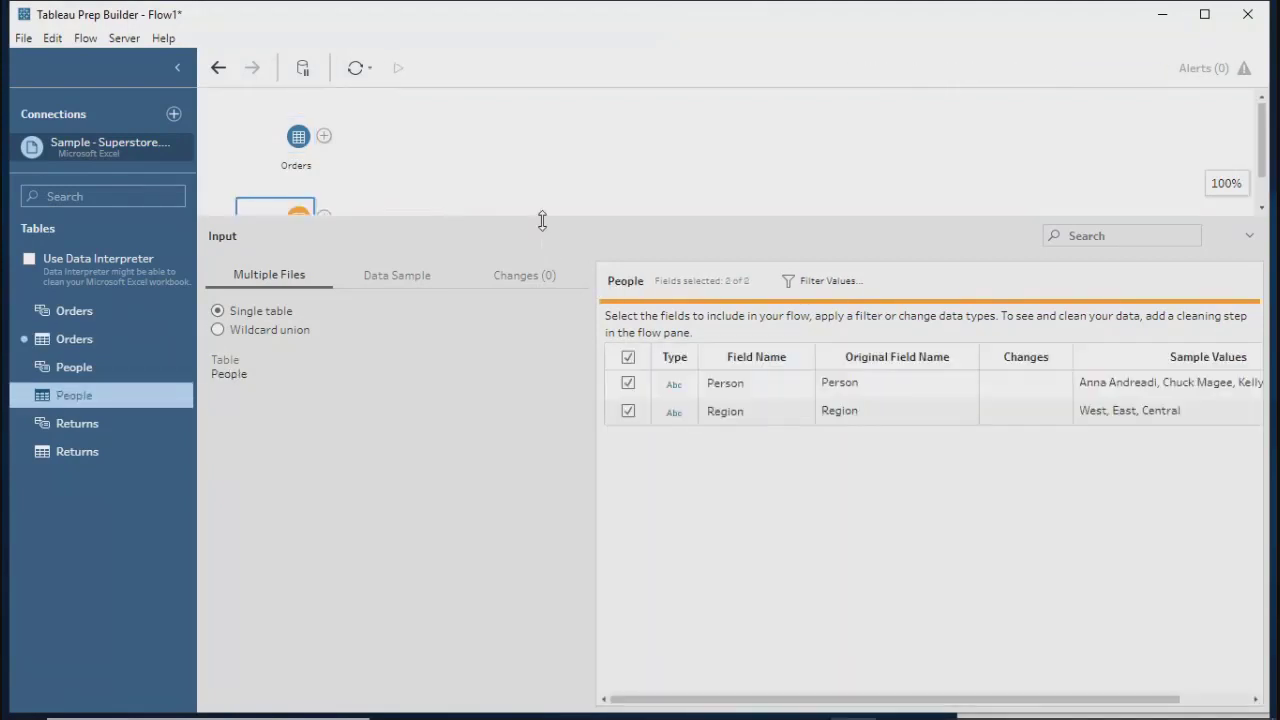
{"action": "left_click_drag", "start_coordinate": [542, 220], "coordinate": [523, 318]}
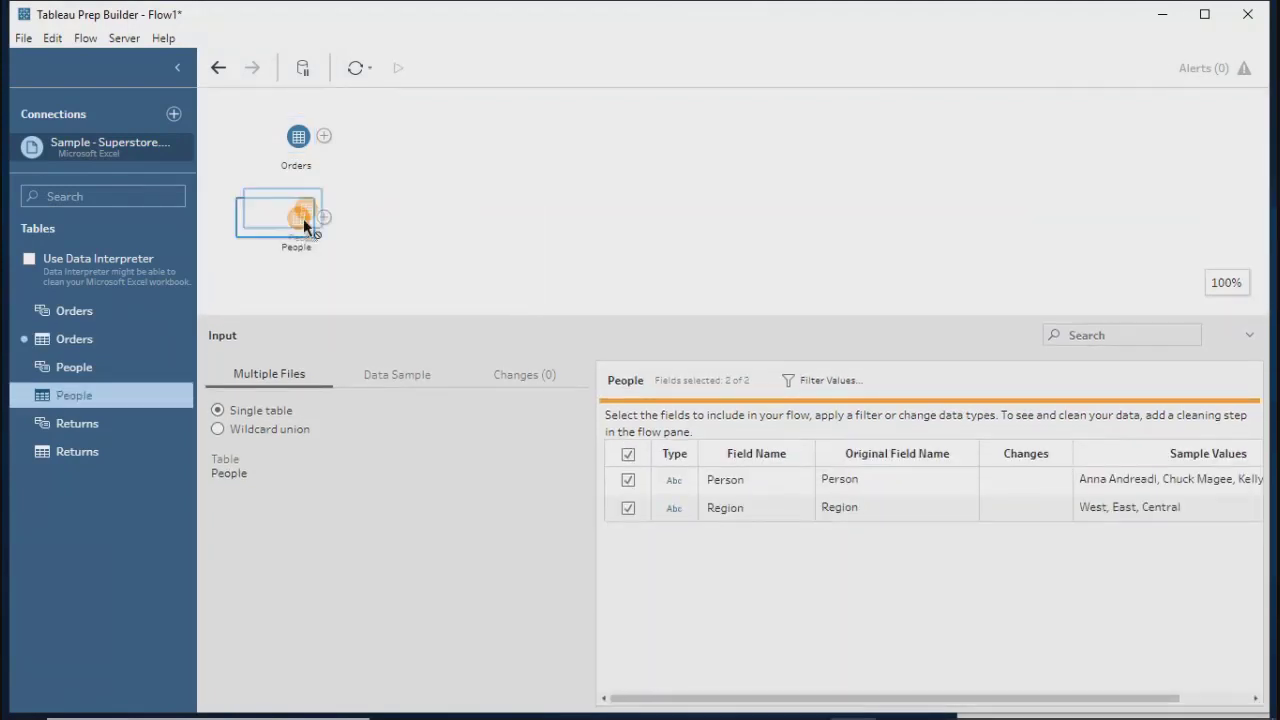
{"action": "left_click", "coordinate": [497, 237]}
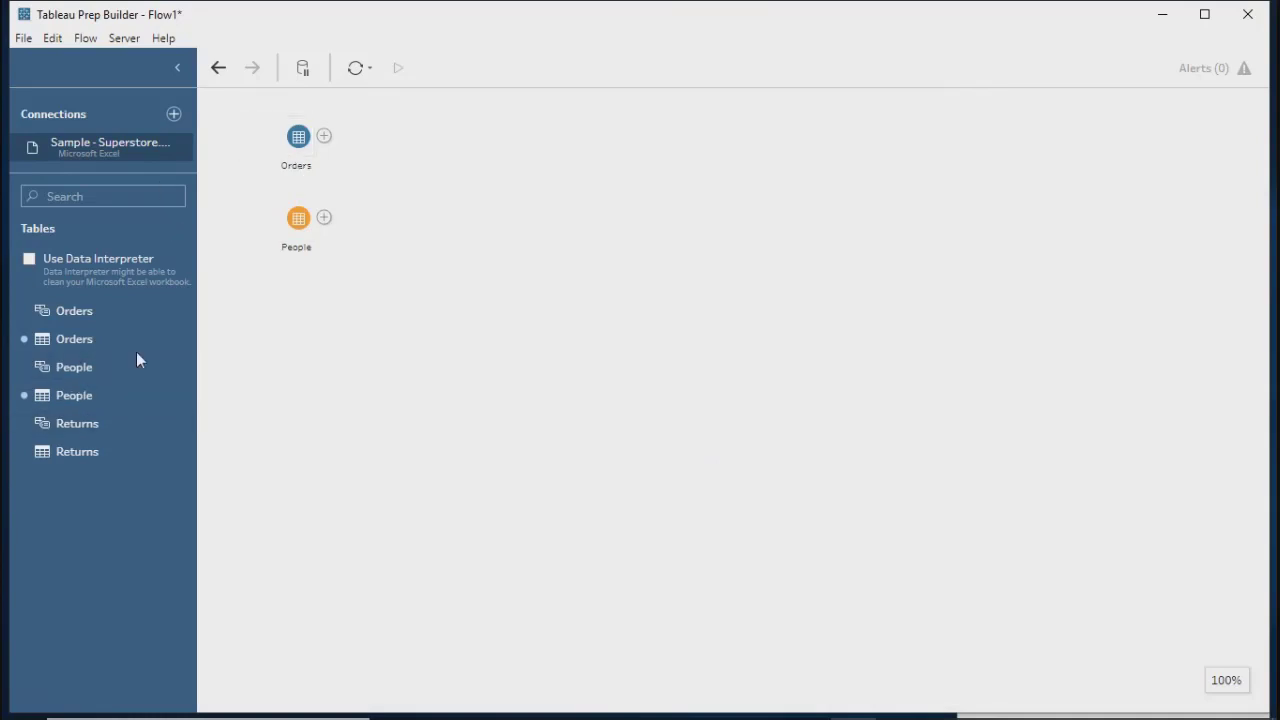
Step: Add a second copy of the Orders table to the flow, placed above the first Orders input
{"action": "left_click_drag", "start_coordinate": [77, 340], "coordinate": [469, 152]}
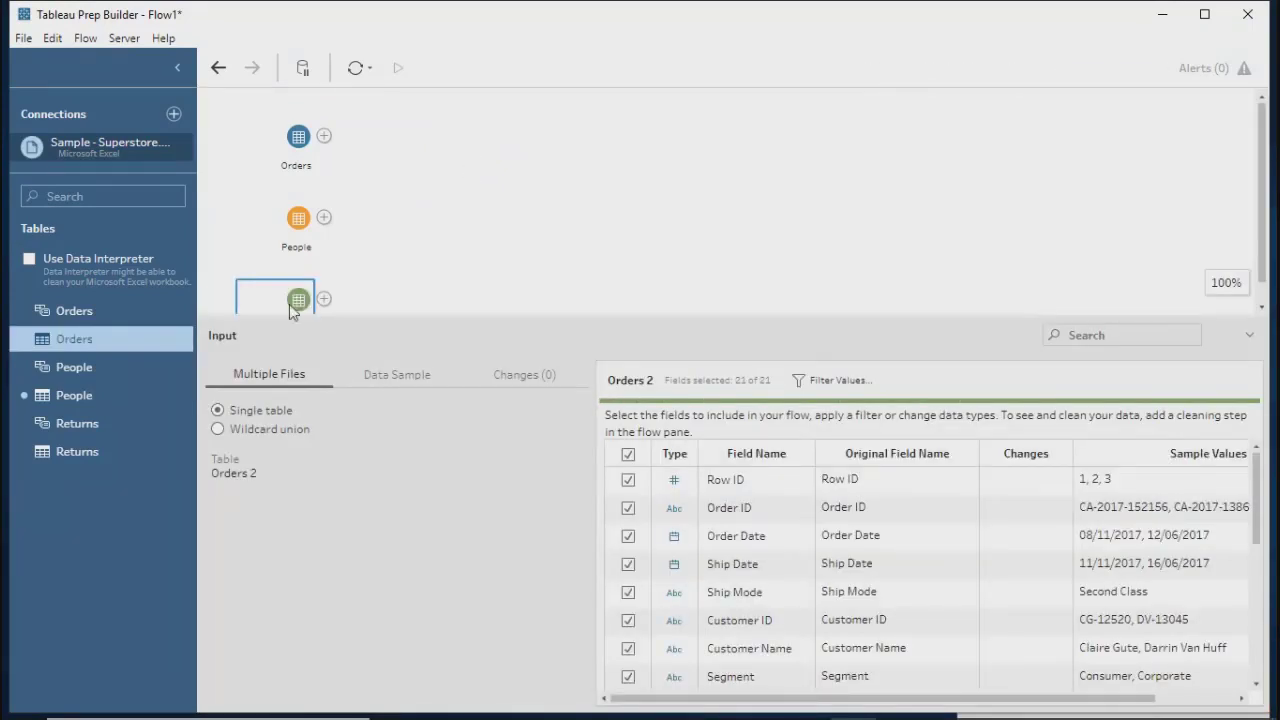
{"action": "left_click_drag", "start_coordinate": [289, 304], "coordinate": [303, 239]}
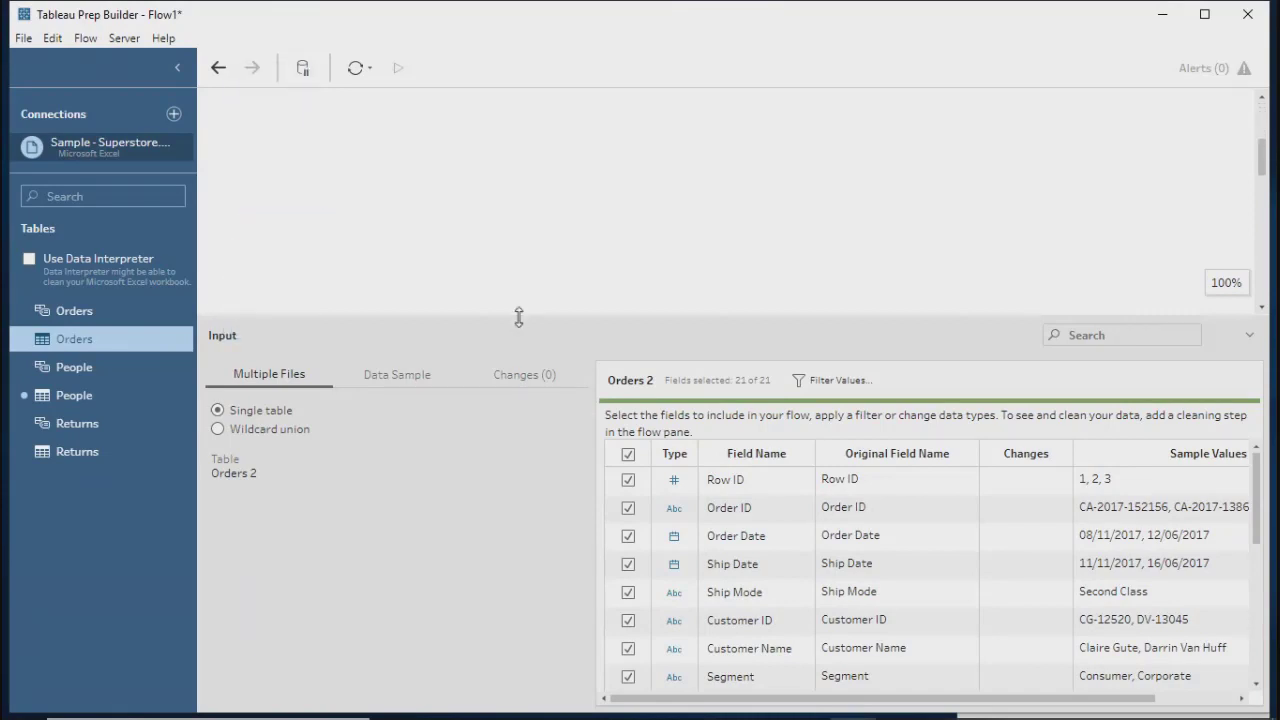
{"action": "left_click_drag", "start_coordinate": [519, 316], "coordinate": [476, 600]}
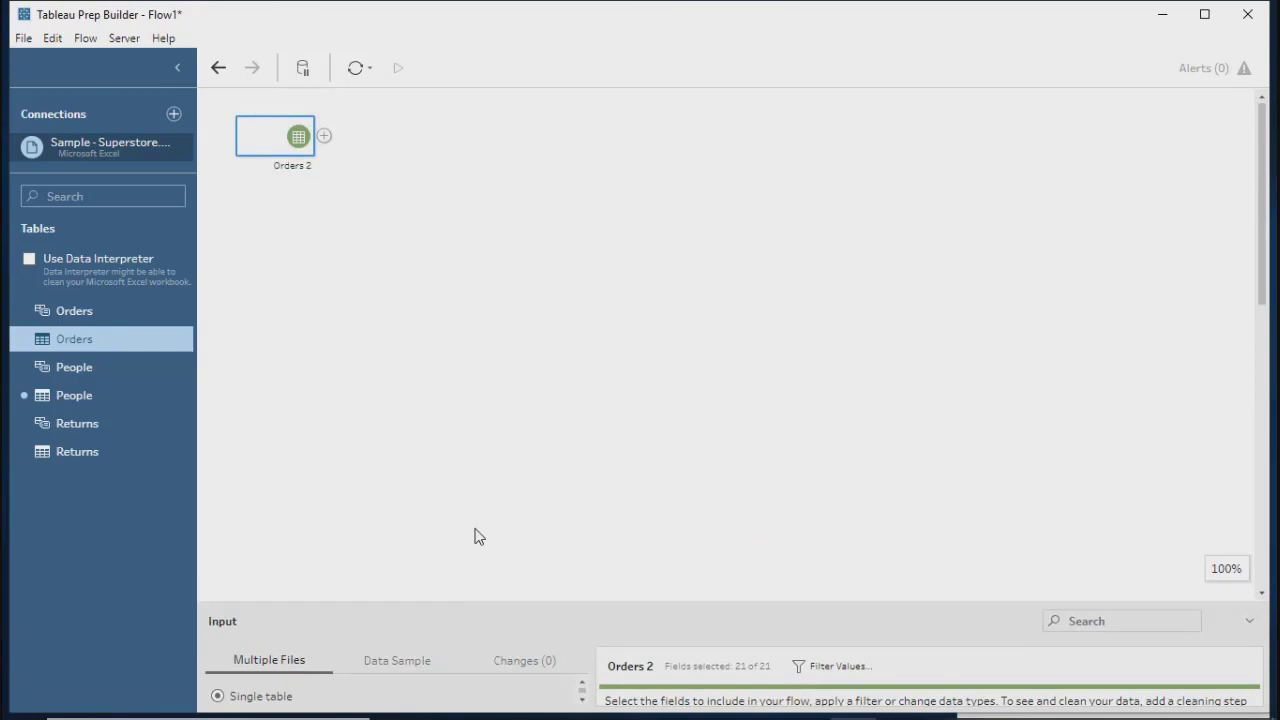
Step: Zoom the flow out to 75% and show the overview map
{"action": "scroll", "coordinate": [476, 537], "scroll_direction": "down", "scroll_amount": 5}
{"action": "left_click", "coordinate": [380, 555]}
{"action": "left_click", "coordinate": [1179, 680]}
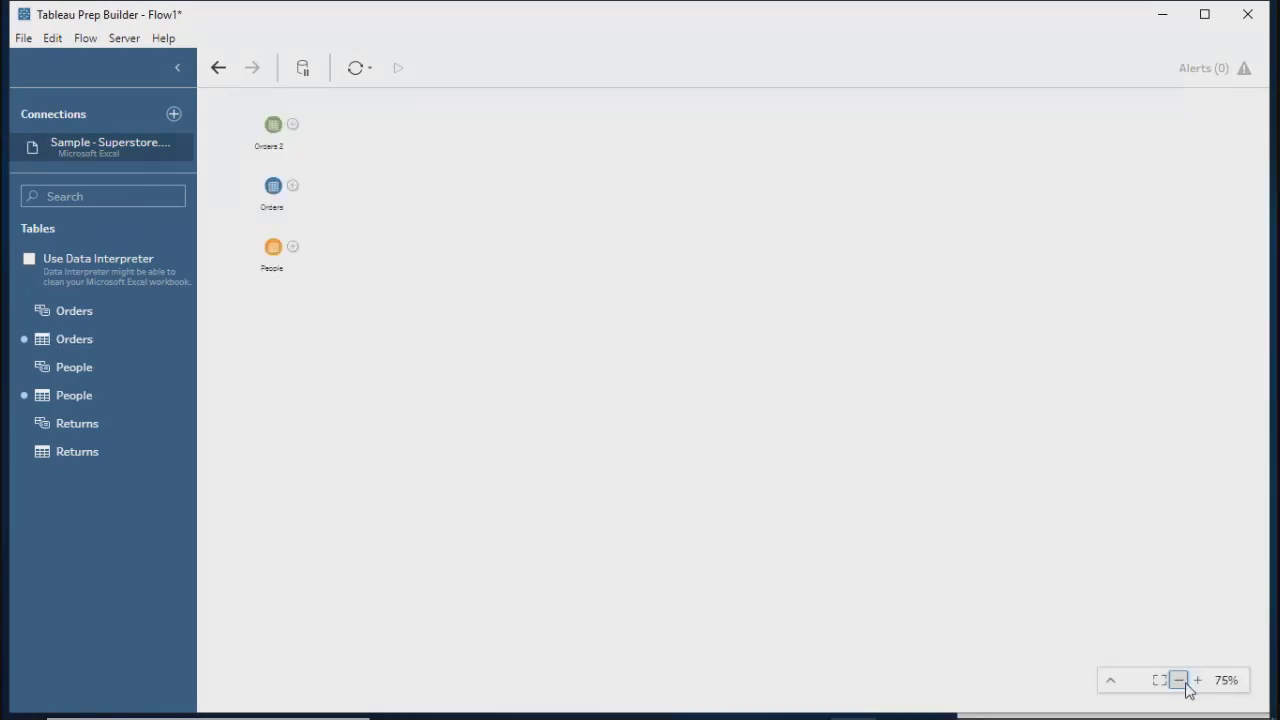
{"action": "left_click", "coordinate": [1110, 680]}
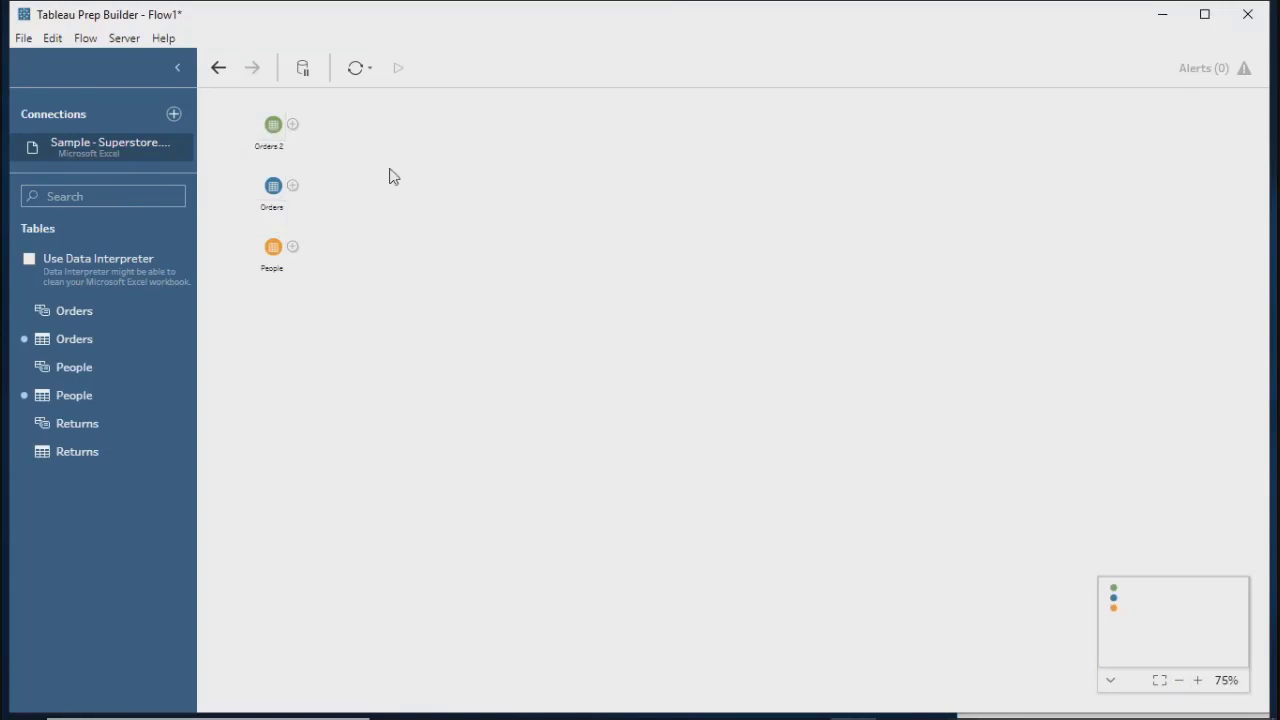
Step: Remove the People input from the flow
{"action": "left_click_drag", "start_coordinate": [274, 262], "coordinate": [240, 148]}
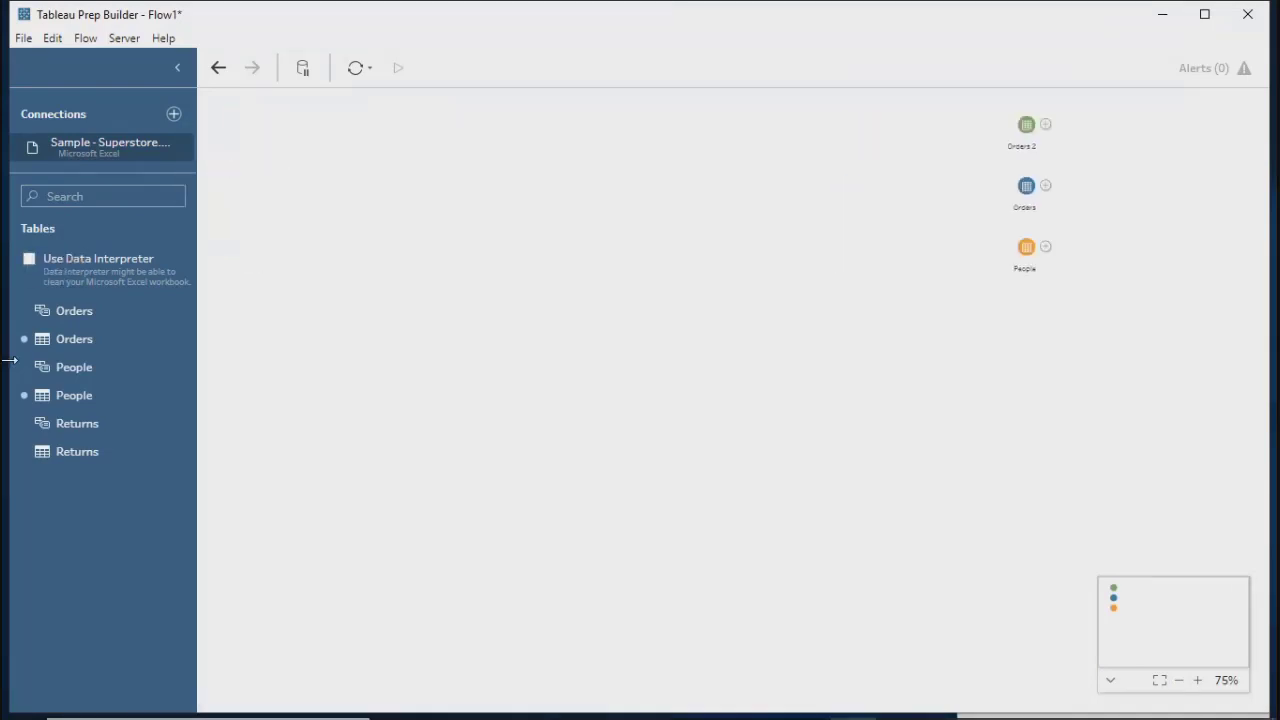
{"action": "right_click", "coordinate": [279, 266]}
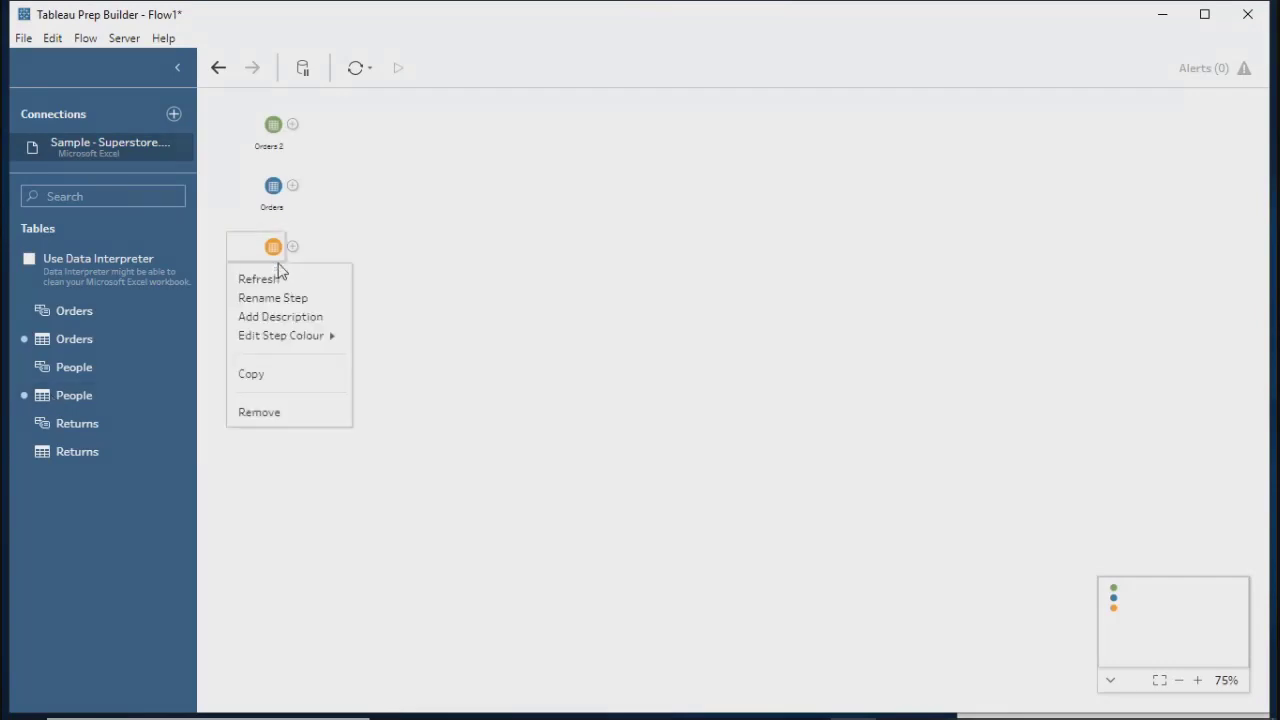
{"action": "left_click", "coordinate": [252, 412]}
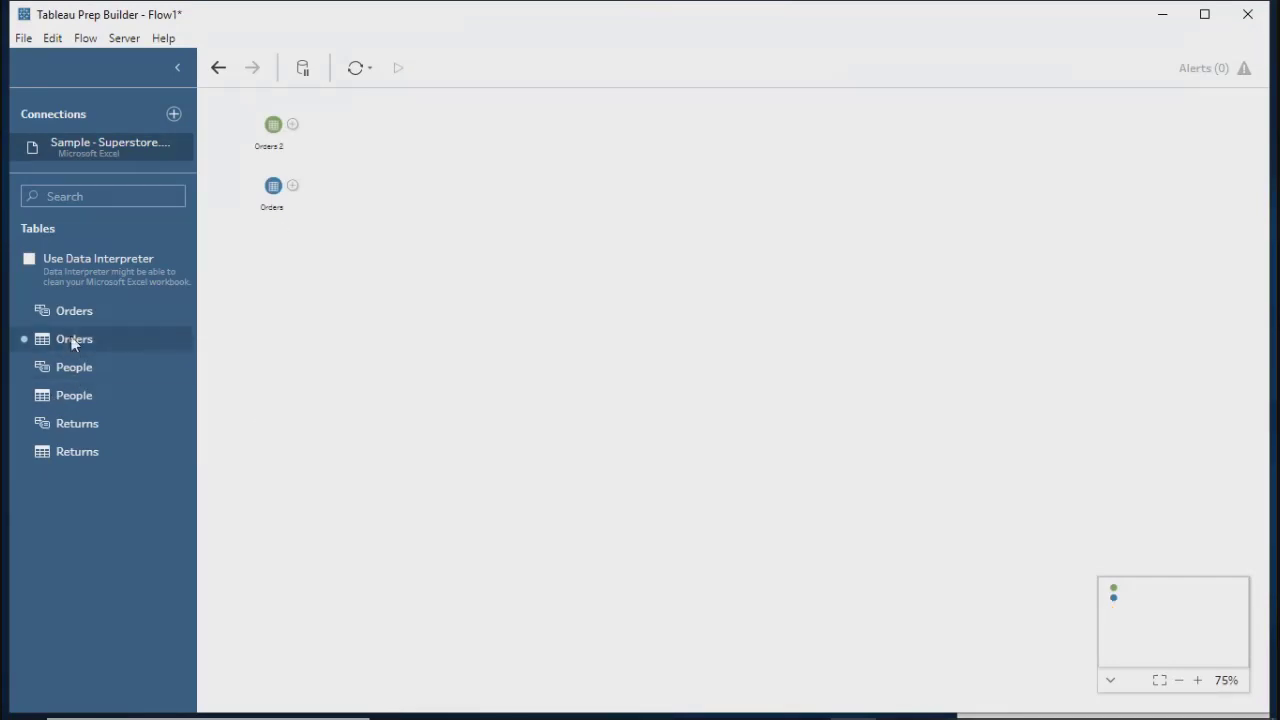
Step: Join the Returns named range to the Orders 2 input and enlarge the join details area
{"action": "left_click_drag", "start_coordinate": [70, 362], "coordinate": [51, 403]}
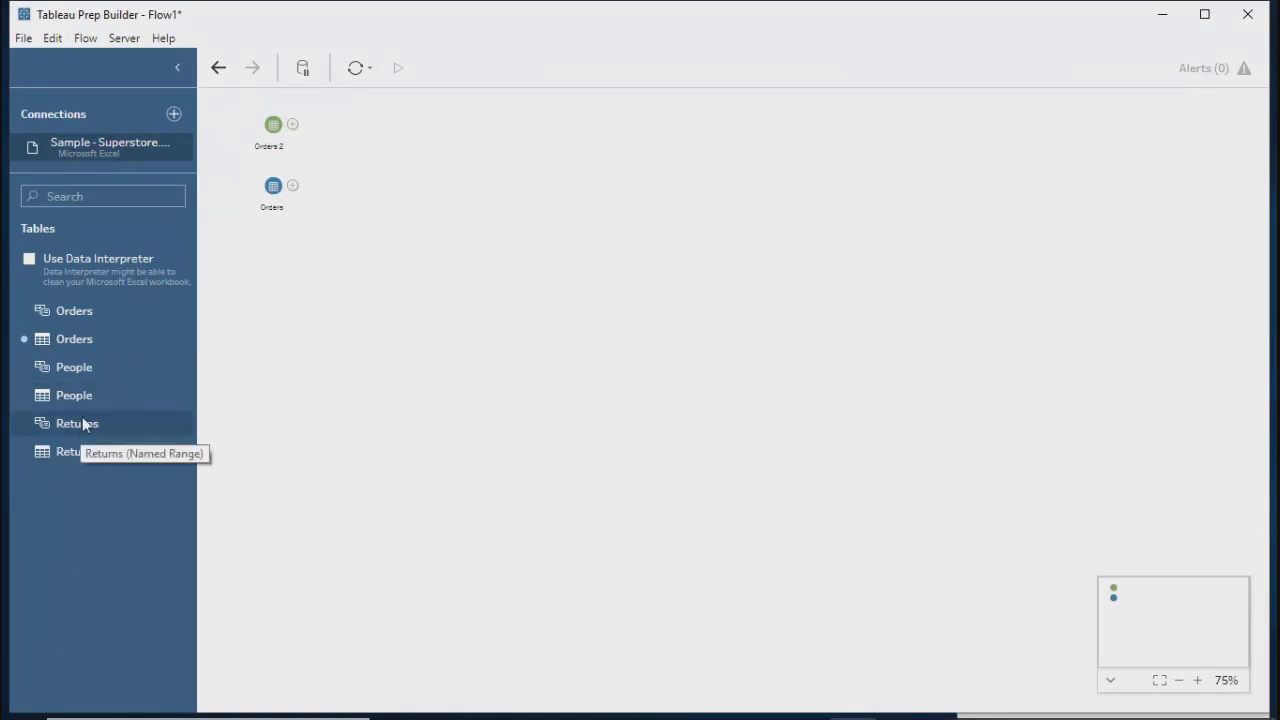
{"action": "left_click_drag", "start_coordinate": [79, 428], "coordinate": [298, 121]}
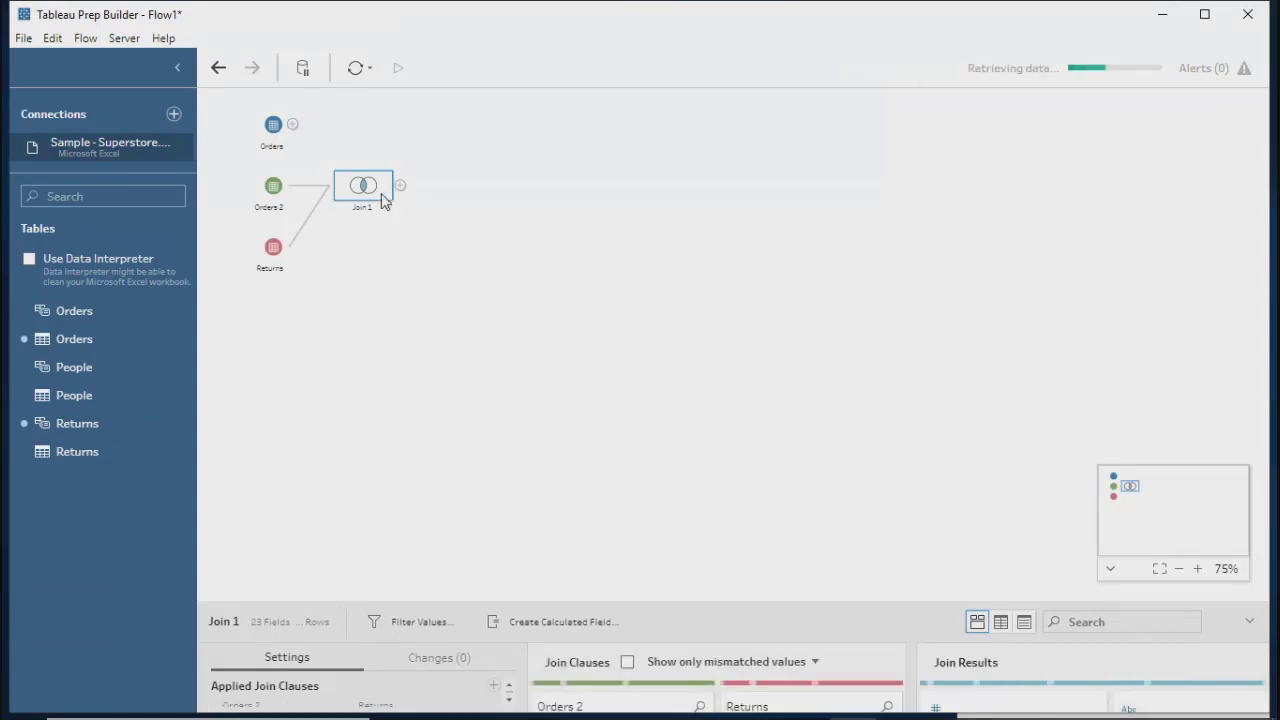
{"action": "left_click_drag", "start_coordinate": [735, 615], "coordinate": [712, 315]}
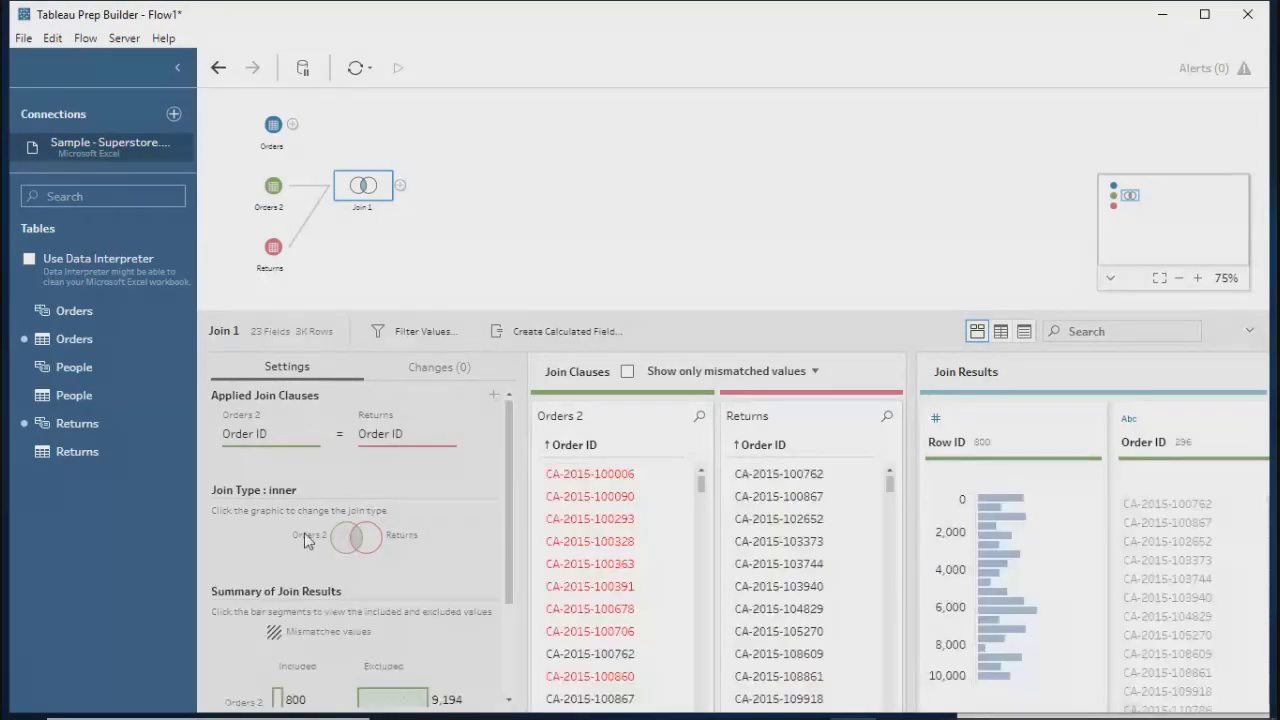
Step: Review the join summary of Orders 2 and Returns and change the join type to right
{"action": "scroll", "coordinate": [502, 516], "scroll_direction": "down", "scroll_amount": 3}
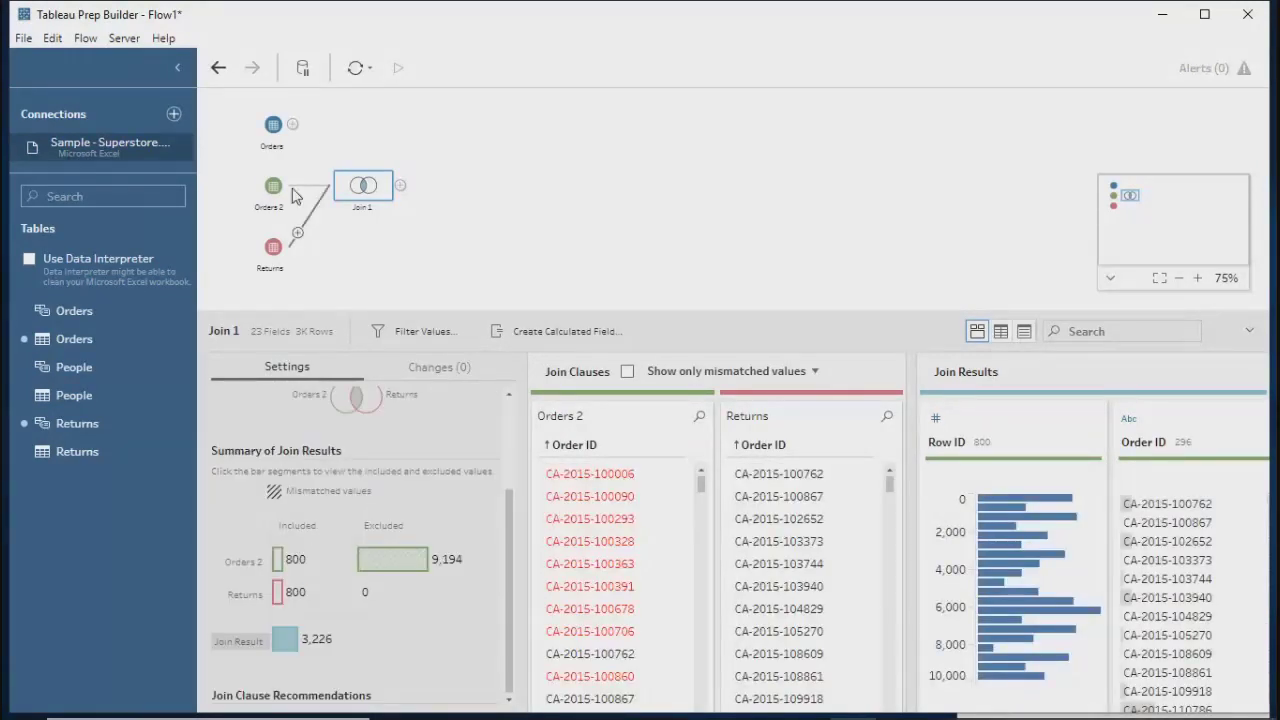
{"action": "mouse_move", "coordinate": [1051, 646]}
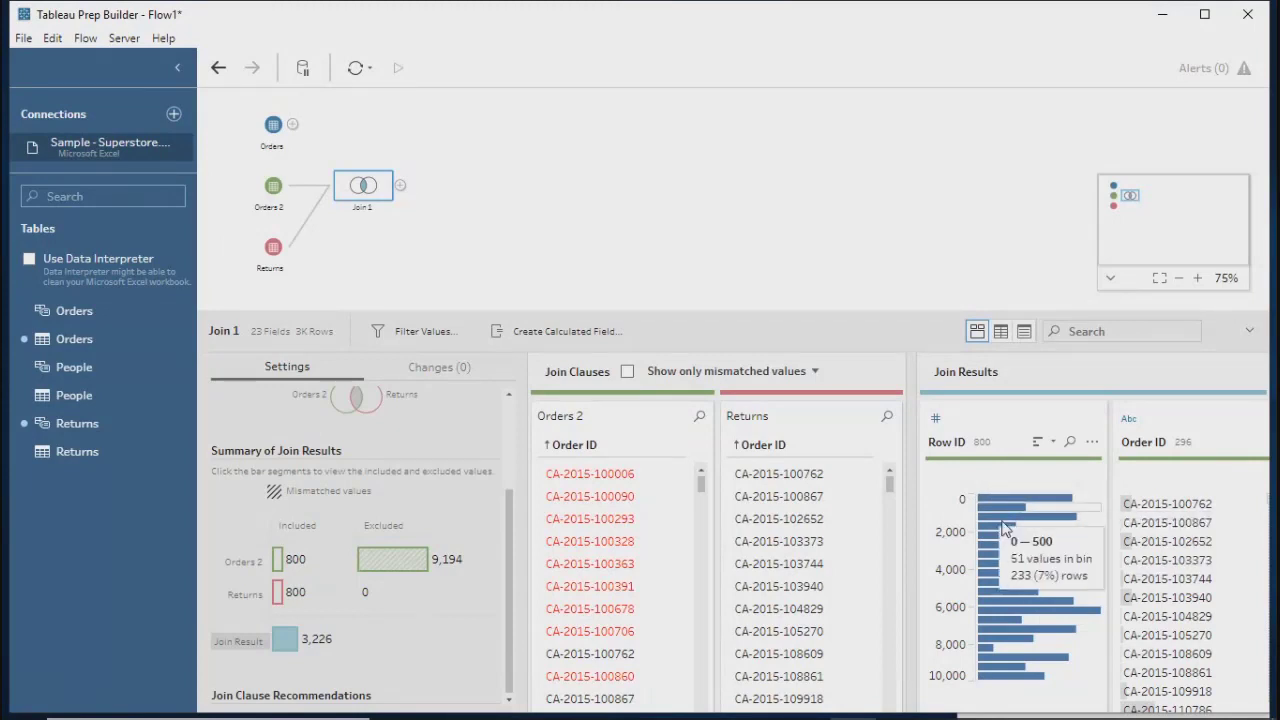
{"action": "mouse_move", "coordinate": [1014, 545]}
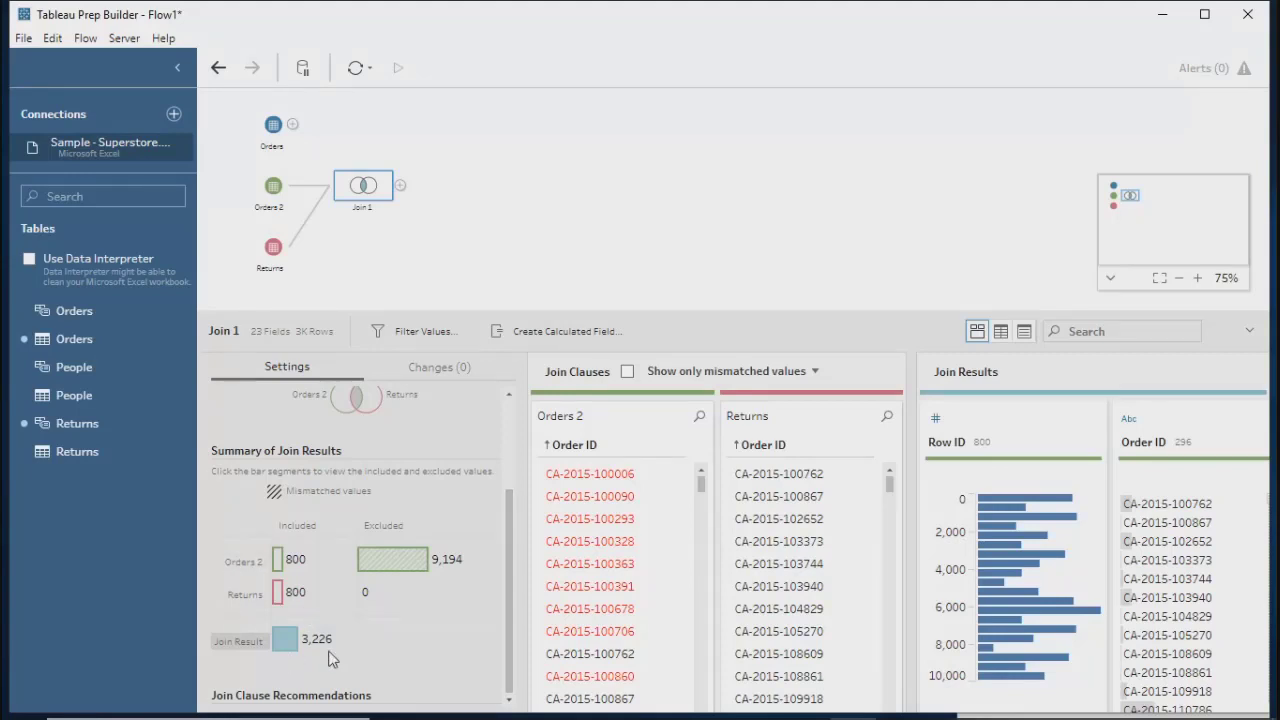
{"action": "left_click", "coordinate": [366, 400]}
{"action": "left_click_drag", "start_coordinate": [509, 541], "coordinate": [500, 452]}
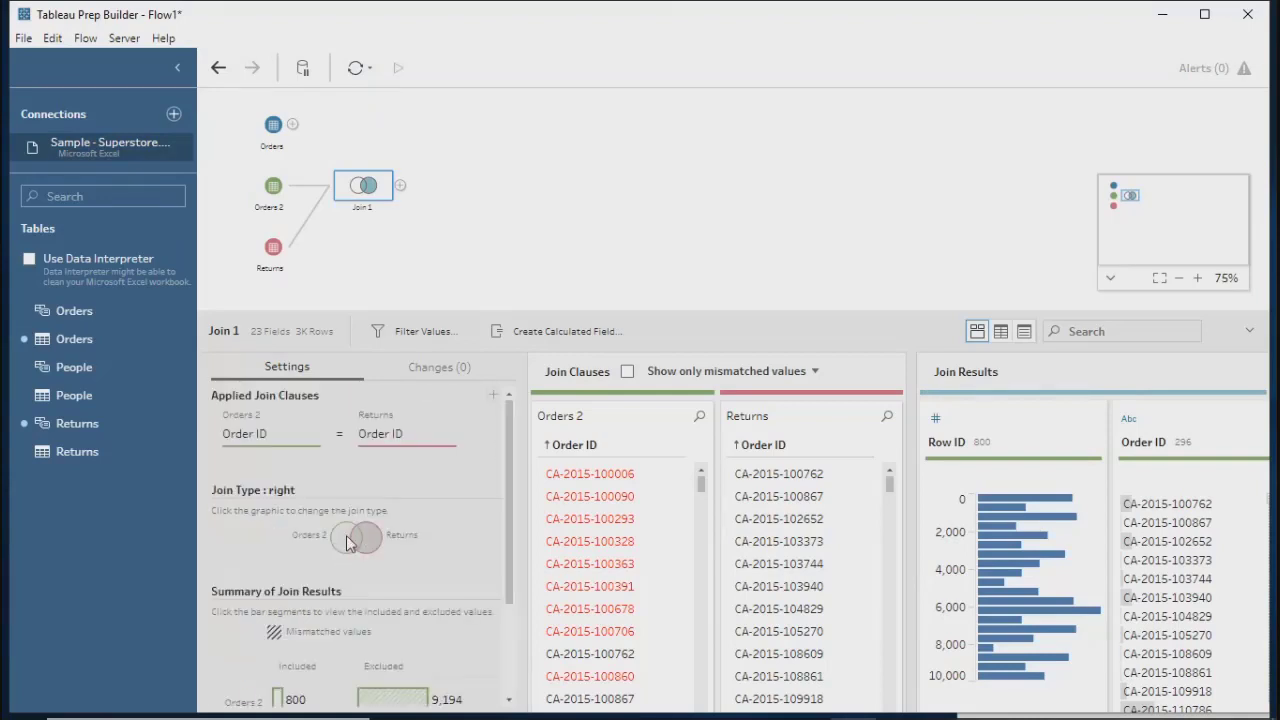
Step: Remove the unconnected Orders input from the flow, and join the People table to the result of Join 1
{"action": "mouse_move", "coordinate": [319, 450]}
{"action": "left_click_drag", "start_coordinate": [273, 124], "coordinate": [377, 198]}
{"action": "left_click", "coordinate": [380, 284]}
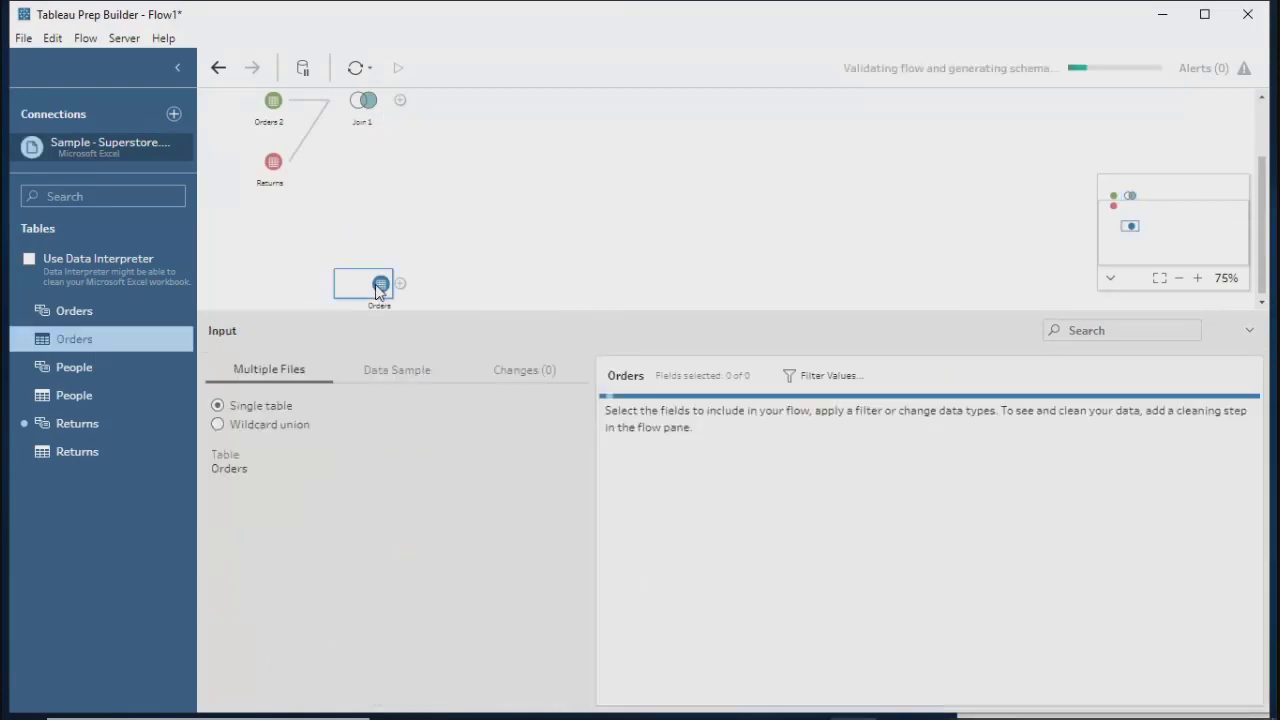
{"action": "key", "text": "Delete"}
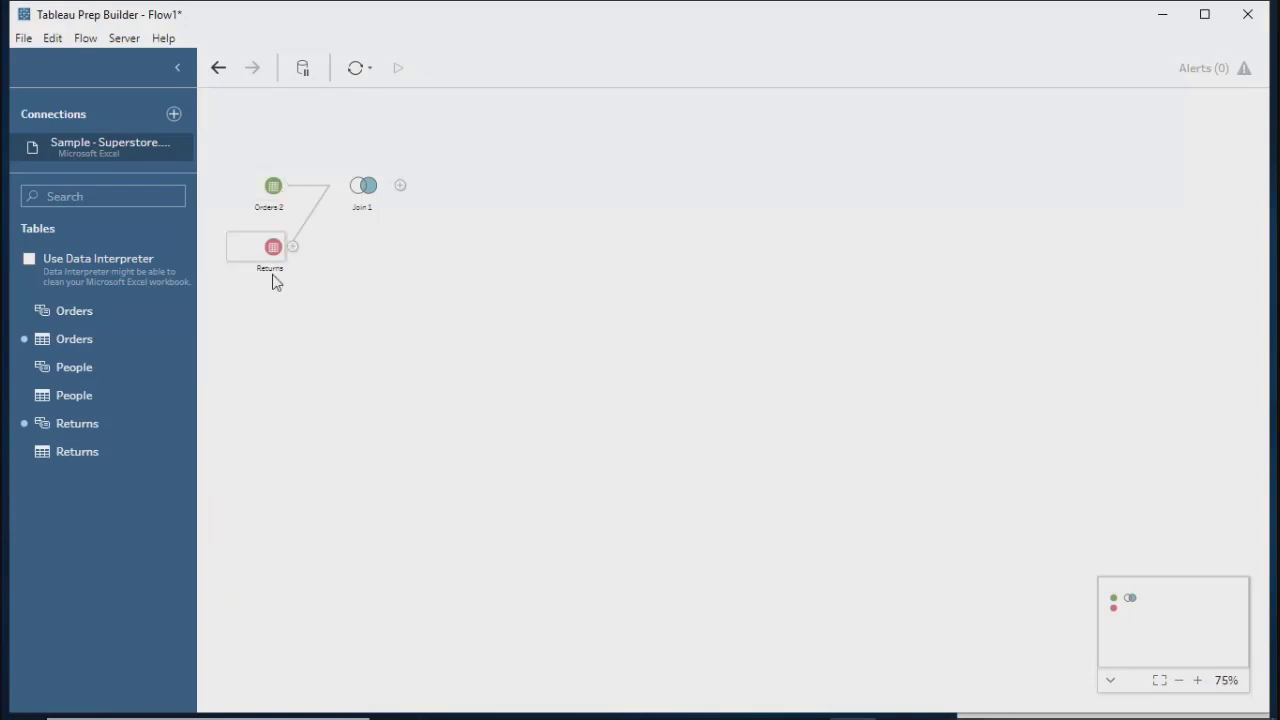
{"action": "left_click_drag", "start_coordinate": [69, 394], "coordinate": [406, 191]}
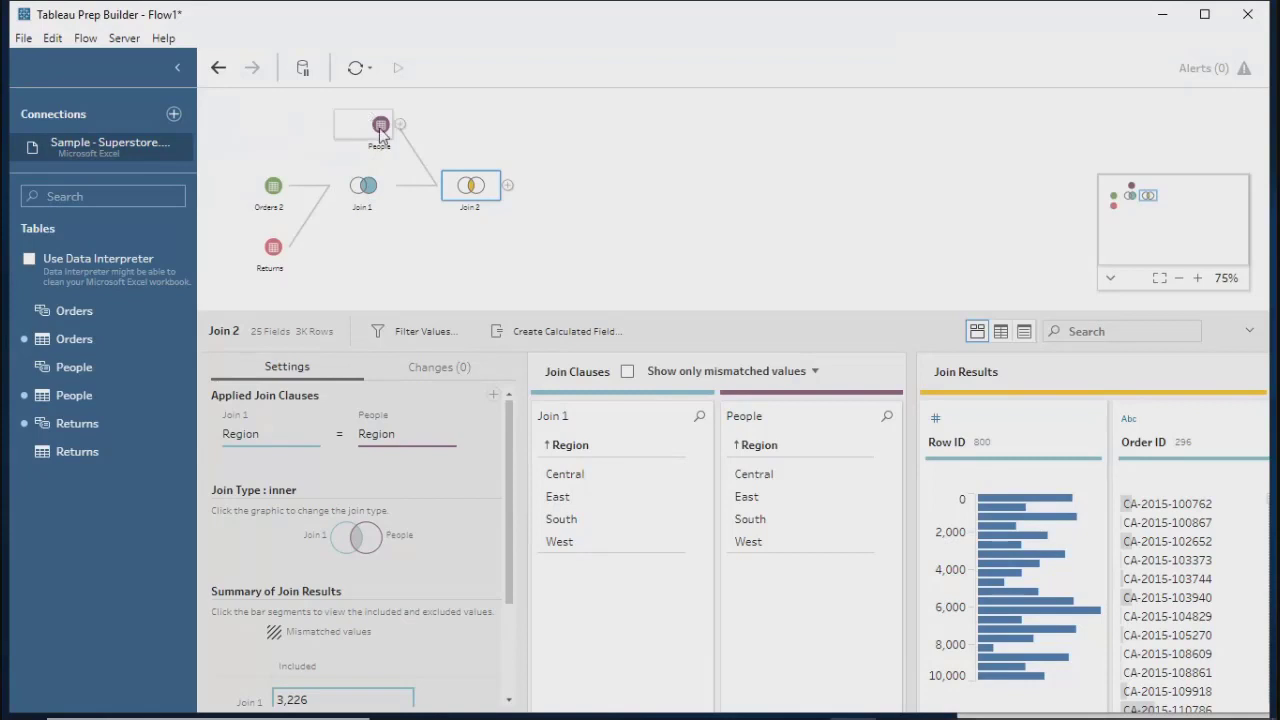
Step: Try out a Script step after Join 2 with the Tableau Python (TabPy) Server connection type, and remove it
{"action": "left_click", "coordinate": [508, 186]}
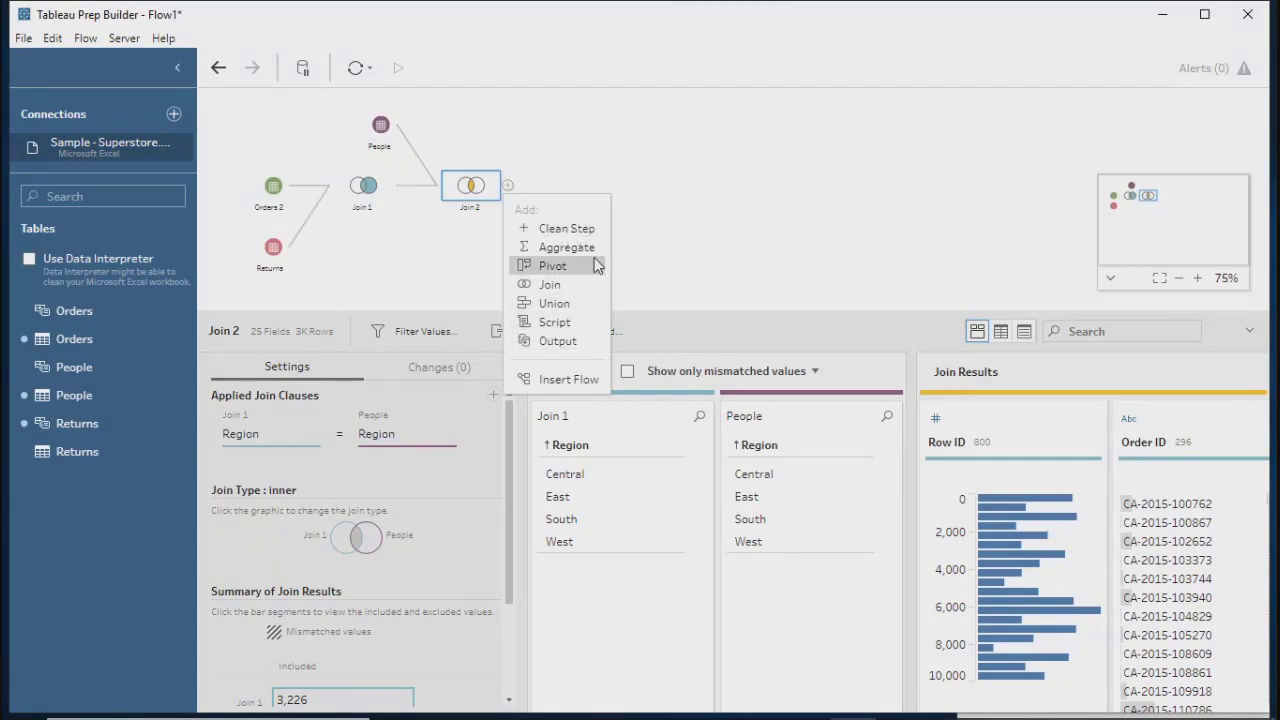
{"action": "left_click", "coordinate": [555, 323]}
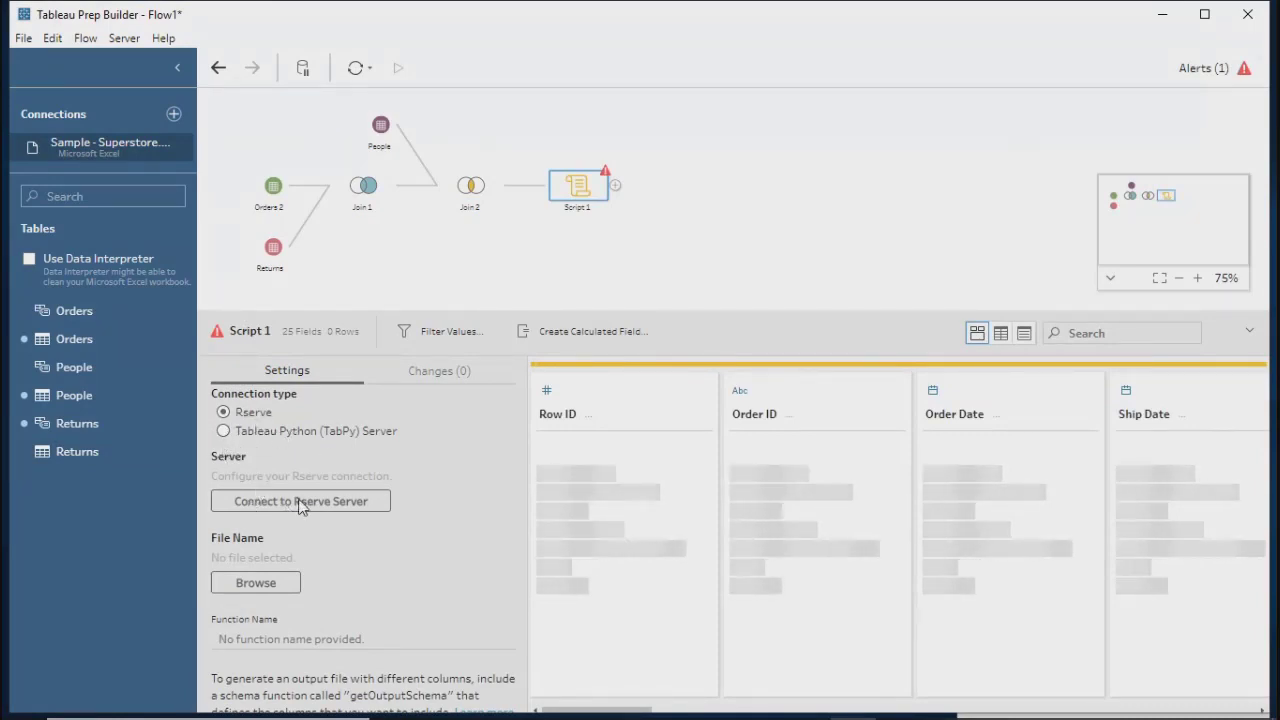
{"action": "left_click", "coordinate": [257, 439]}
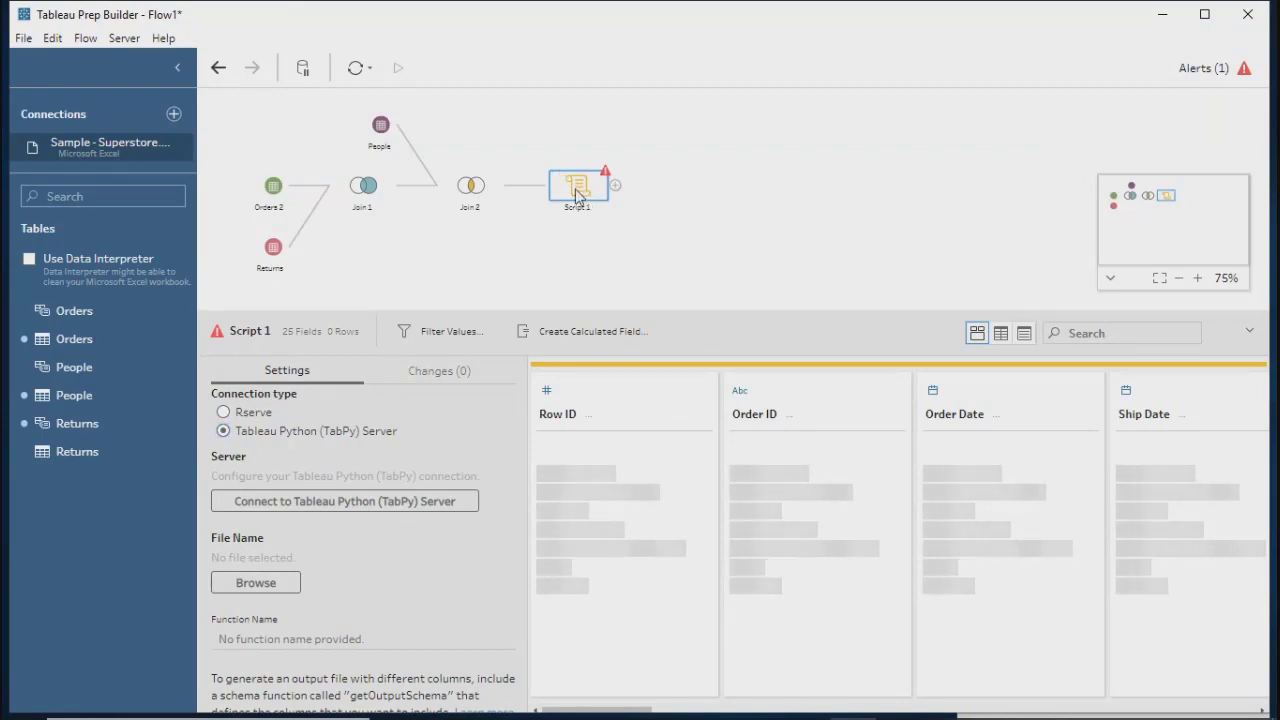
{"action": "key", "text": "Delete"}
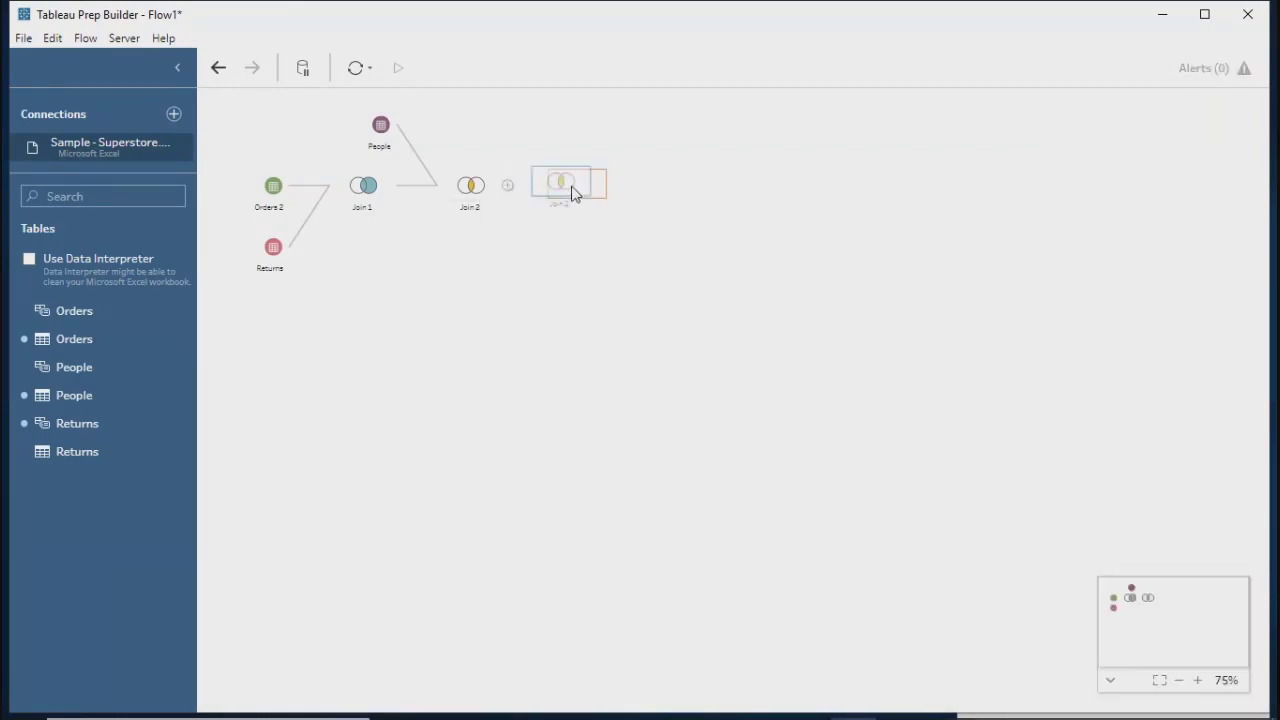
Step: Add an Output step after Join 2 and look over its data preview and file-saving options
{"action": "left_click", "coordinate": [508, 186]}
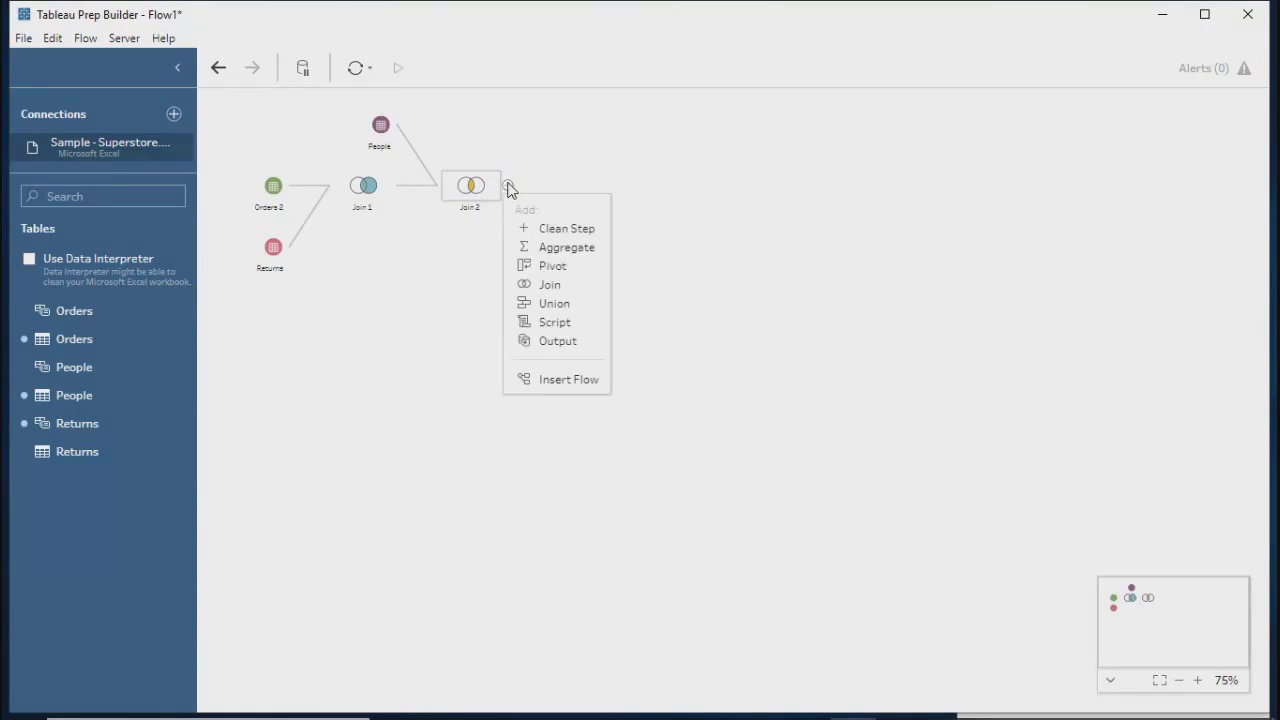
{"action": "left_click", "coordinate": [545, 340]}
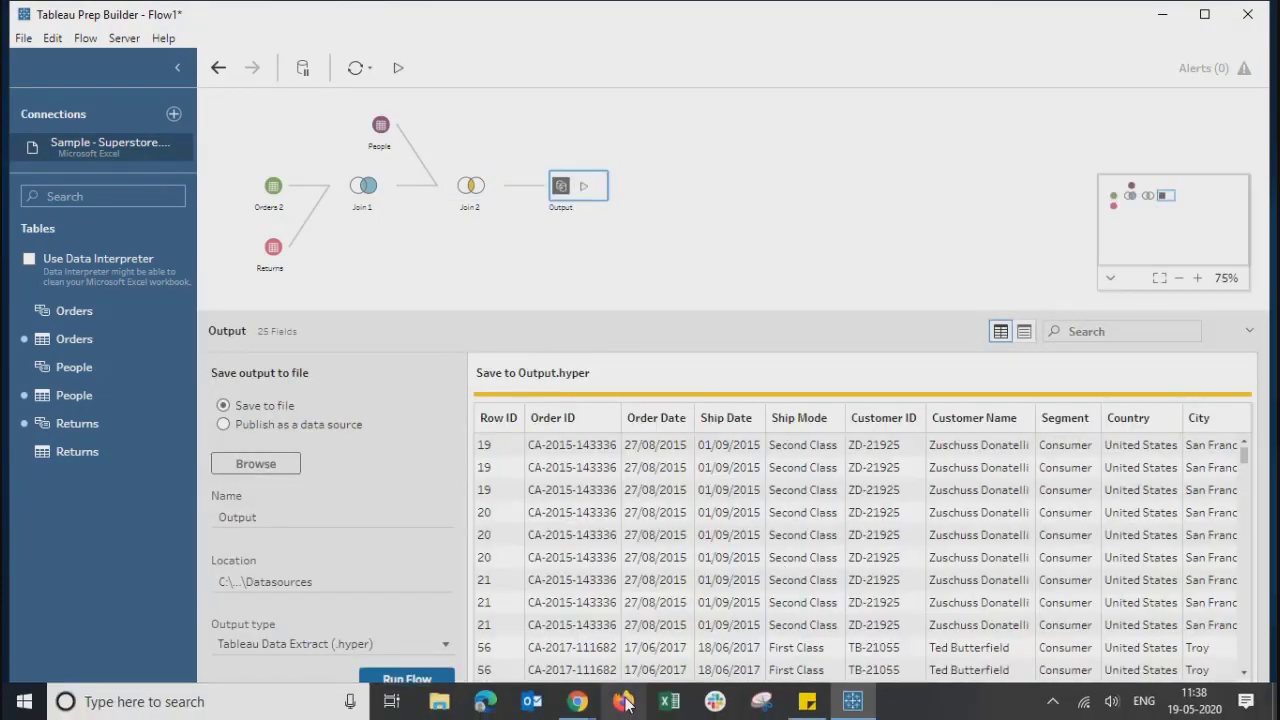
{"action": "left_click_drag", "start_coordinate": [630, 698], "coordinate": [1180, 682]}
{"action": "scroll", "coordinate": [860, 550], "scroll_direction": "left", "scroll_amount": 10}
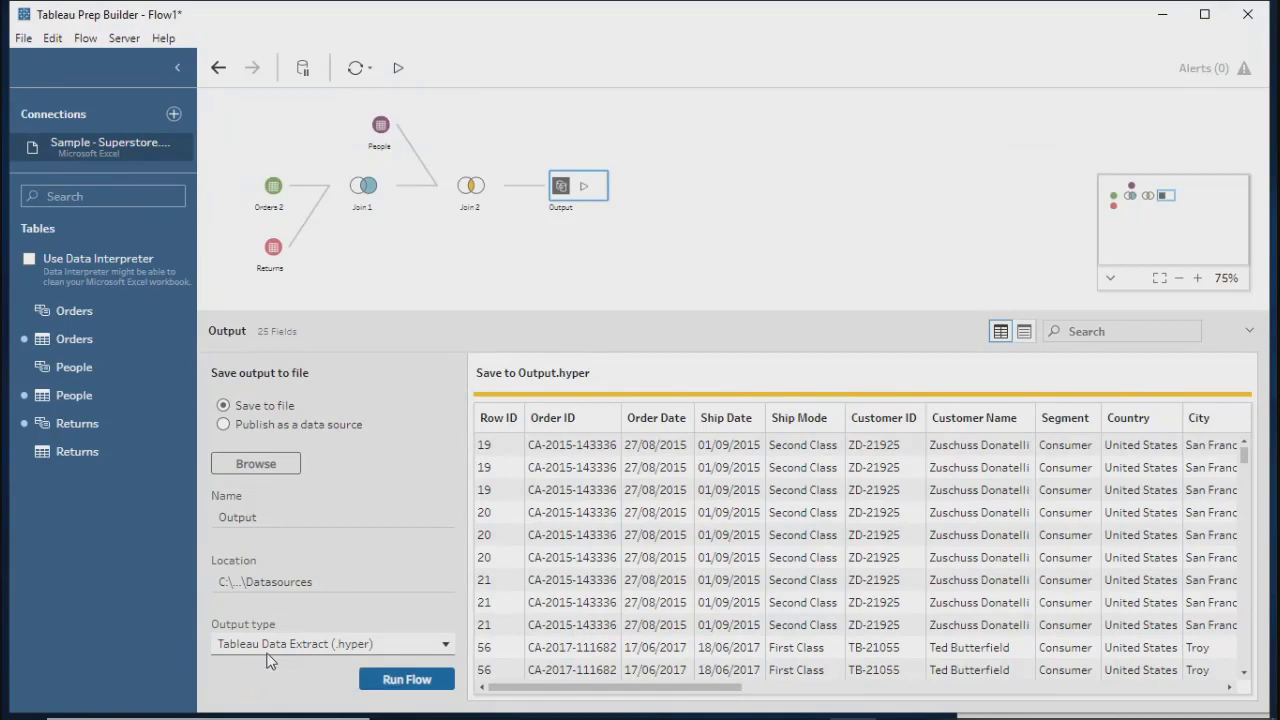
Step: Try the Publish as a data source option for the output, check its server choices, and switch back to Save to file
{"action": "left_click", "coordinate": [224, 425]}
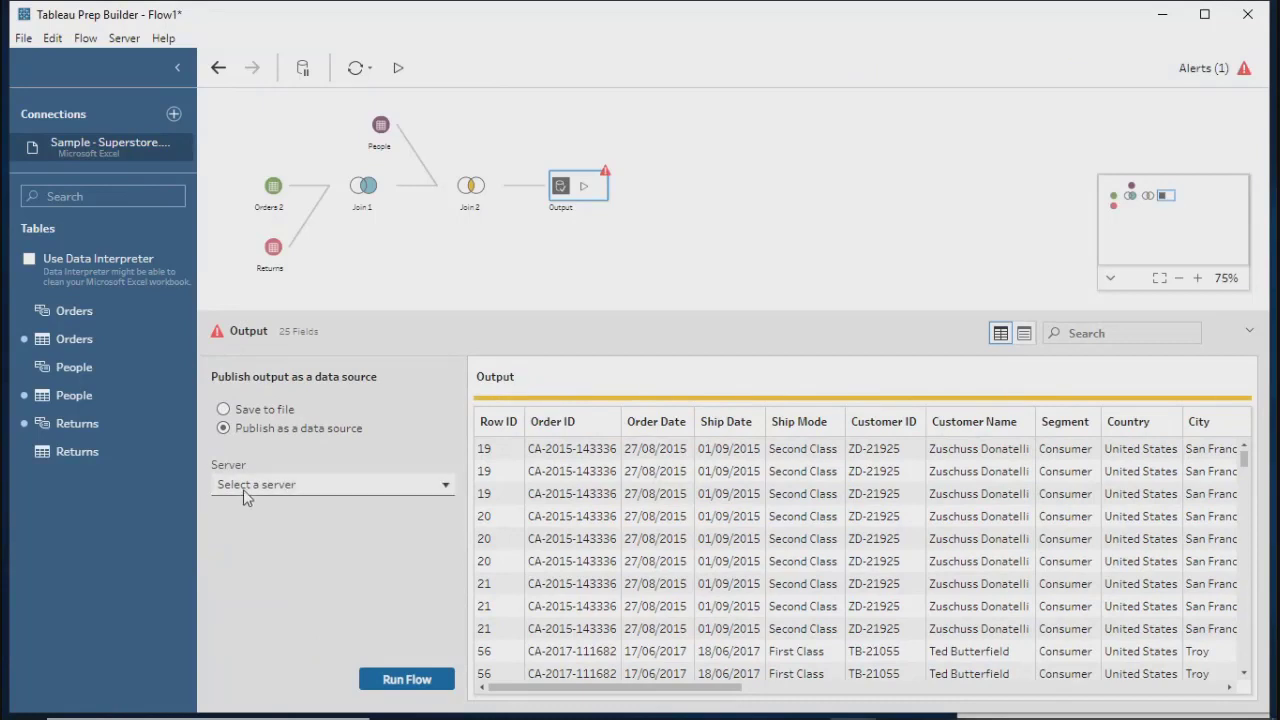
{"action": "left_click", "coordinate": [293, 488]}
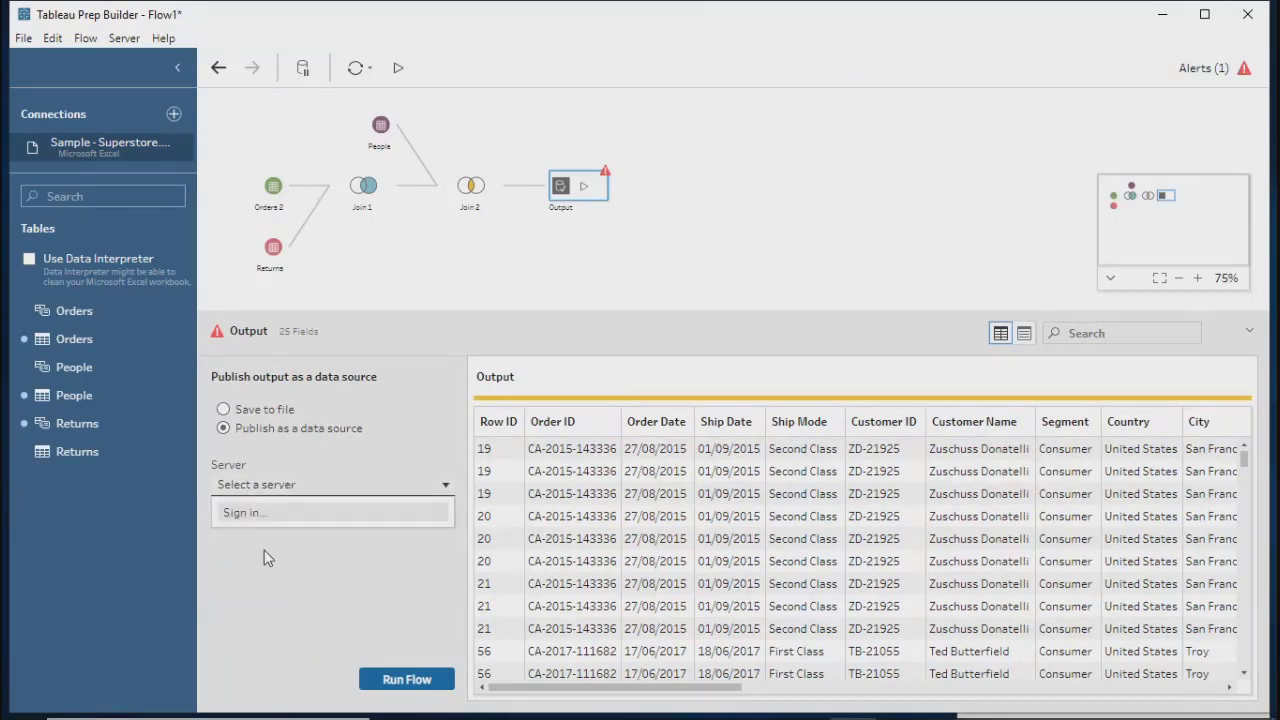
{"action": "left_click", "coordinate": [258, 556]}
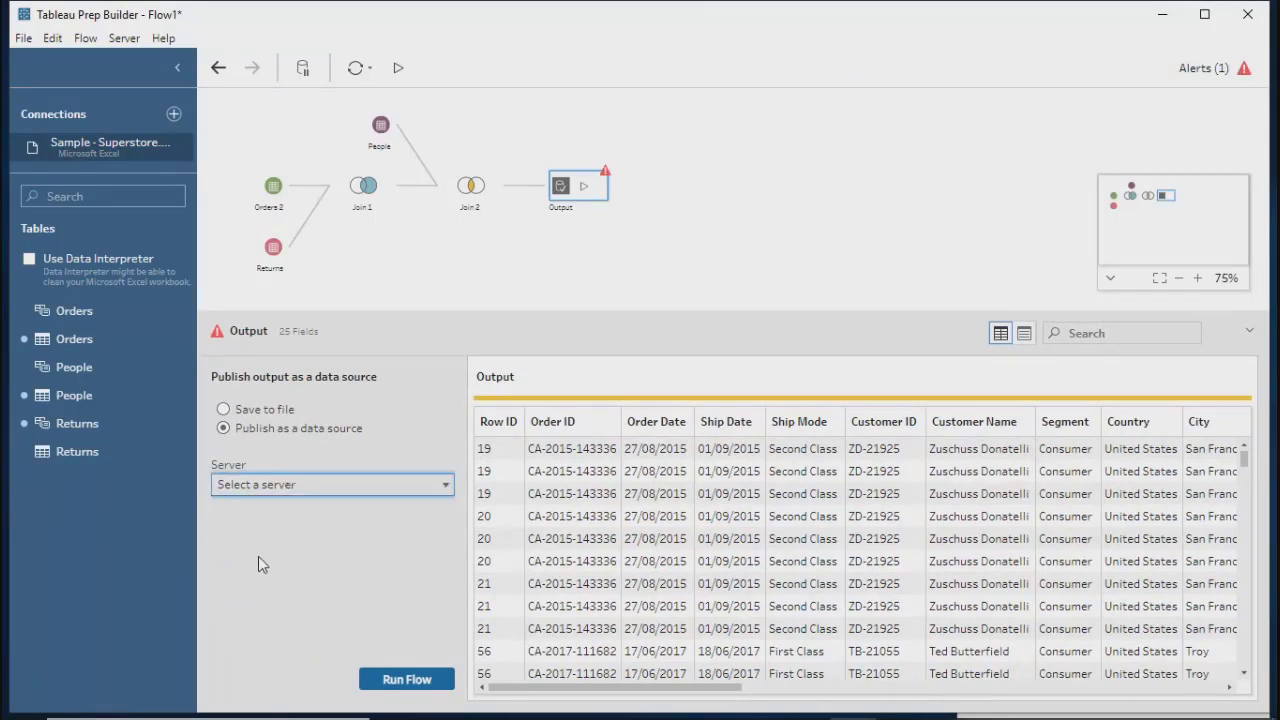
{"action": "left_click", "coordinate": [224, 409]}
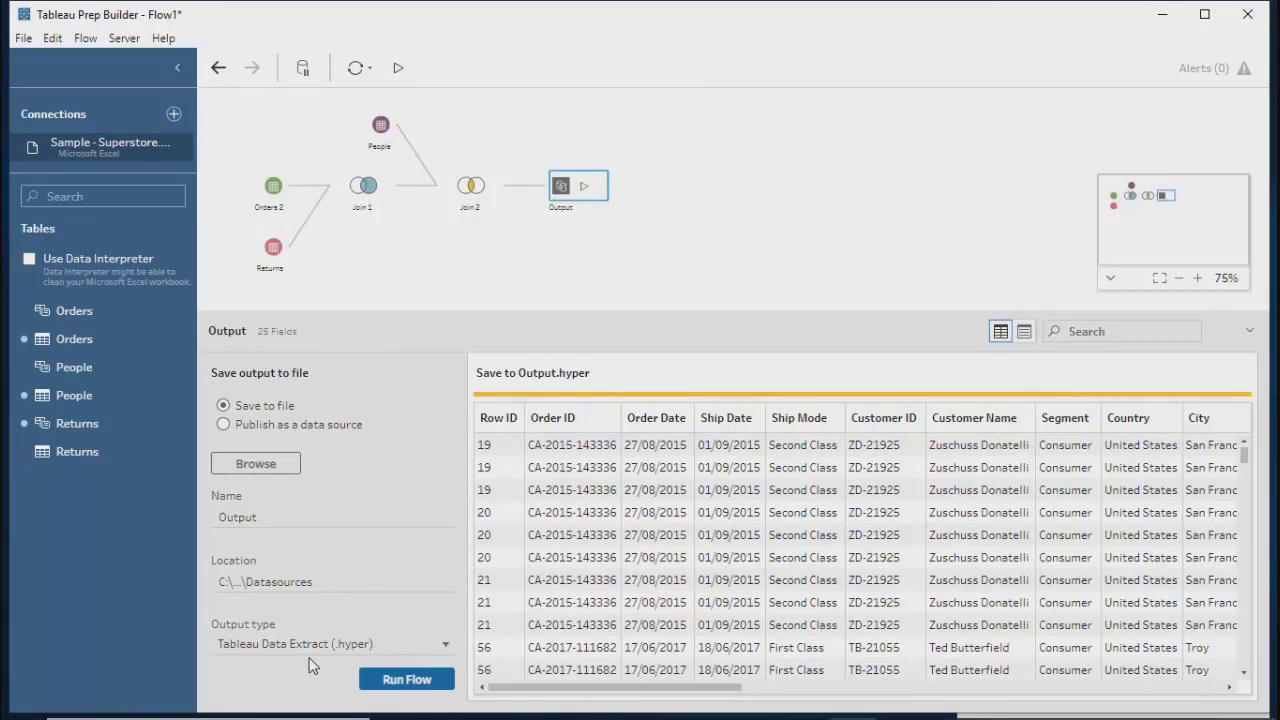
Step: Review the step types that can be added after Join 2, and close Tableau Prep Builder without saving the flow
{"action": "left_click", "coordinate": [508, 187]}
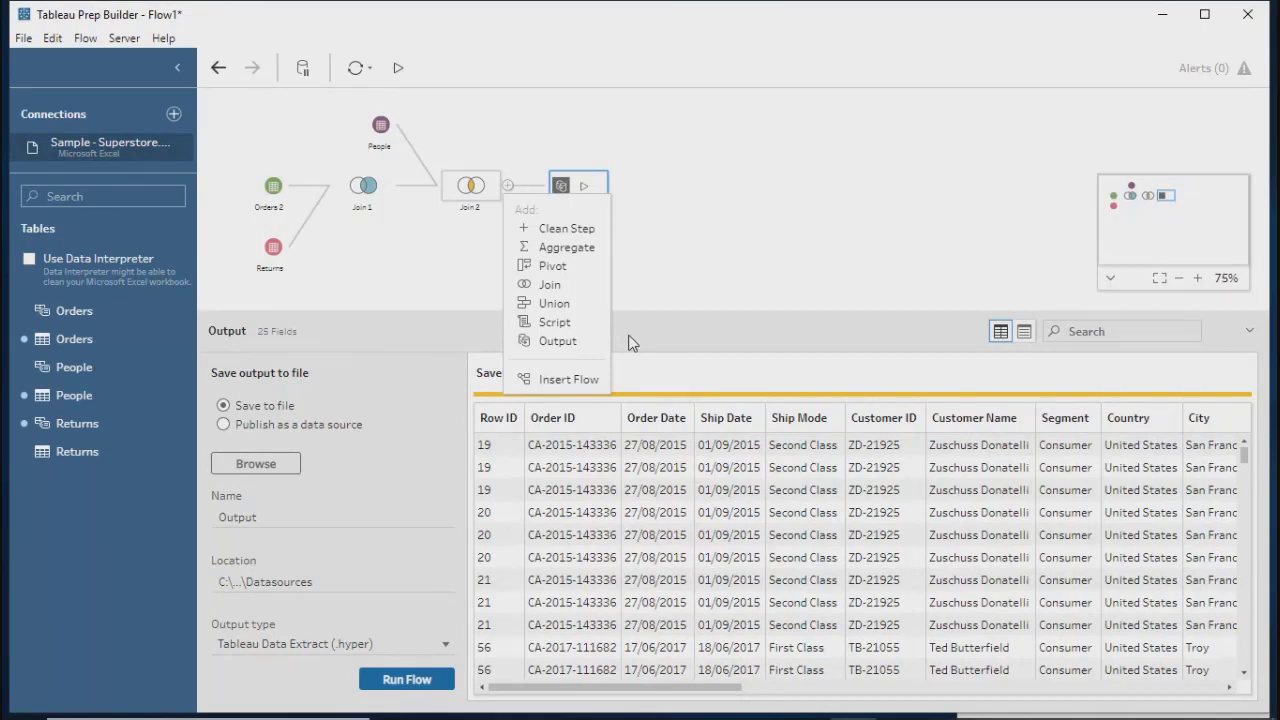
{"action": "left_click", "coordinate": [663, 332]}
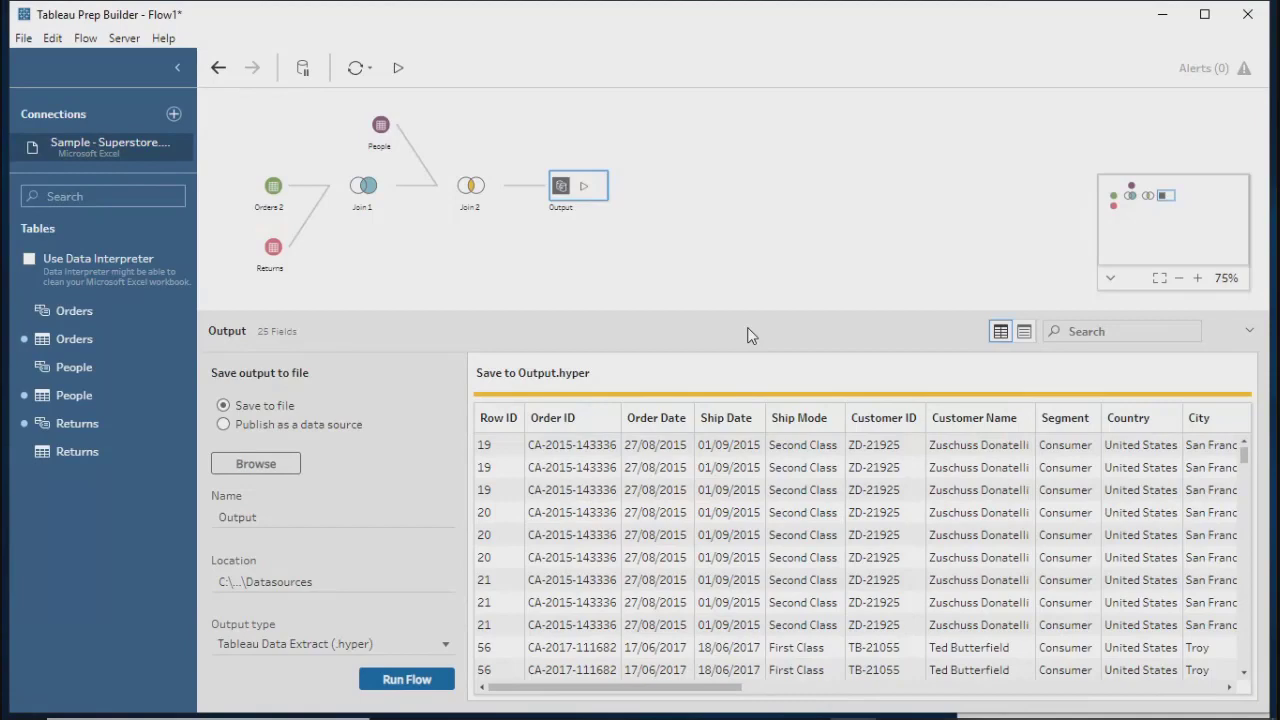
{"action": "left_click", "coordinate": [1260, 22]}
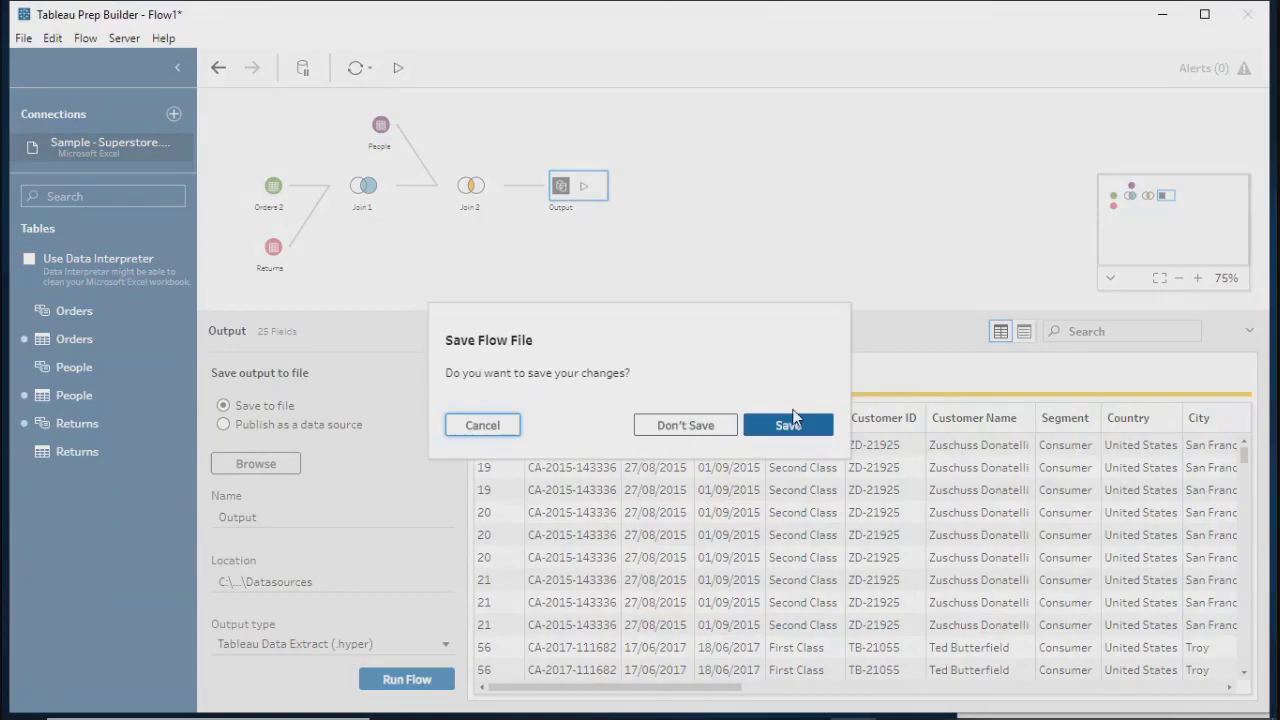
{"action": "left_click", "coordinate": [699, 423]}
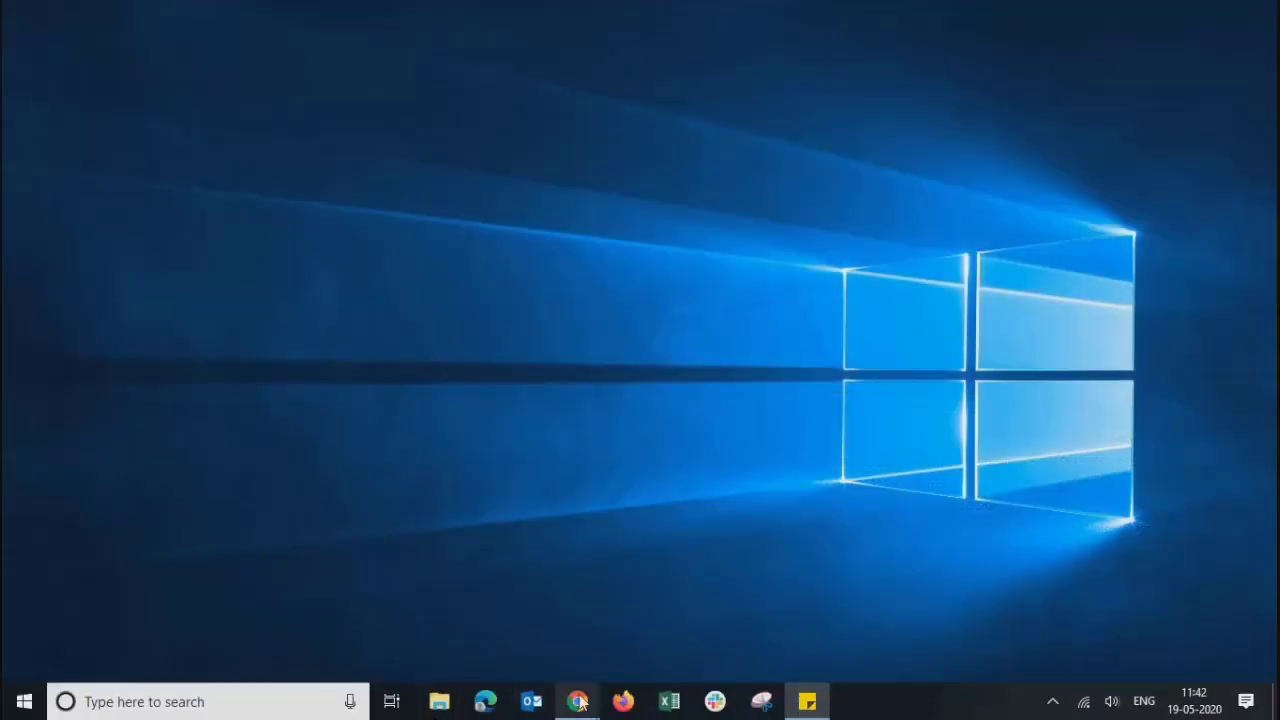
Step: Switch to Chrome and open alteryx.com in a new tab beside the AnyMeeting session
{"action": "mouse_move", "coordinate": [577, 701]}
{"action": "left_click", "coordinate": [445, 565]}
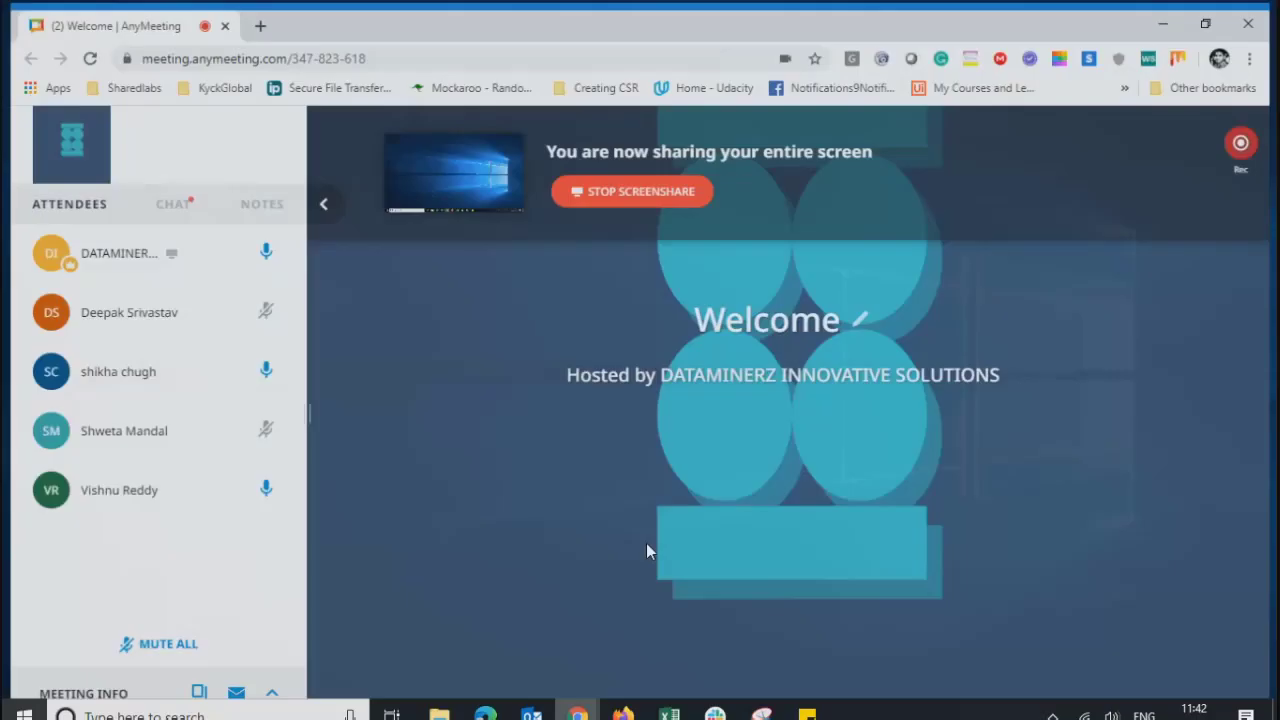
{"action": "left_click", "coordinate": [255, 15]}
{"action": "type", "text": "alteryx.com"}
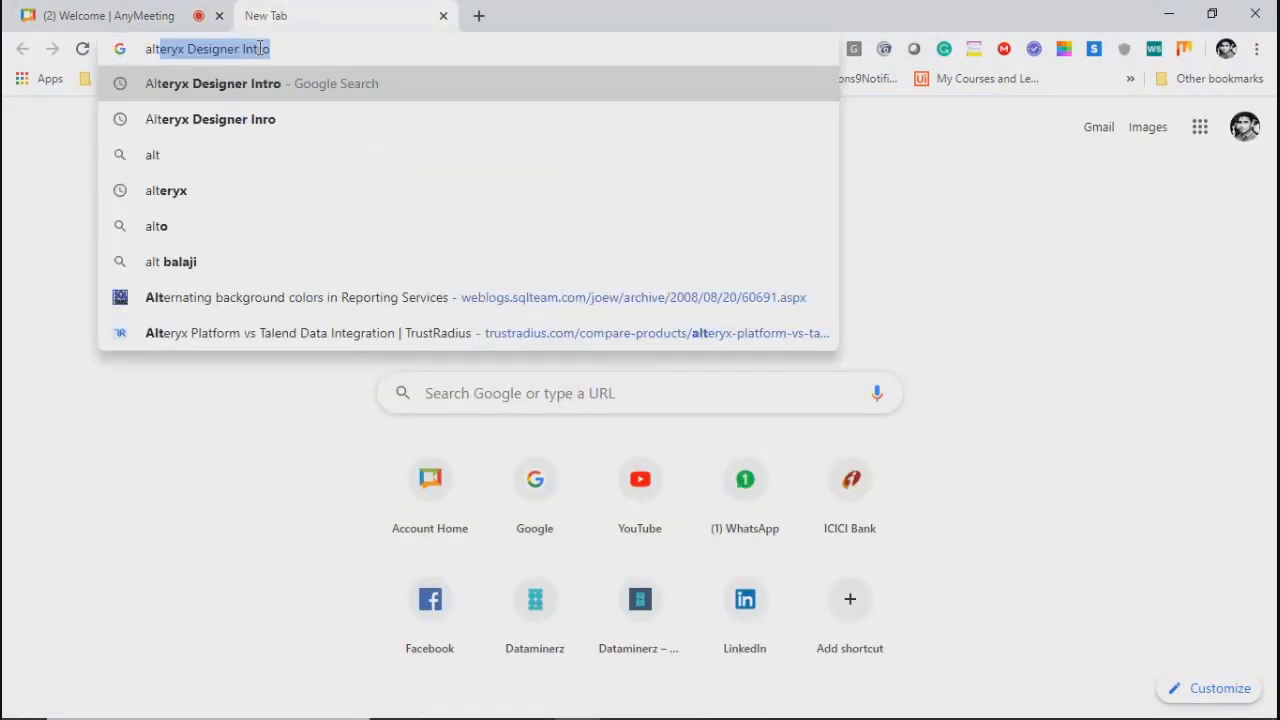
{"action": "key", "text": "Return"}
{"action": "key", "text": "ctrl+1"}
{"action": "left_click", "coordinate": [325, 22]}
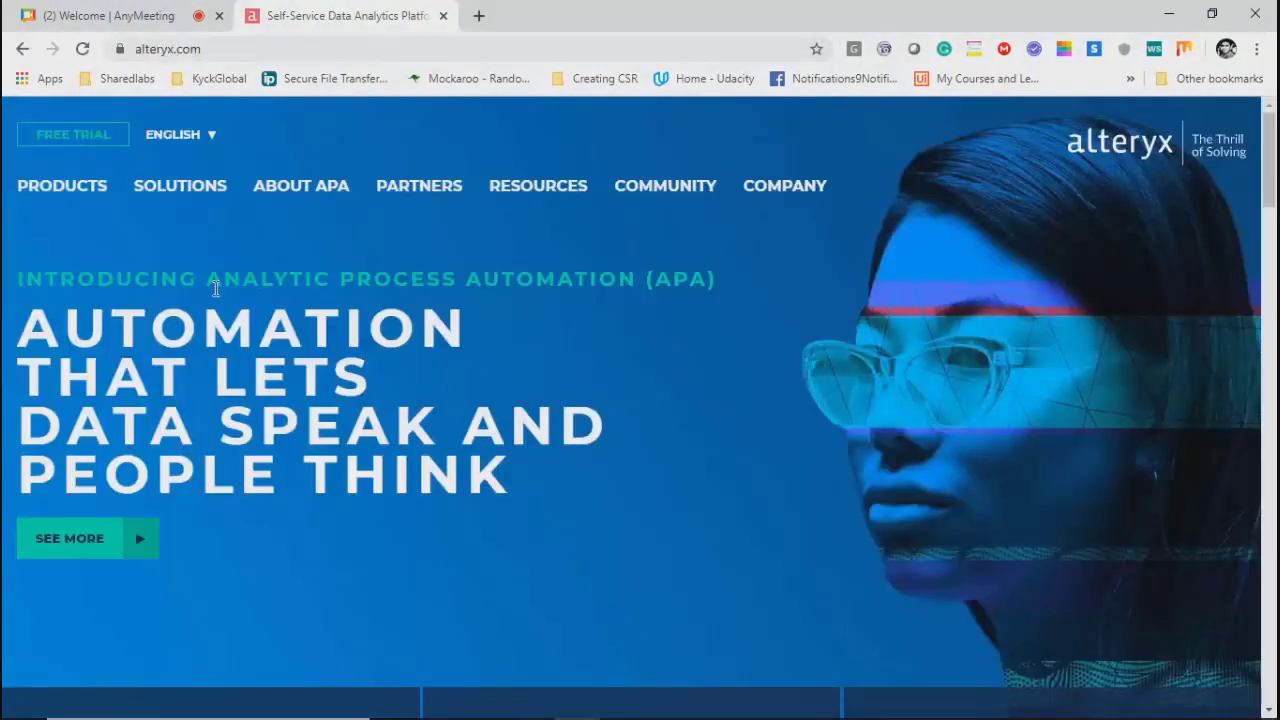
Step: Check the AnyMeeting attendee list between looks at the Products and Resources offerings on the Alteryx site, ending on the Alteryx site
{"action": "mouse_move", "coordinate": [90, 190]}
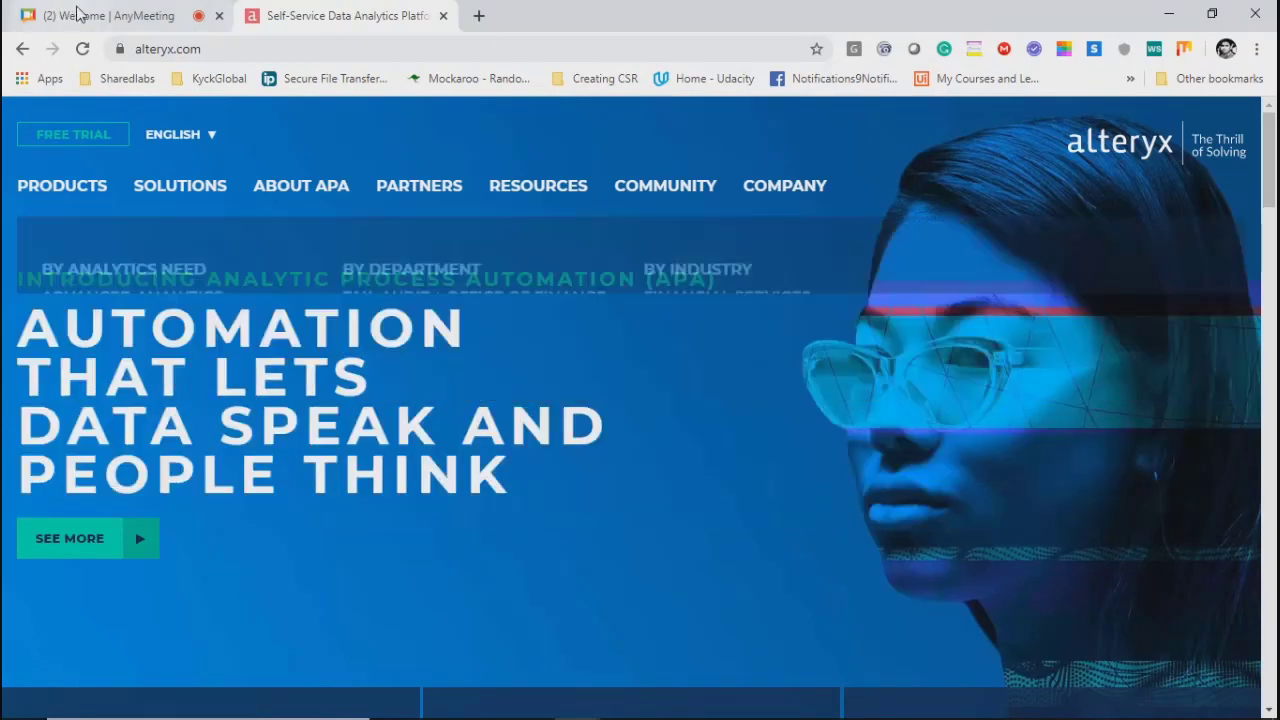
{"action": "left_click", "coordinate": [110, 15]}
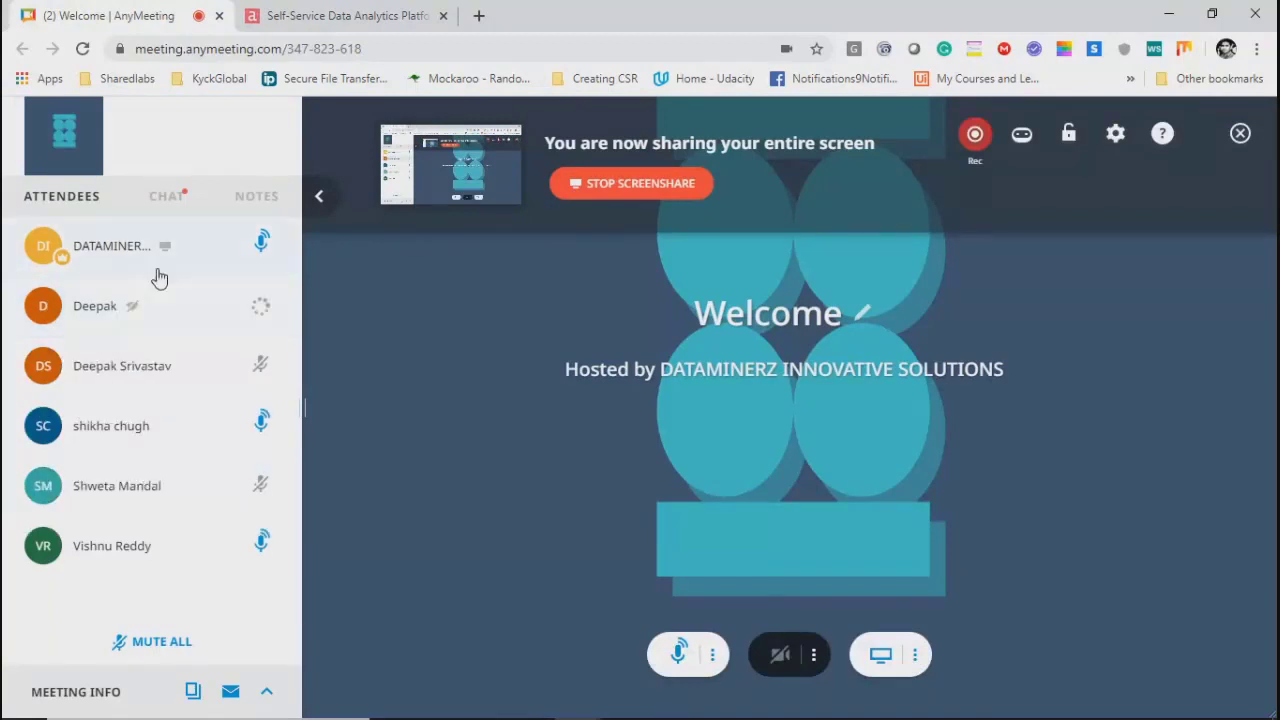
{"action": "left_click", "coordinate": [333, 20]}
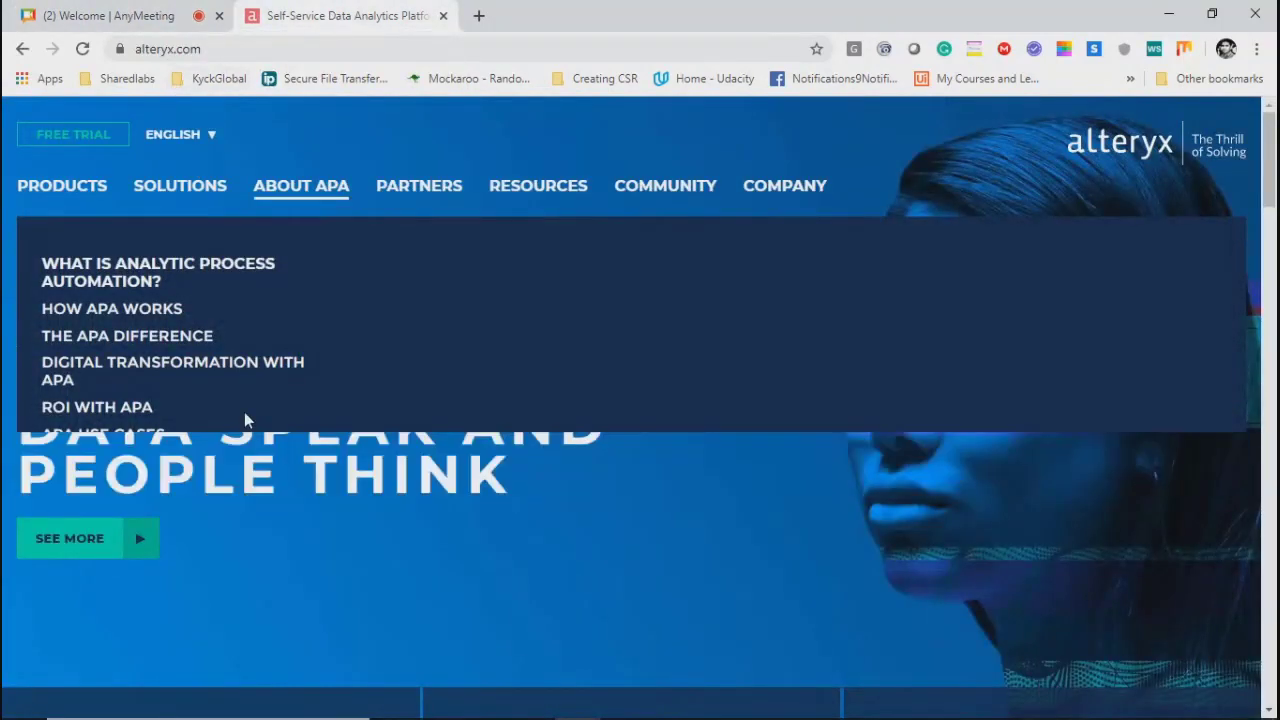
{"action": "mouse_move", "coordinate": [106, 245]}
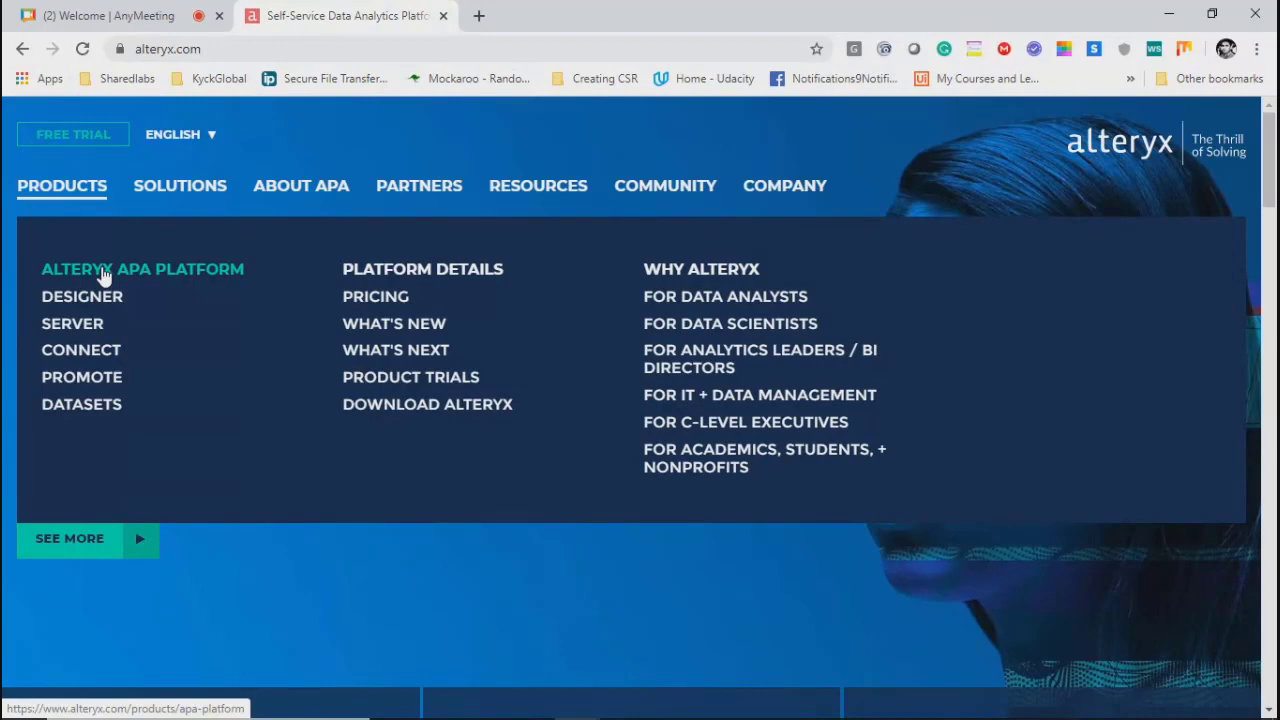
{"action": "left_click", "coordinate": [93, 17]}
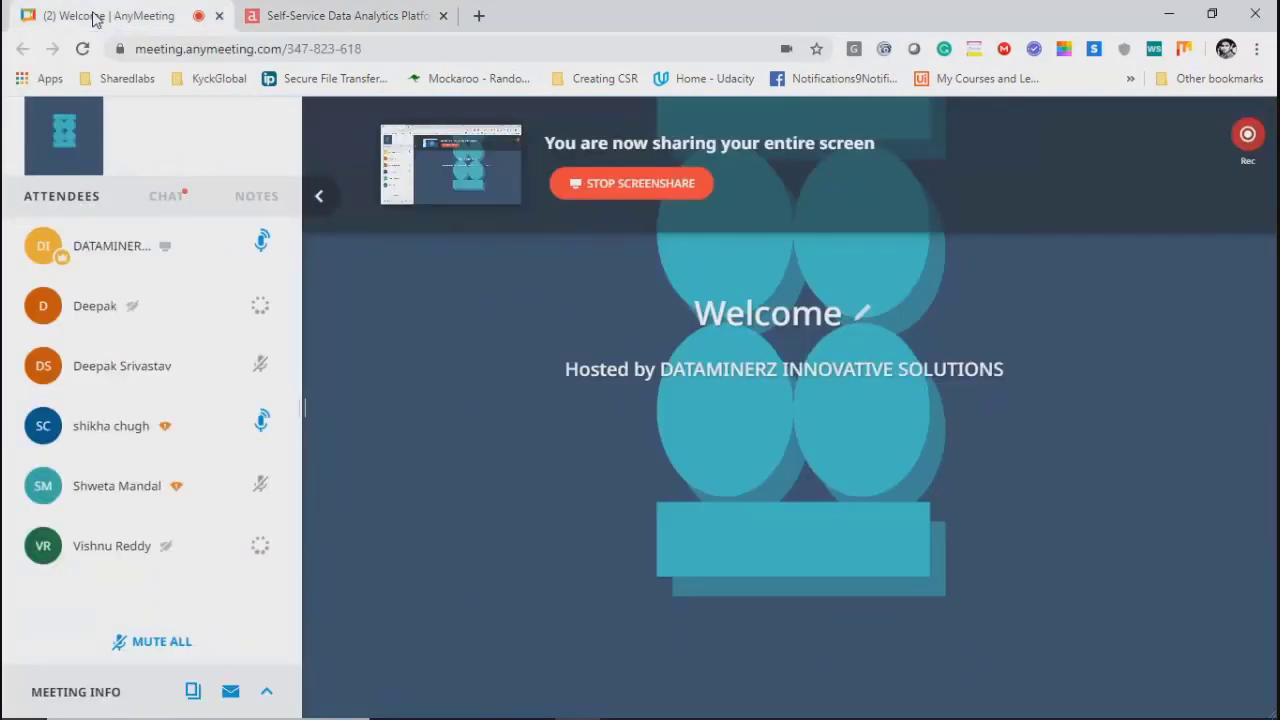
{"action": "left_click", "coordinate": [312, 18]}
{"action": "mouse_move", "coordinate": [530, 185]}
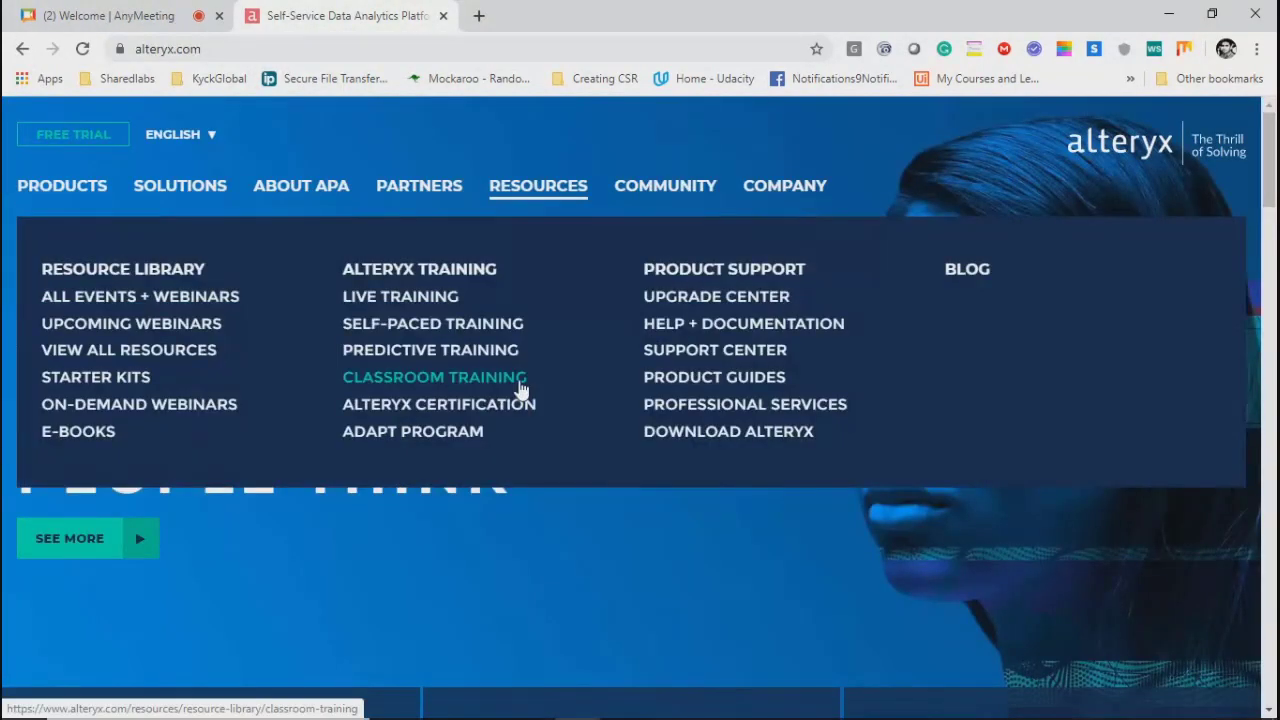
{"action": "mouse_move", "coordinate": [52, 190]}
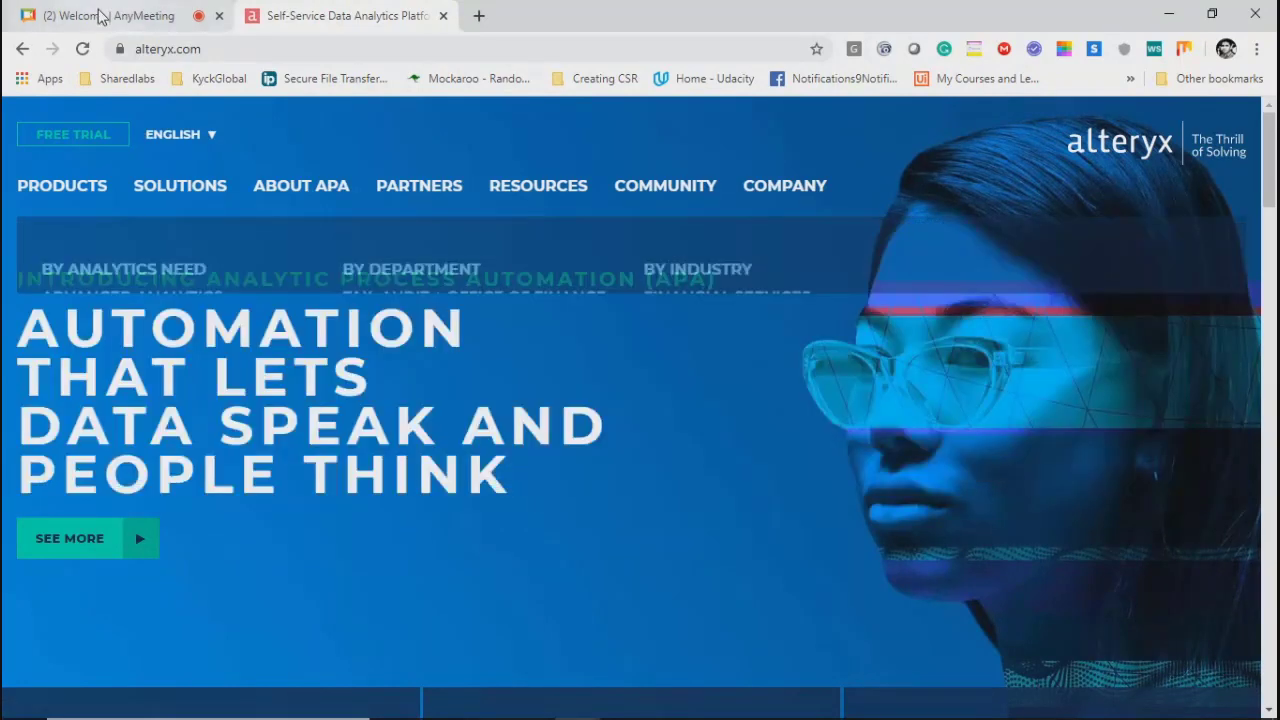
{"action": "left_click", "coordinate": [103, 14]}
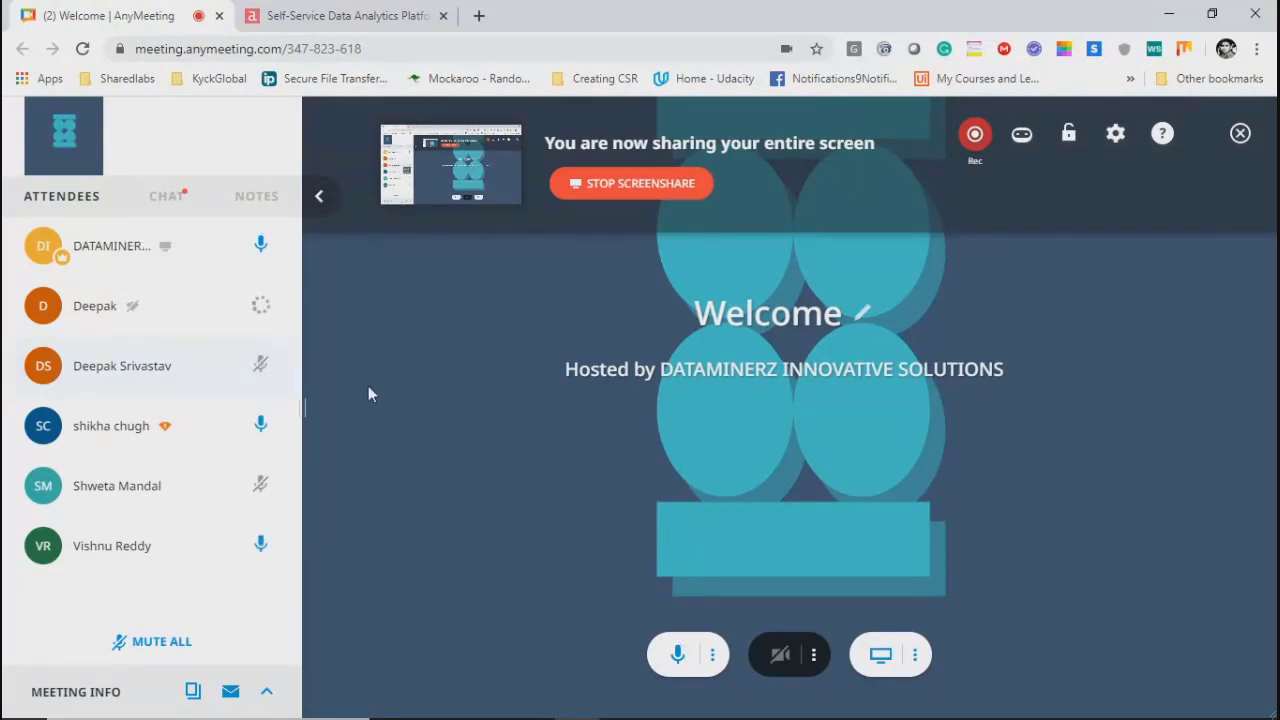
{"action": "left_click", "coordinate": [316, 22]}
Step: Examine the Alteryx home page content and its Solutions categories by analytics need, department and industry
{"action": "mouse_move", "coordinate": [106, 209]}
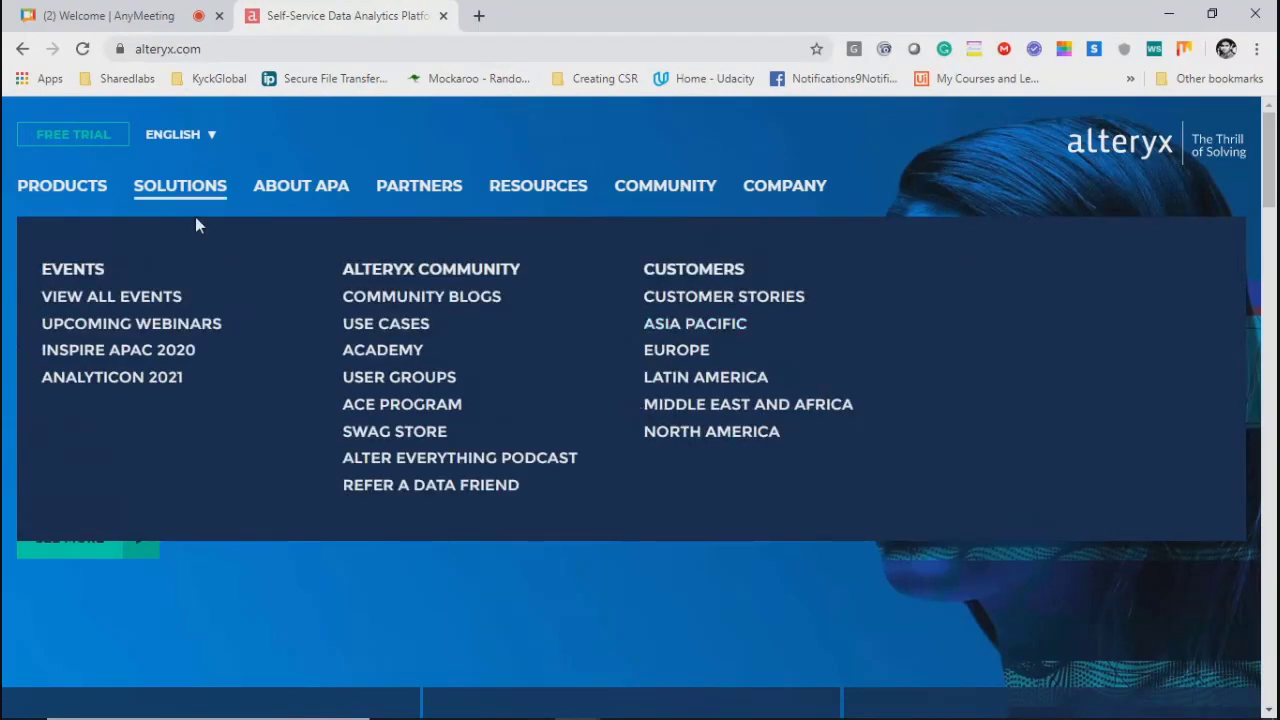
{"action": "mouse_move", "coordinate": [195, 215]}
{"action": "mouse_move", "coordinate": [46, 232]}
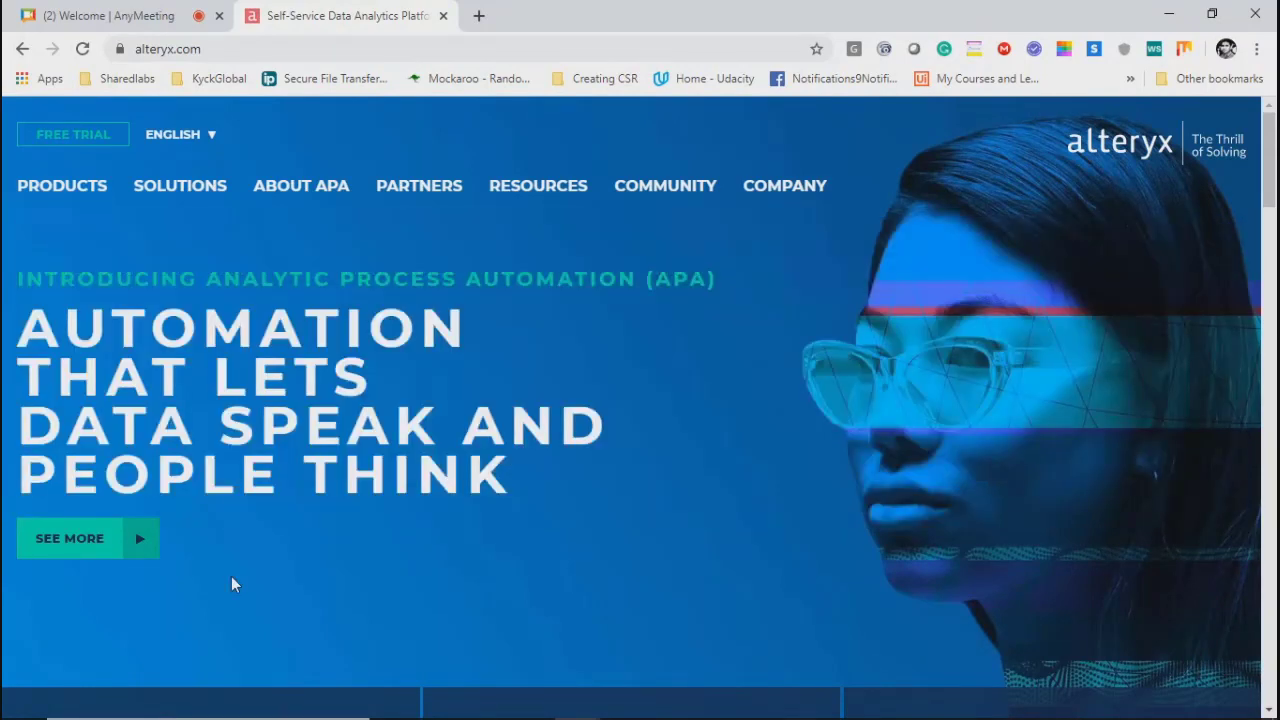
{"action": "key", "text": "End"}
{"action": "key", "text": "Home"}
{"action": "key", "text": "End"}
{"action": "key", "text": "Home"}
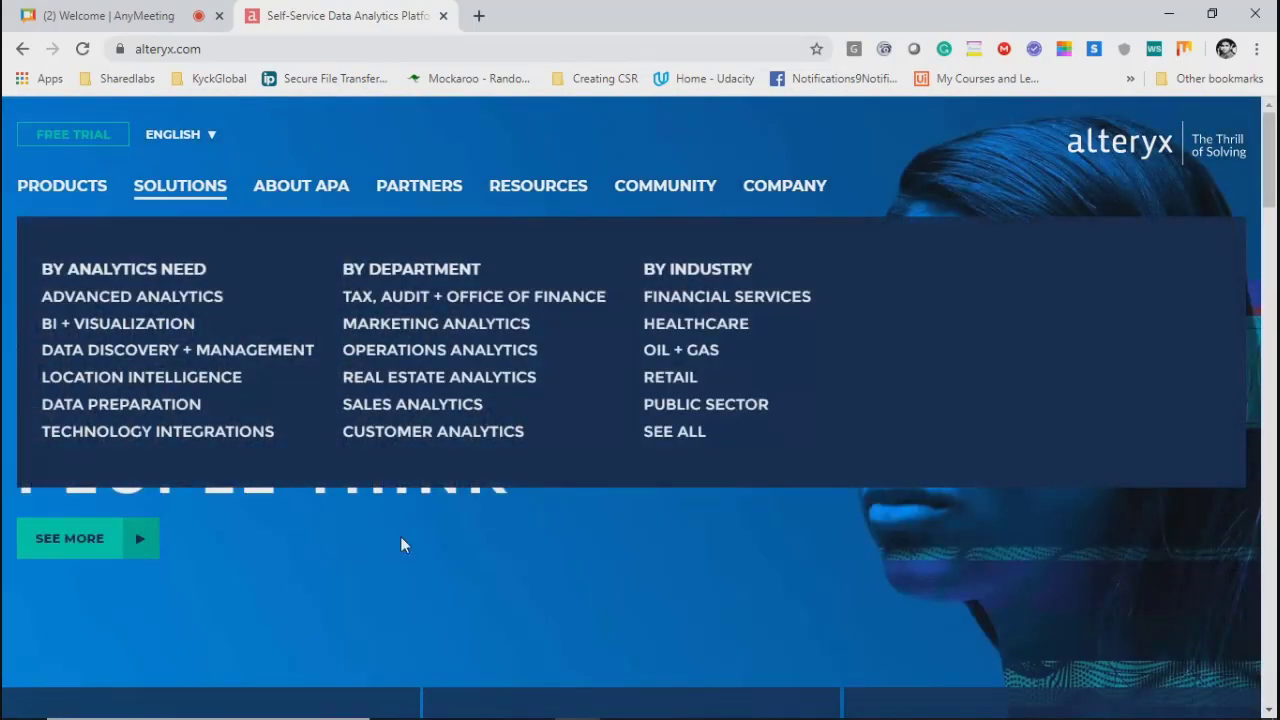
{"action": "scroll", "coordinate": [400, 548], "scroll_direction": "down", "scroll_amount": 10}
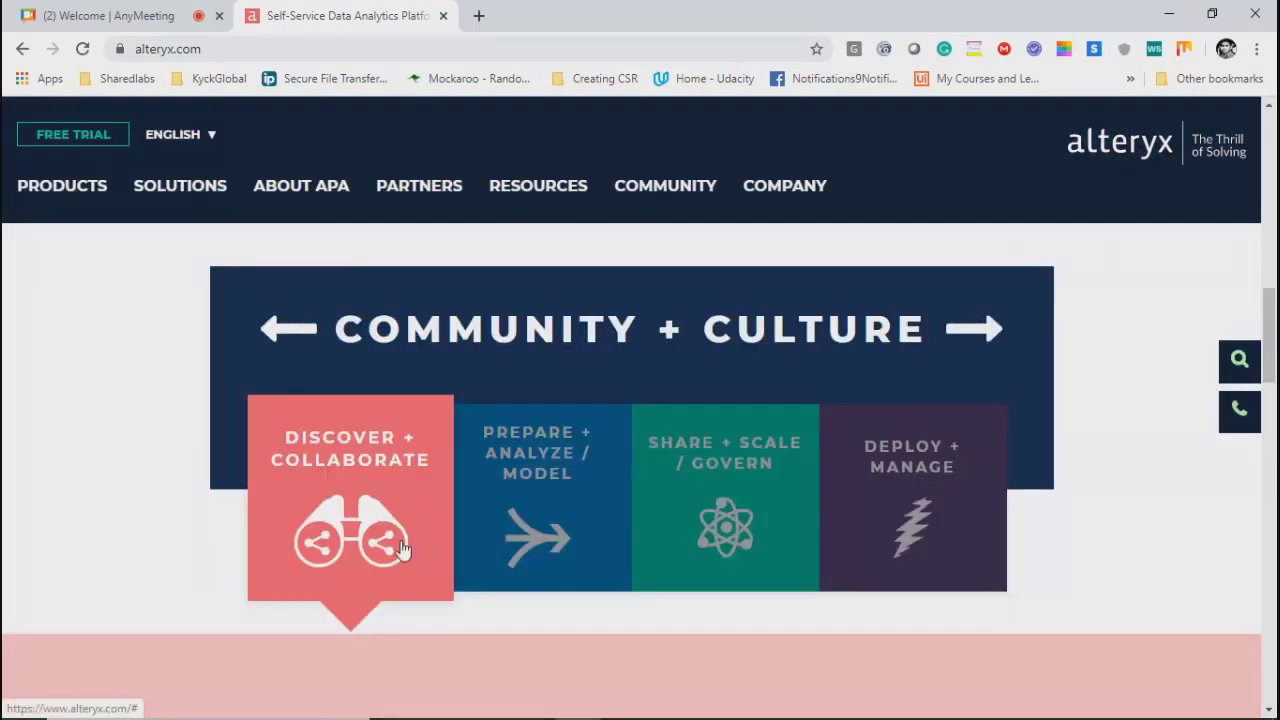
{"action": "mouse_move", "coordinate": [180, 143]}
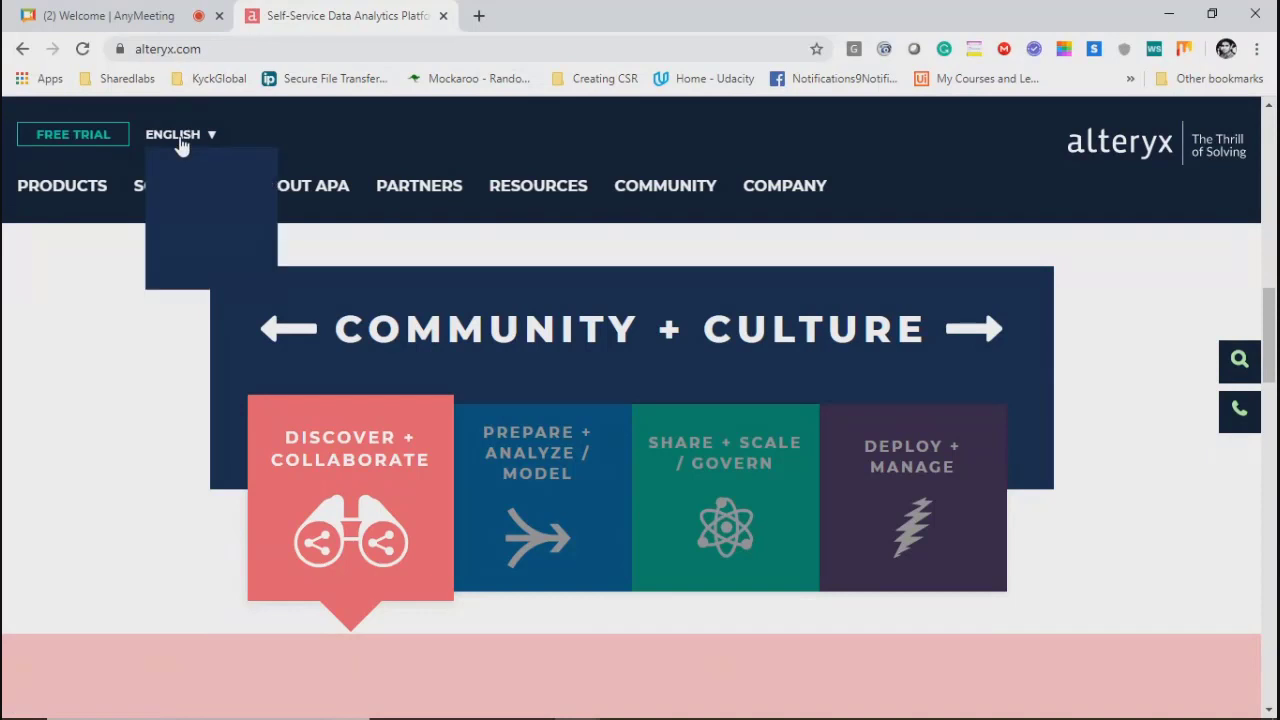
{"action": "mouse_move", "coordinate": [160, 185]}
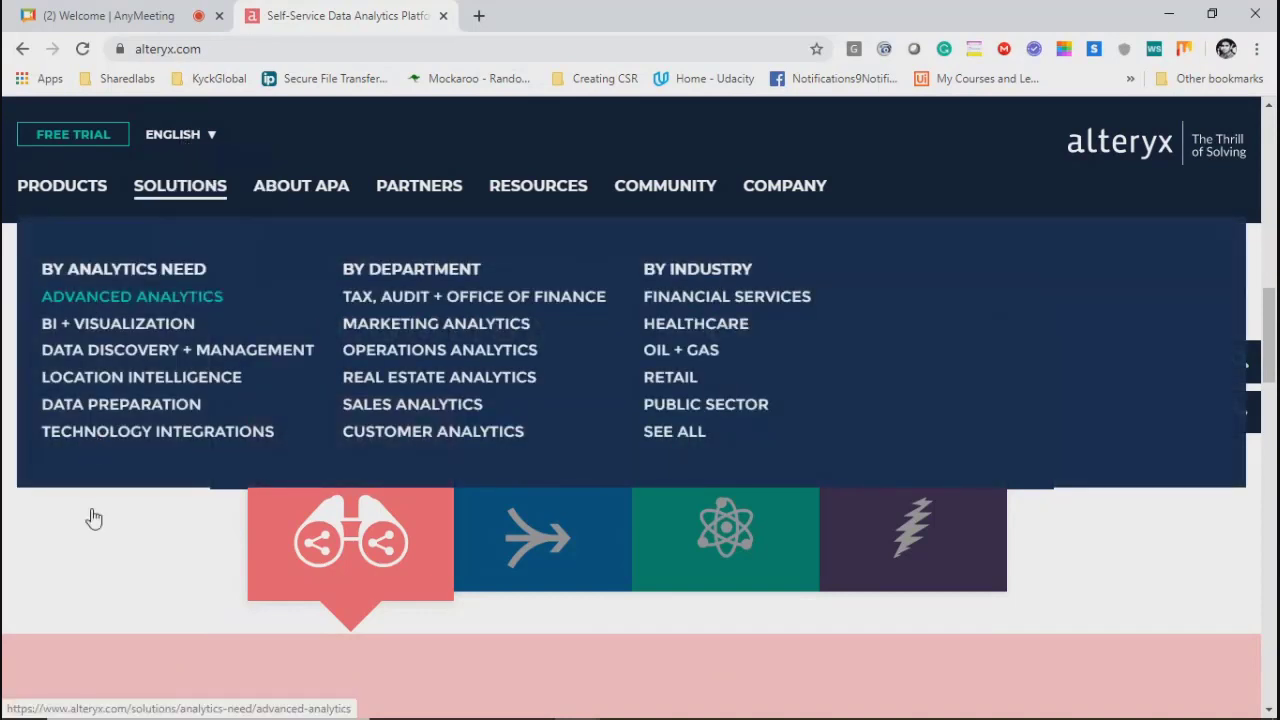
Step: Open the Alteryx APA Platform page and look over the site's Resources, Partners, Solutions and Products categories
{"action": "left_click", "coordinate": [55, 195]}
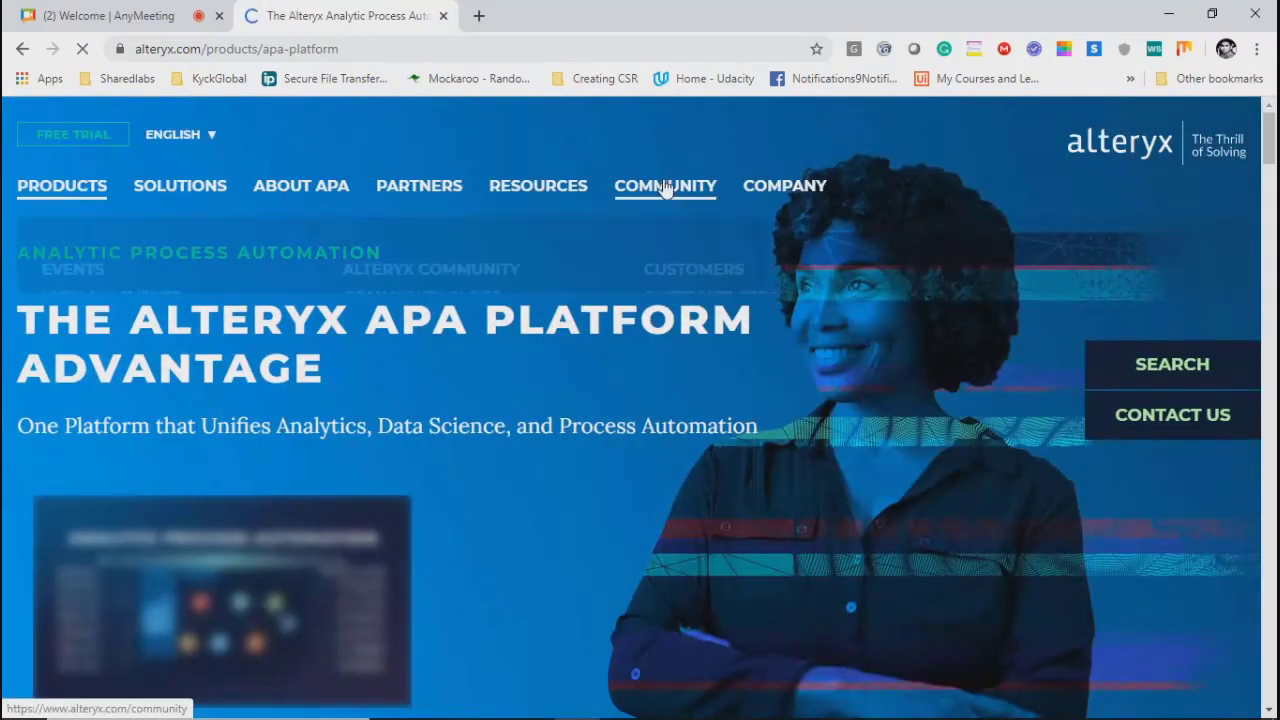
{"action": "mouse_move", "coordinate": [592, 185]}
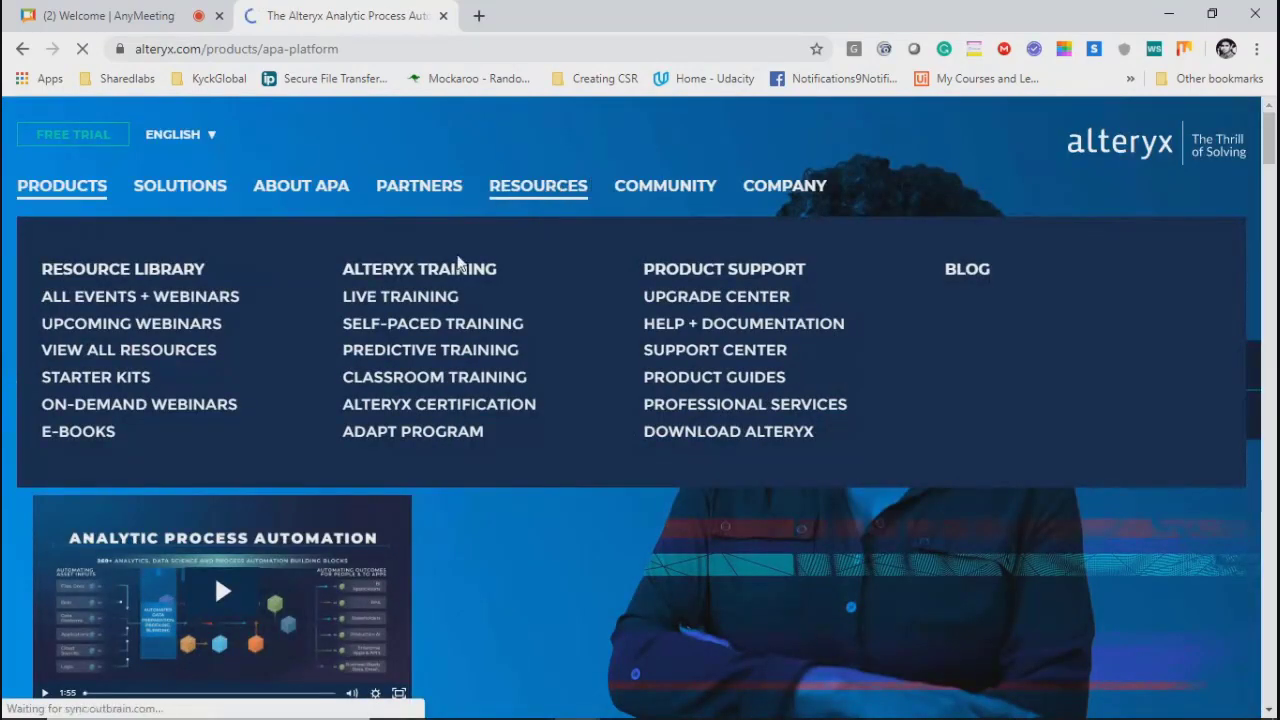
{"action": "mouse_move", "coordinate": [419, 185]}
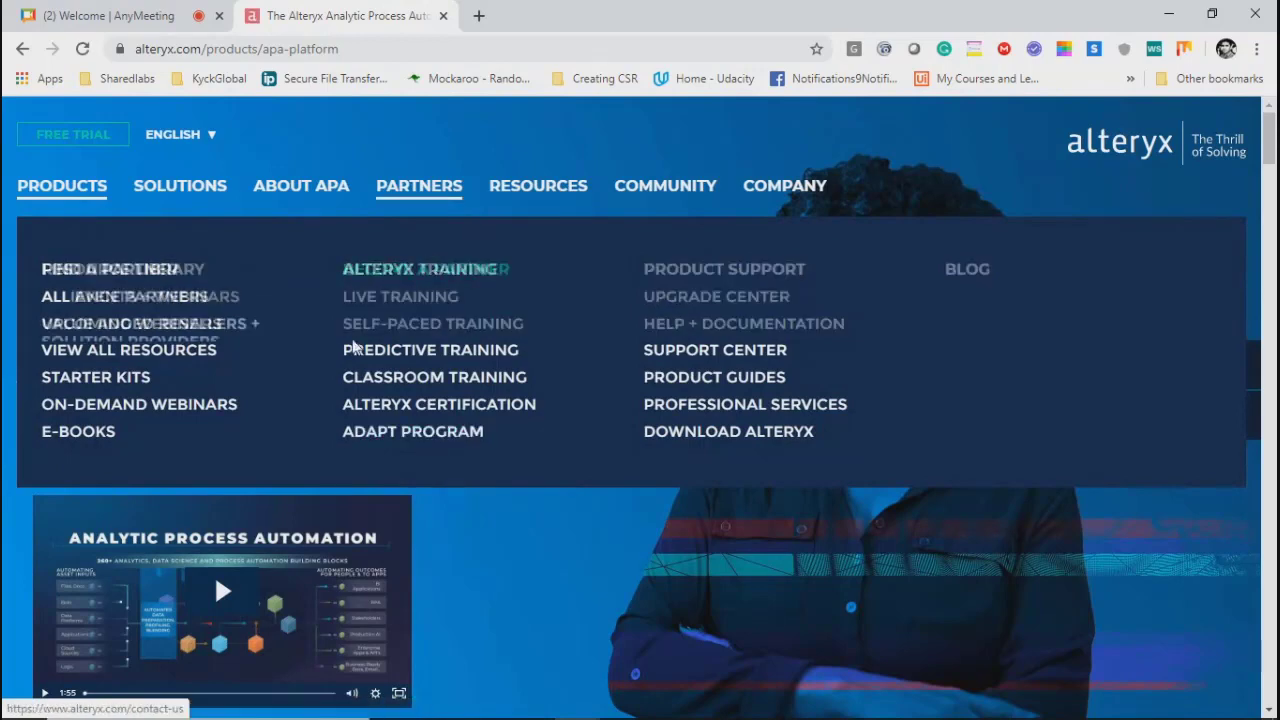
{"action": "mouse_move", "coordinate": [532, 196]}
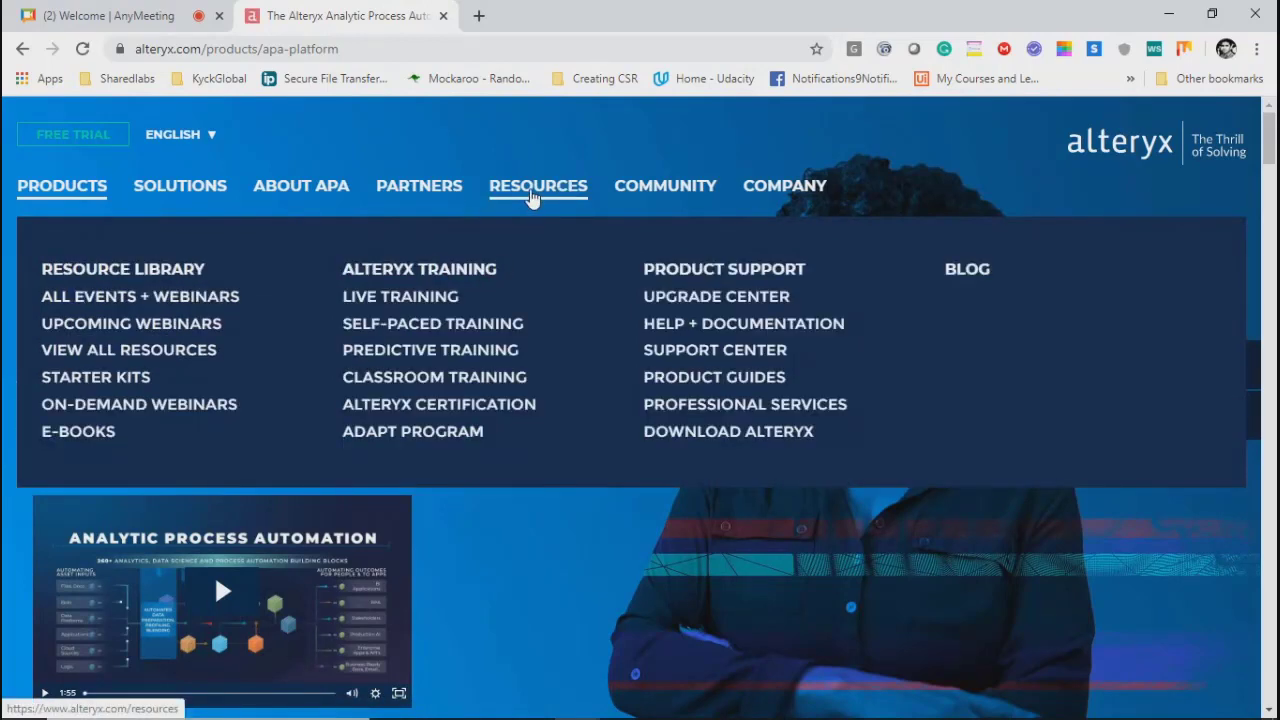
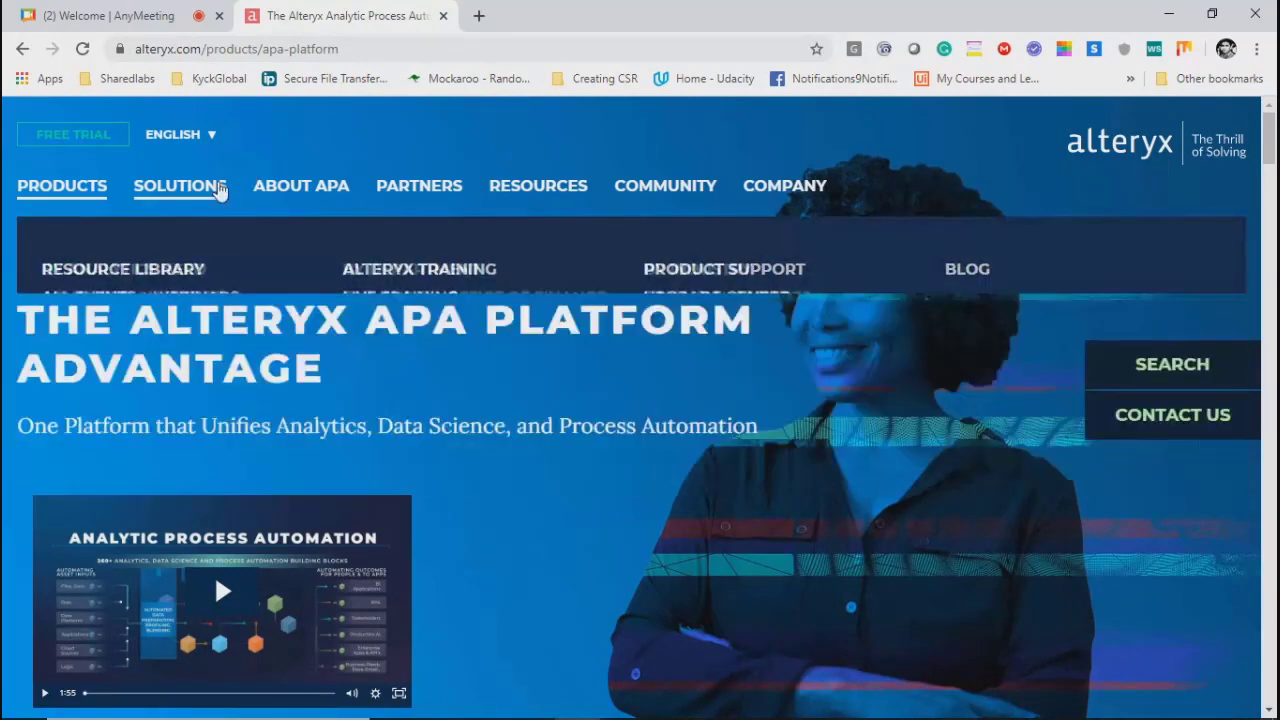
{"action": "mouse_move", "coordinate": [185, 195]}
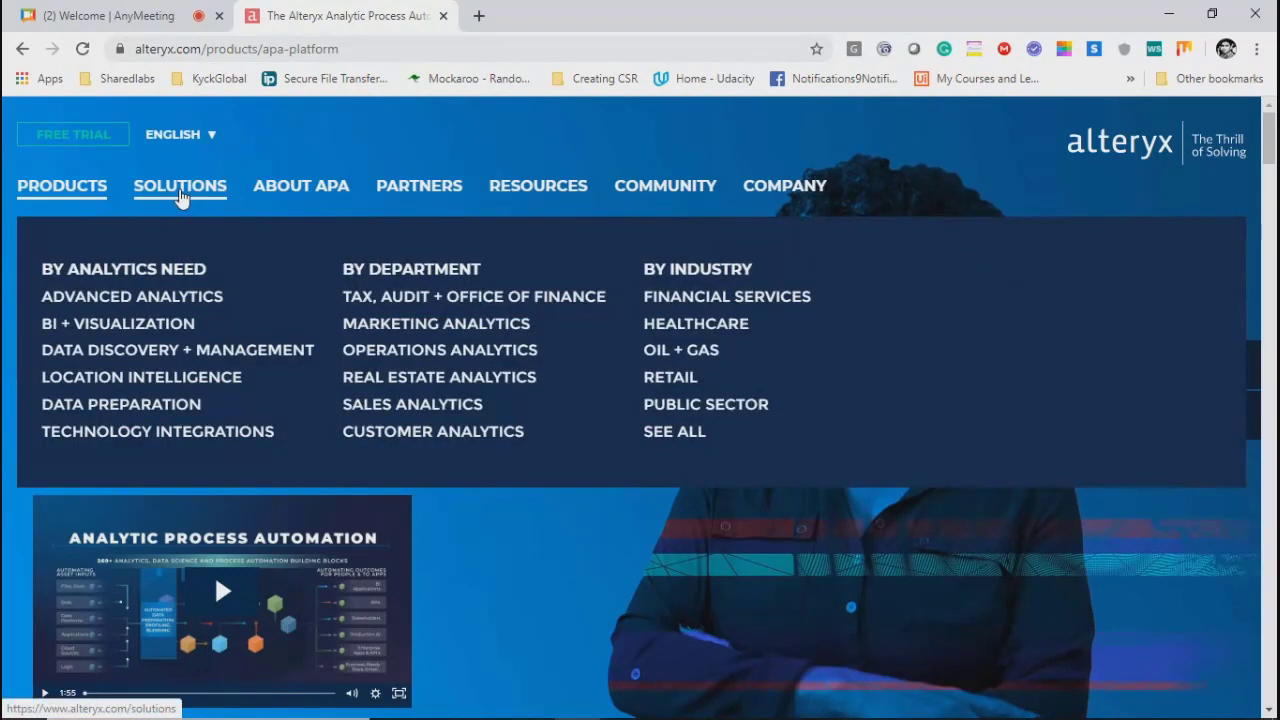
{"action": "mouse_move", "coordinate": [90, 197]}
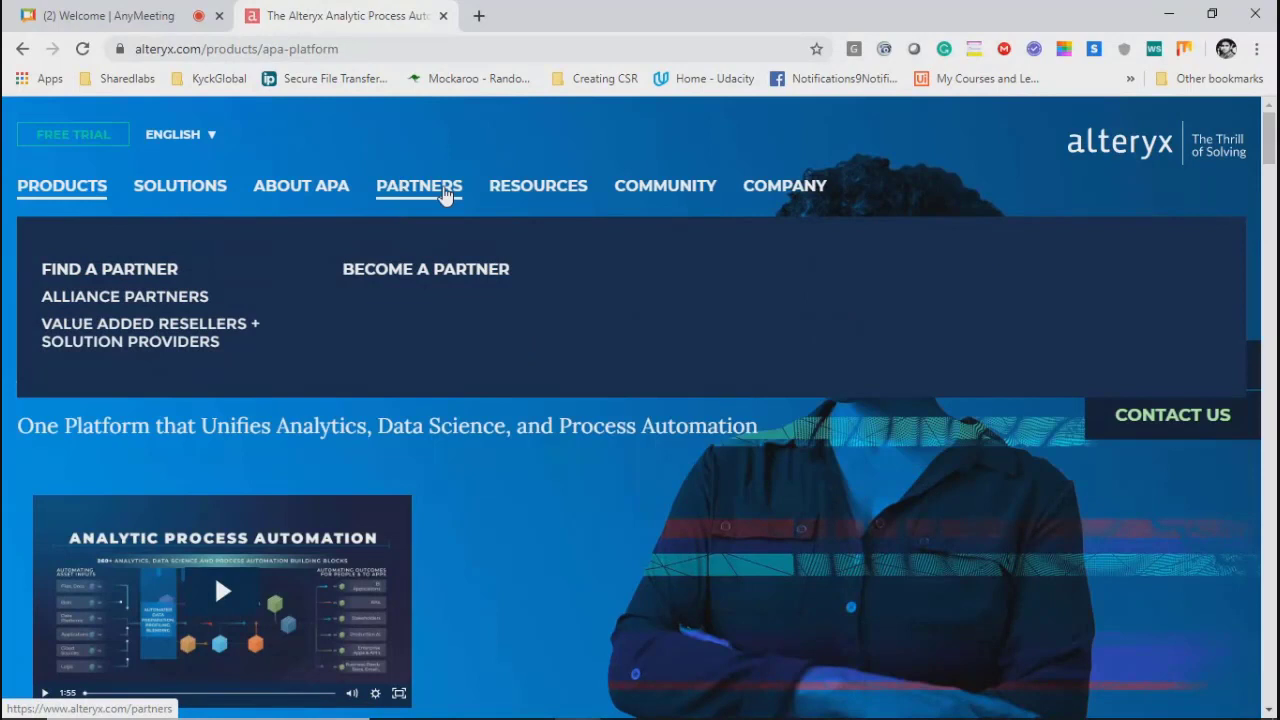
{"action": "mouse_move", "coordinate": [278, 199]}
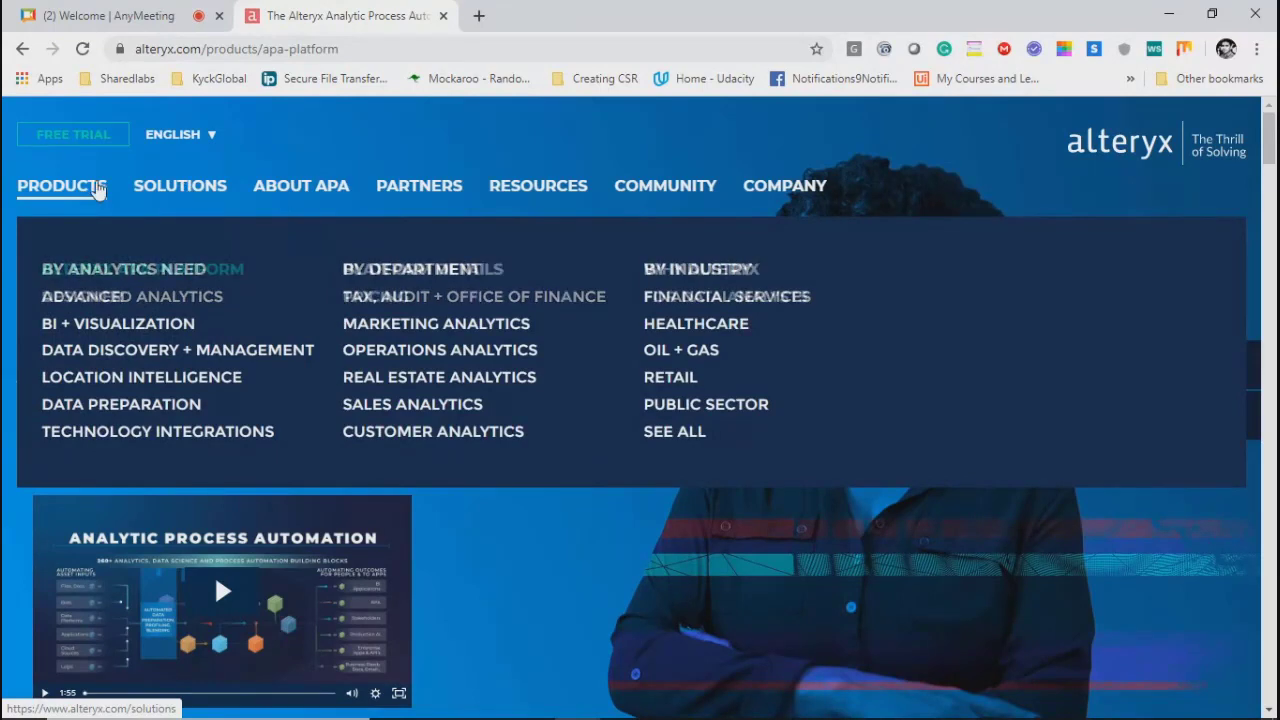
Step: Look over the Community links, and open the Alteryx Resources page to view its training options
{"action": "mouse_move", "coordinate": [668, 193]}
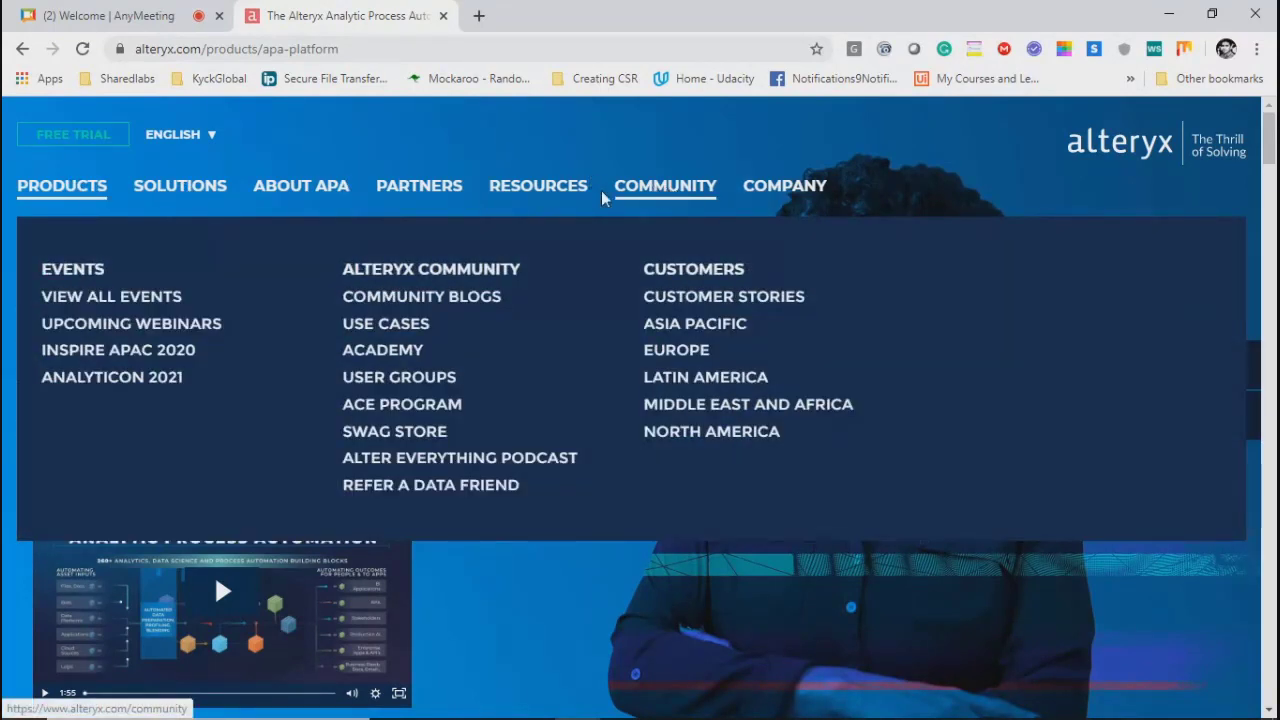
{"action": "left_click", "coordinate": [520, 206]}
{"action": "mouse_move", "coordinate": [512, 200]}
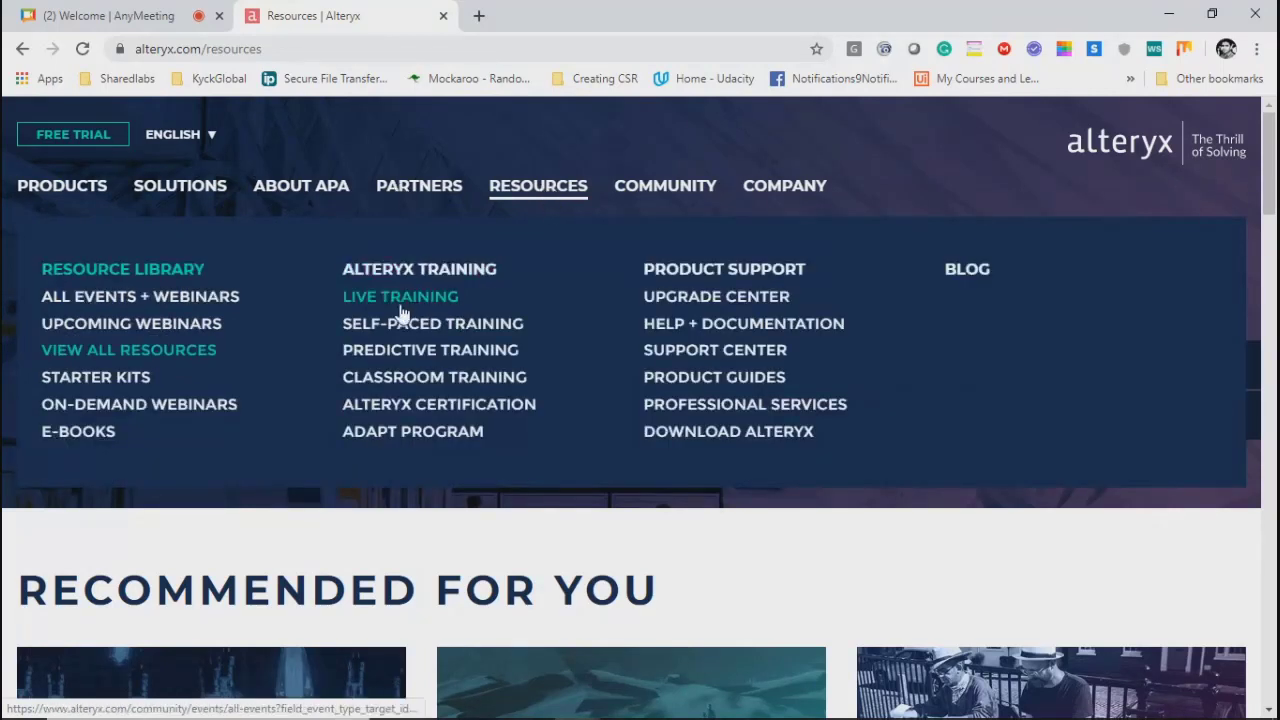
Step: Open the Alteryx Certification page and examine the price, level, duration and question details of the Designer Core, Advanced and Expert exams
{"action": "left_click", "coordinate": [385, 408]}
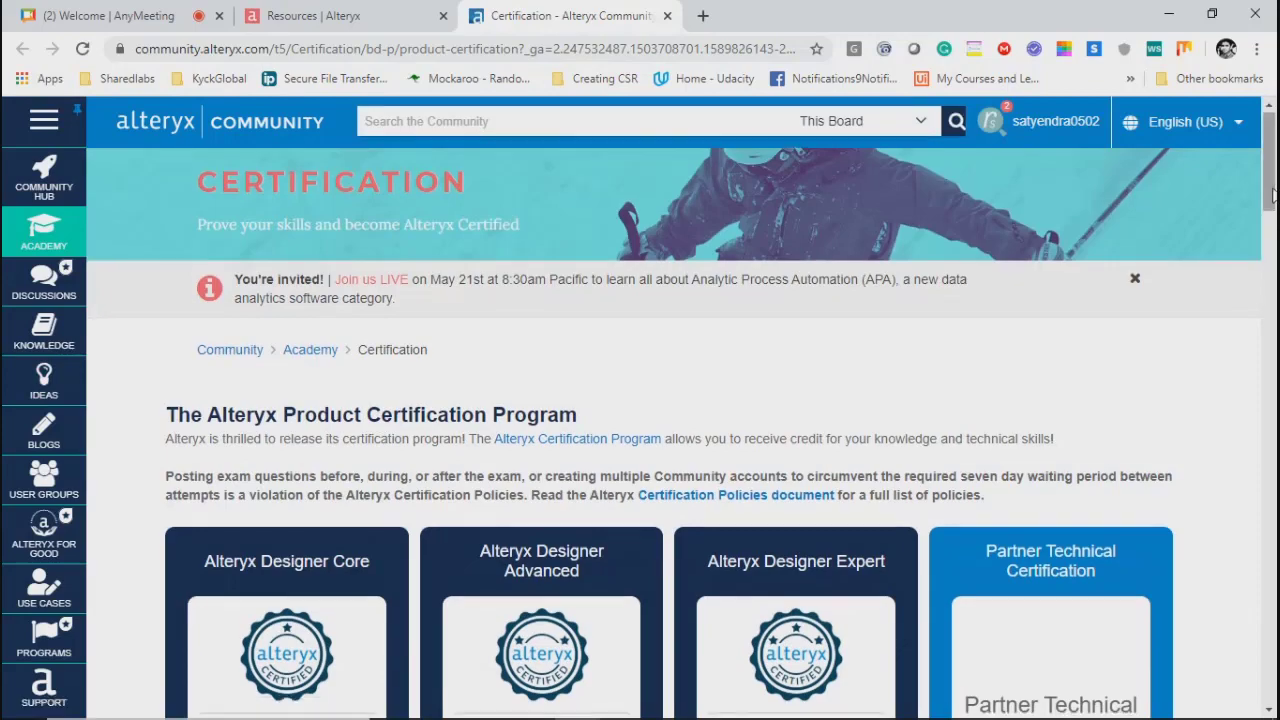
{"action": "left_click_drag", "start_coordinate": [1272, 195], "coordinate": [1273, 248]}
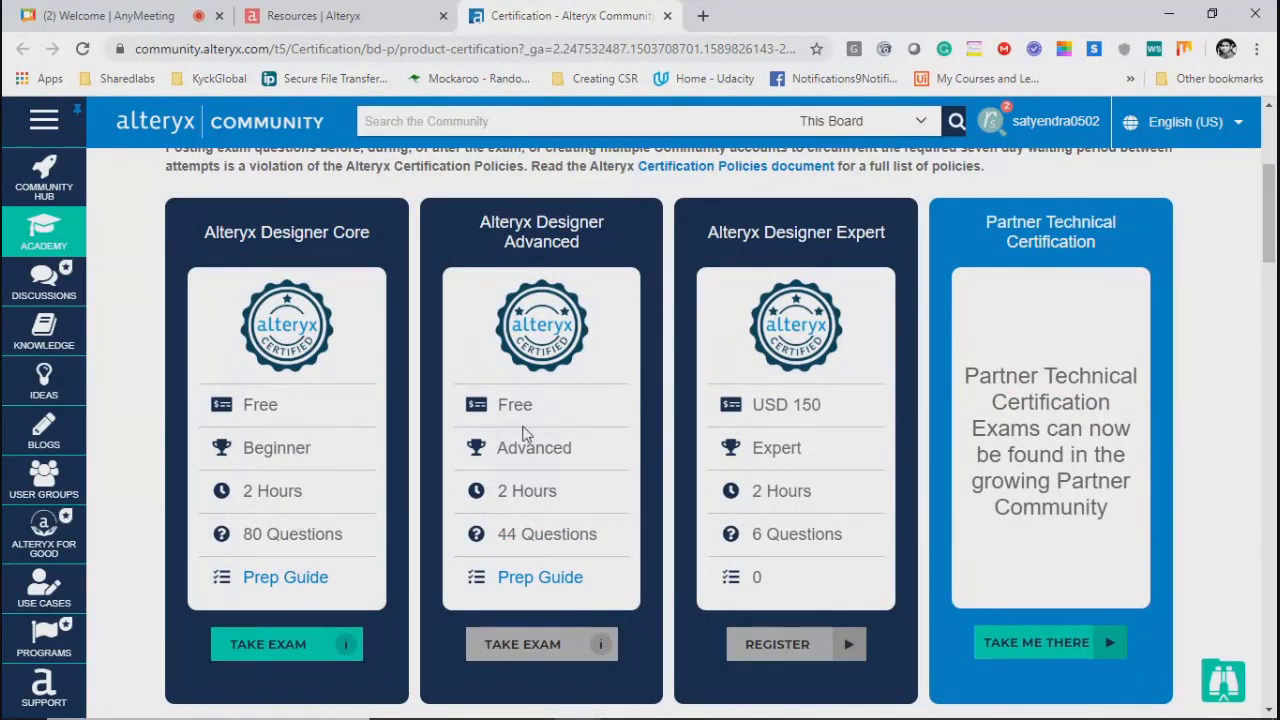
{"action": "left_click_drag", "start_coordinate": [729, 234], "coordinate": [888, 246]}
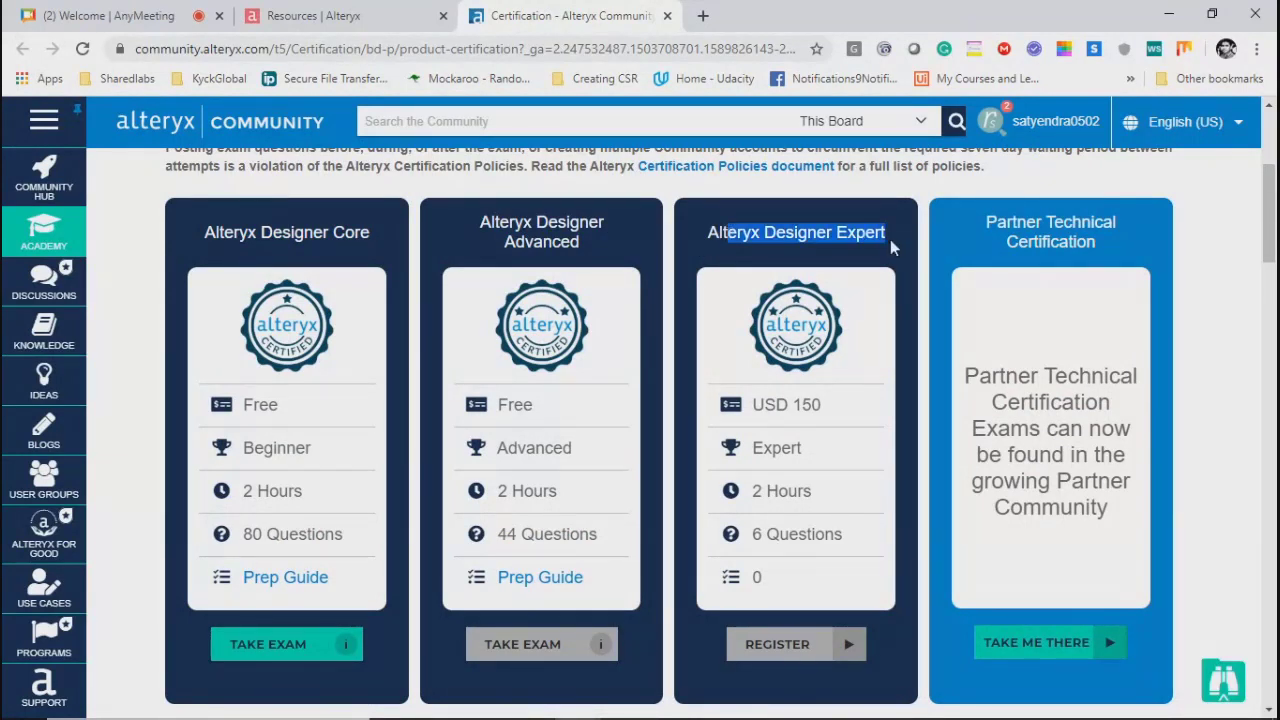
{"action": "left_click_drag", "start_coordinate": [763, 404], "coordinate": [822, 404]}
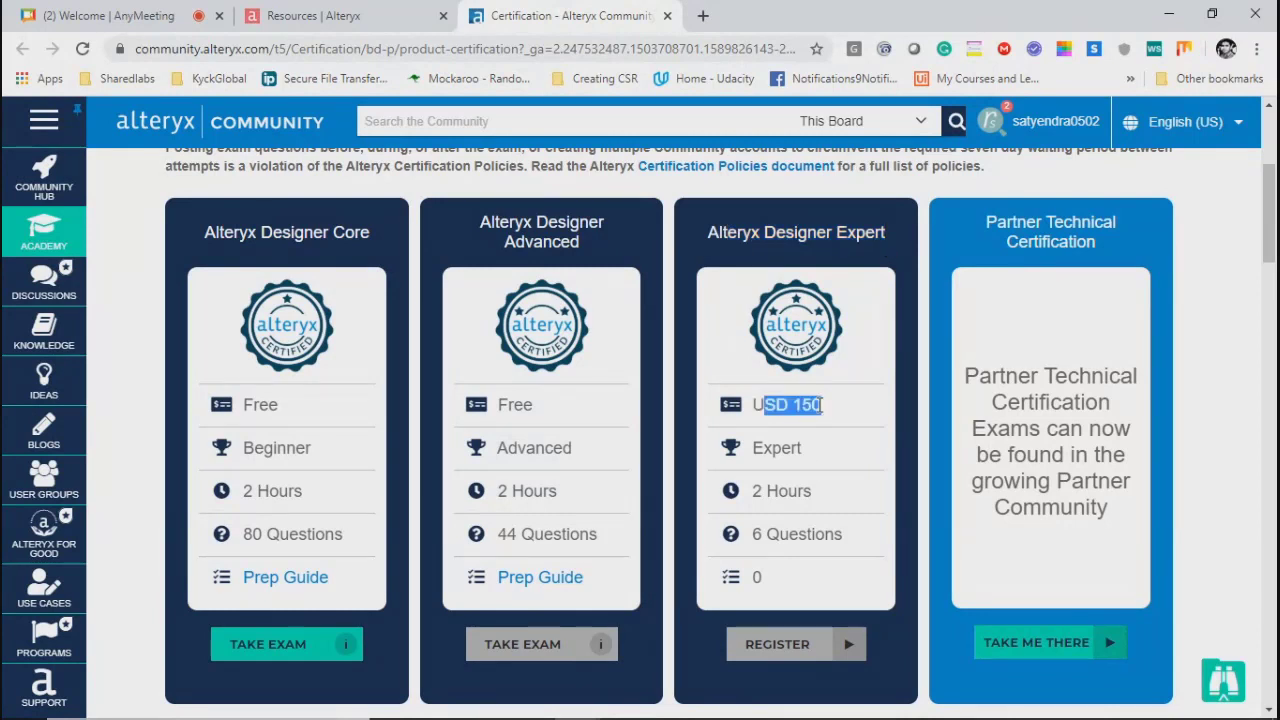
{"action": "left_click", "coordinate": [991, 215]}
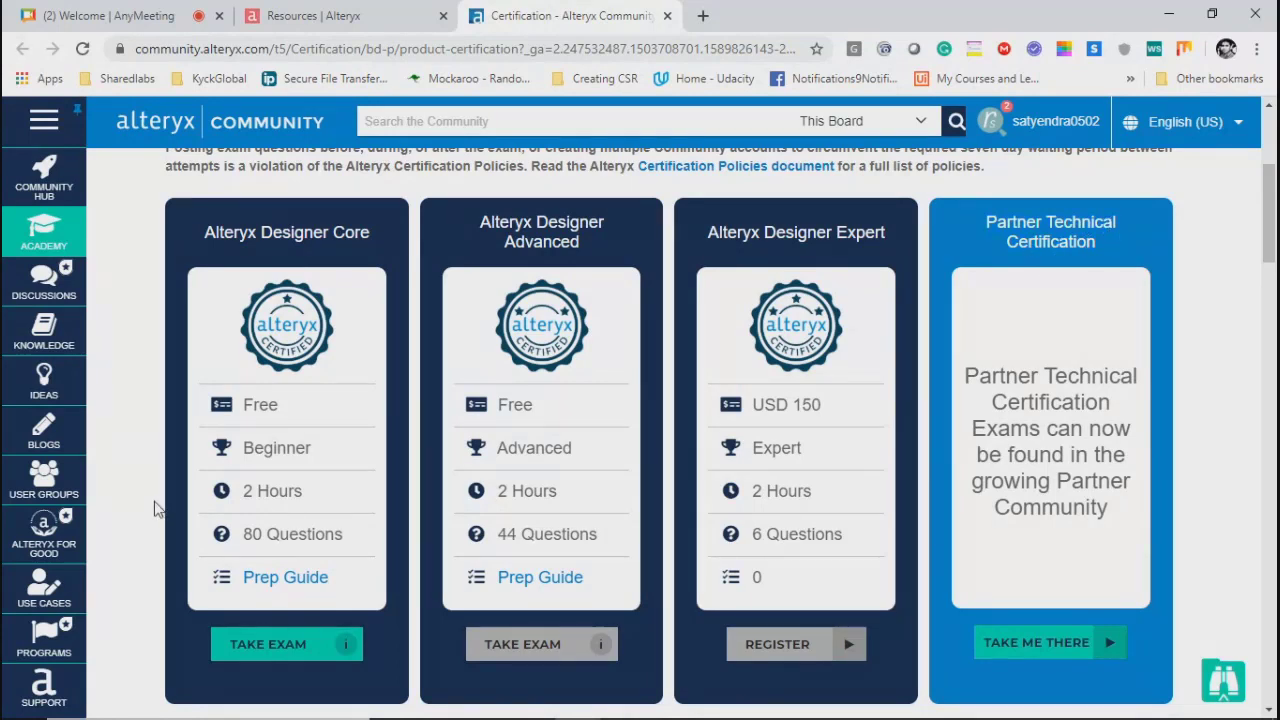
Step: Look over the Alteryx Community's Academy, Discussions, Knowledge and Ideas categories
{"action": "scroll", "coordinate": [157, 508], "scroll_direction": "up", "scroll_amount": 3}
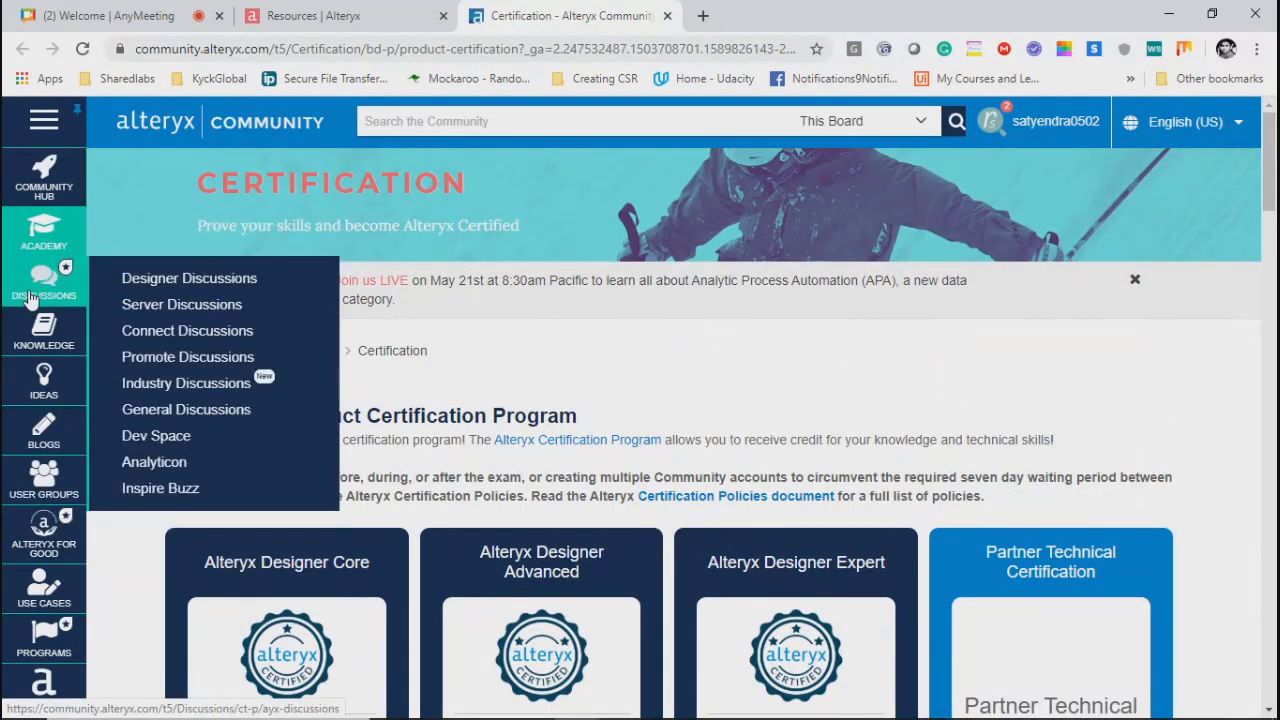
{"action": "mouse_move", "coordinate": [42, 230]}
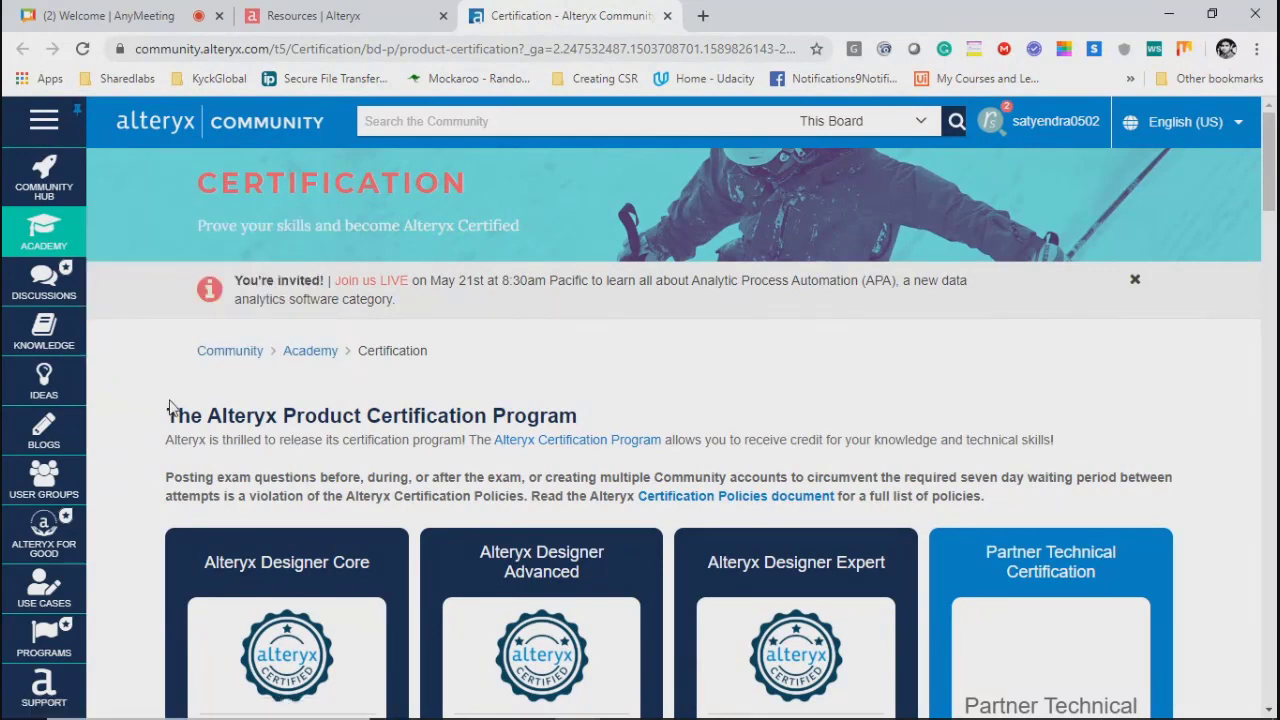
{"action": "mouse_move", "coordinate": [20, 340]}
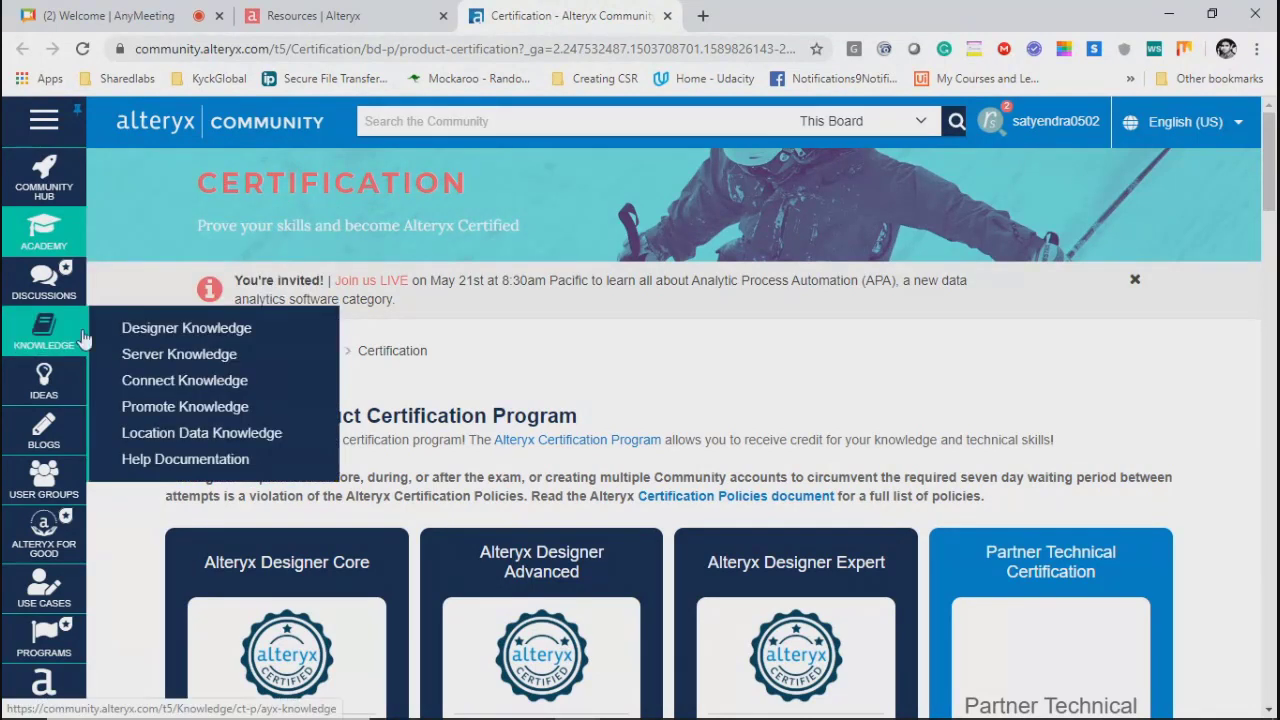
{"action": "mouse_move", "coordinate": [42, 392]}
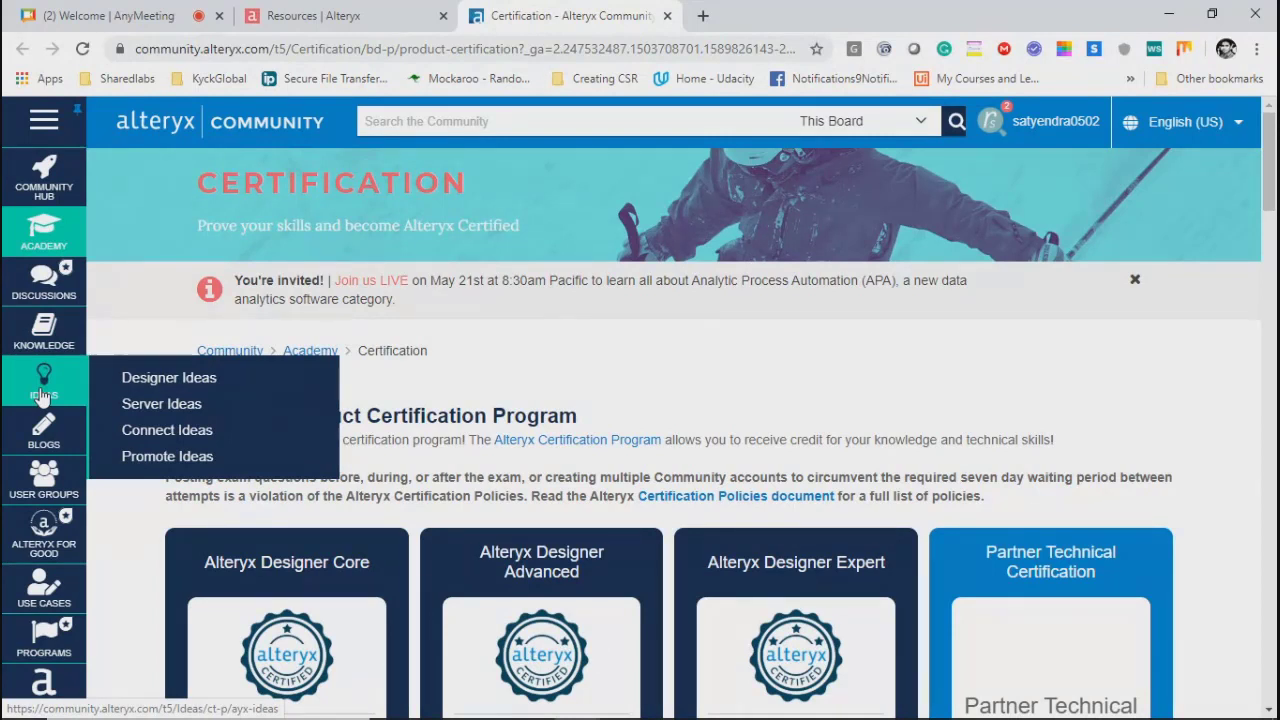
Step: Search the Alteryx Community for "Azure Blob" and look over the results page
{"action": "left_click", "coordinate": [530, 128]}
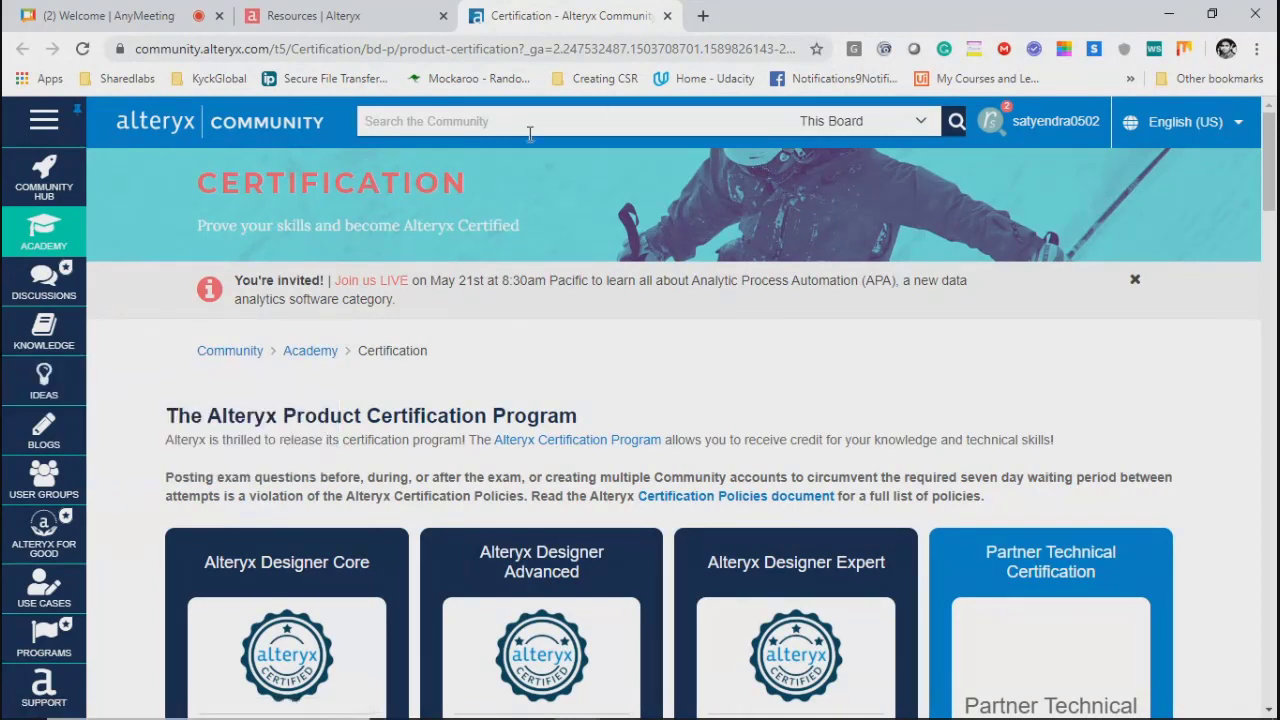
{"action": "type", "text": "Blog"}
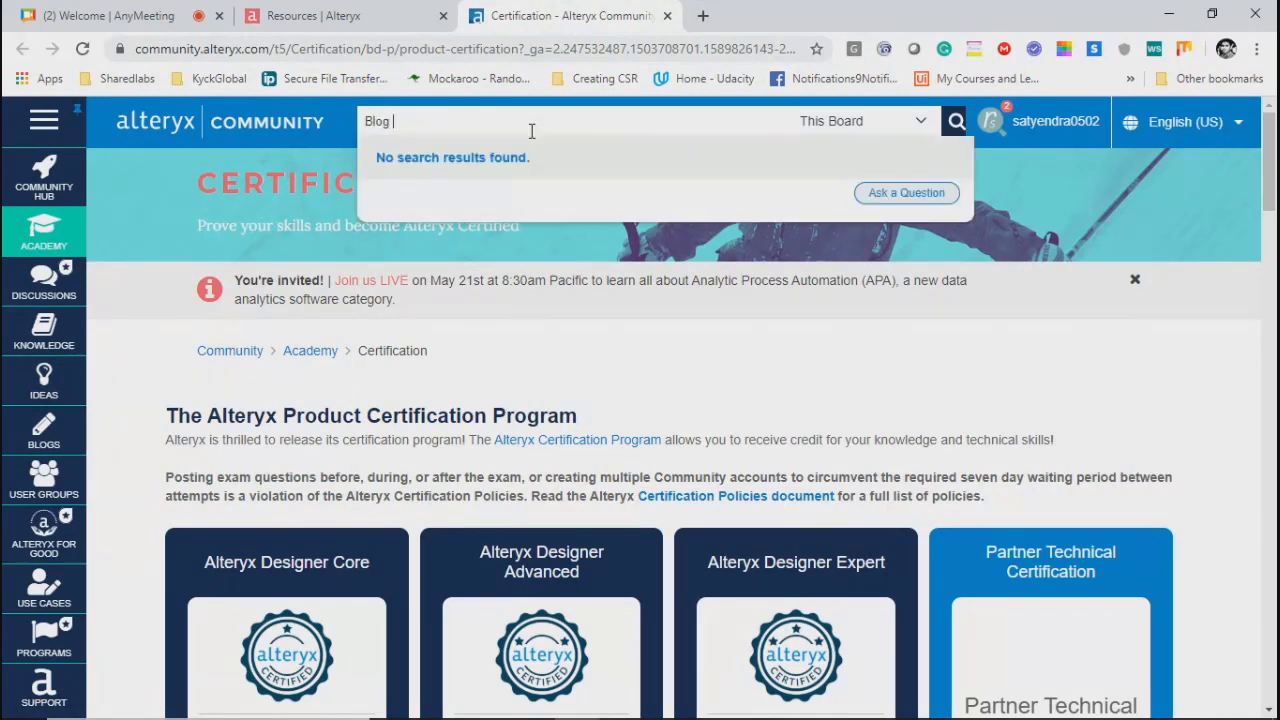
{"action": "key", "text": "BackSpace"}
{"action": "key", "text": "BackSpace"}
{"action": "key", "text": "BackSpace"}
{"action": "type", "text": "Azu"}
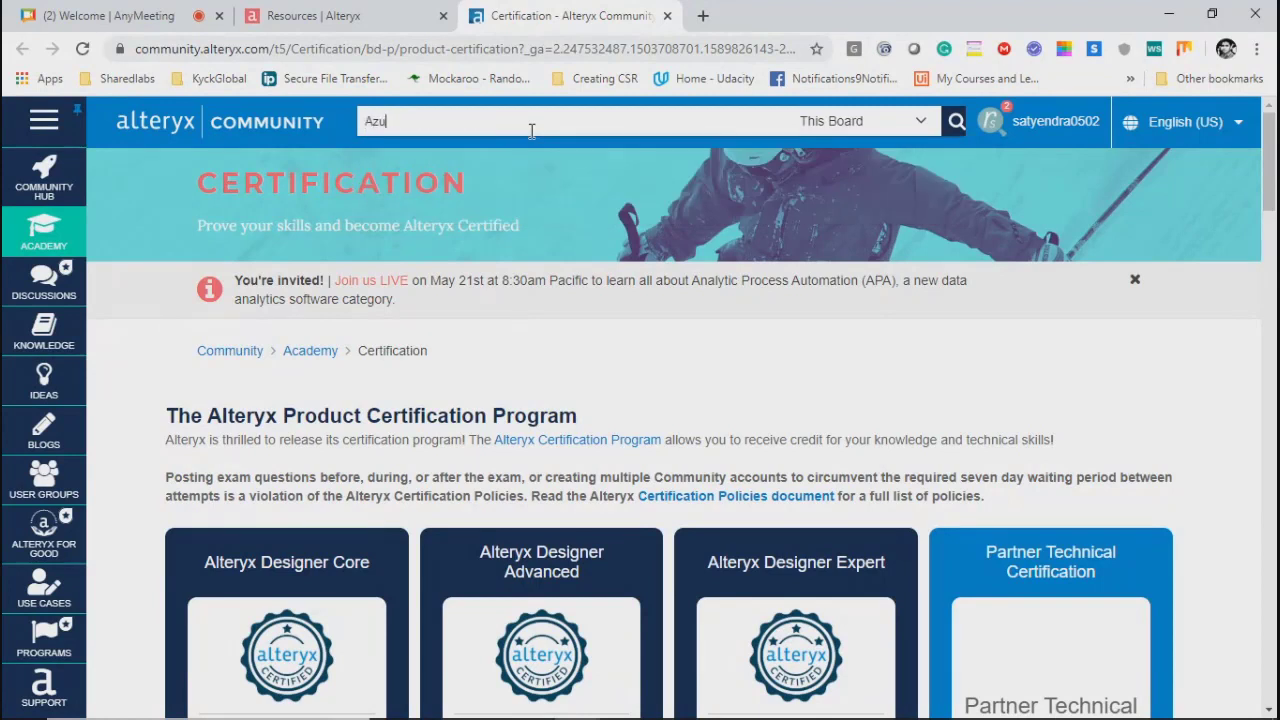
{"action": "type", "text": "re Blob"}
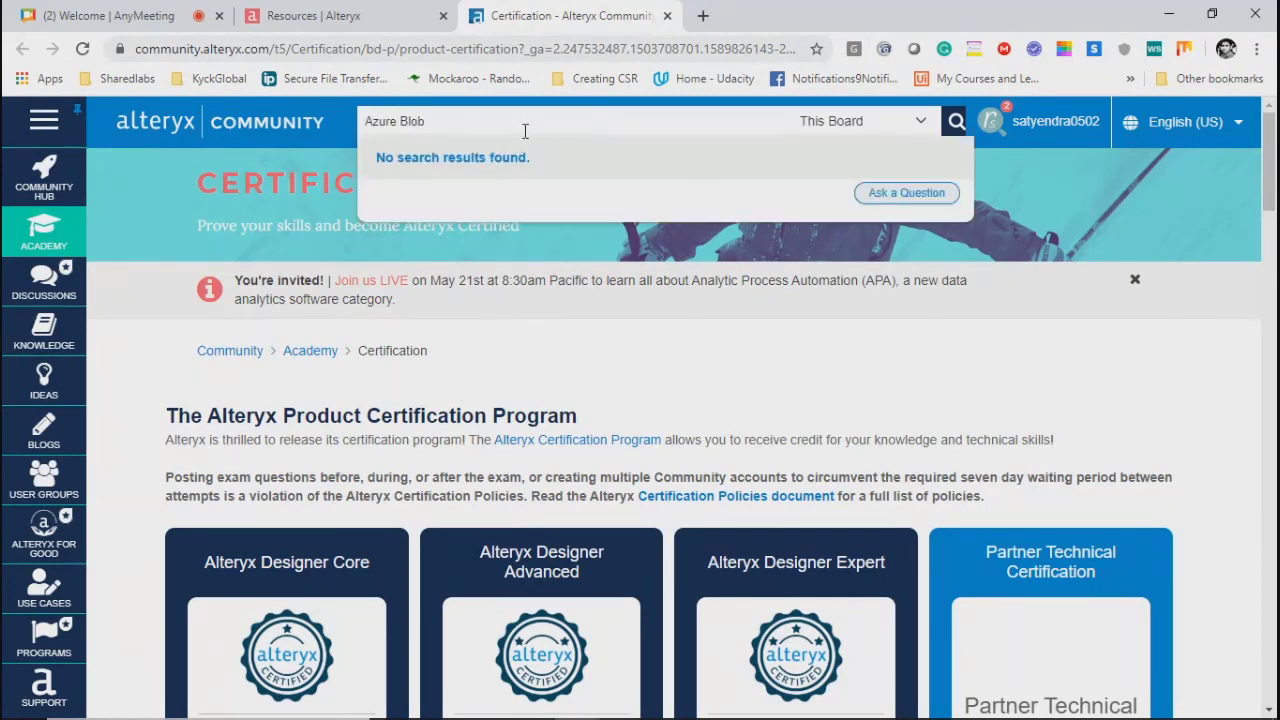
{"action": "key", "text": "Return"}
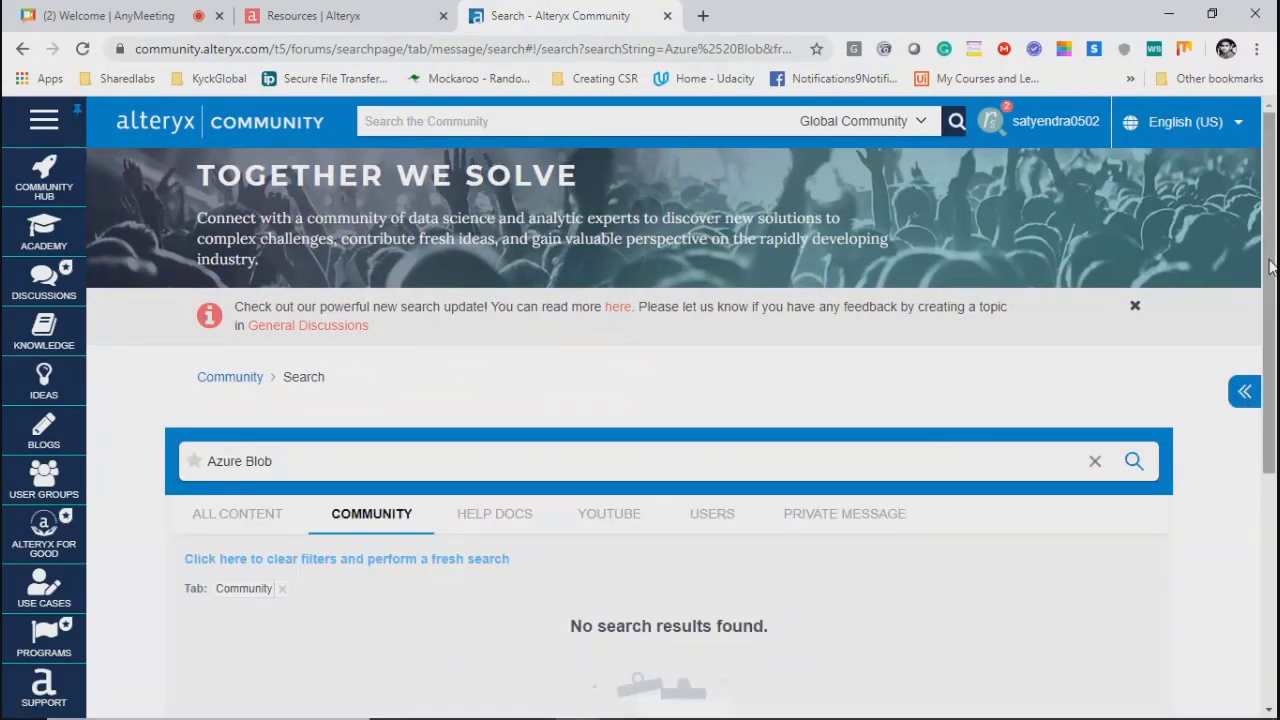
{"action": "scroll", "coordinate": [1273, 320], "scroll_direction": "down", "scroll_amount": 1}
{"action": "left_click_drag", "start_coordinate": [1274, 322], "coordinate": [1274, 377]}
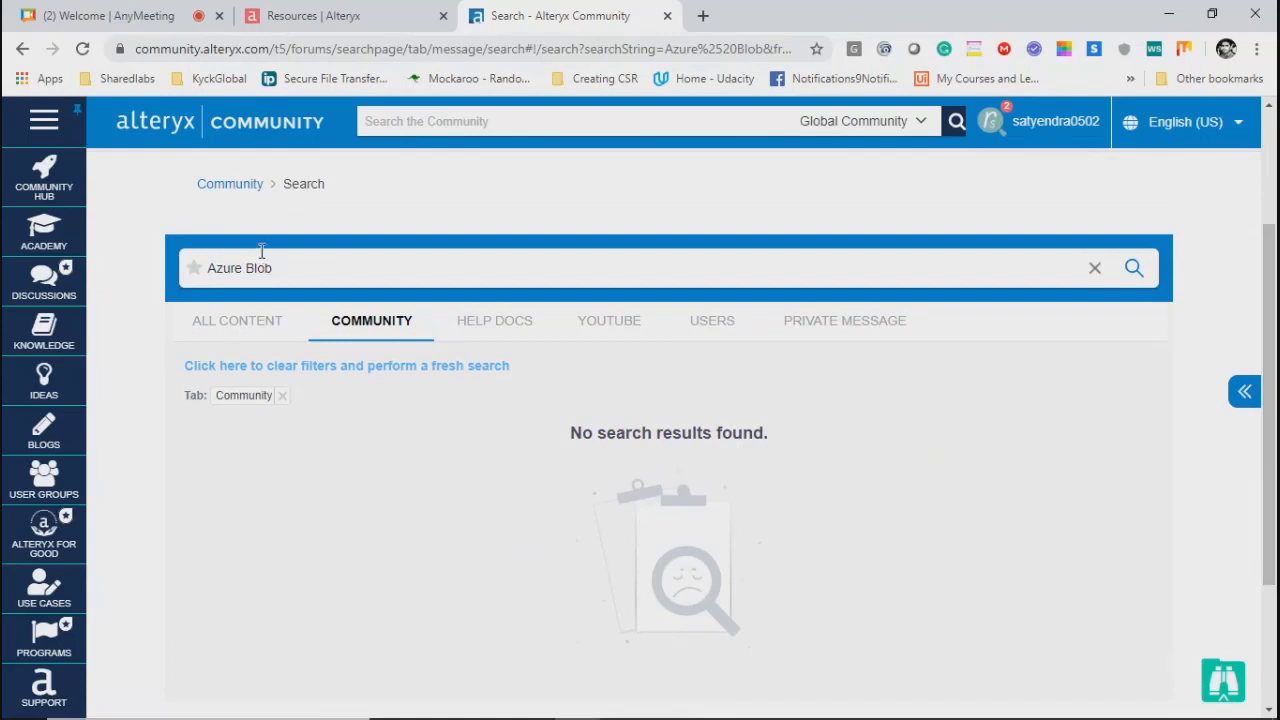
{"action": "left_click", "coordinate": [297, 262]}
{"action": "type", "text": "sto"}
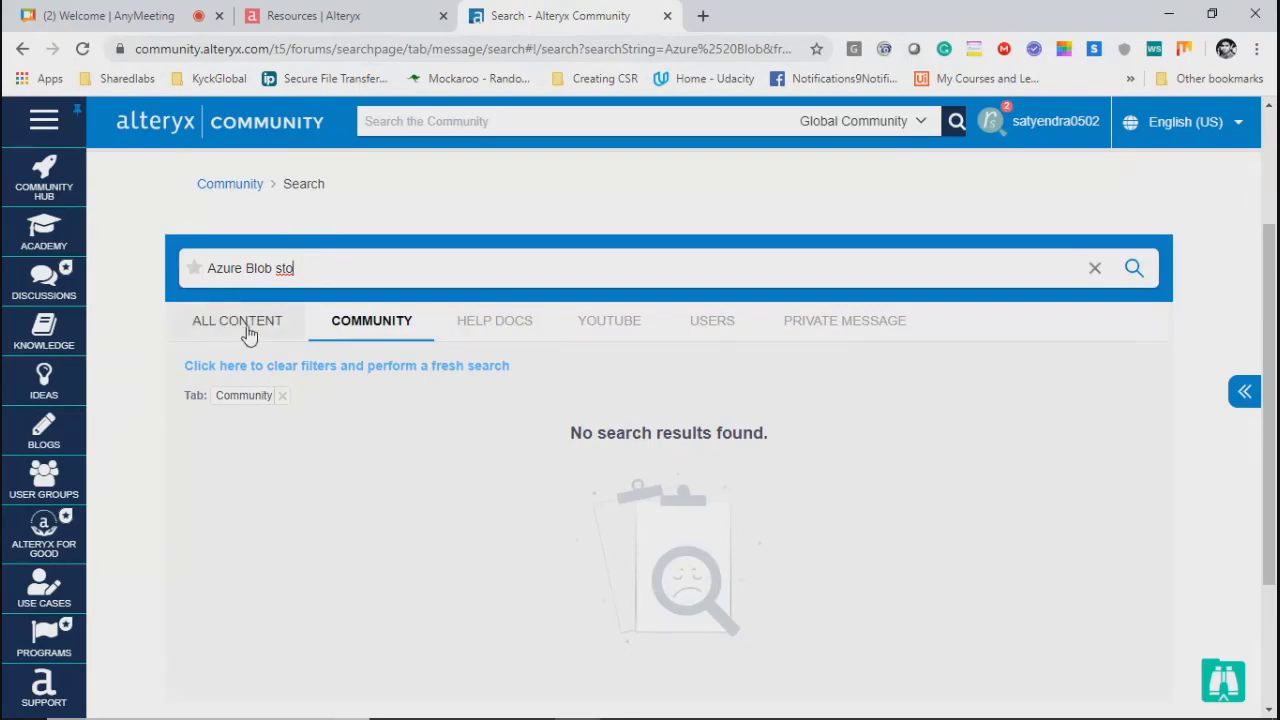
{"action": "left_click_drag", "start_coordinate": [309, 271], "coordinate": [162, 278]}
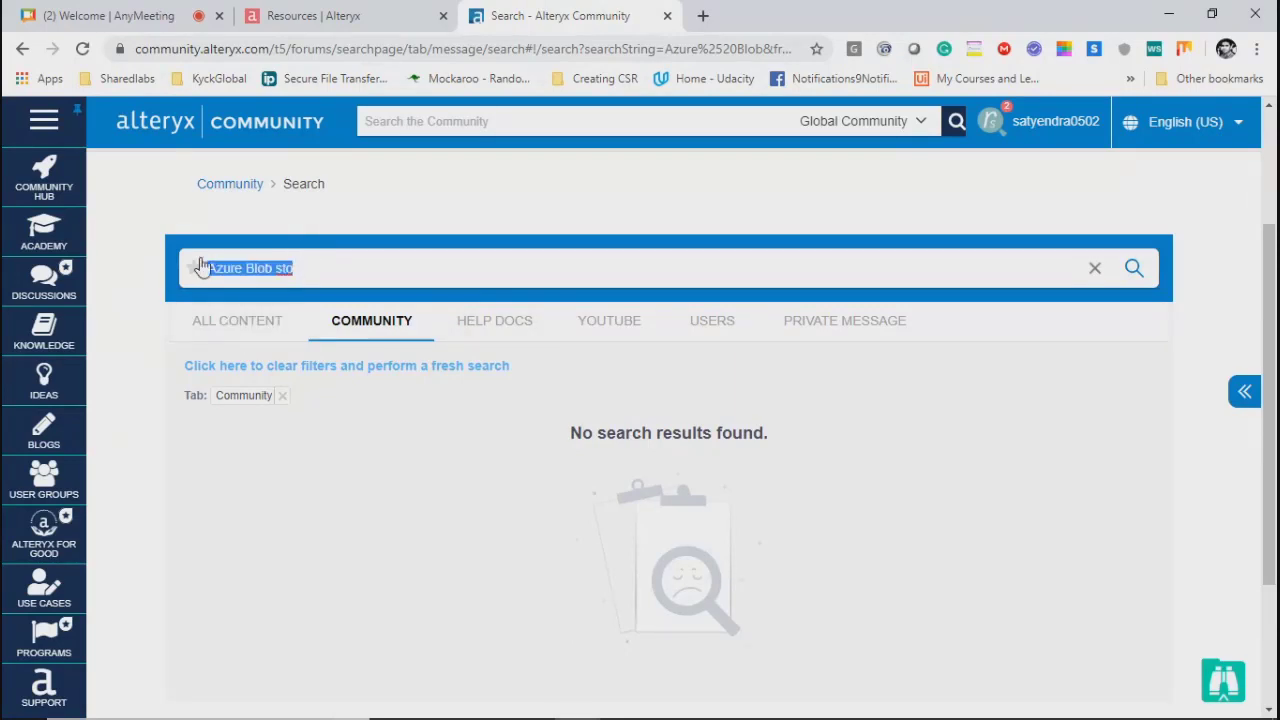
{"action": "left_click", "coordinate": [310, 272]}
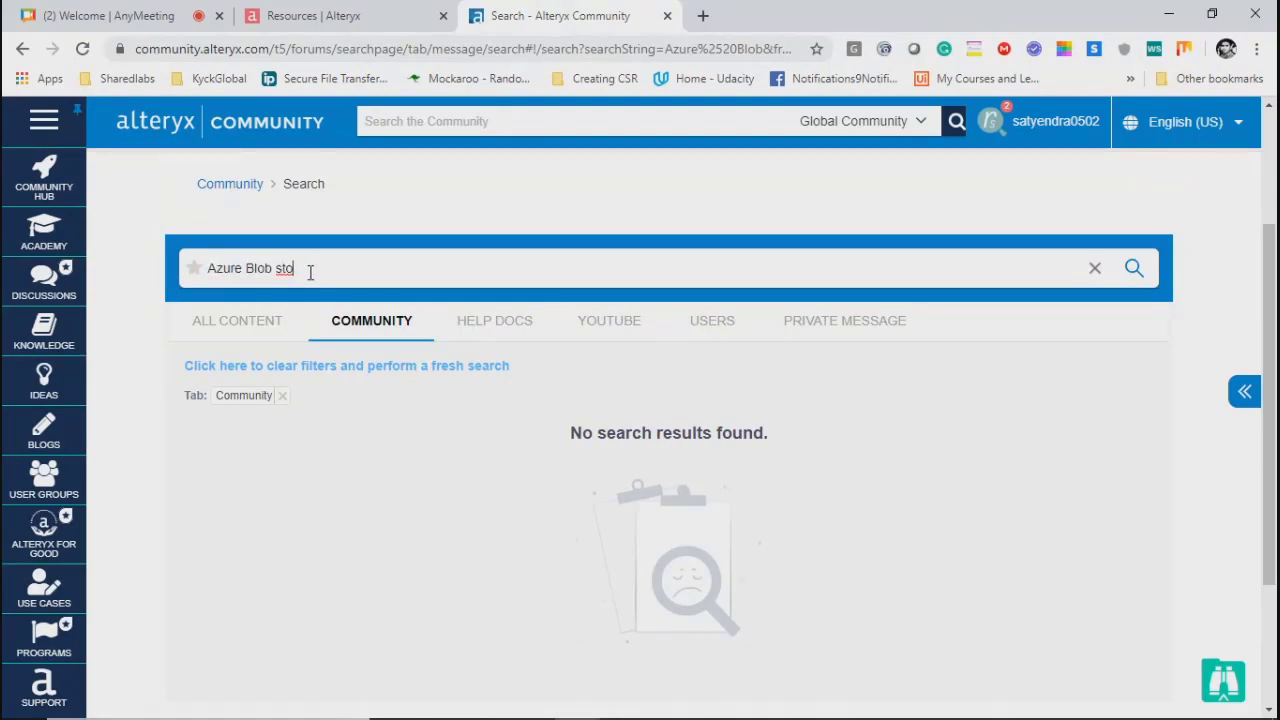
{"action": "left_click_drag", "start_coordinate": [310, 272], "coordinate": [150, 265]}
{"action": "key", "text": "BackSpace"}
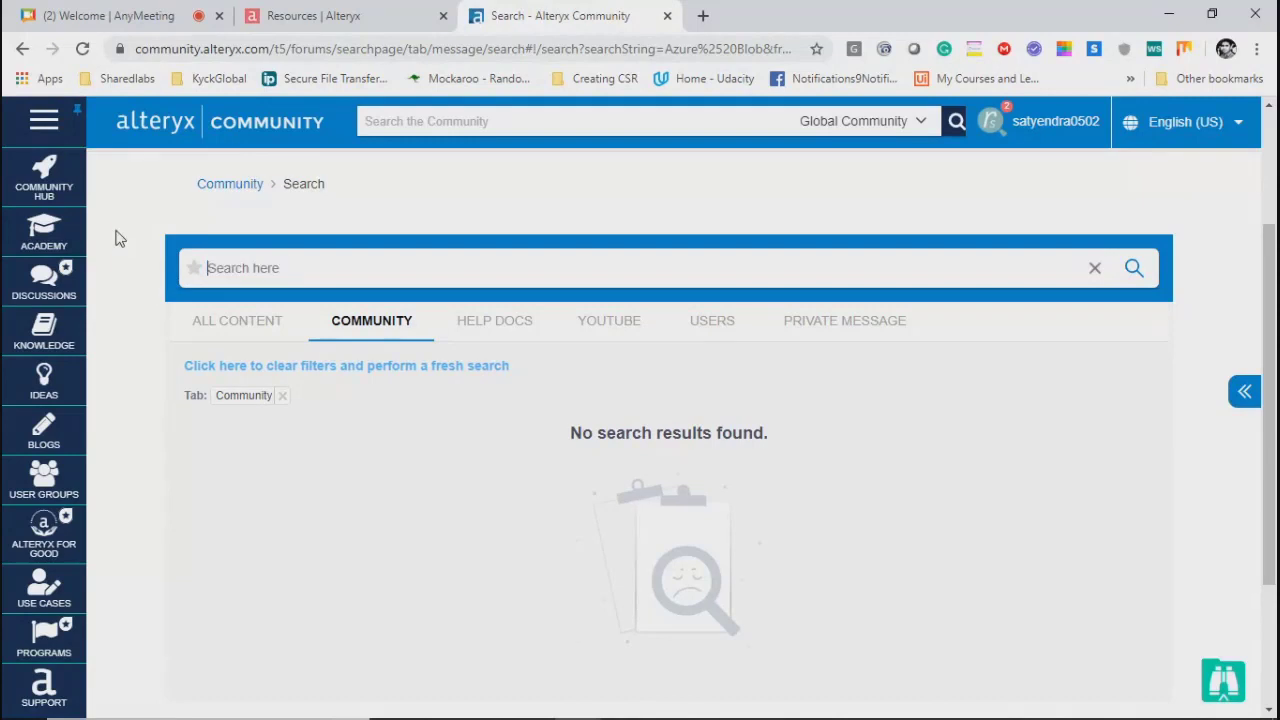
Step: Look over the Community's Programs and Support links, and close the Alteryx Community page
{"action": "mouse_move", "coordinate": [60, 648]}
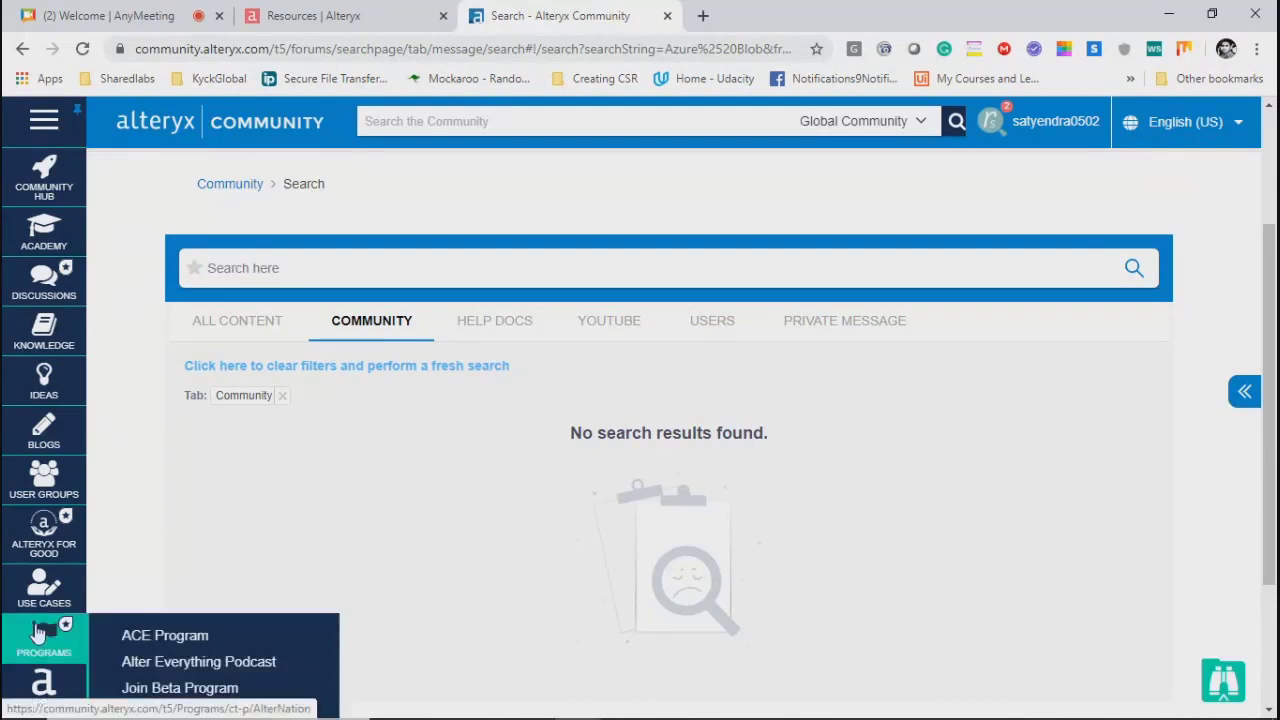
{"action": "mouse_move", "coordinate": [5, 328]}
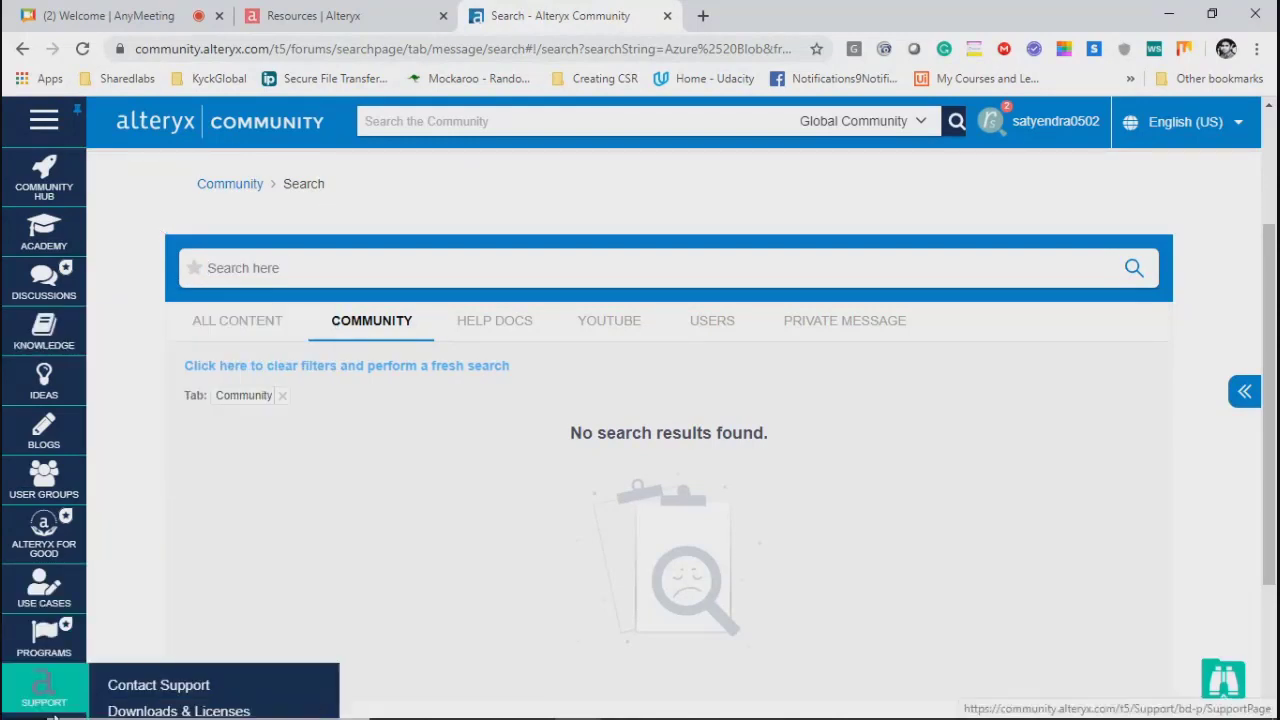
{"action": "mouse_move", "coordinate": [57, 603]}
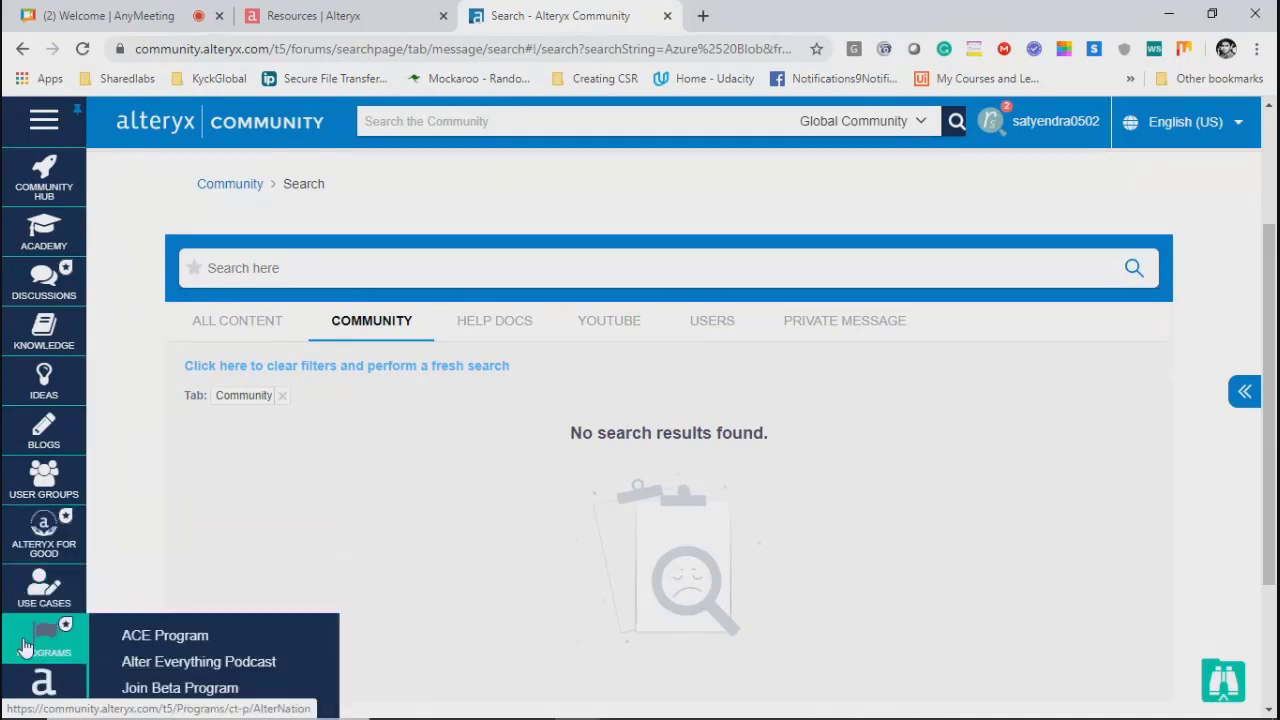
{"action": "scroll", "coordinate": [170, 669], "scroll_direction": "down", "scroll_amount": 3}
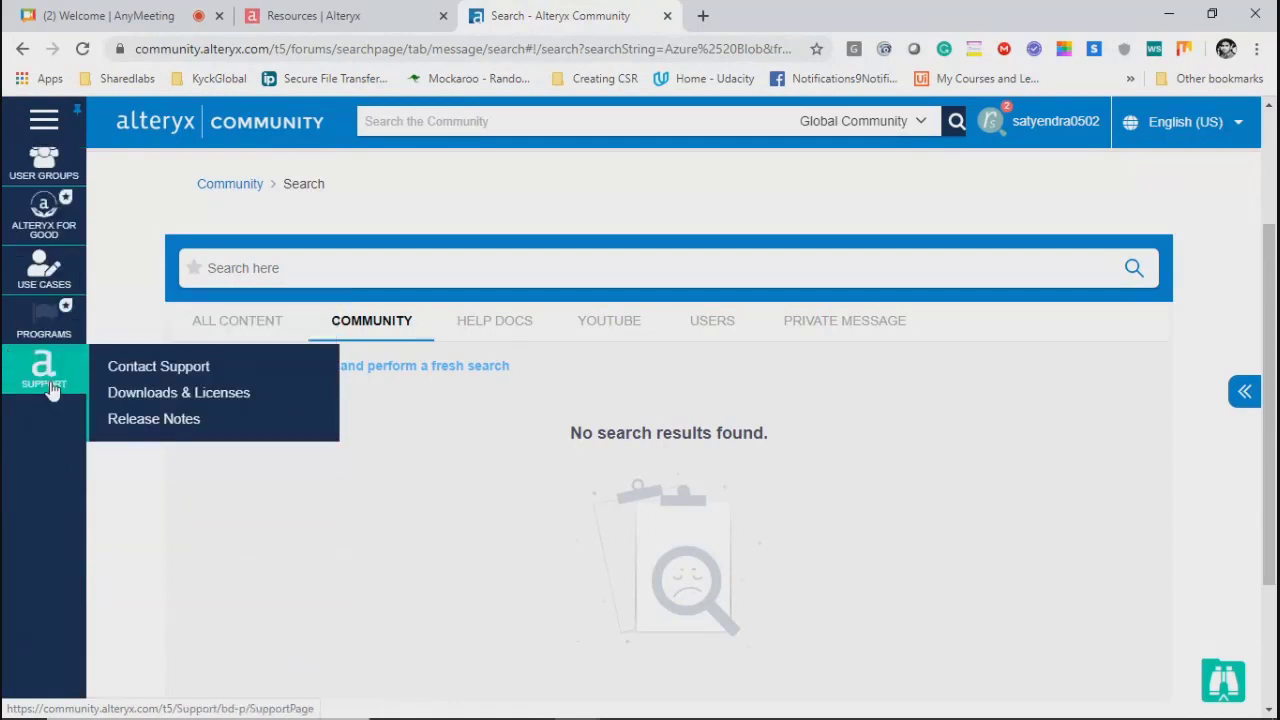
{"action": "scroll", "coordinate": [51, 380], "scroll_direction": "up", "scroll_amount": 3}
{"action": "mouse_move", "coordinate": [36, 285]}
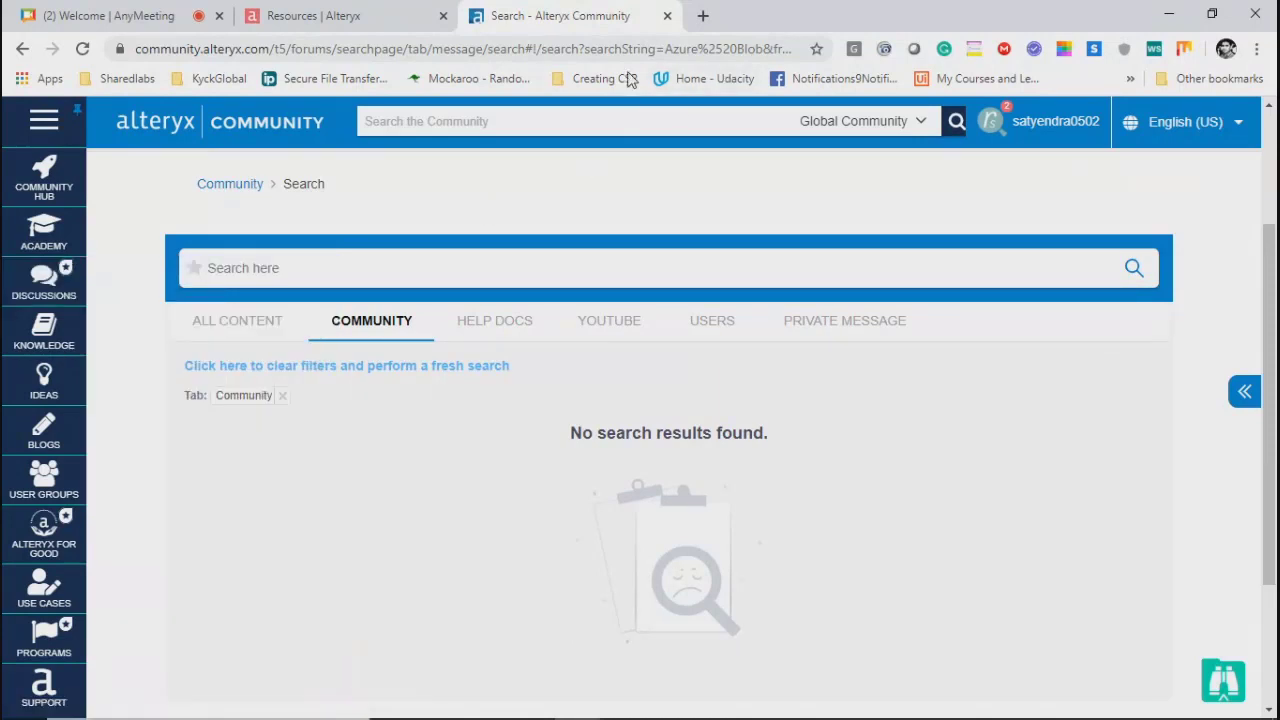
{"action": "left_click", "coordinate": [667, 18]}
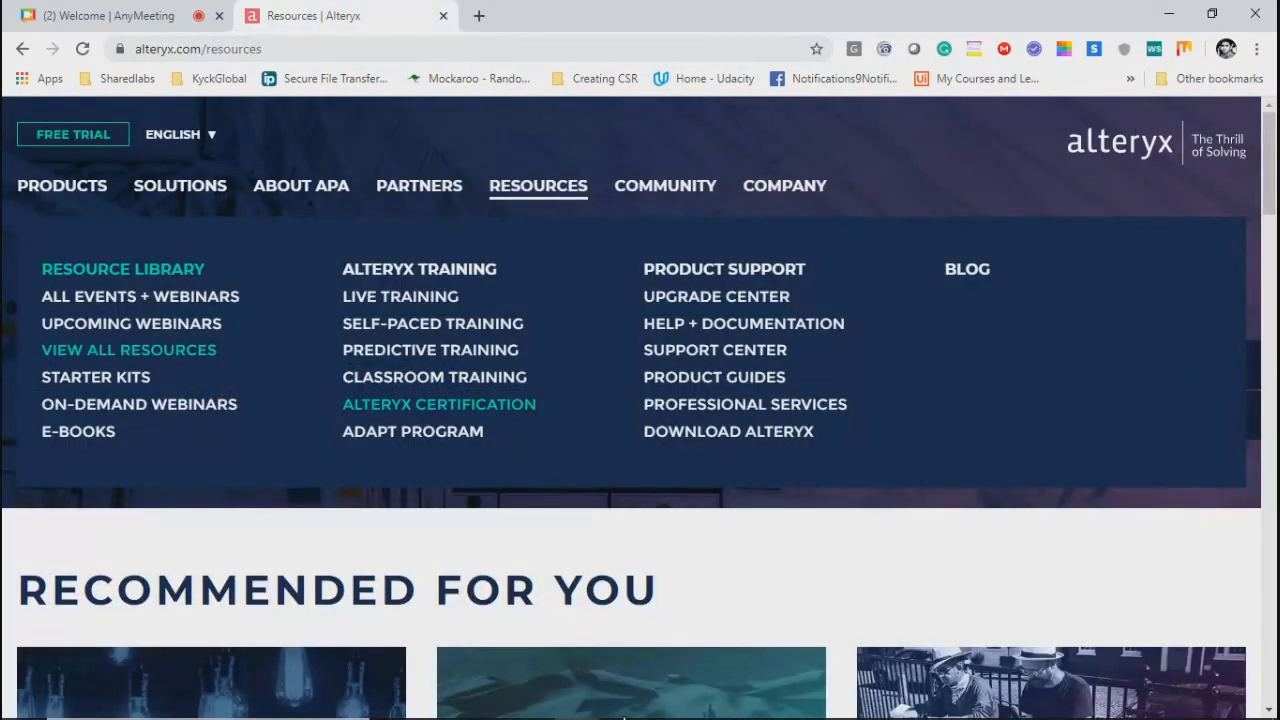
Step: Find Alteryx Designer 2020.1 x64 on the computer and launch it
{"action": "left_click", "coordinate": [217, 703]}
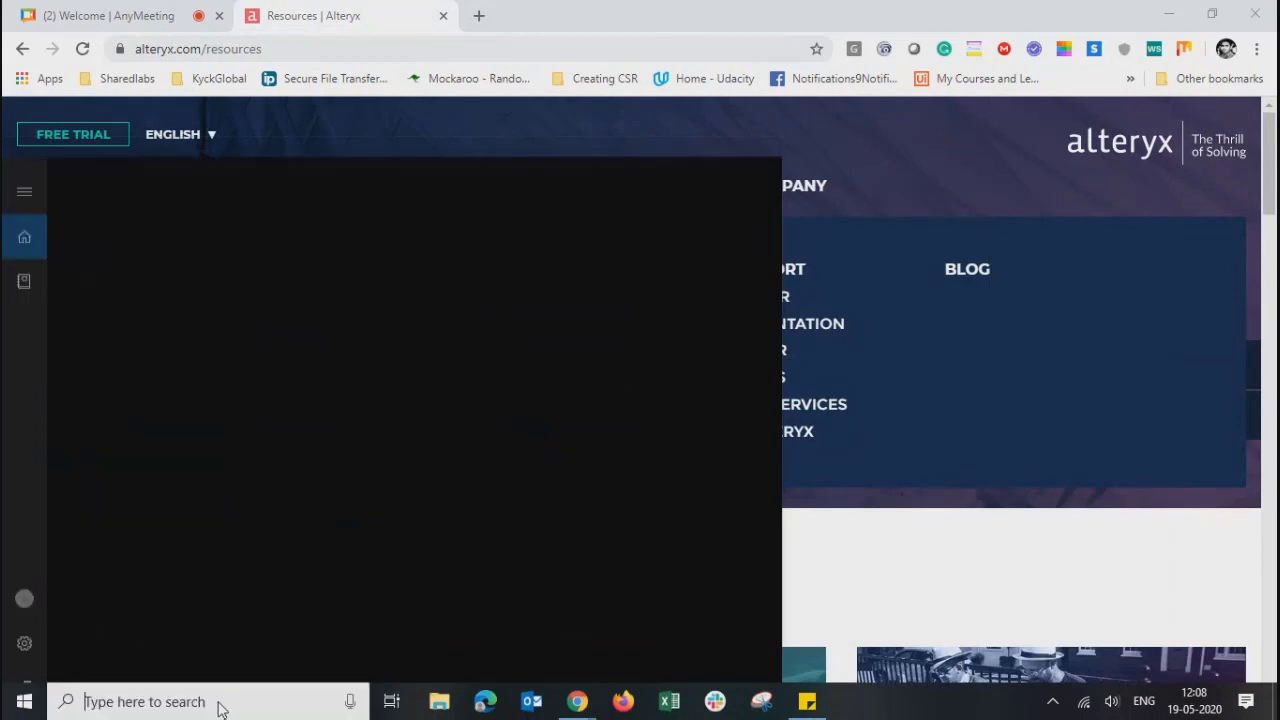
{"action": "type", "text": "al"}
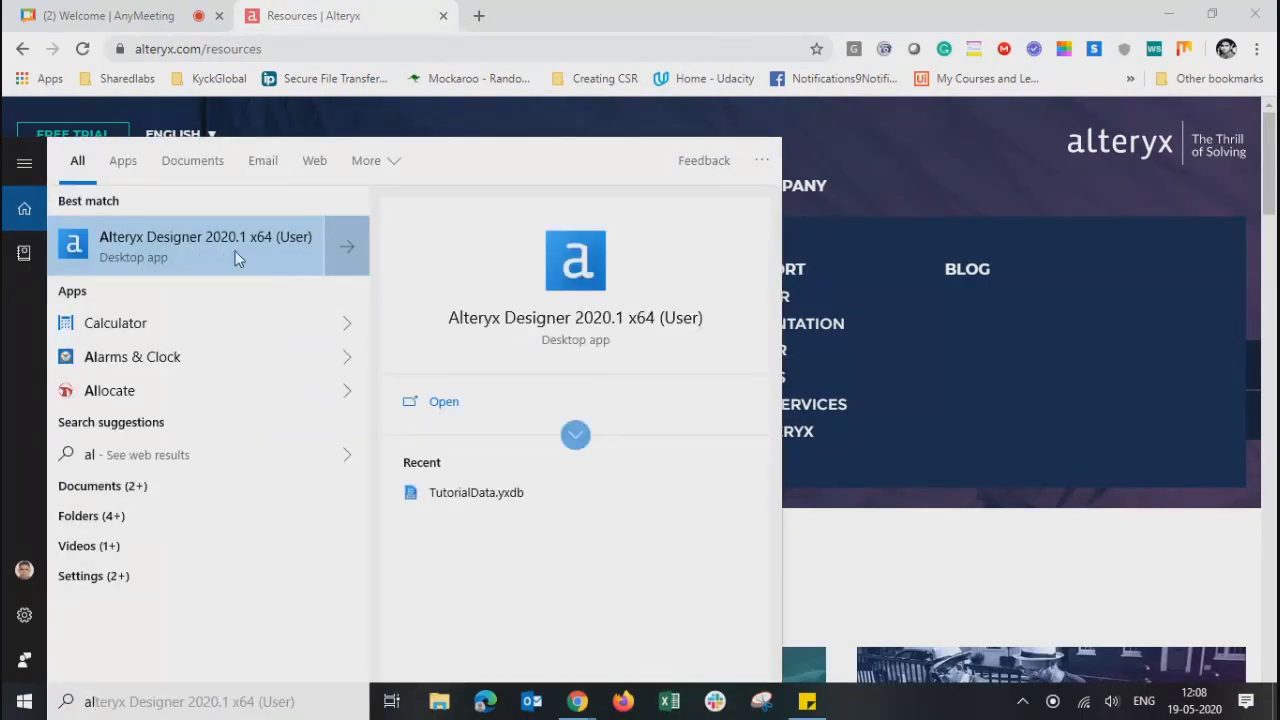
{"action": "left_click", "coordinate": [235, 258]}
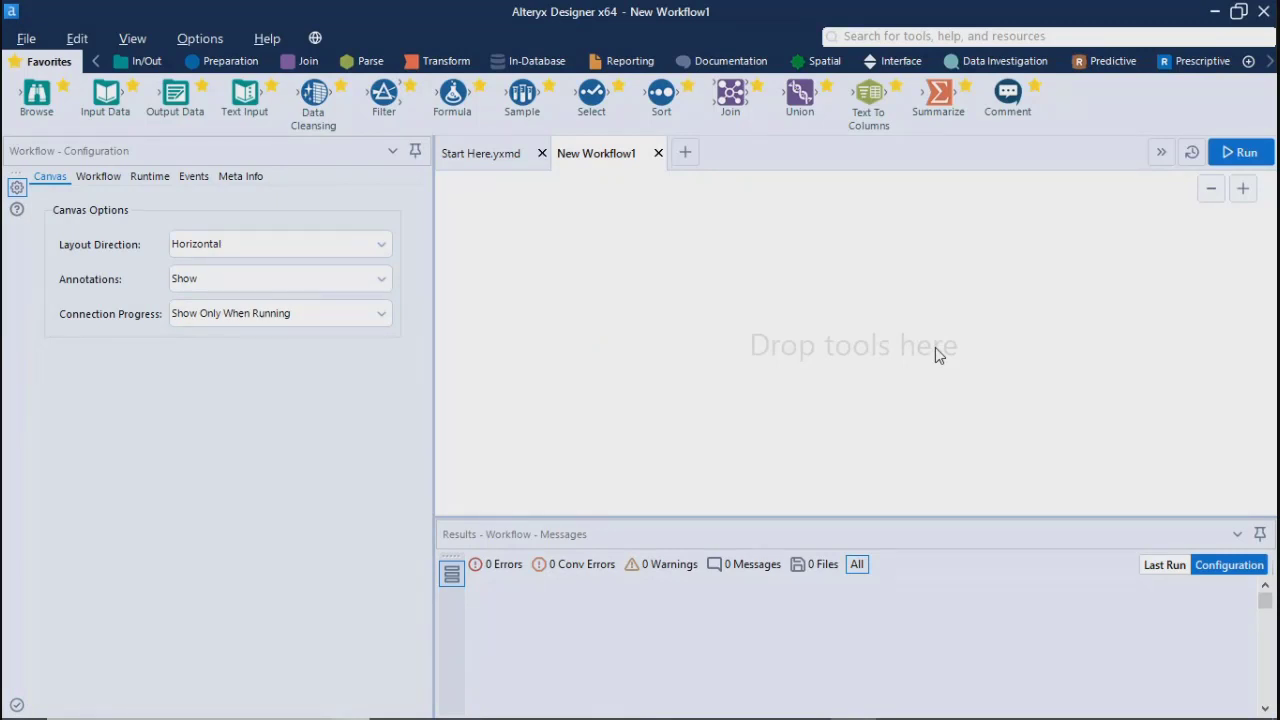
{"action": "left_click_drag", "start_coordinate": [455, 93], "coordinate": [462, 100]}
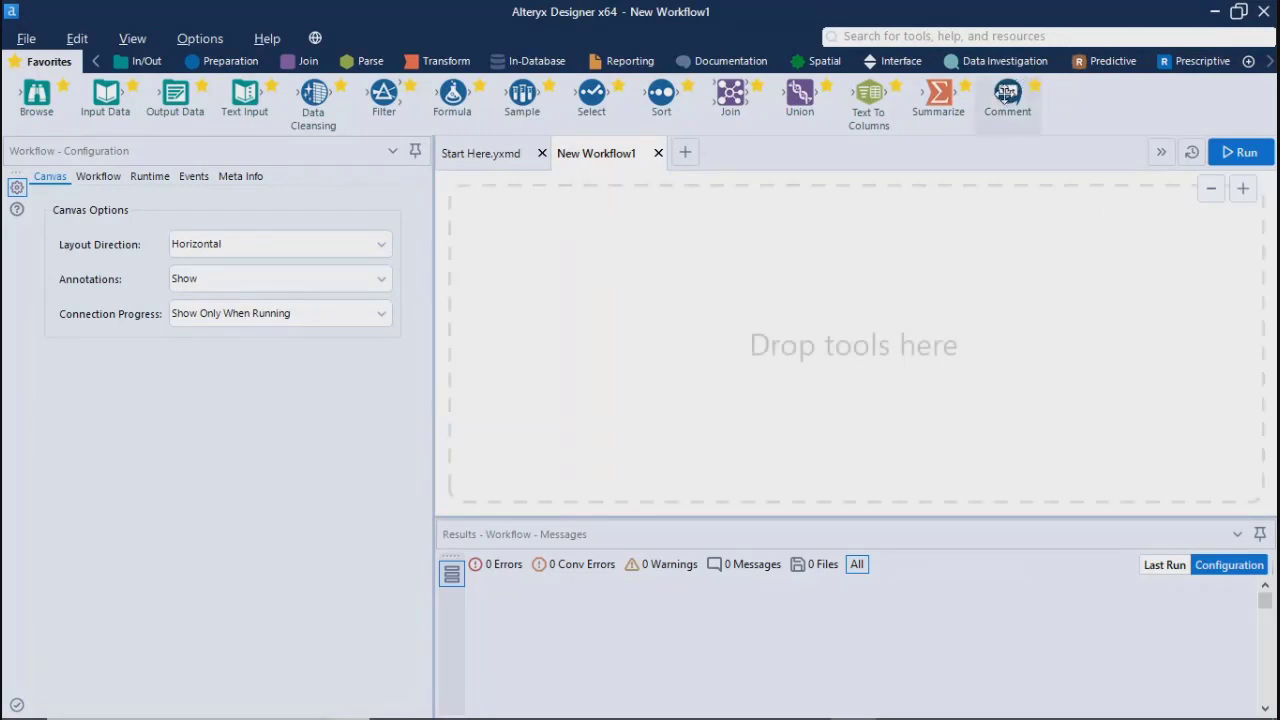
{"action": "left_click_drag", "start_coordinate": [958, 96], "coordinate": [457, 138]}
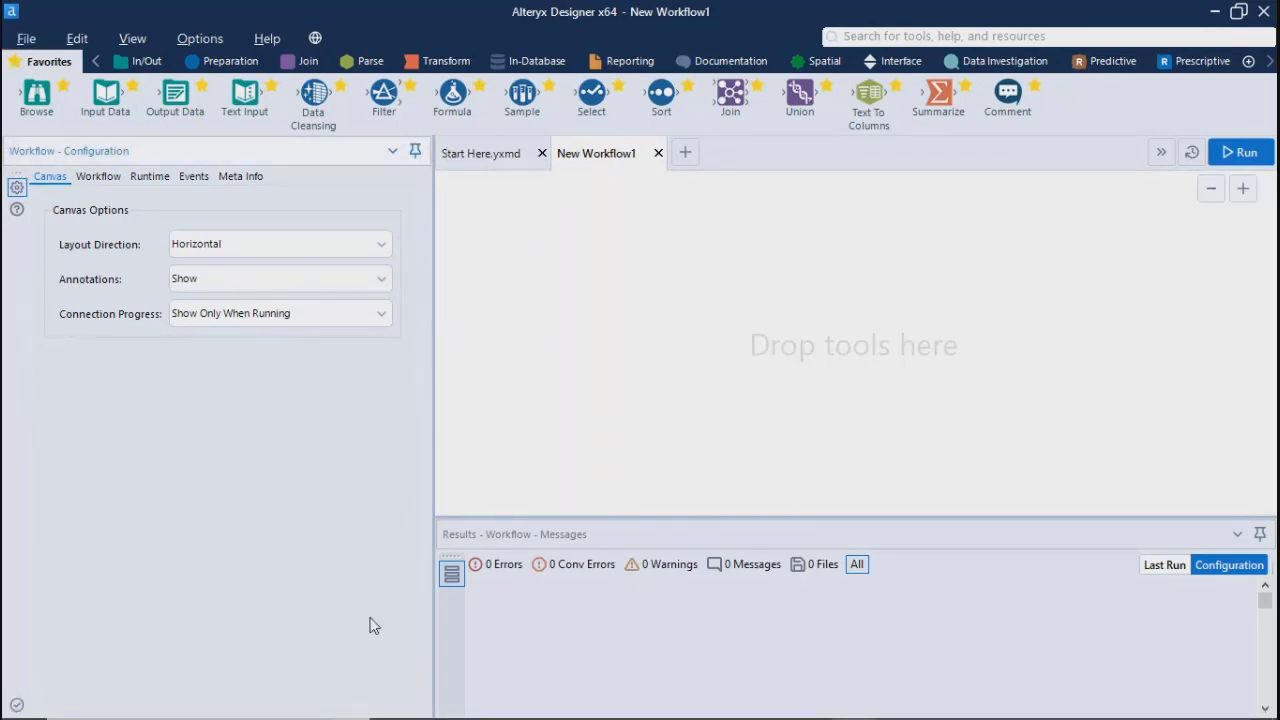
{"action": "left_click_drag", "start_coordinate": [42, 93], "coordinate": [694, 315]}
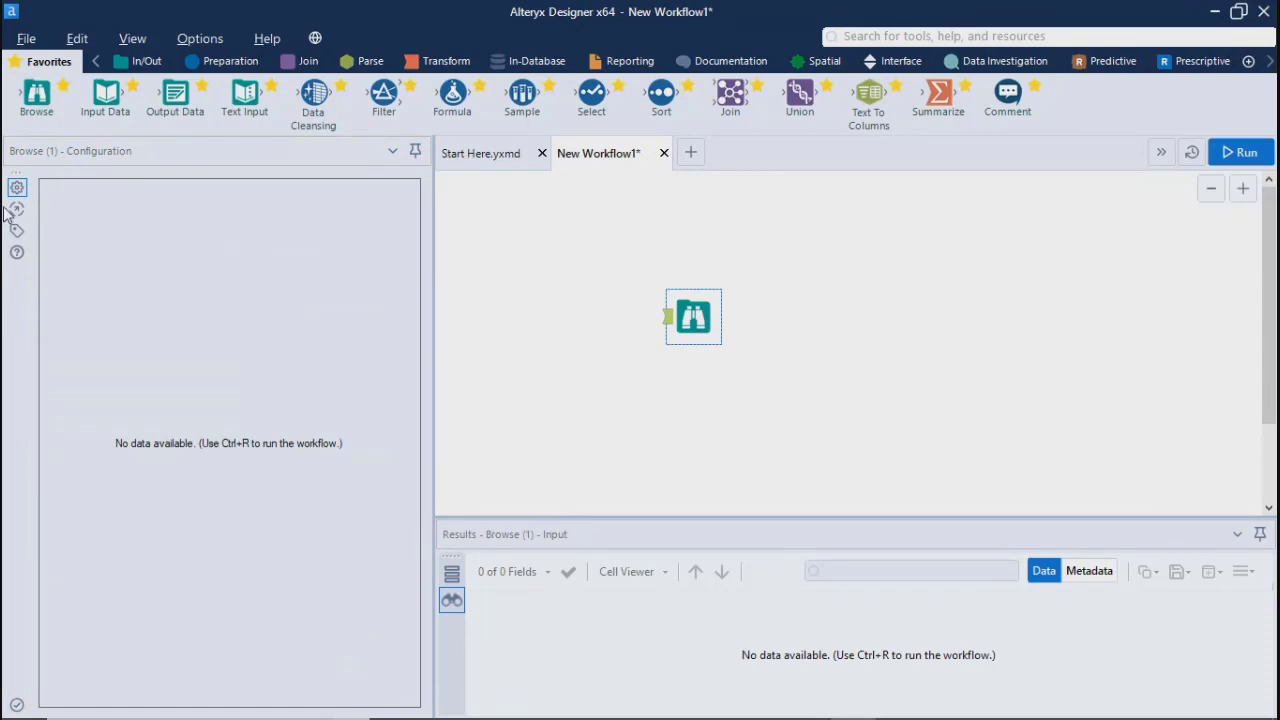
{"action": "left_click_drag", "start_coordinate": [690, 312], "coordinate": [37, 157]}
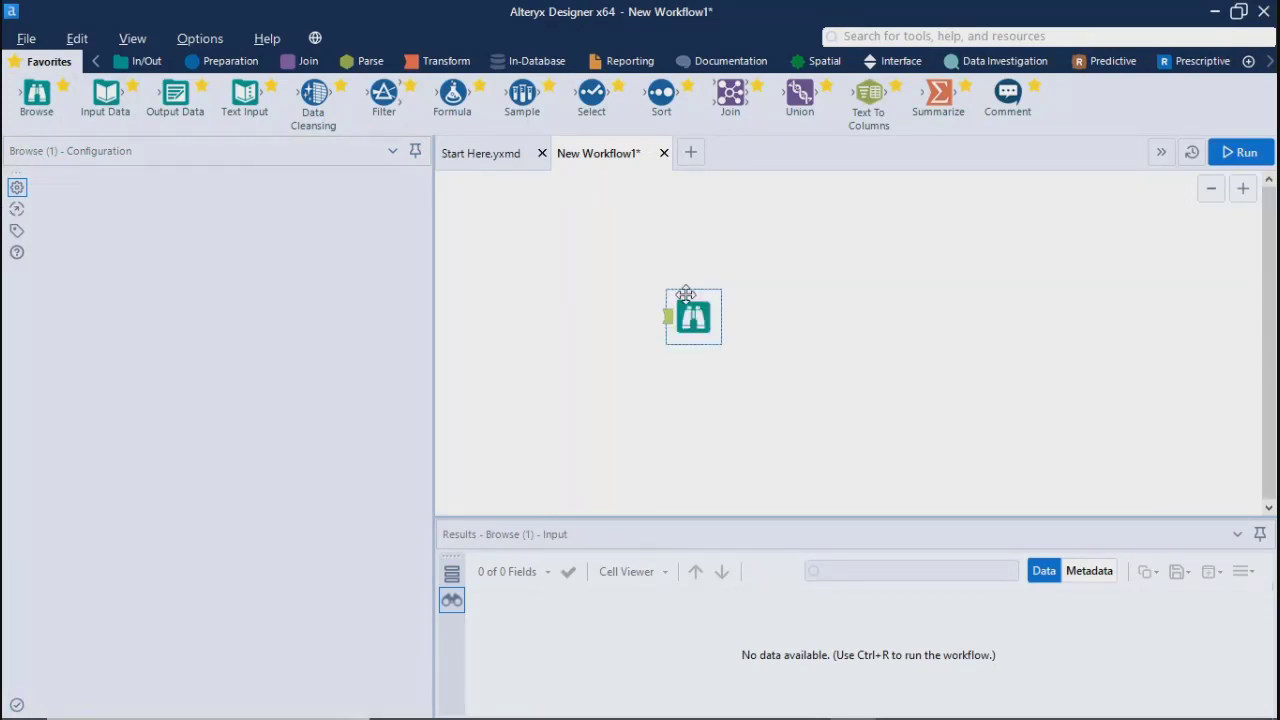
{"action": "key", "text": "Delete"}
Step: Add an Input Data tool to the empty workflow canvas and switch its results to the metadata view
{"action": "left_click_drag", "start_coordinate": [103, 88], "coordinate": [660, 272]}
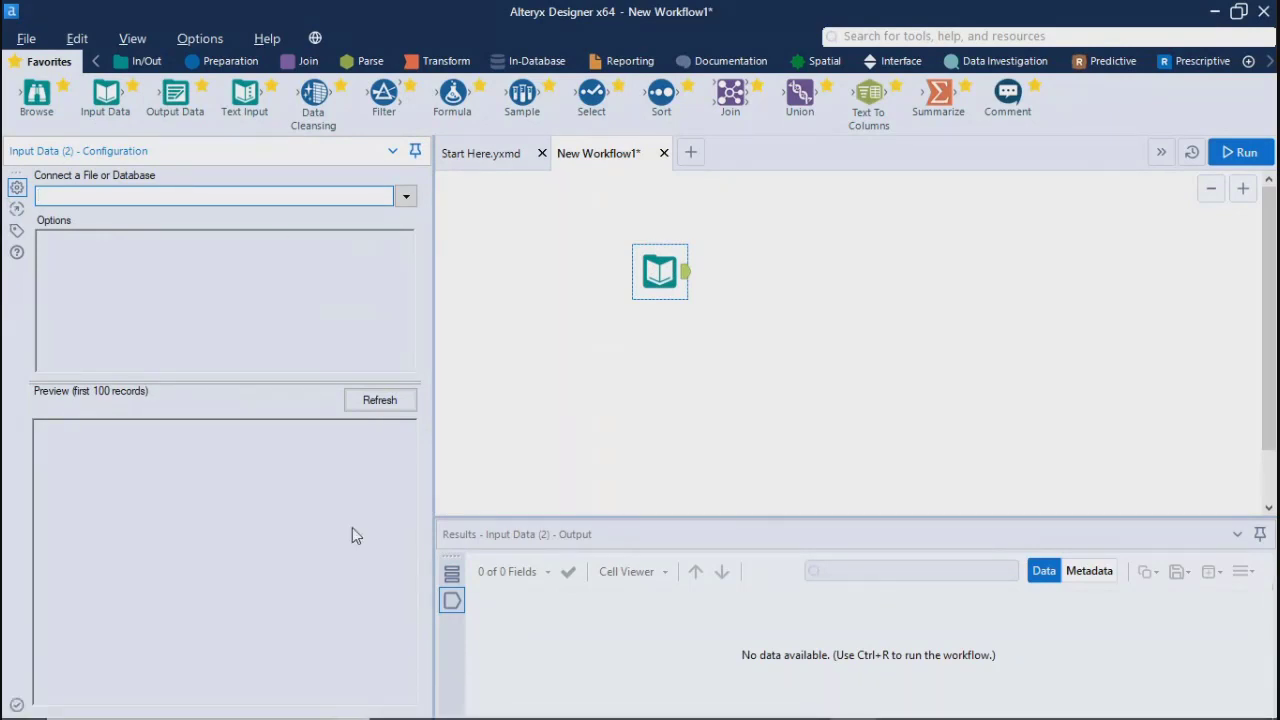
{"action": "left_click", "coordinate": [755, 527]}
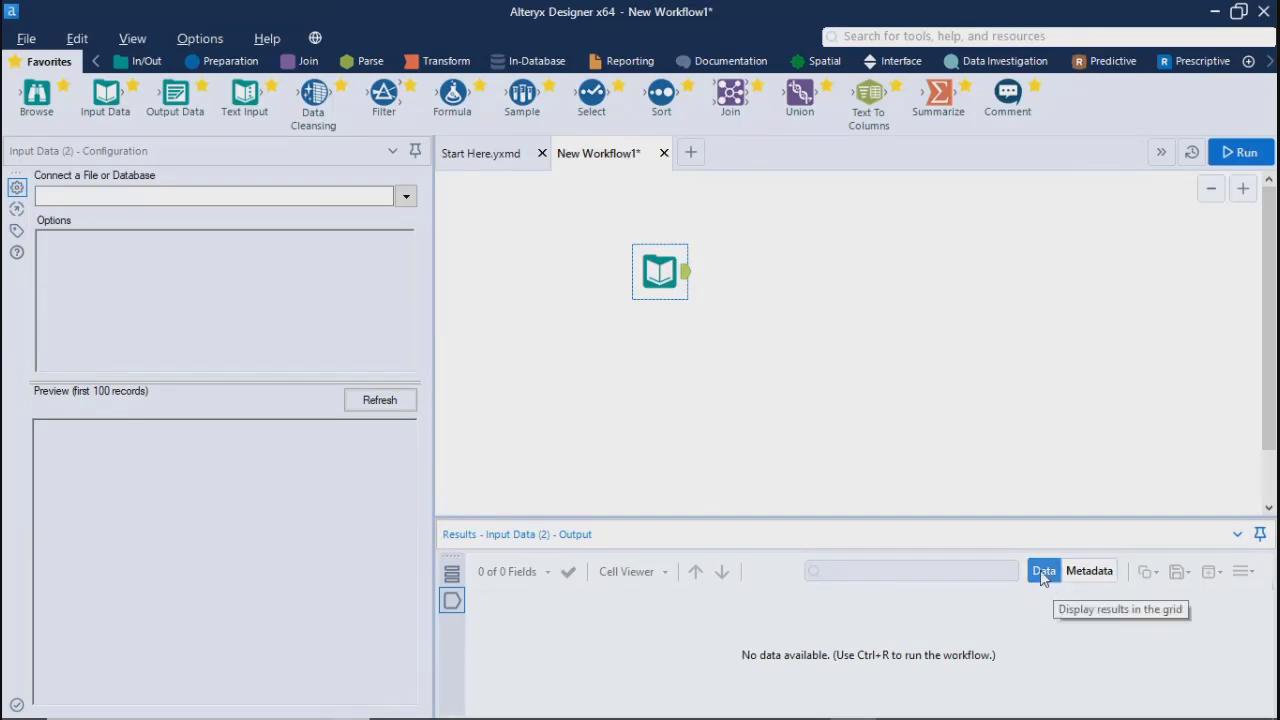
{"action": "left_click", "coordinate": [1080, 578]}
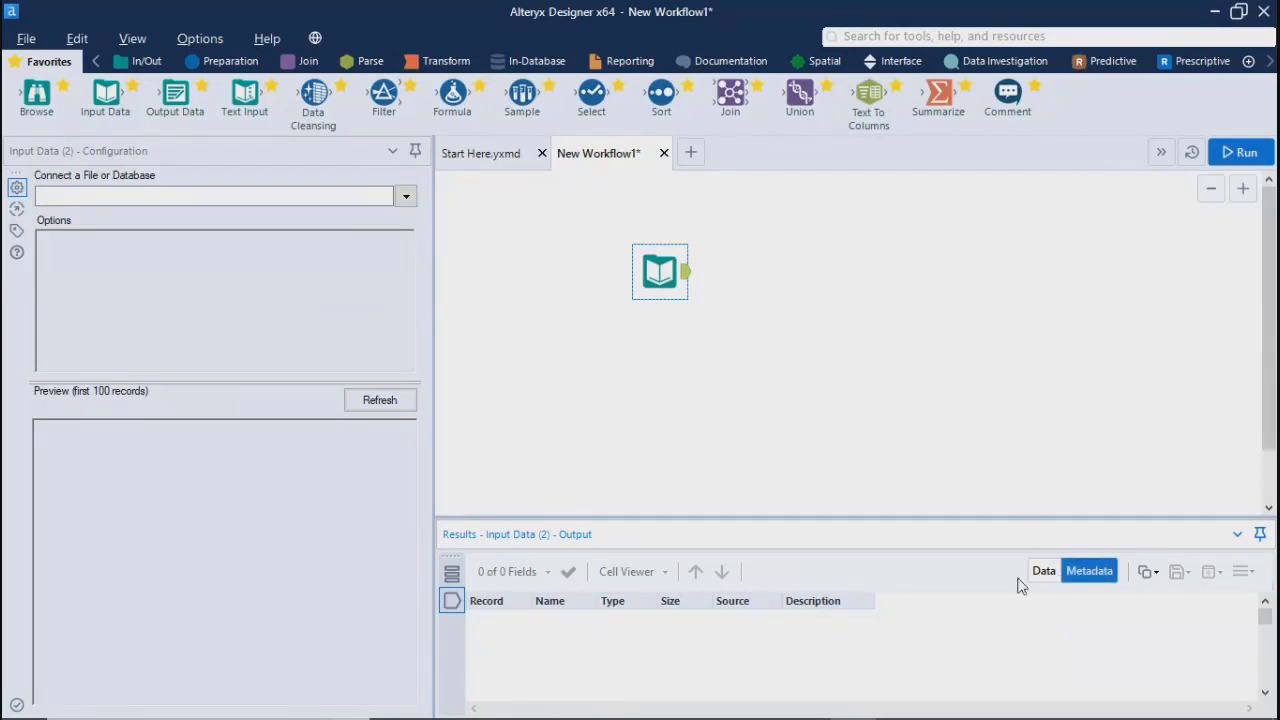
Step: Compare the Input Data tool's data, metadata and message results, and its configuration with the workflow's own configuration
{"action": "left_click", "coordinate": [1038, 585]}
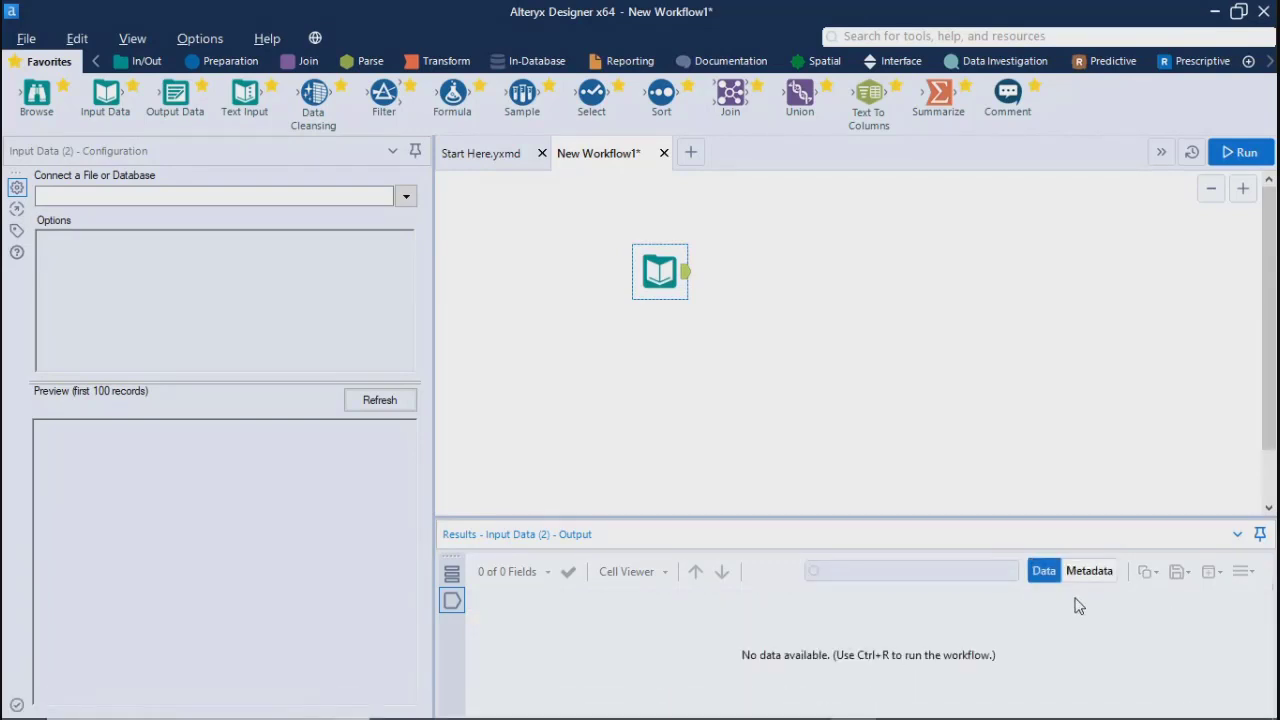
{"action": "left_click", "coordinate": [1089, 571]}
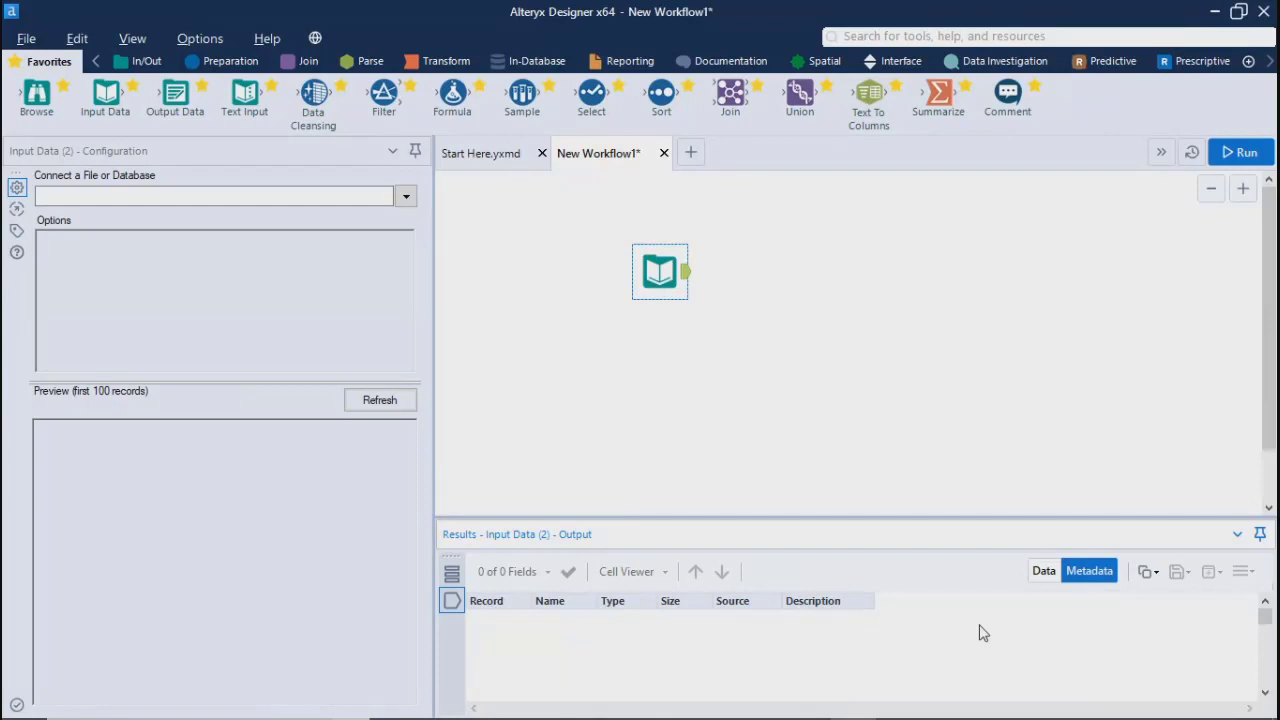
{"action": "left_click", "coordinate": [490, 606]}
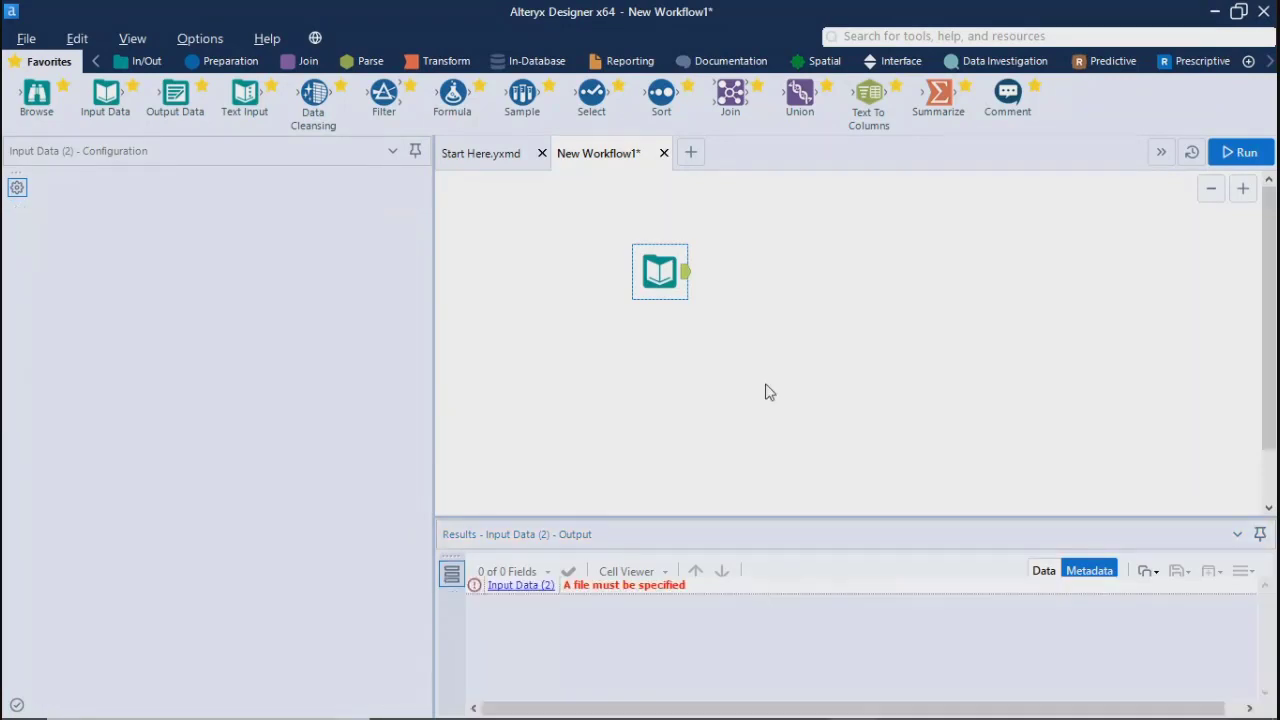
{"action": "left_click", "coordinate": [765, 392]}
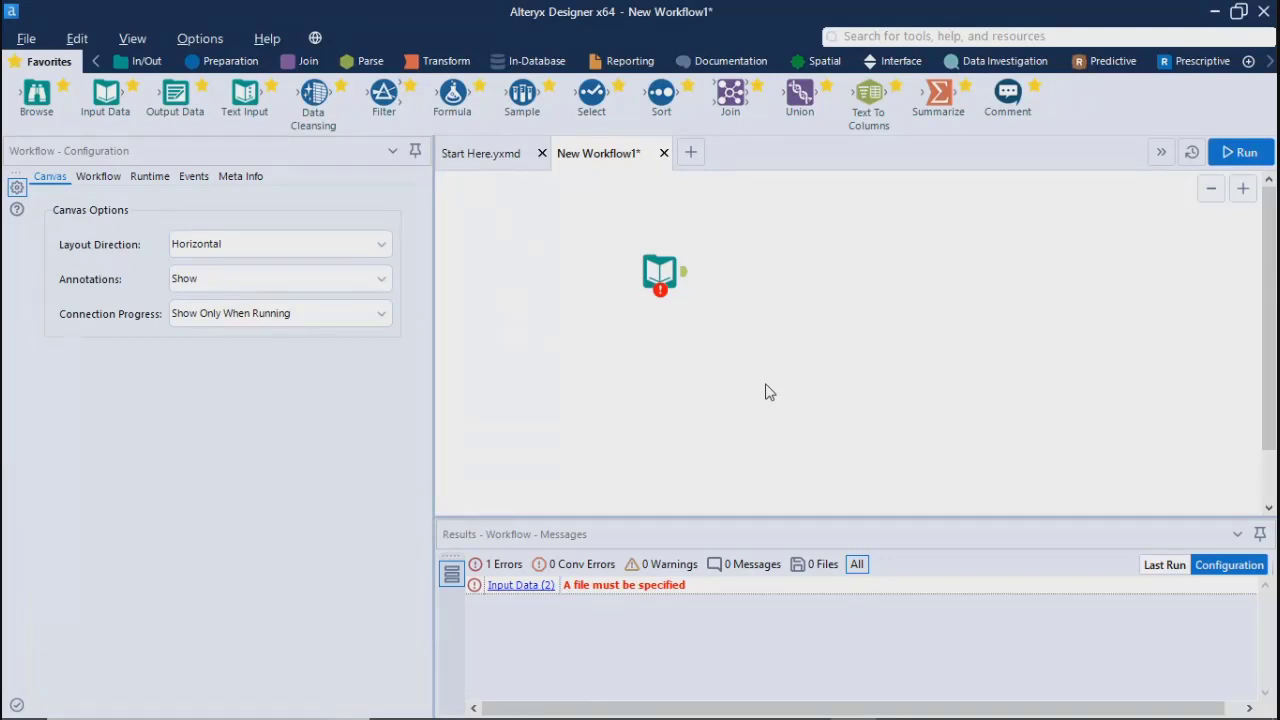
{"action": "left_click", "coordinate": [660, 270]}
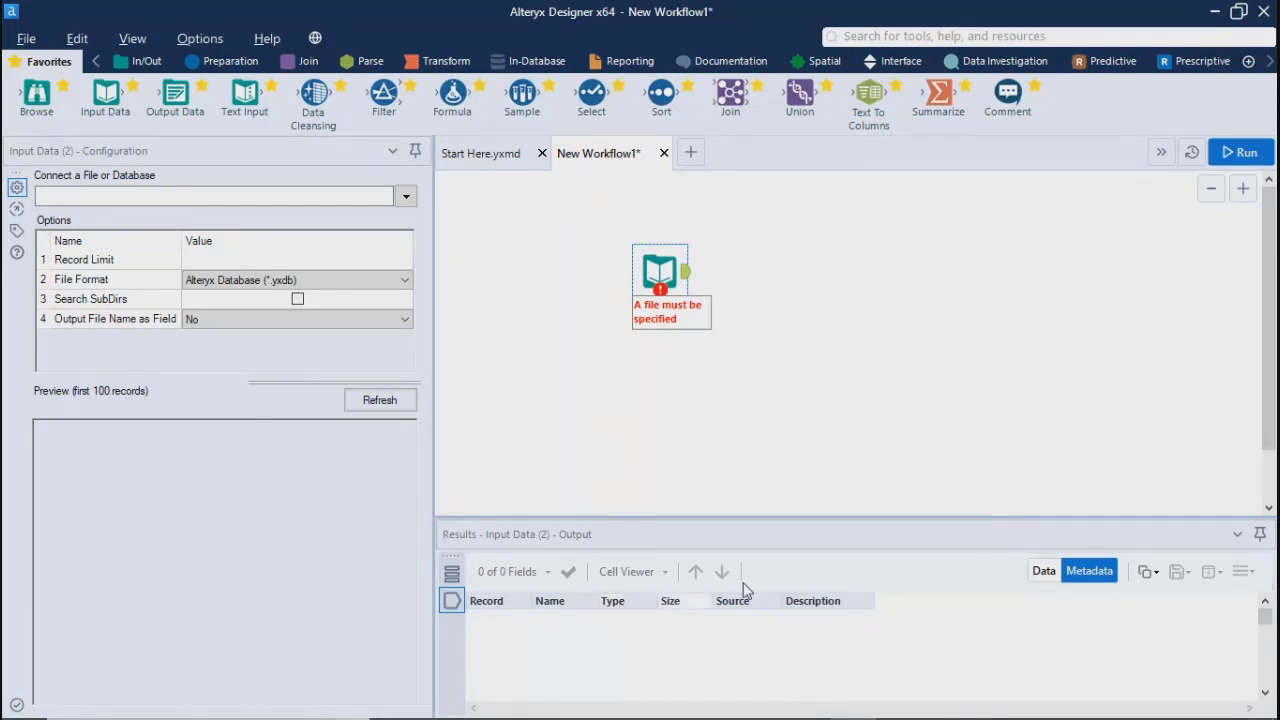
{"action": "left_click", "coordinate": [1043, 574]}
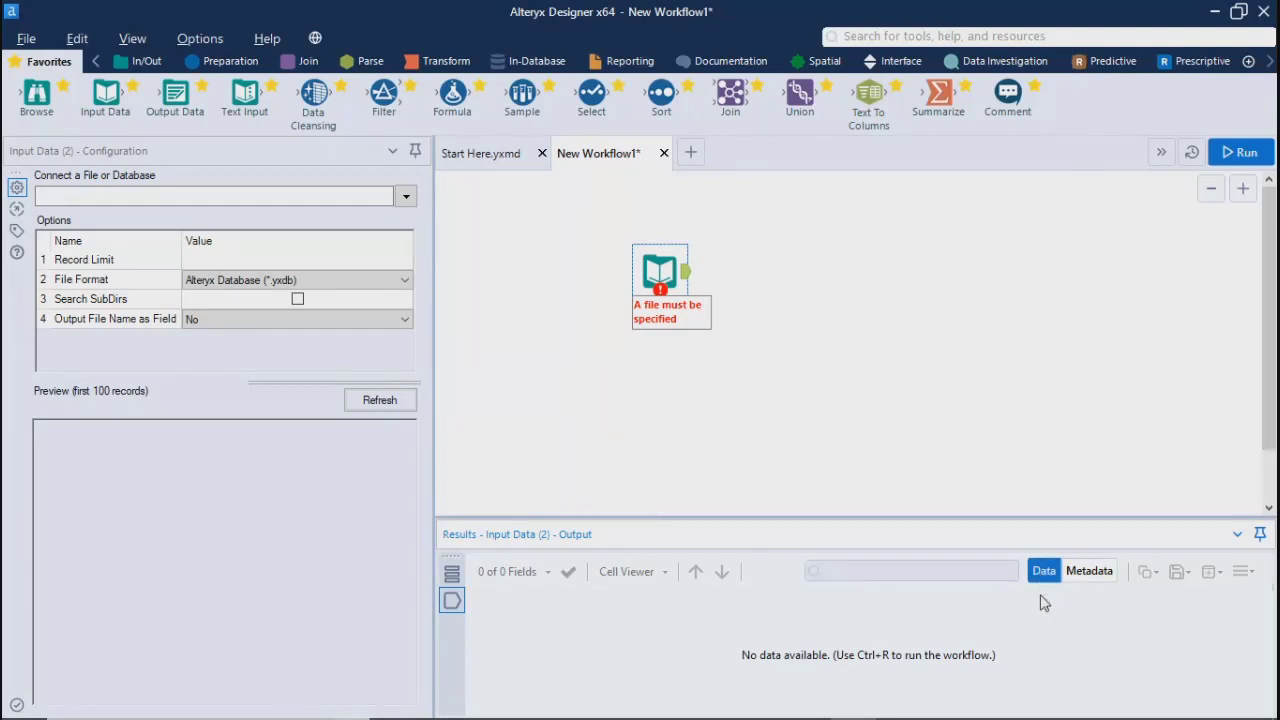
{"action": "left_click", "coordinate": [1092, 576]}
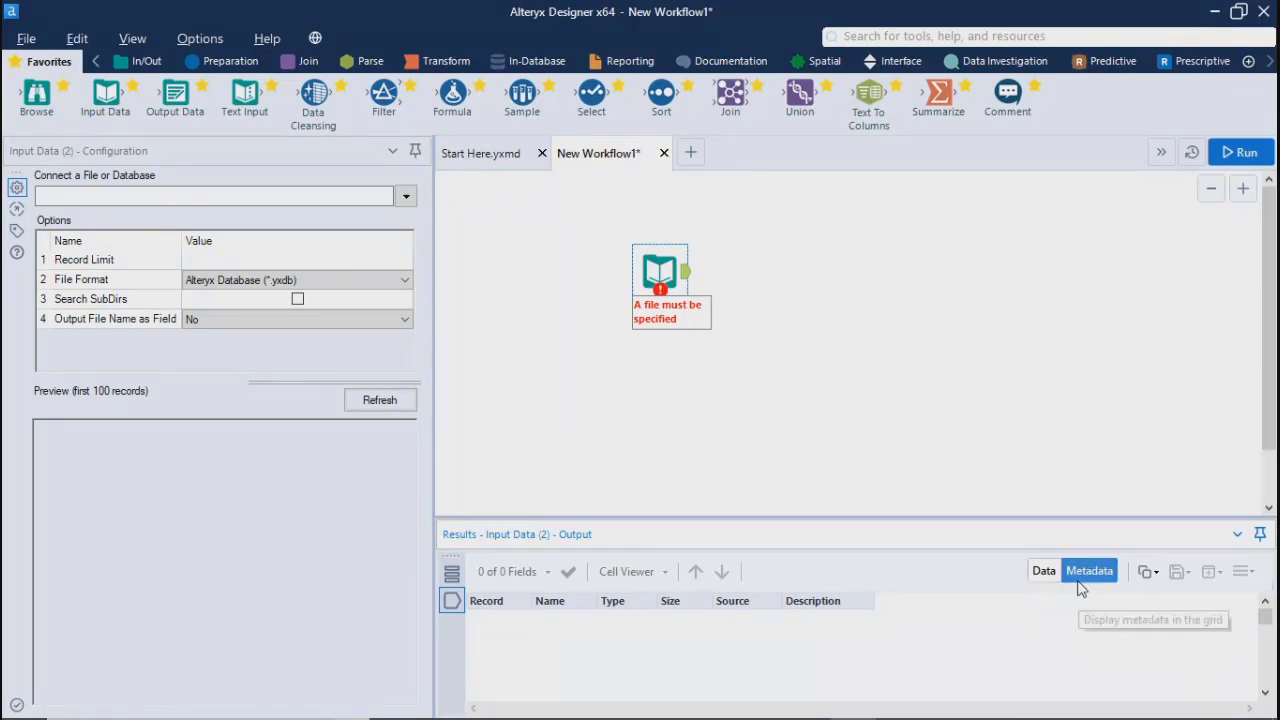
{"action": "left_click", "coordinate": [984, 397]}
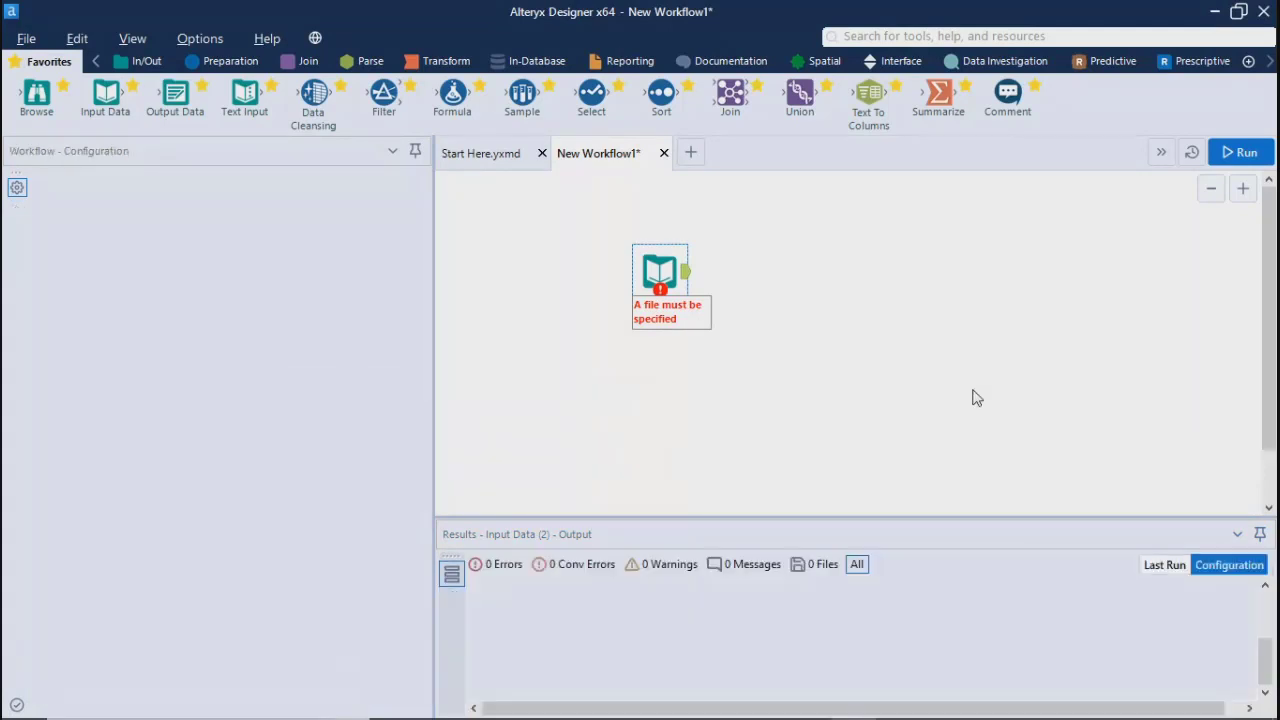
{"action": "left_click", "coordinate": [656, 270]}
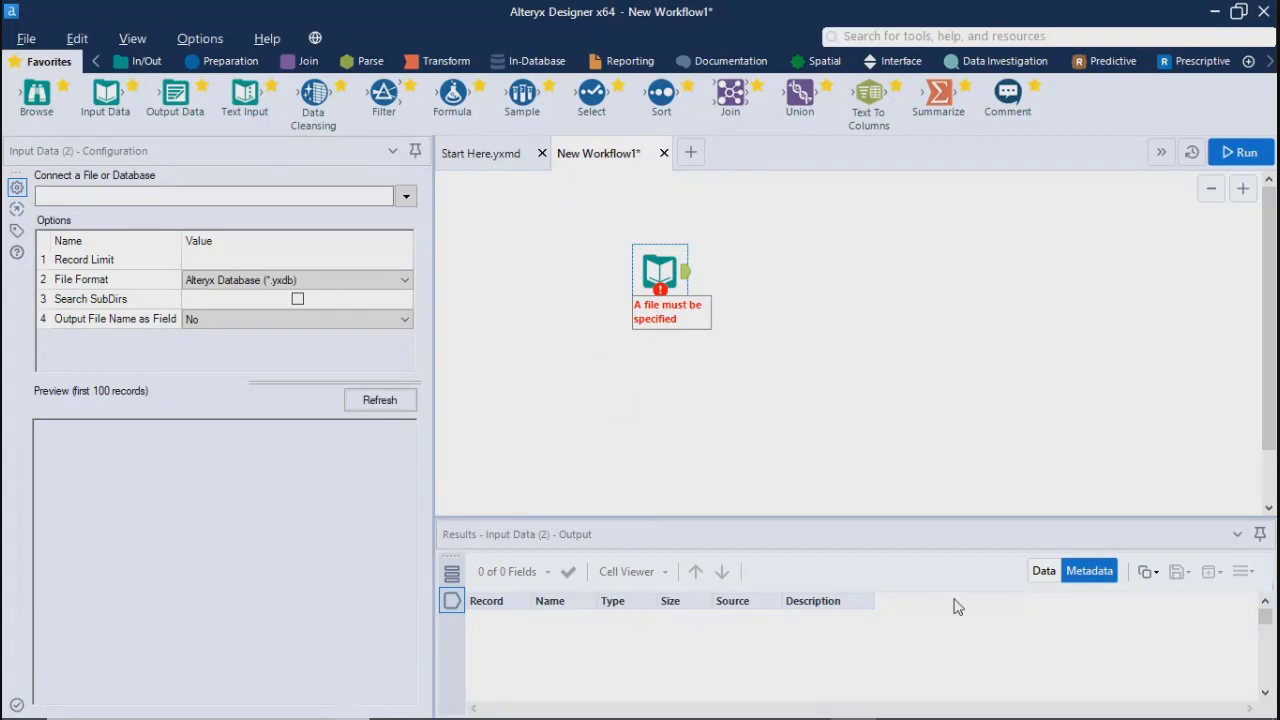
{"action": "left_click", "coordinate": [1035, 578]}
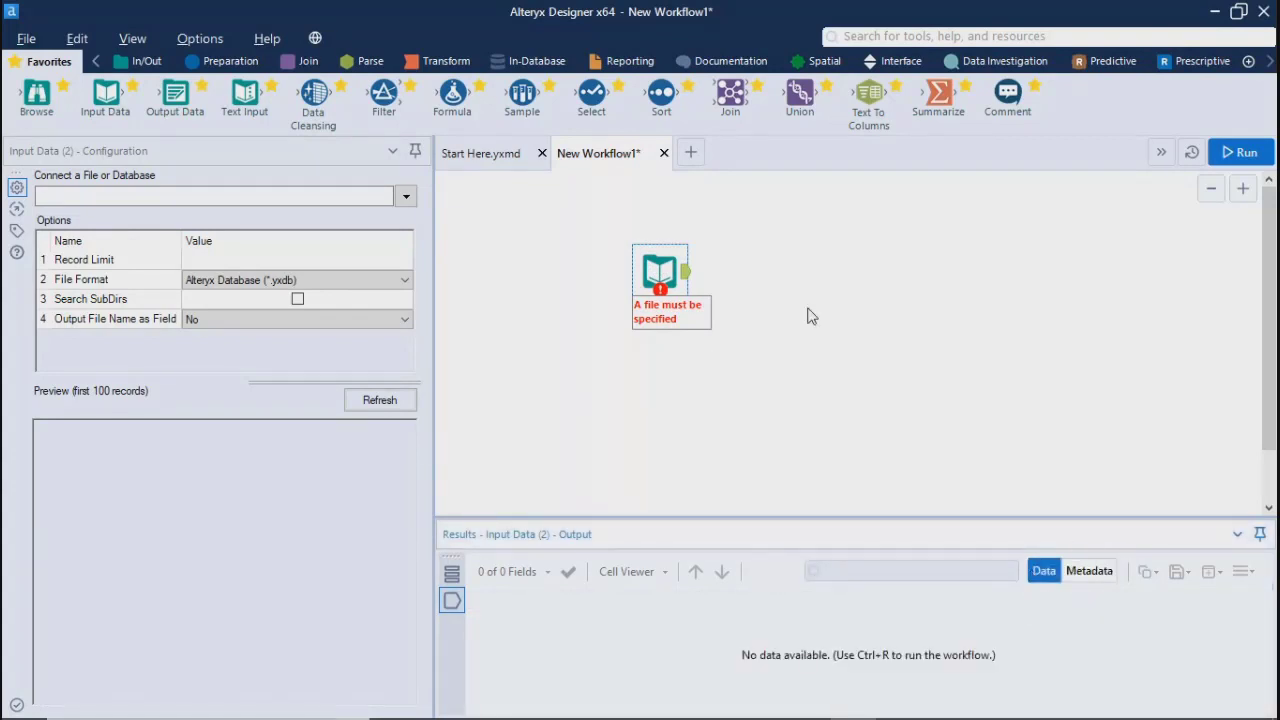
Step: Delete the Input Data tool from the workflow canvas
{"action": "left_click", "coordinate": [652, 269]}
{"action": "key", "text": "Delete"}
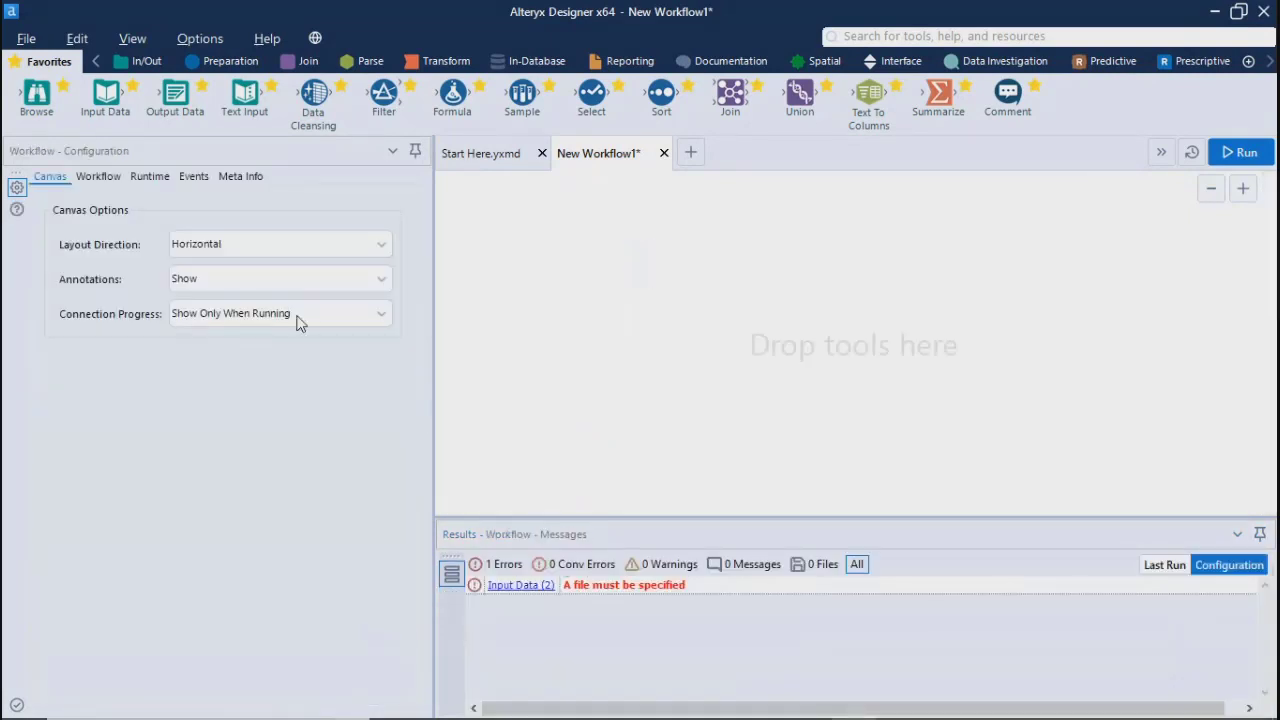
{"action": "left_click", "coordinate": [186, 497]}
{"action": "left_click", "coordinate": [812, 630]}
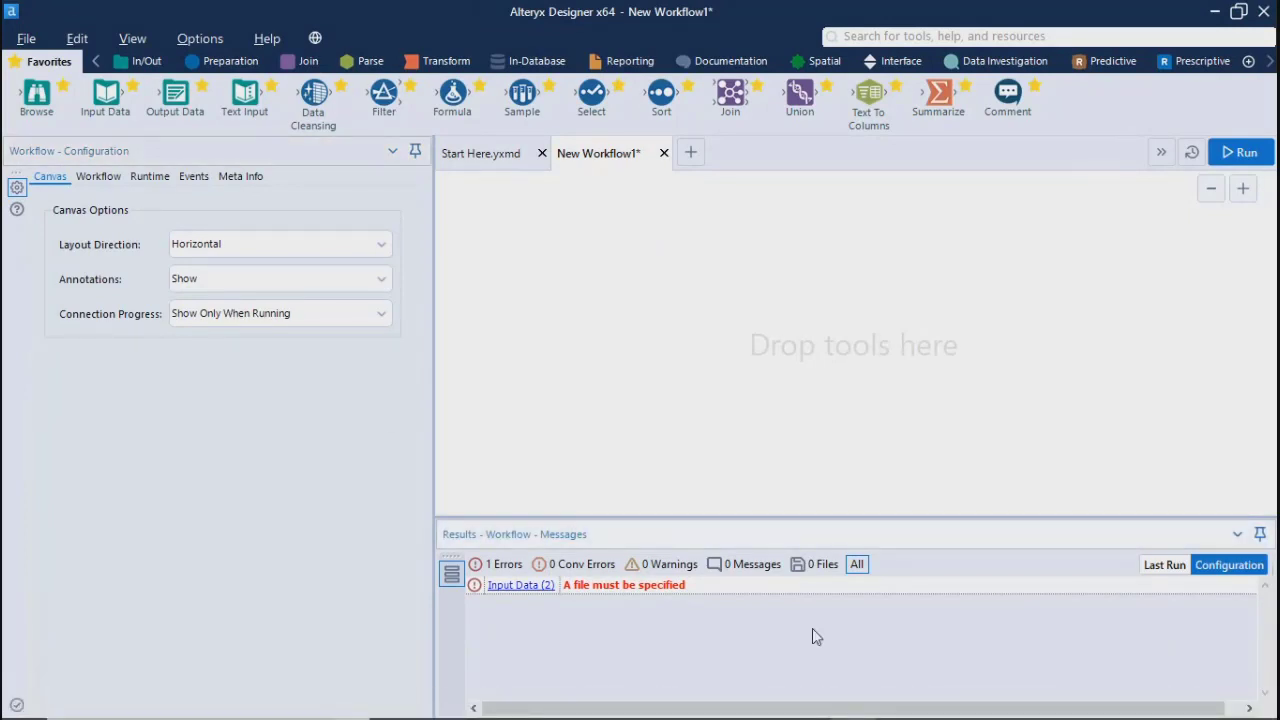
{"action": "left_click_drag", "start_coordinate": [478, 192], "coordinate": [1205, 426]}
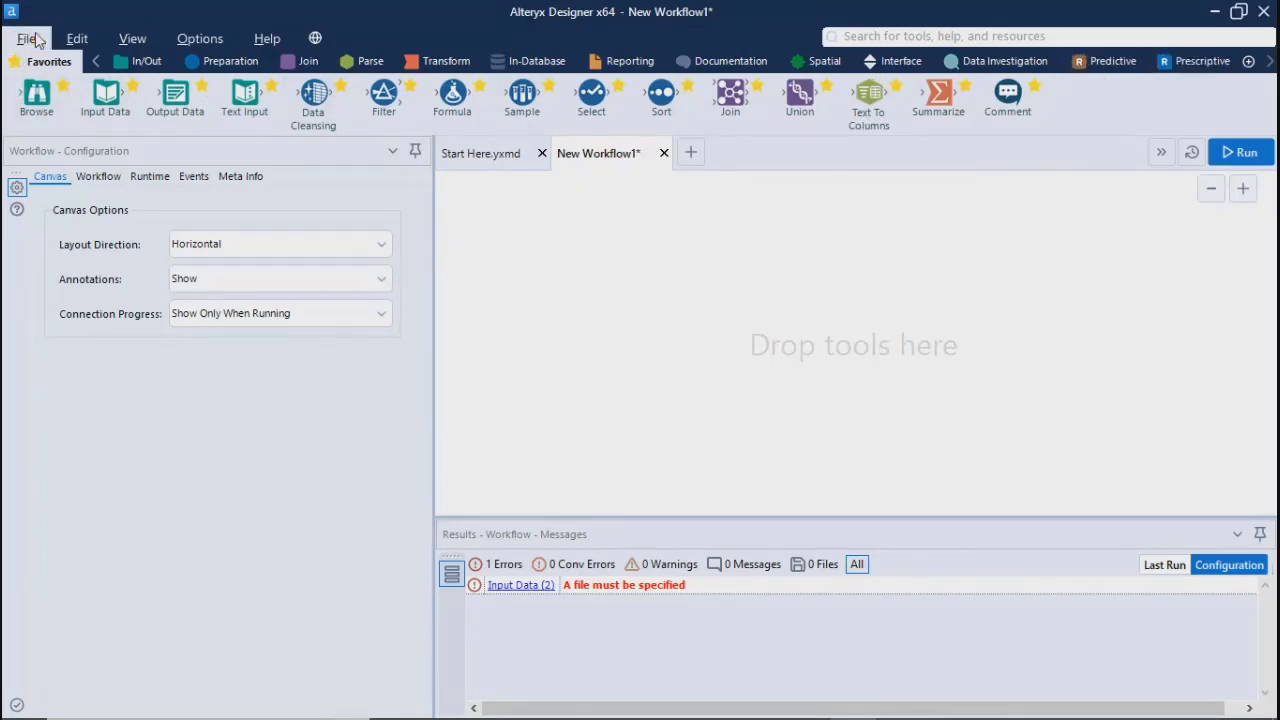
Step: Mark the XML Parse tool in the Parse category as a favorite and check it among the Favorites tools
{"action": "left_click_drag", "start_coordinate": [104, 100], "coordinate": [89, 133]}
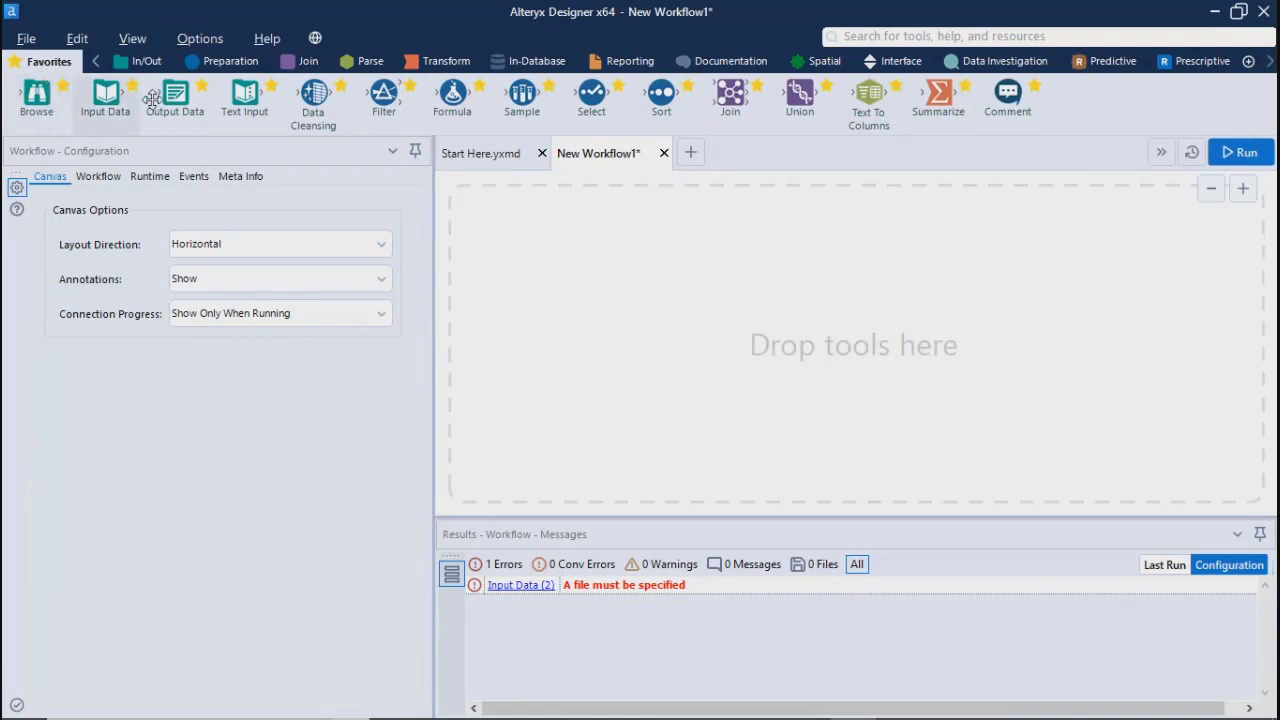
{"action": "left_click_drag", "start_coordinate": [731, 105], "coordinate": [105, 110]}
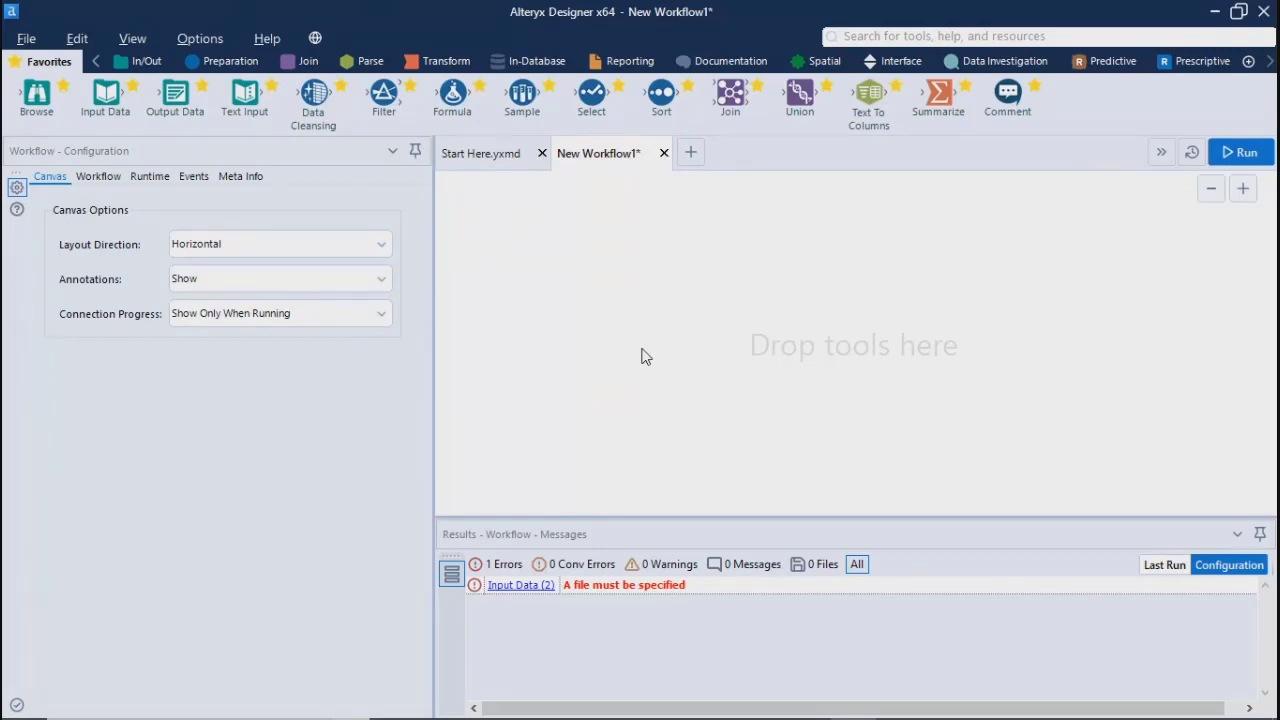
{"action": "left_click_drag", "start_coordinate": [733, 96], "coordinate": [160, 112]}
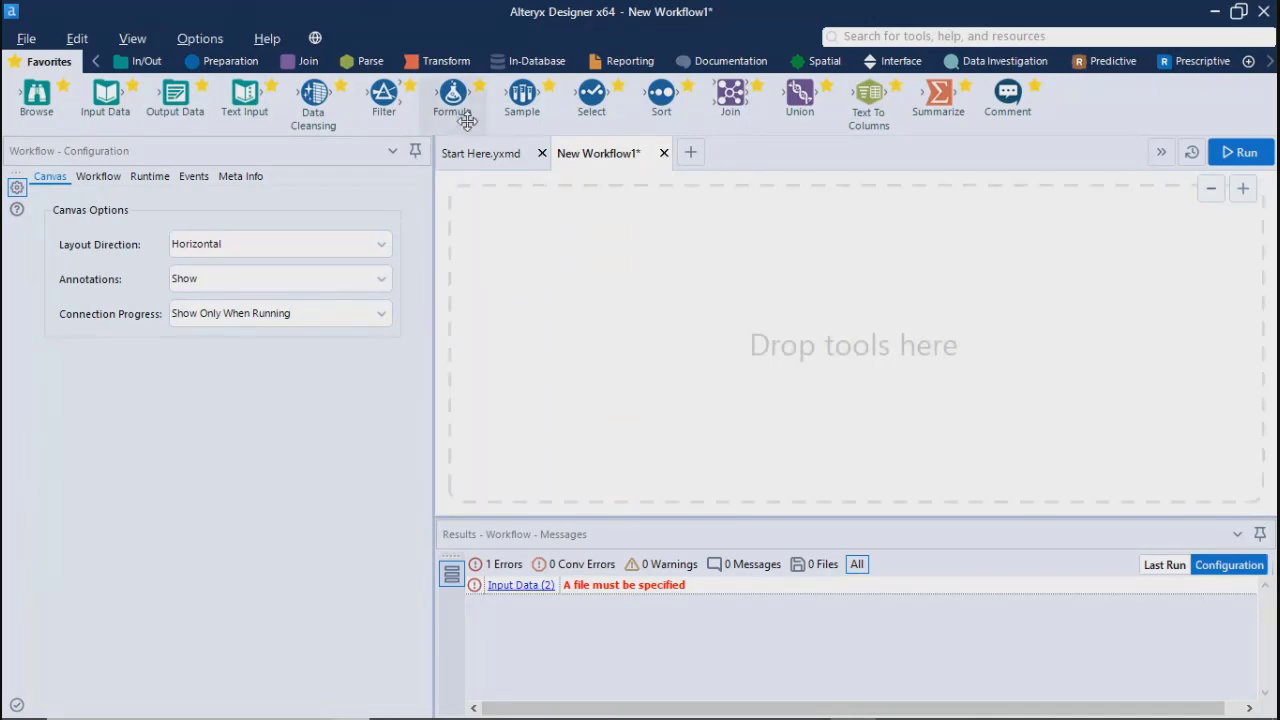
{"action": "left_click", "coordinate": [369, 61]}
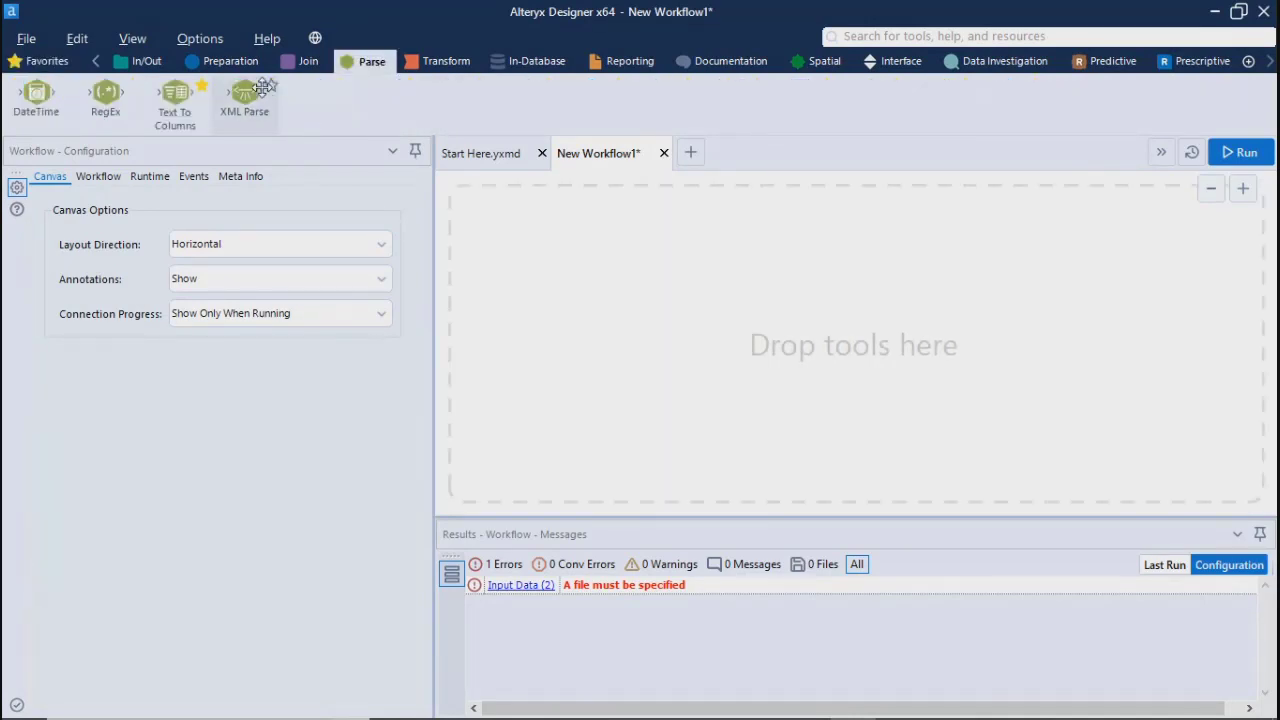
{"action": "left_click_drag", "start_coordinate": [275, 92], "coordinate": [271, 87]}
{"action": "left_click", "coordinate": [47, 61]}
{"action": "left_click_drag", "start_coordinate": [938, 98], "coordinate": [778, 90]}
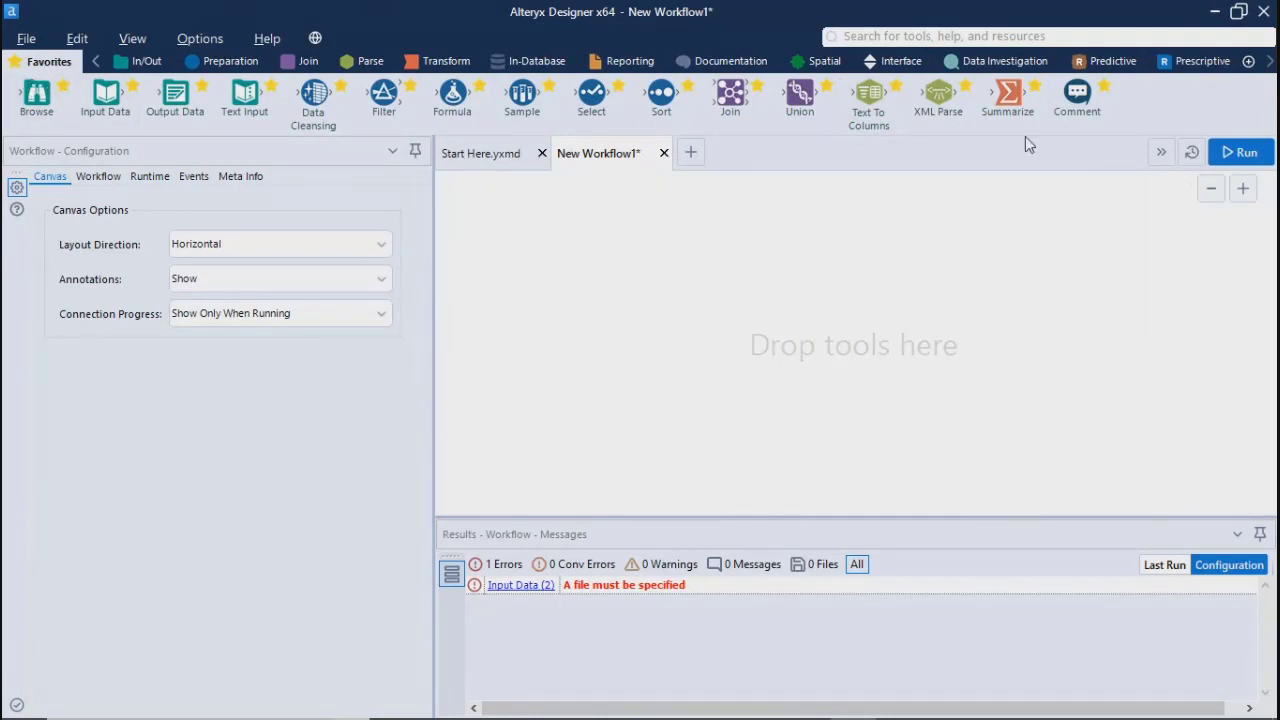
Step: Look over the tools in the In/Out category and the Preparation category
{"action": "left_click", "coordinate": [149, 63]}
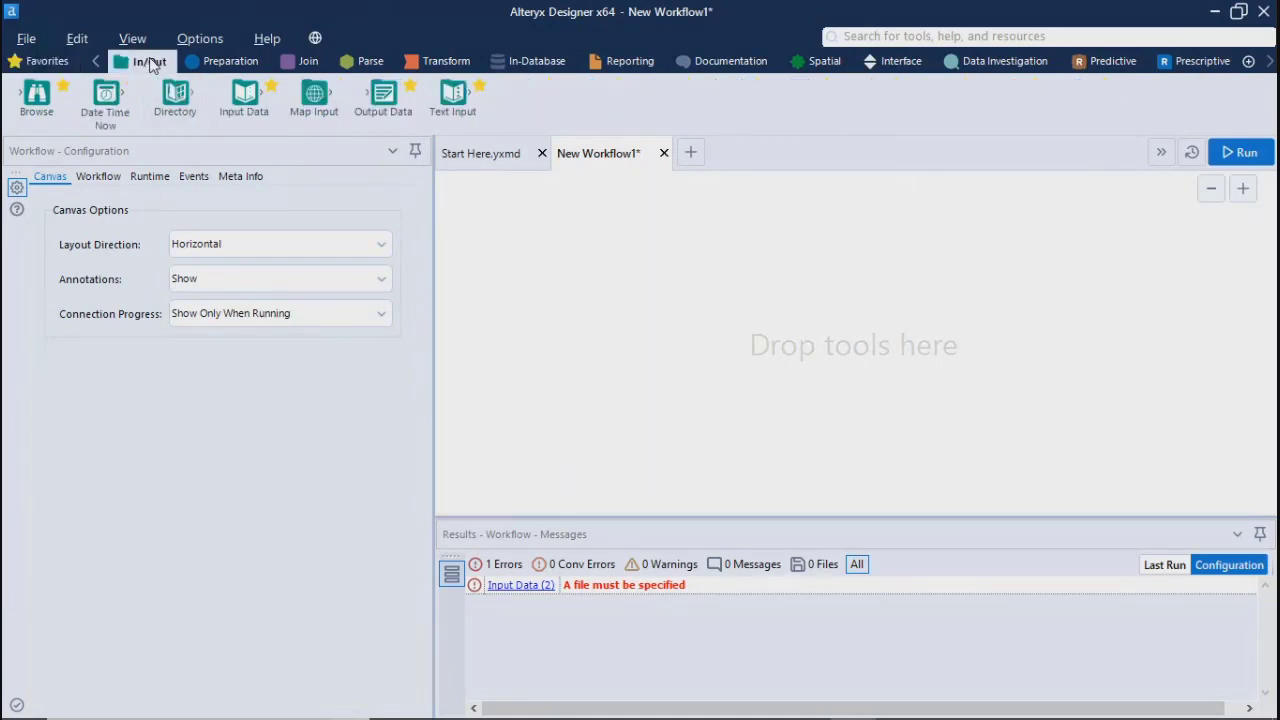
{"action": "mouse_move", "coordinate": [36, 98]}
{"action": "left_mouse_down"}
{"action": "mouse_move", "coordinate": [34, 129]}
{"action": "mouse_move", "coordinate": [40, 105]}
{"action": "left_mouse_up"}
{"action": "left_click_drag", "start_coordinate": [244, 92], "coordinate": [240, 102]}
{"action": "left_click", "coordinate": [208, 68]}
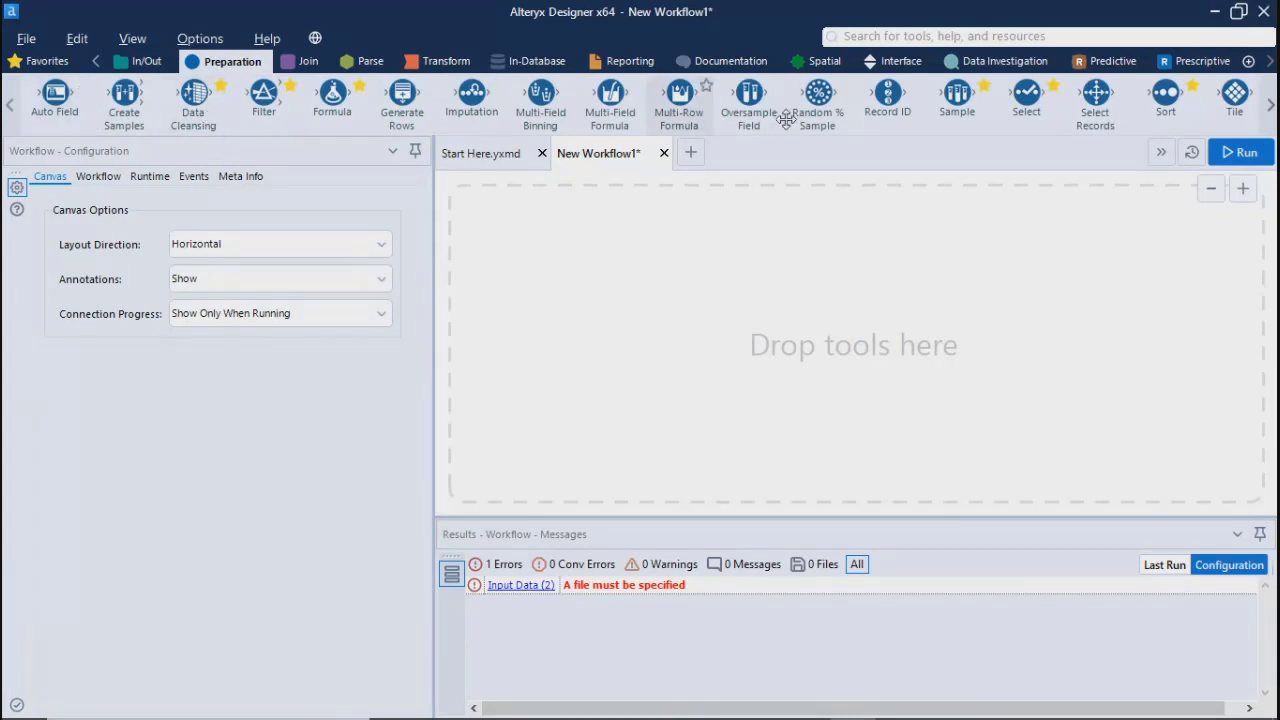
{"action": "left_click_drag", "start_coordinate": [121, 120], "coordinate": [118, 127]}
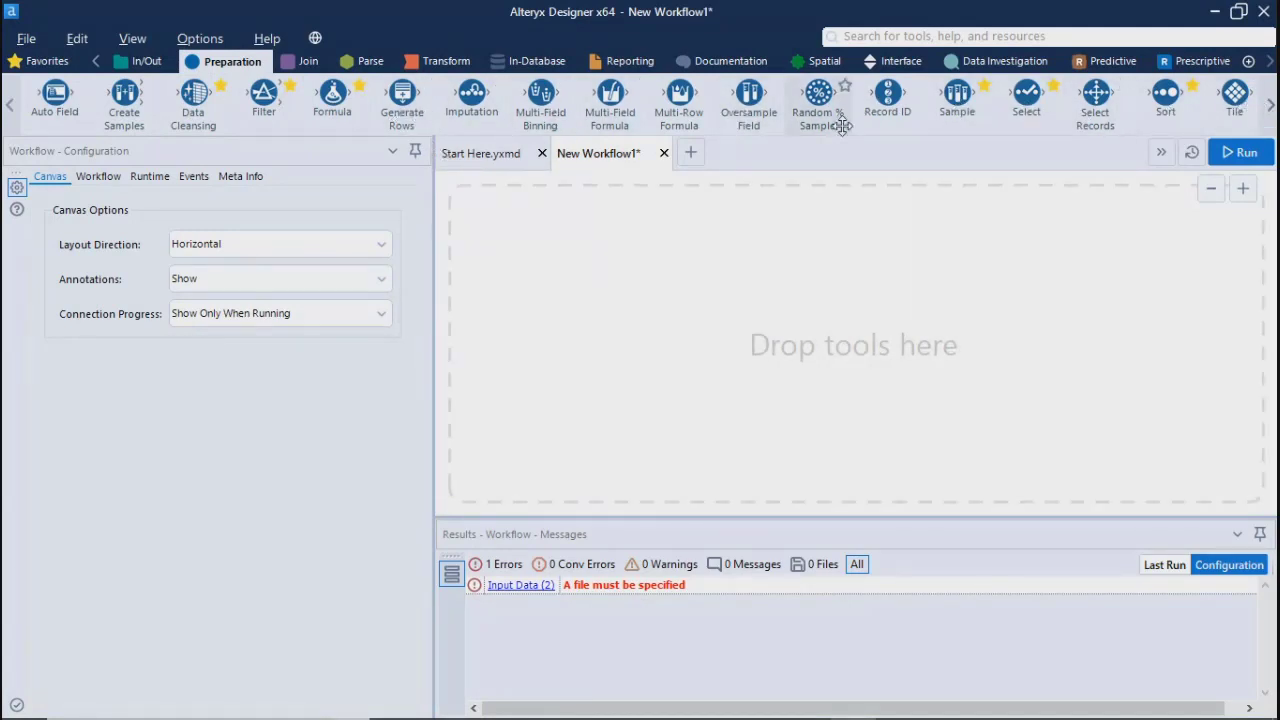
{"action": "left_click_drag", "start_coordinate": [840, 125], "coordinate": [818, 112]}
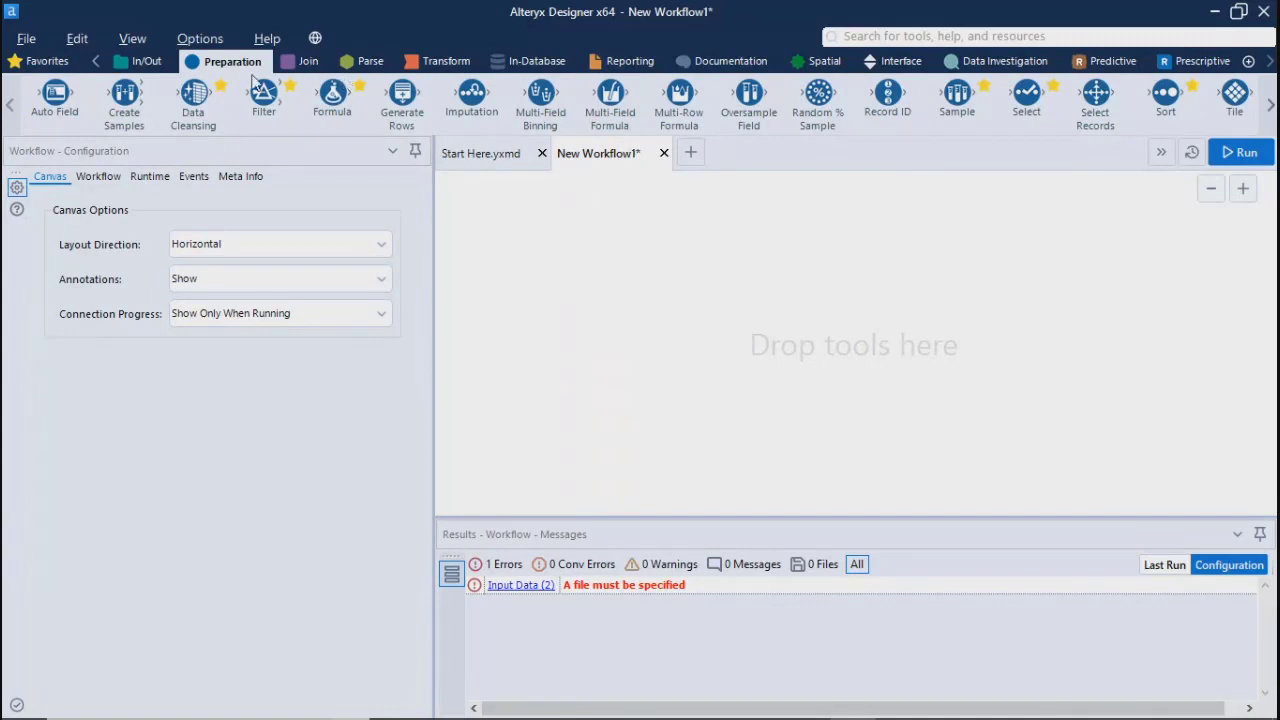
{"action": "left_click_drag", "start_coordinate": [220, 96], "coordinate": [220, 96]}
{"action": "left_click_drag", "start_coordinate": [942, 125], "coordinate": [263, 108]}
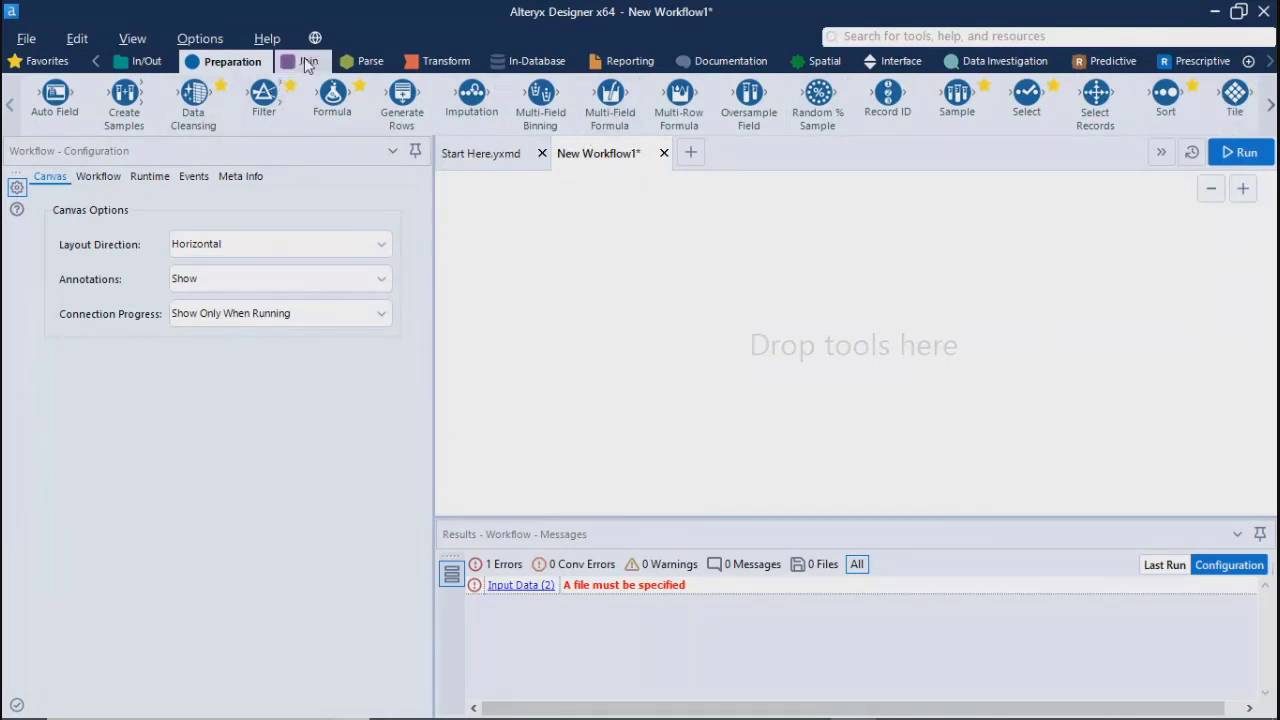
Step: Look over the tools in the Join category, from Append Fields to Union
{"action": "left_click", "coordinate": [305, 63]}
{"action": "left_click_drag", "start_coordinate": [30, 120], "coordinate": [95, 117]}
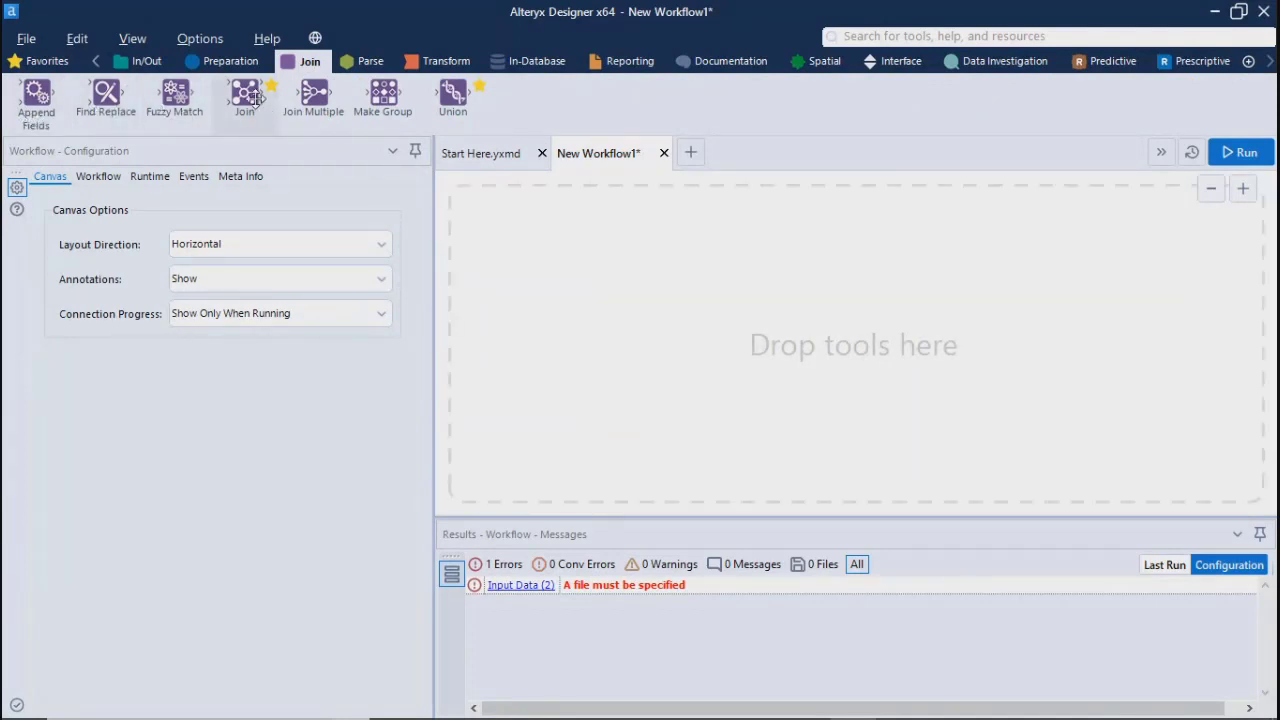
{"action": "left_click", "coordinate": [449, 117]}
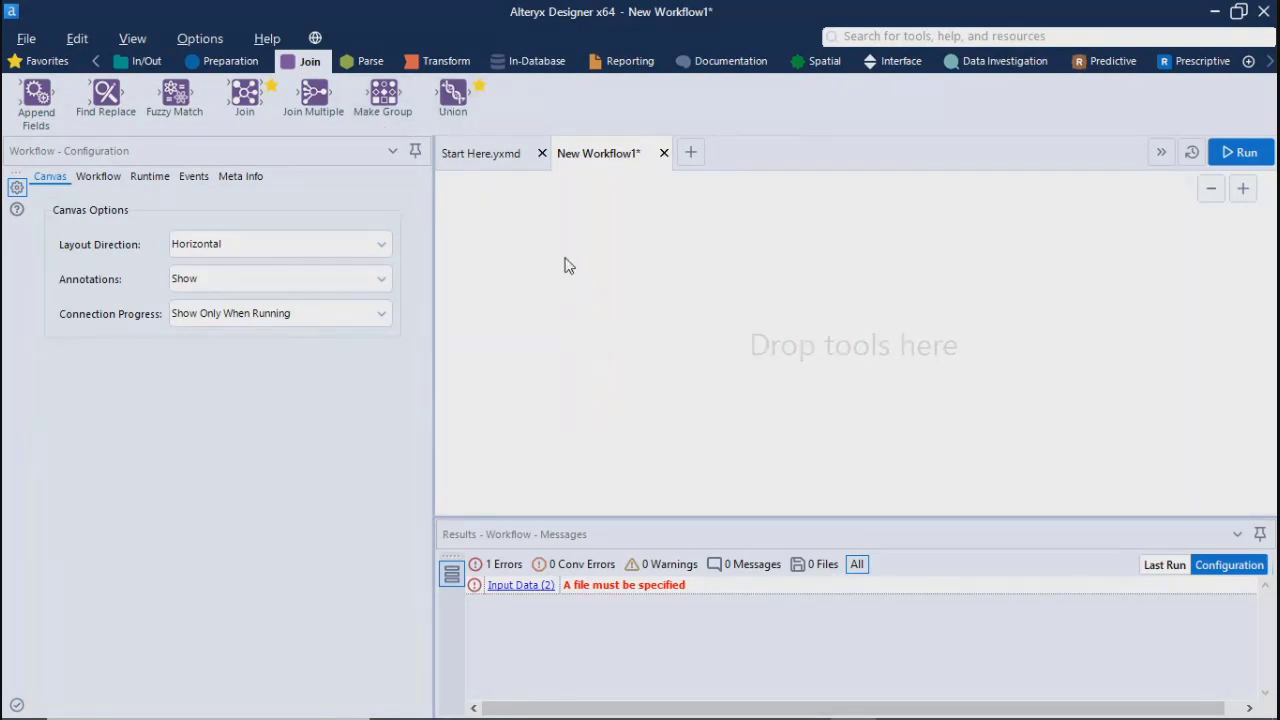
Step: Place a Join tool on the canvas to examine its configuration, and delete it again
{"action": "left_click_drag", "start_coordinate": [245, 95], "coordinate": [650, 316]}
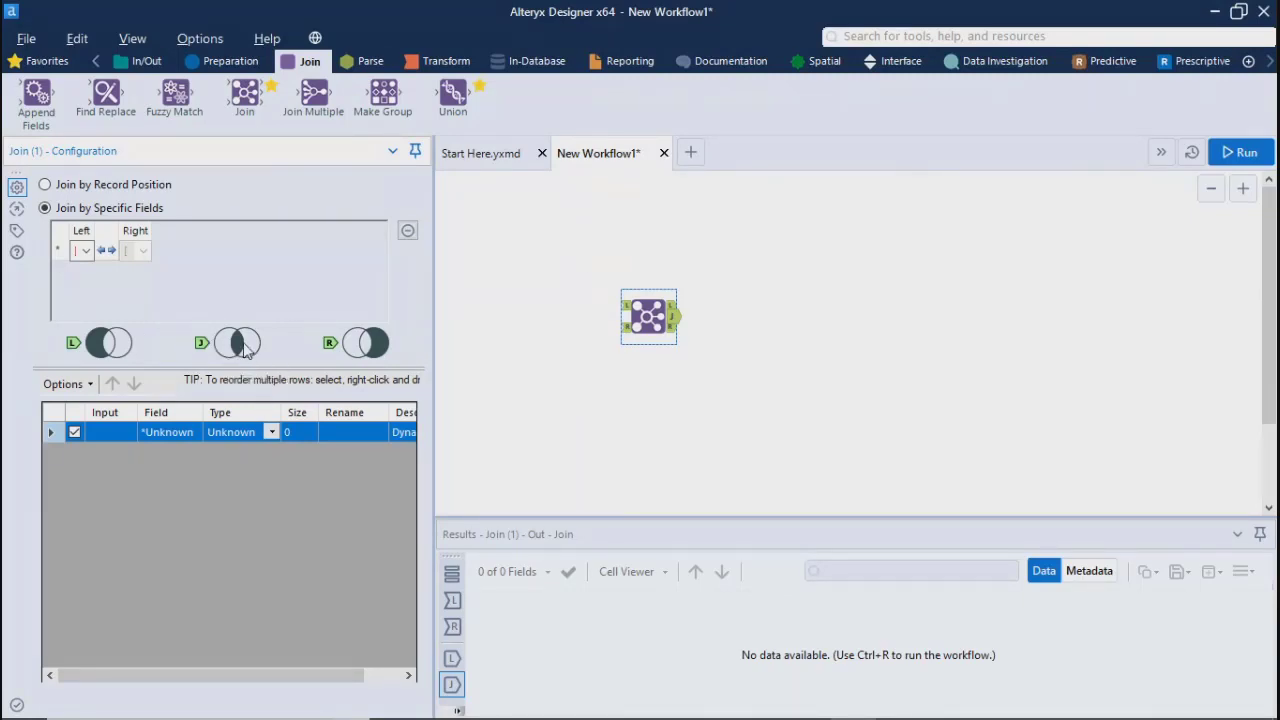
{"action": "left_click", "coordinate": [641, 320]}
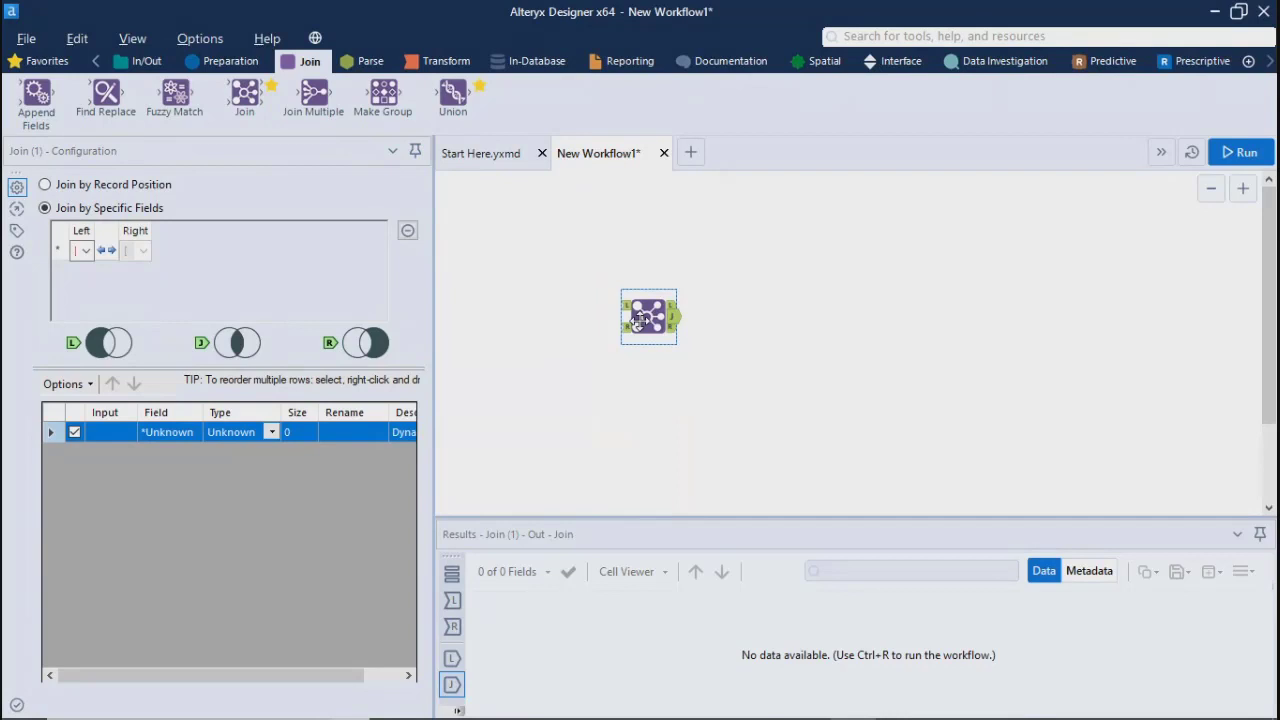
{"action": "key", "text": "Delete"}
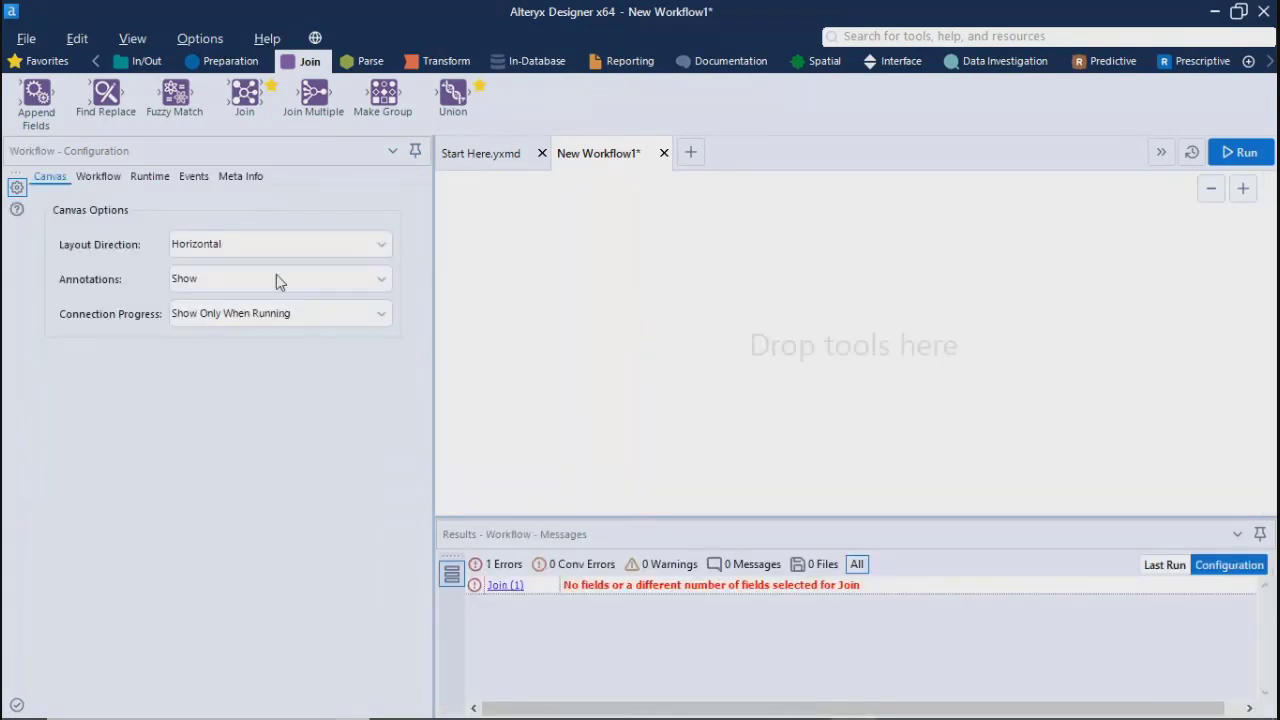
Step: Look over the tools in the Parse category and the Transform category
{"action": "left_click", "coordinate": [367, 63]}
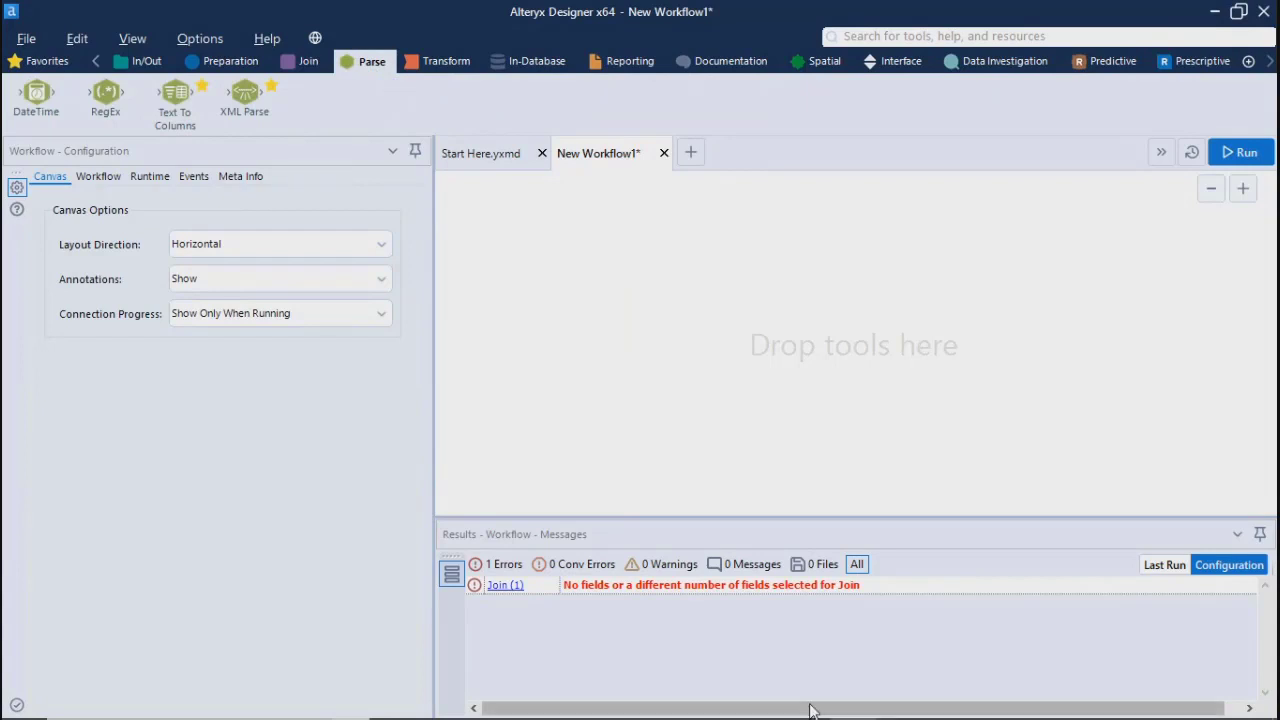
{"action": "mouse_move", "coordinate": [800, 716]}
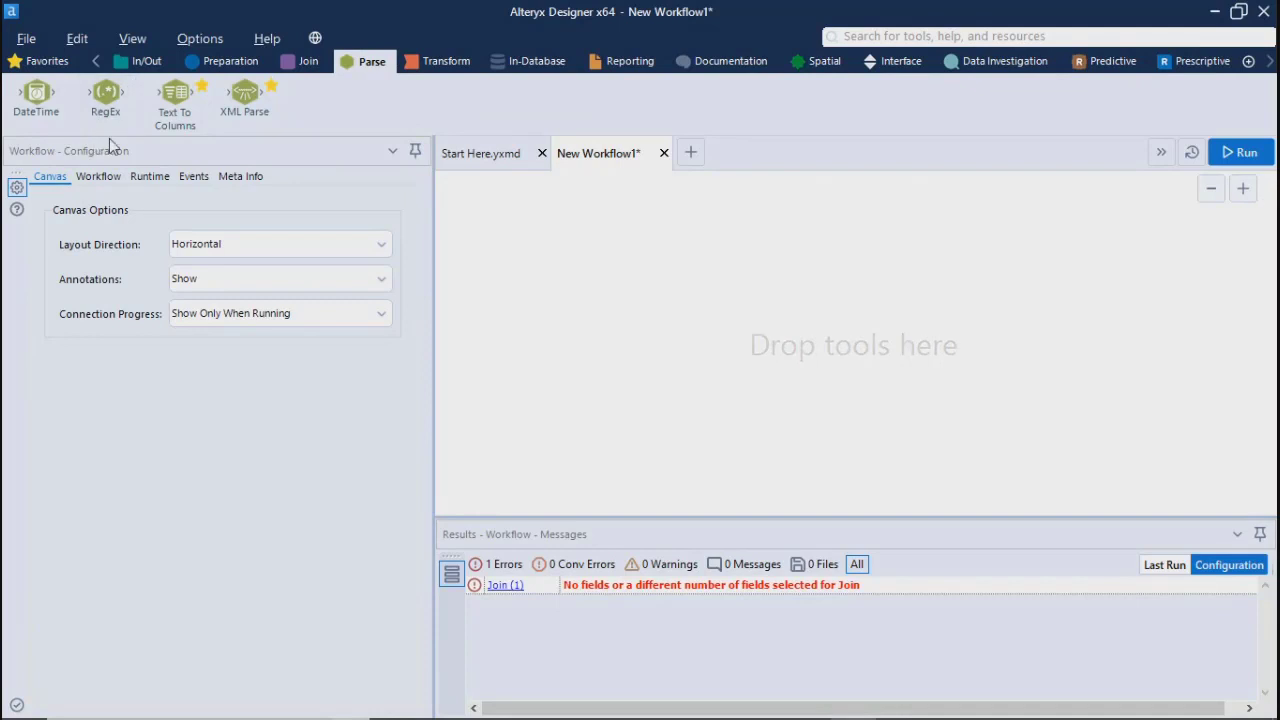
{"action": "left_click_drag", "start_coordinate": [106, 106], "coordinate": [82, 128]}
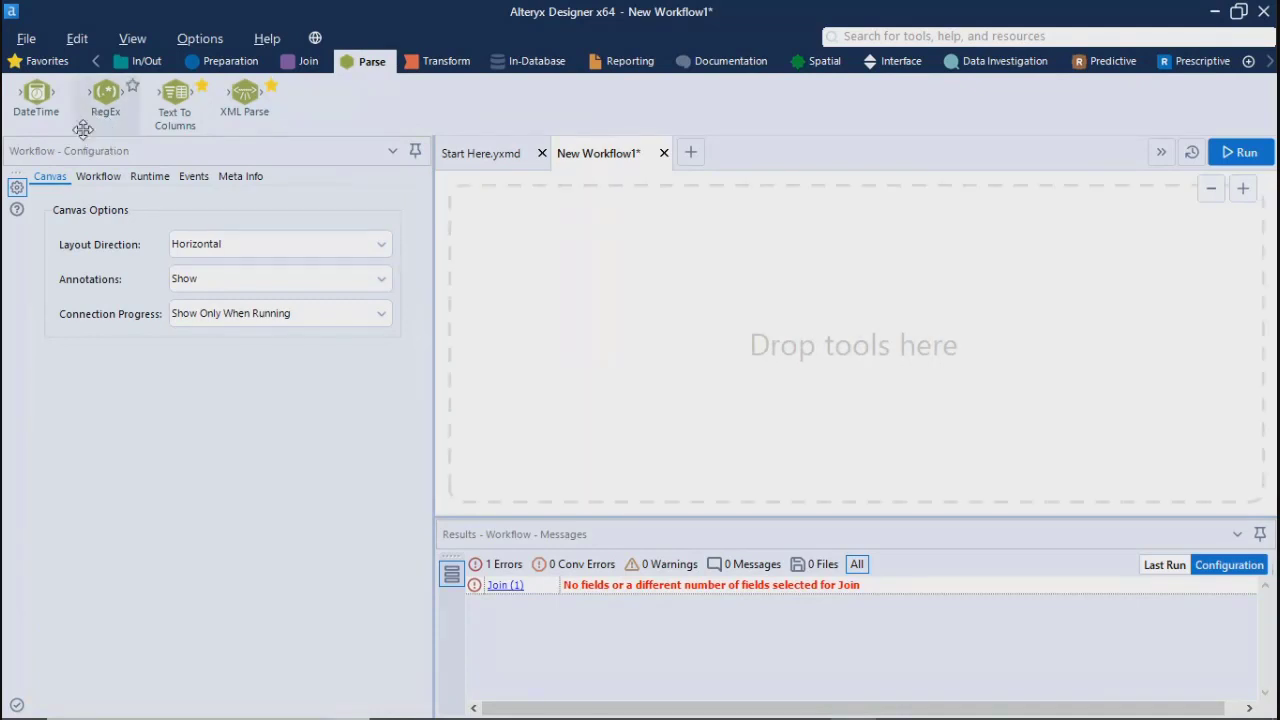
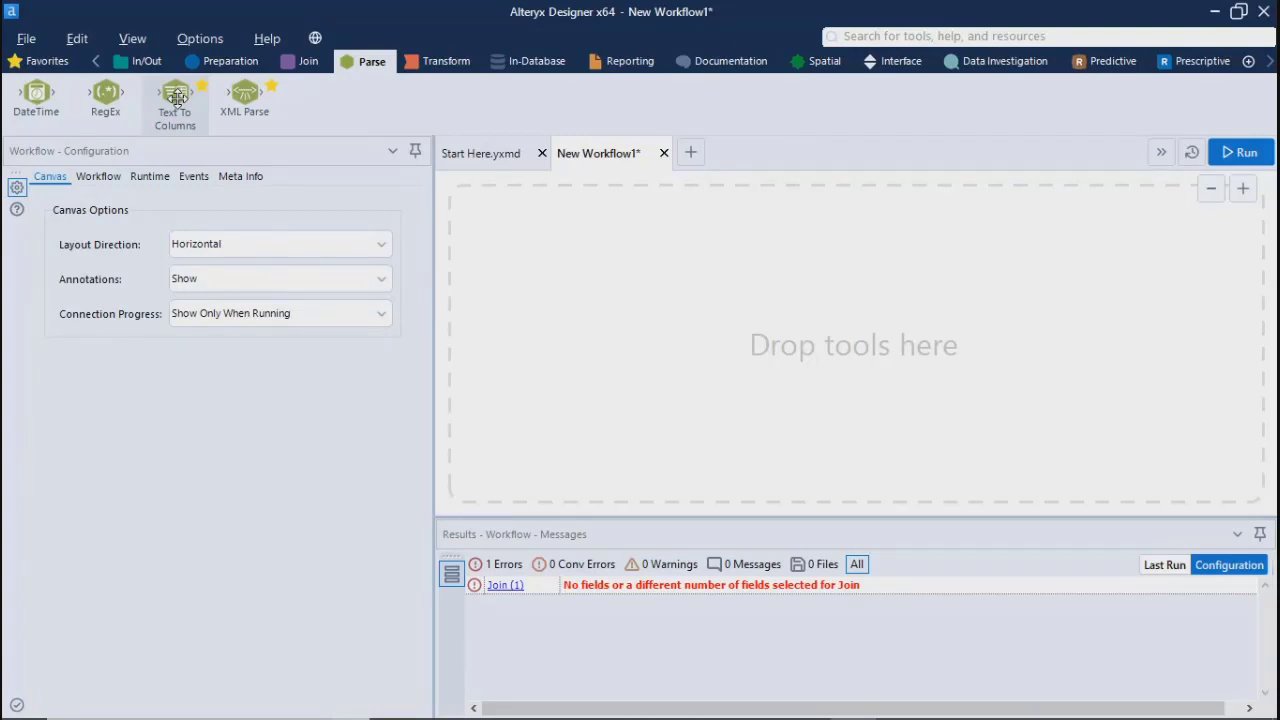
{"action": "left_click_drag", "start_coordinate": [177, 97], "coordinate": [260, 277]}
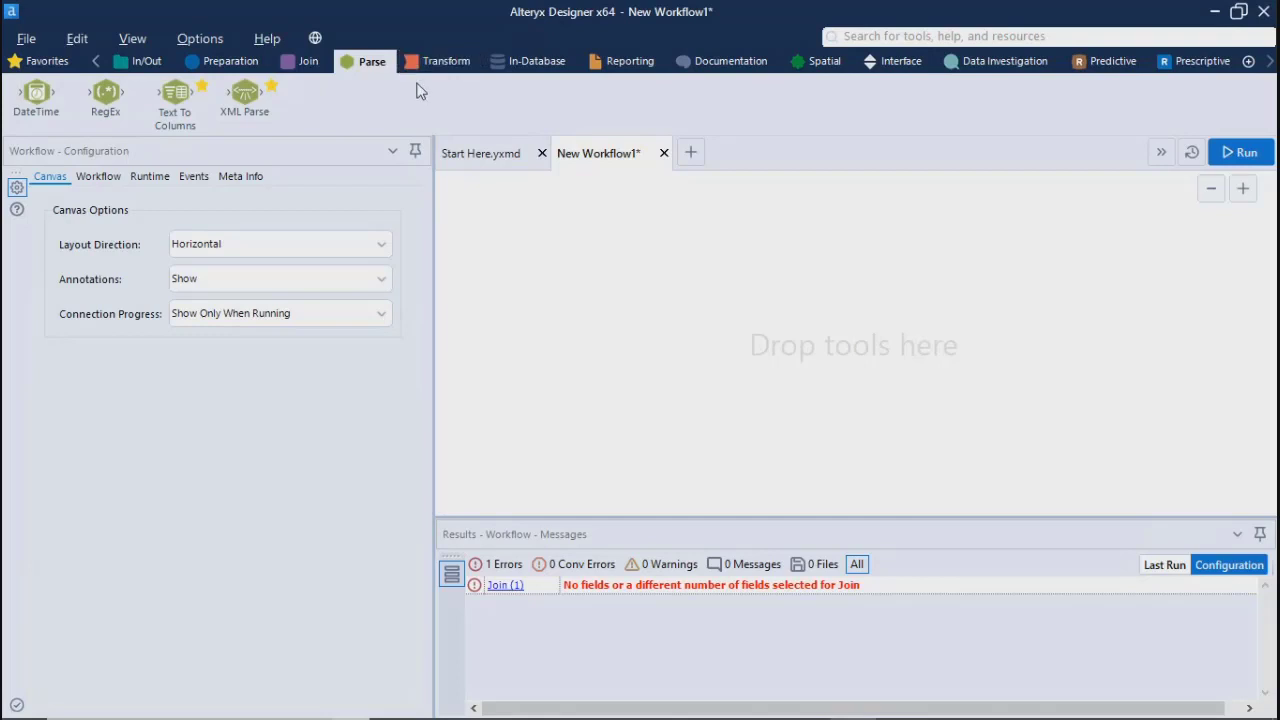
{"action": "left_click", "coordinate": [445, 61]}
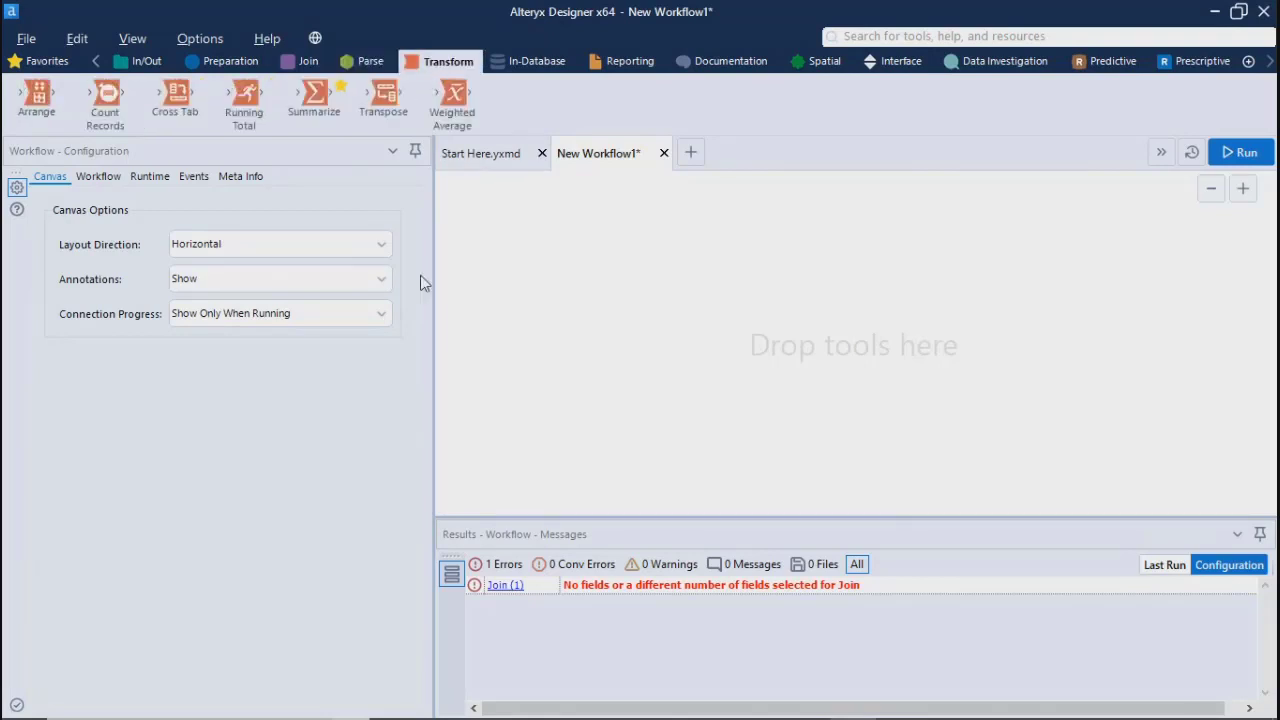
{"action": "left_click_drag", "start_coordinate": [244, 100], "coordinate": [345, 68]}
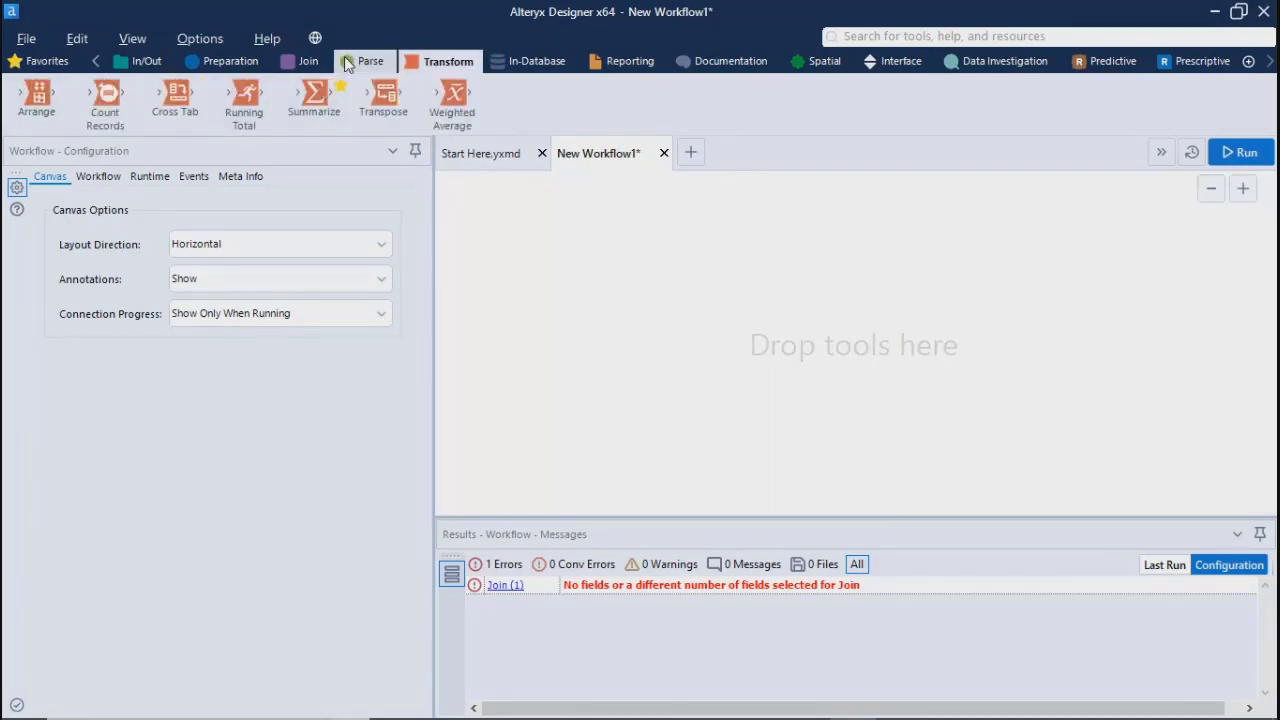
Step: Revisit the Parse tools and examine the Transform tools, including Arrange, Transpose and Summarize
{"action": "left_click", "coordinate": [365, 61]}
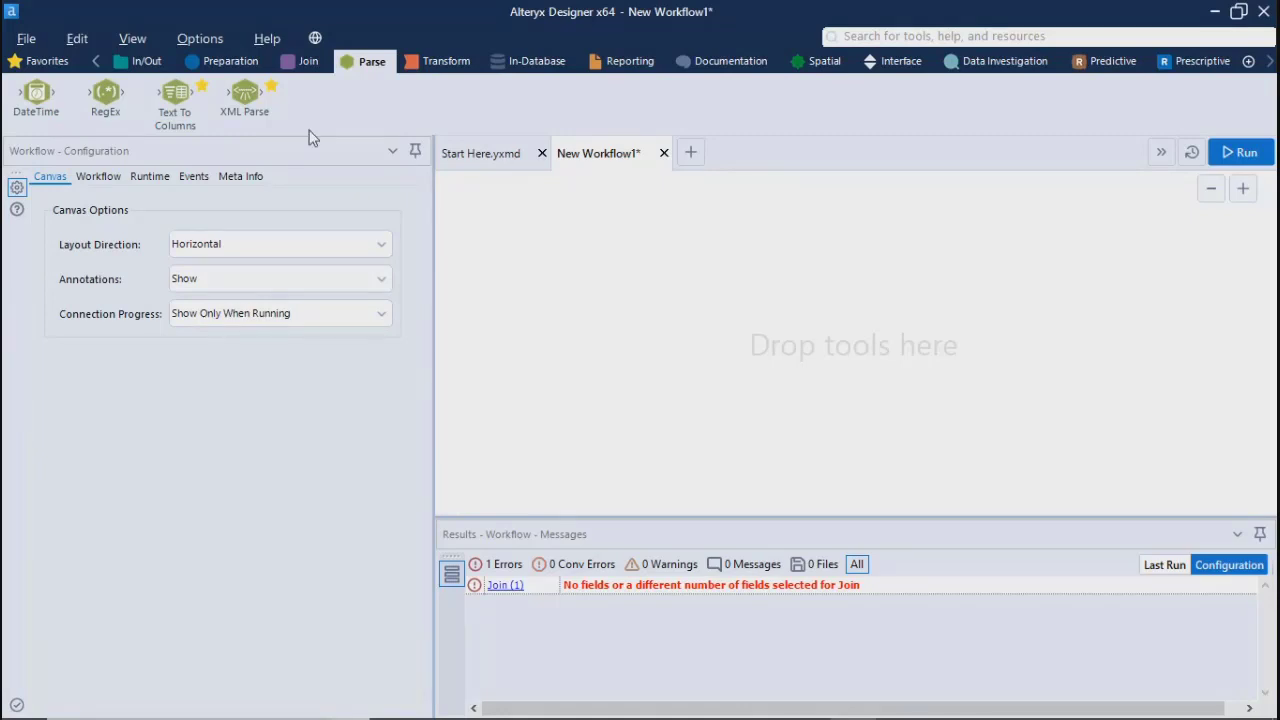
{"action": "mouse_move", "coordinate": [117, 114]}
{"action": "left_click", "coordinate": [438, 62]}
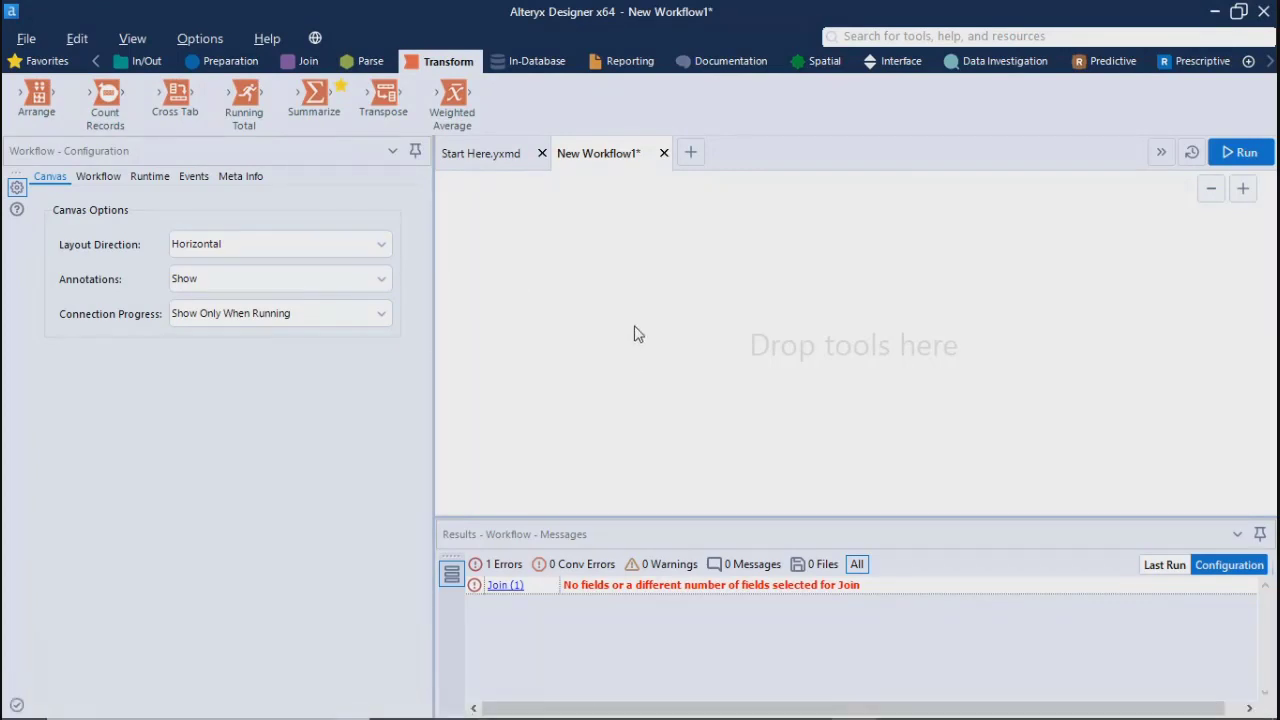
{"action": "left_click_drag", "start_coordinate": [37, 97], "coordinate": [330, 150]}
{"action": "left_click_drag", "start_coordinate": [382, 96], "coordinate": [60, 115]}
{"action": "left_click_drag", "start_coordinate": [315, 100], "coordinate": [356, 104]}
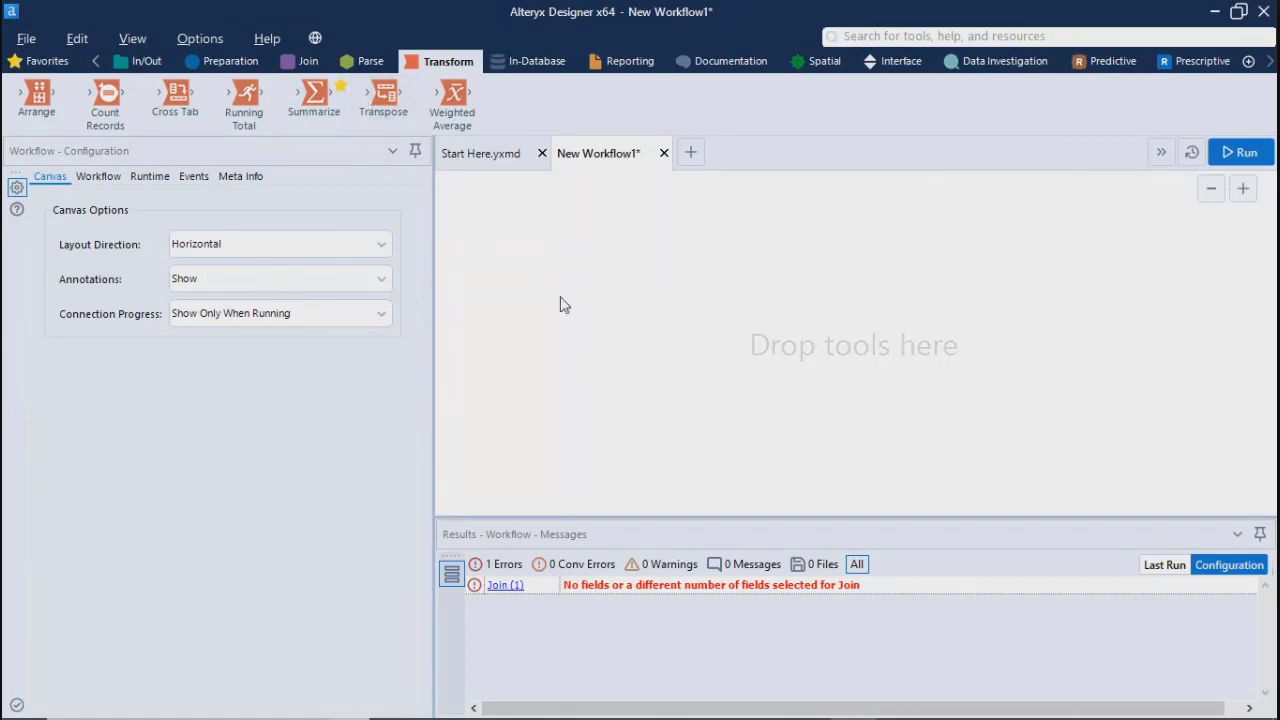
Step: Look over the tools in the In-Database, Reporting and Documentation categories
{"action": "left_click", "coordinate": [499, 62]}
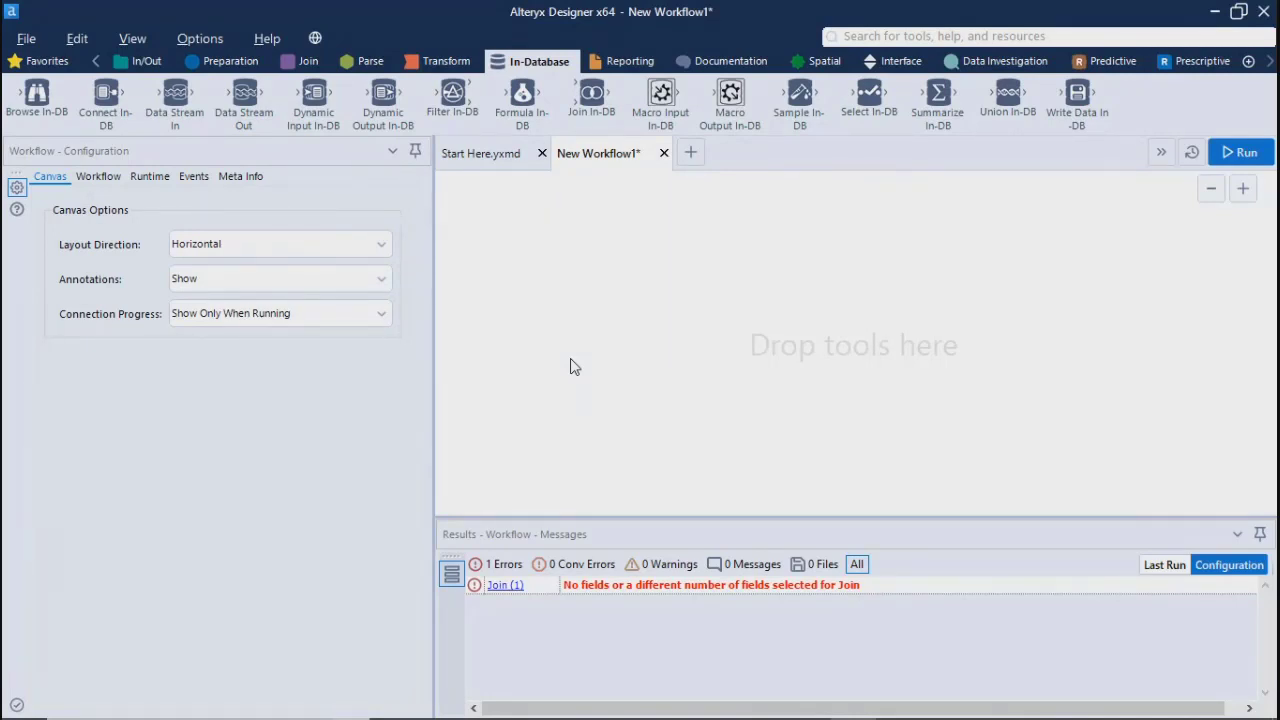
{"action": "left_click_drag", "start_coordinate": [175, 100], "coordinate": [173, 108]}
{"action": "left_click", "coordinate": [613, 66]}
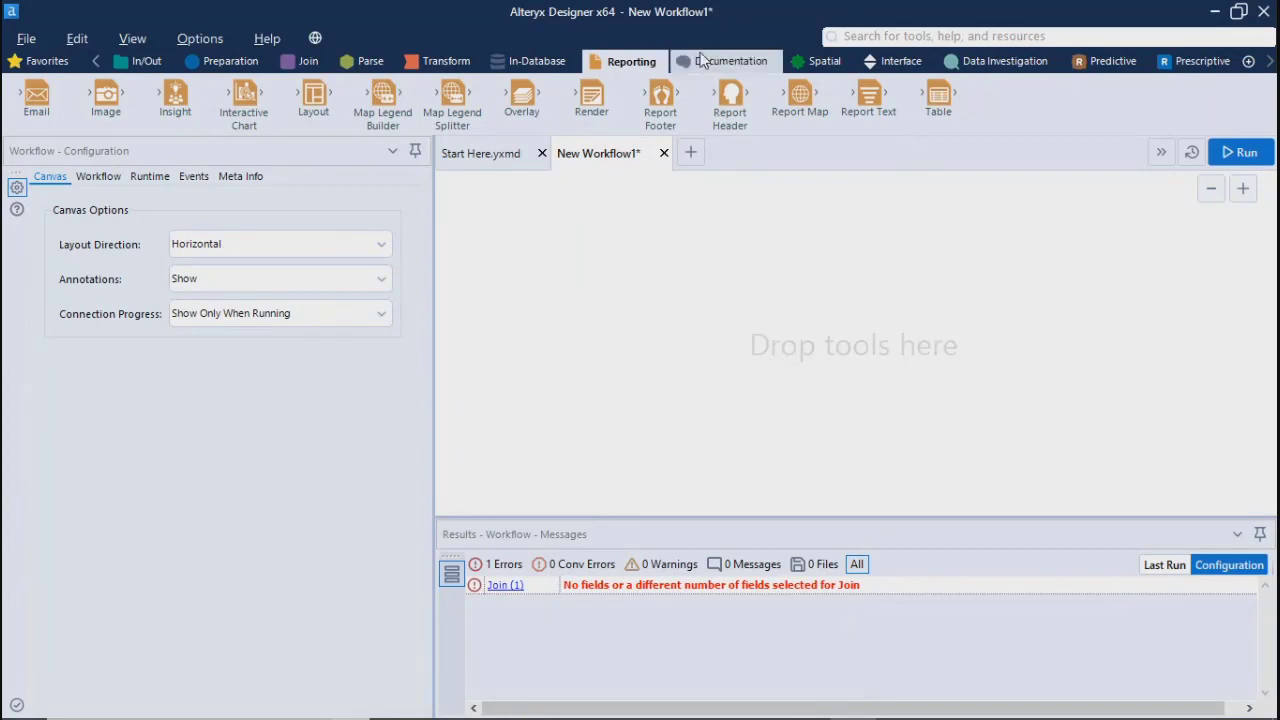
{"action": "left_click", "coordinate": [728, 61]}
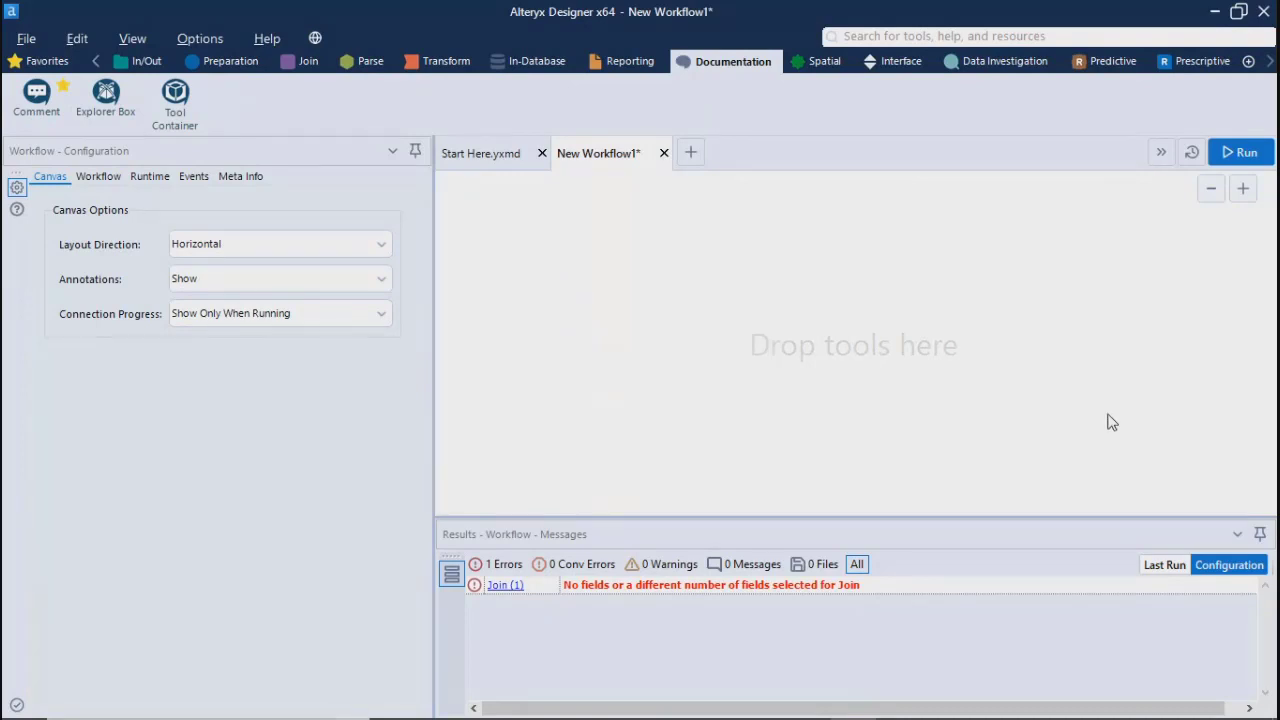
Step: Look over the tools in the Spatial category and the Interface category, including Folder Browse
{"action": "left_click", "coordinate": [817, 64]}
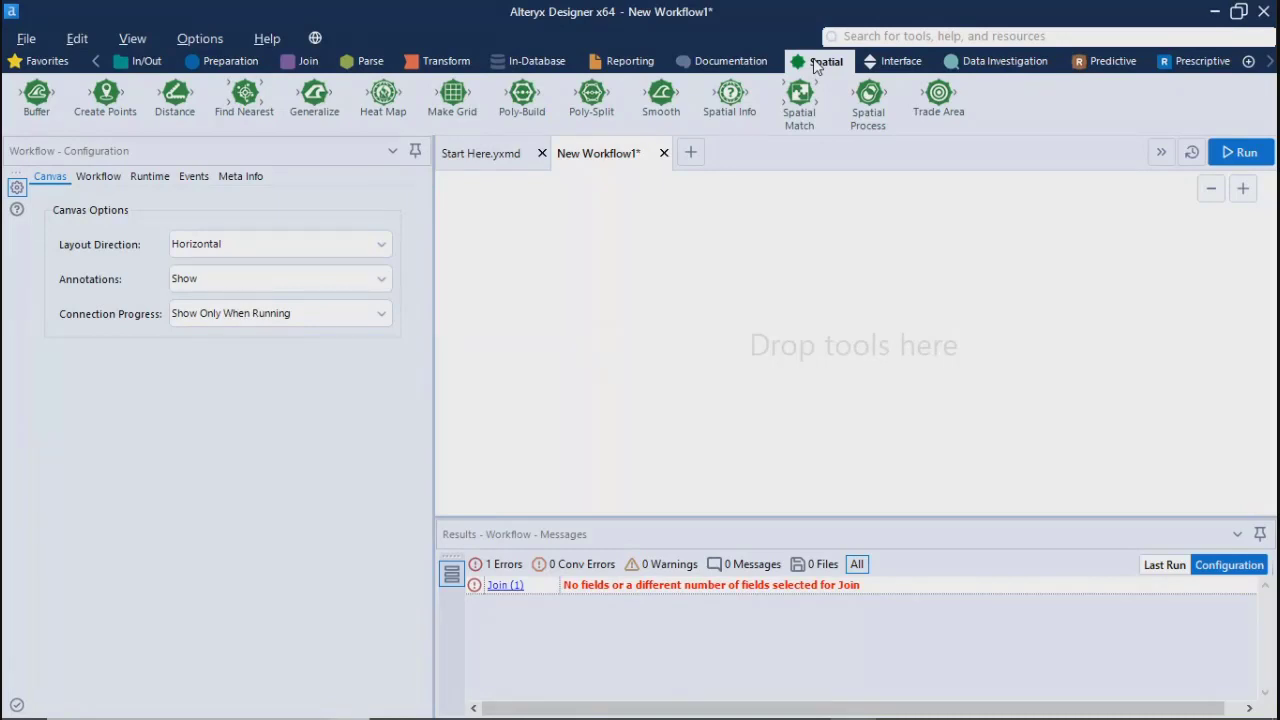
{"action": "left_click", "coordinate": [884, 63]}
{"action": "left_click_drag", "start_coordinate": [586, 114], "coordinate": [580, 116]}
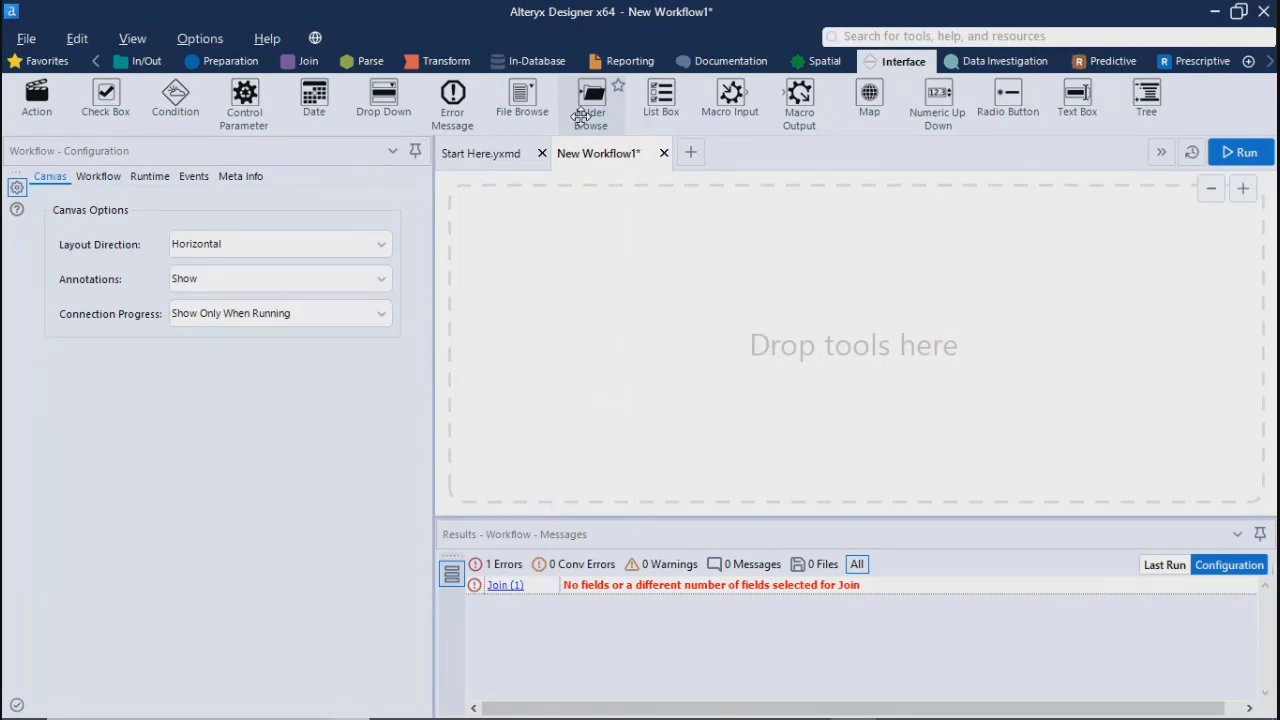
{"action": "left_click", "coordinate": [581, 116]}
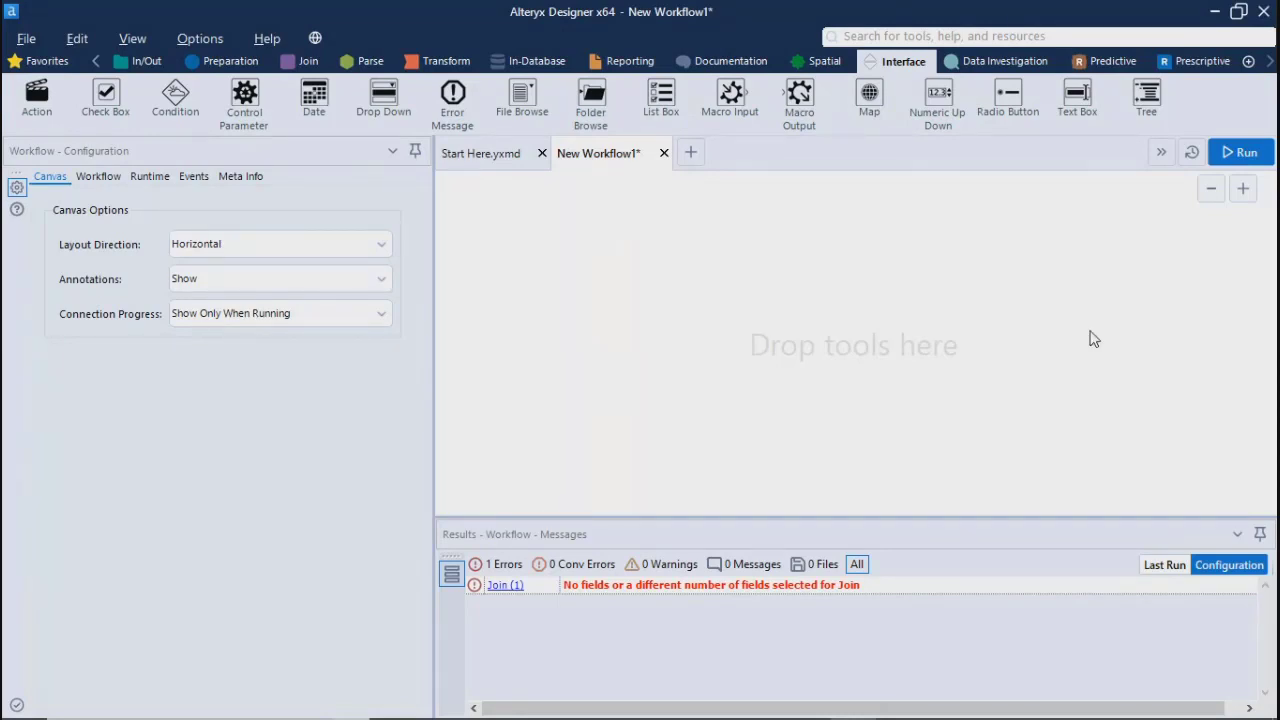
Step: Browse the Predictive and Prescriptive categories and examine the Data Investigation tools, including Field Summary
{"action": "left_click", "coordinate": [1006, 63]}
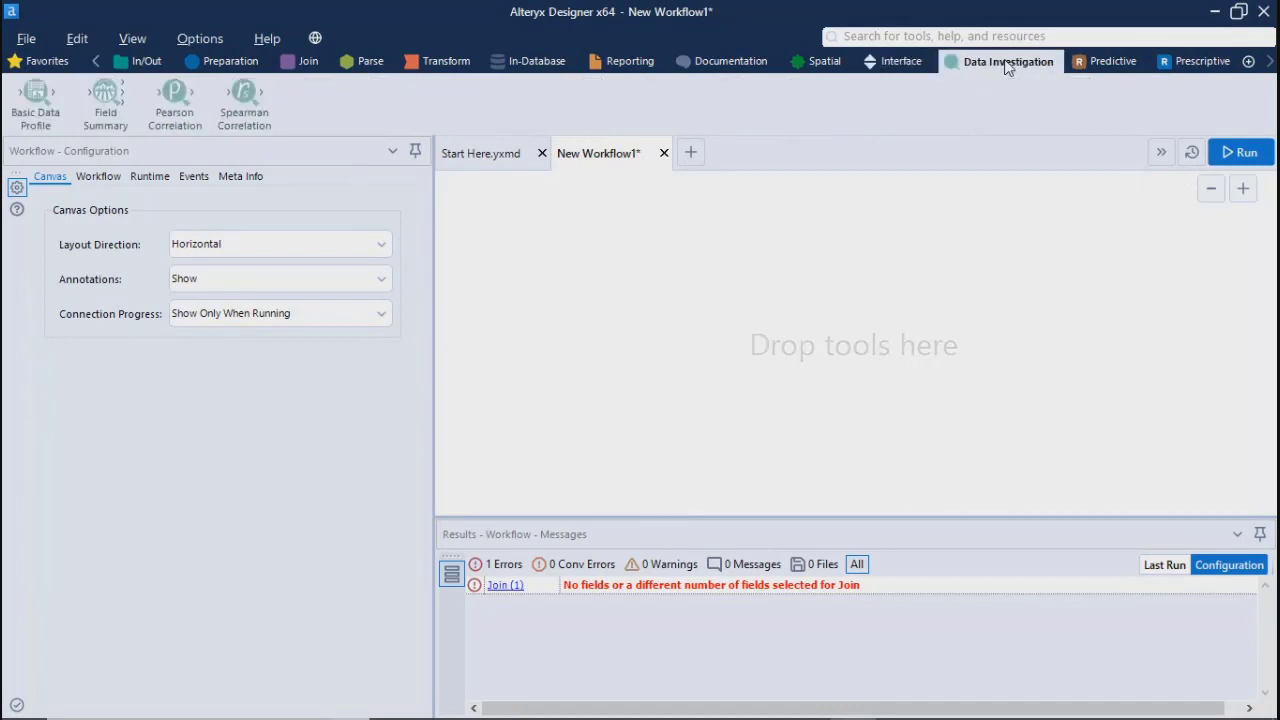
{"action": "left_click", "coordinate": [1112, 62]}
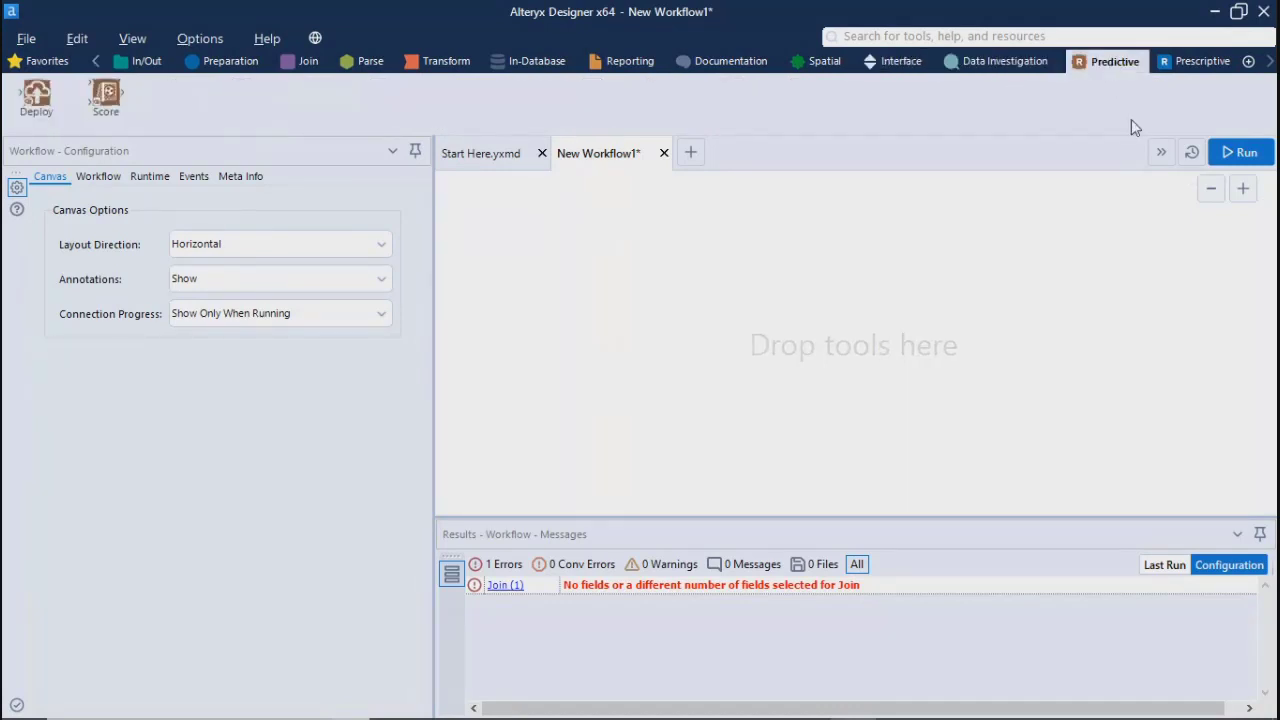
{"action": "left_click", "coordinate": [1210, 62]}
{"action": "left_click", "coordinate": [973, 67]}
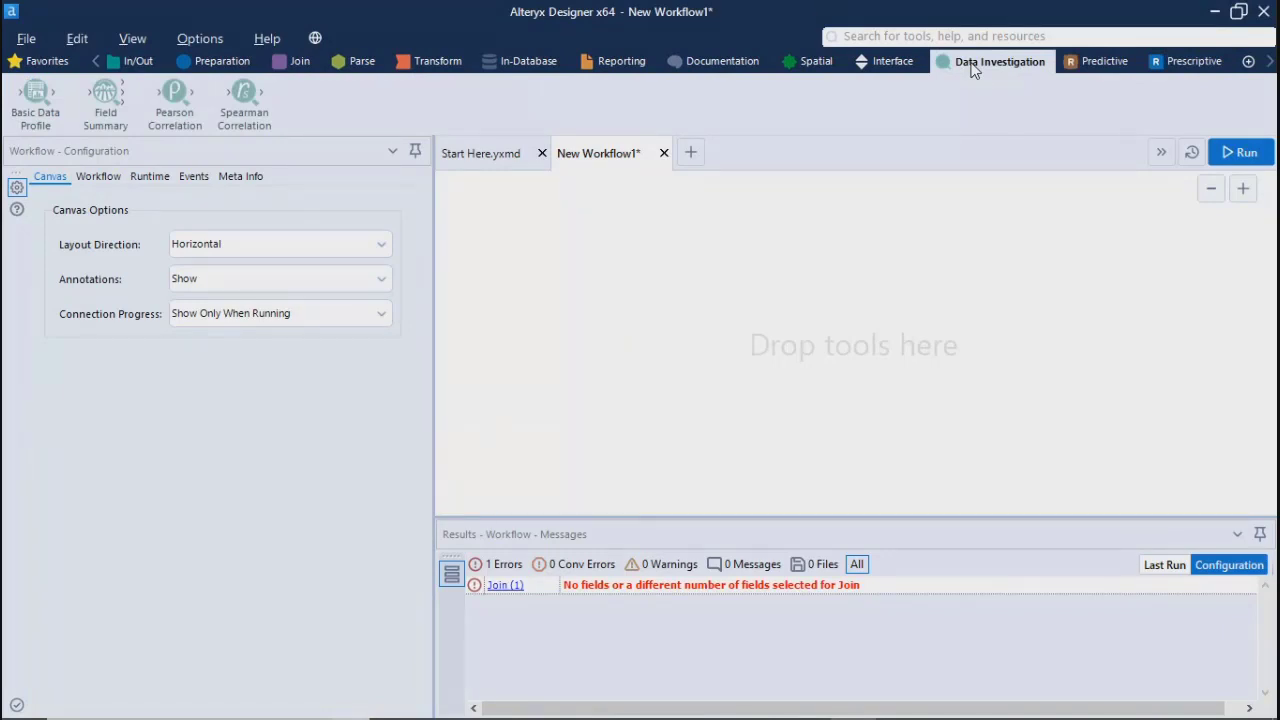
{"action": "left_click", "coordinate": [1100, 61]}
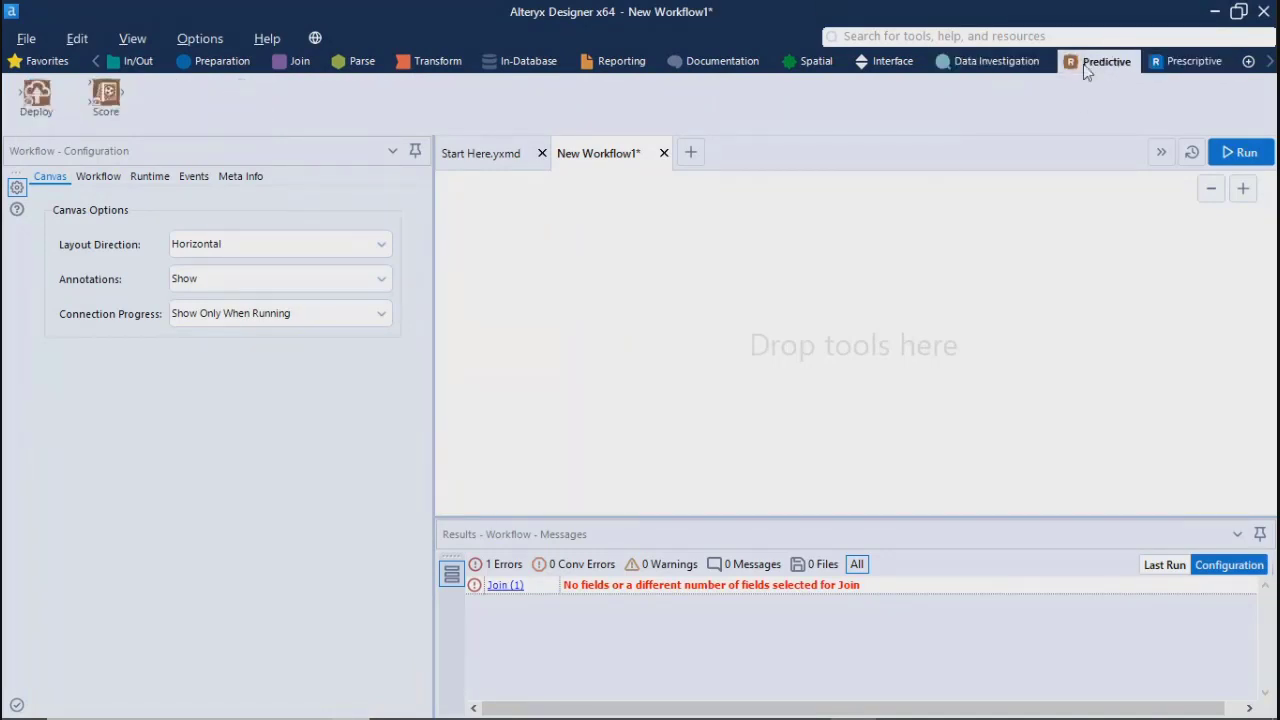
{"action": "left_click", "coordinate": [1184, 70]}
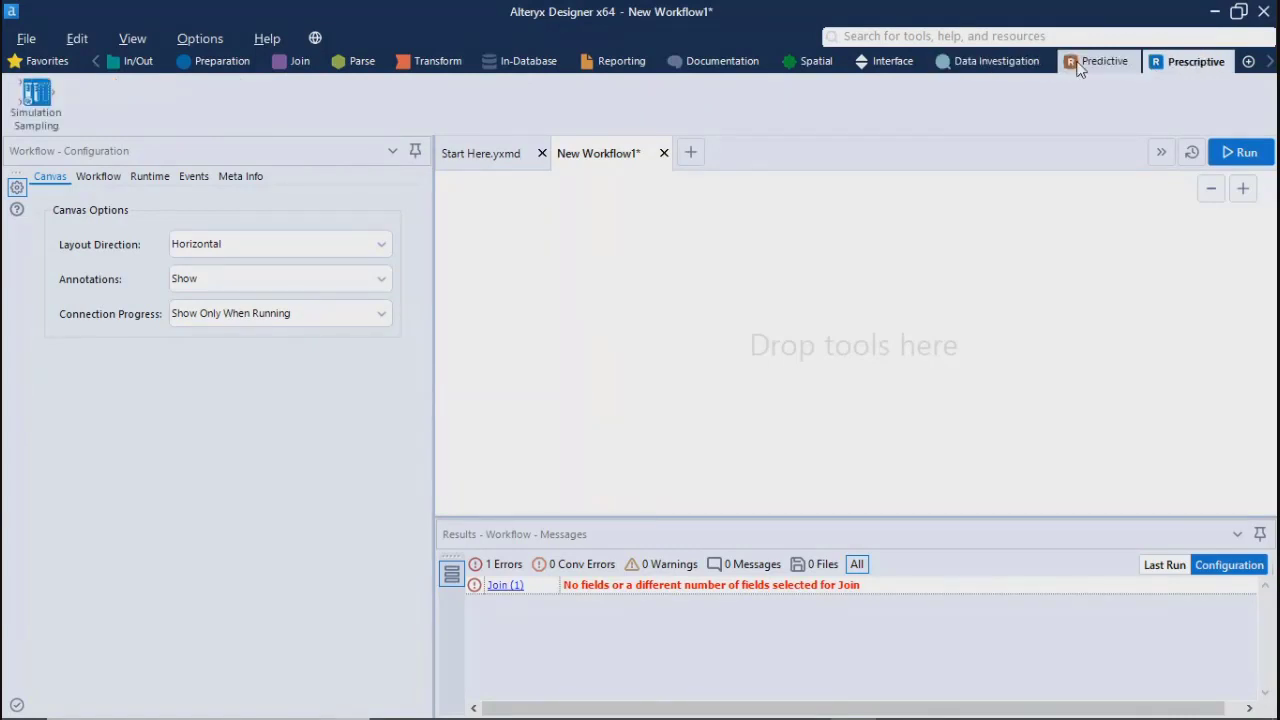
{"action": "left_click", "coordinate": [1110, 62]}
{"action": "left_click", "coordinate": [986, 70]}
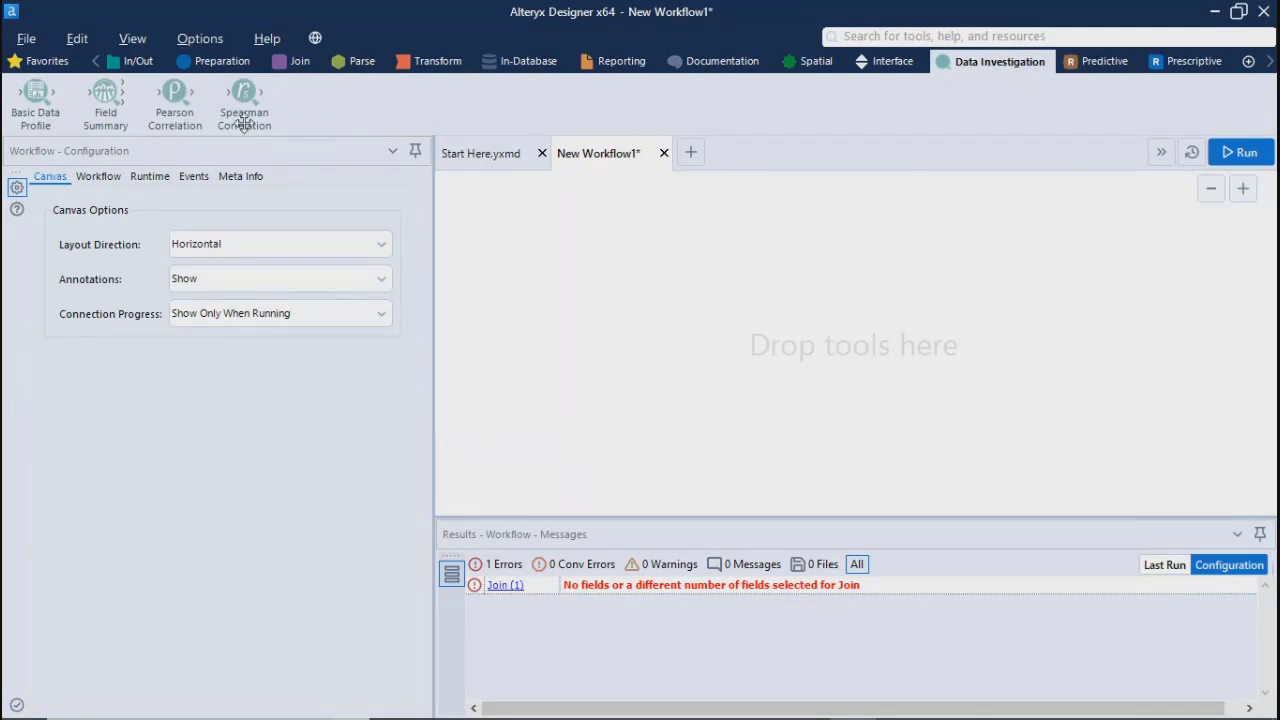
{"action": "left_click_drag", "start_coordinate": [105, 122], "coordinate": [104, 130]}
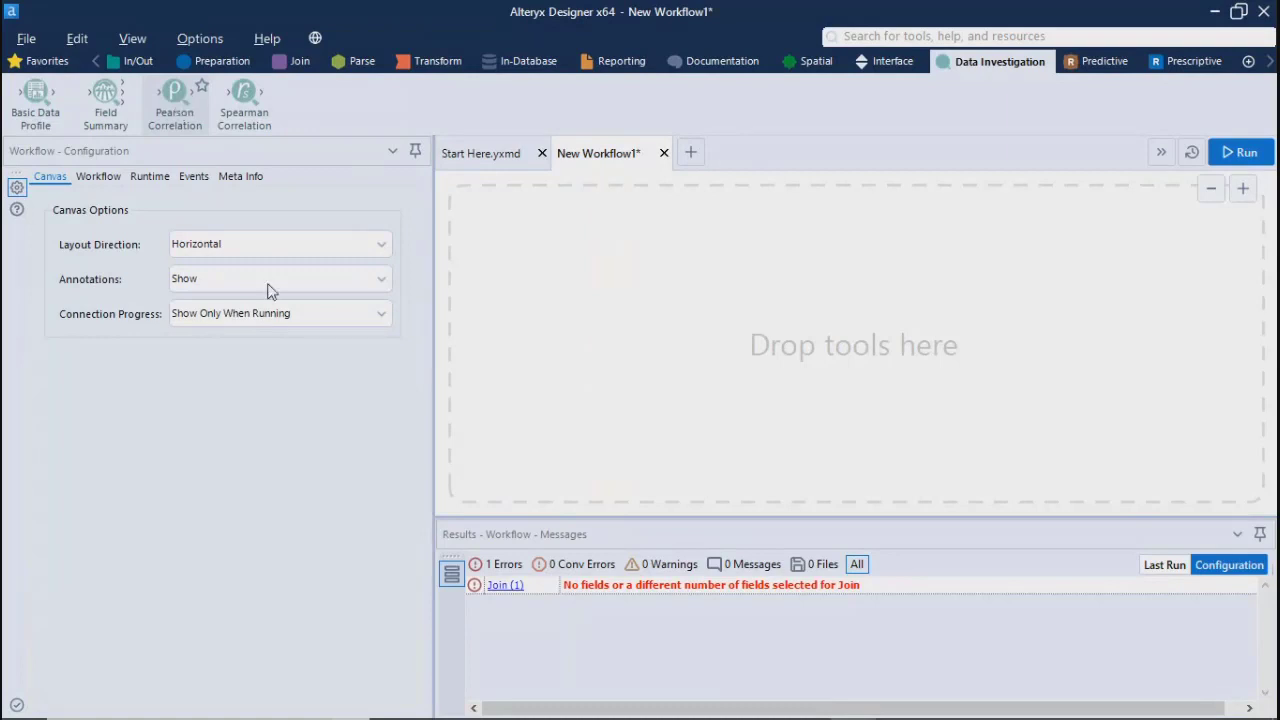
Step: Bring up the meeting.anymeeting.com screen-sharing window from Chrome
{"action": "mouse_move", "coordinate": [185, 712]}
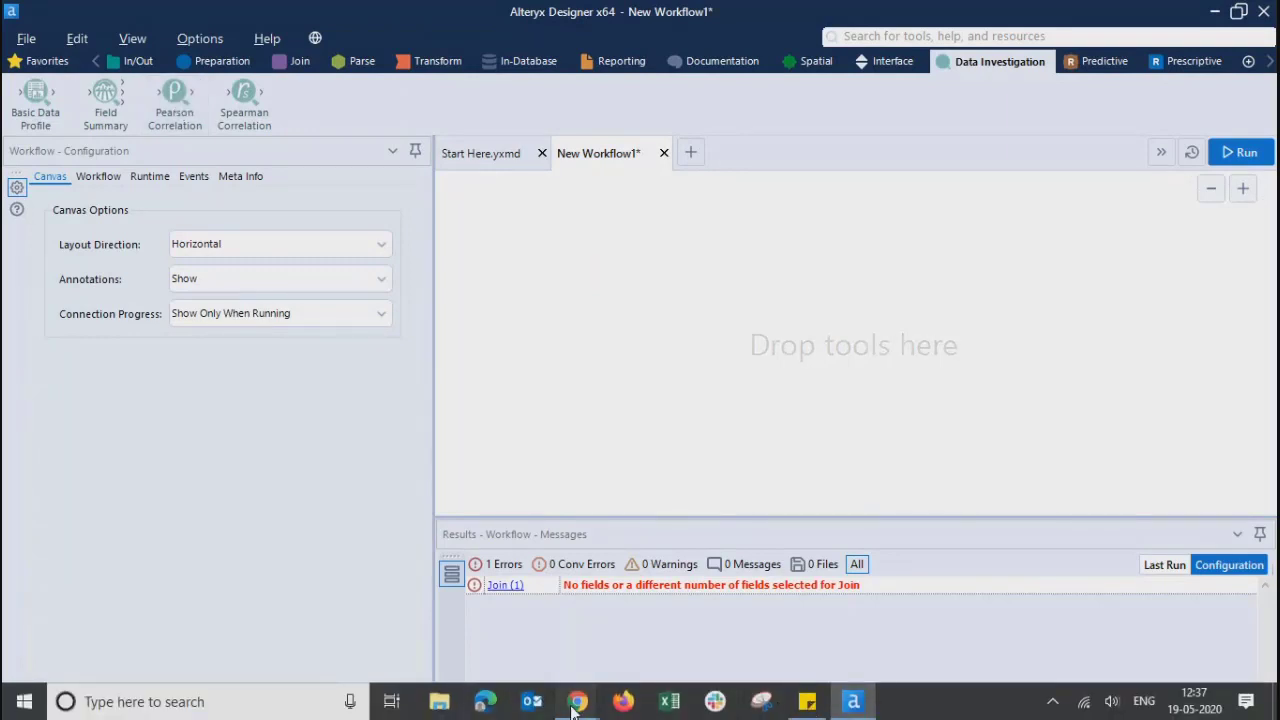
{"action": "mouse_move", "coordinate": [578, 701]}
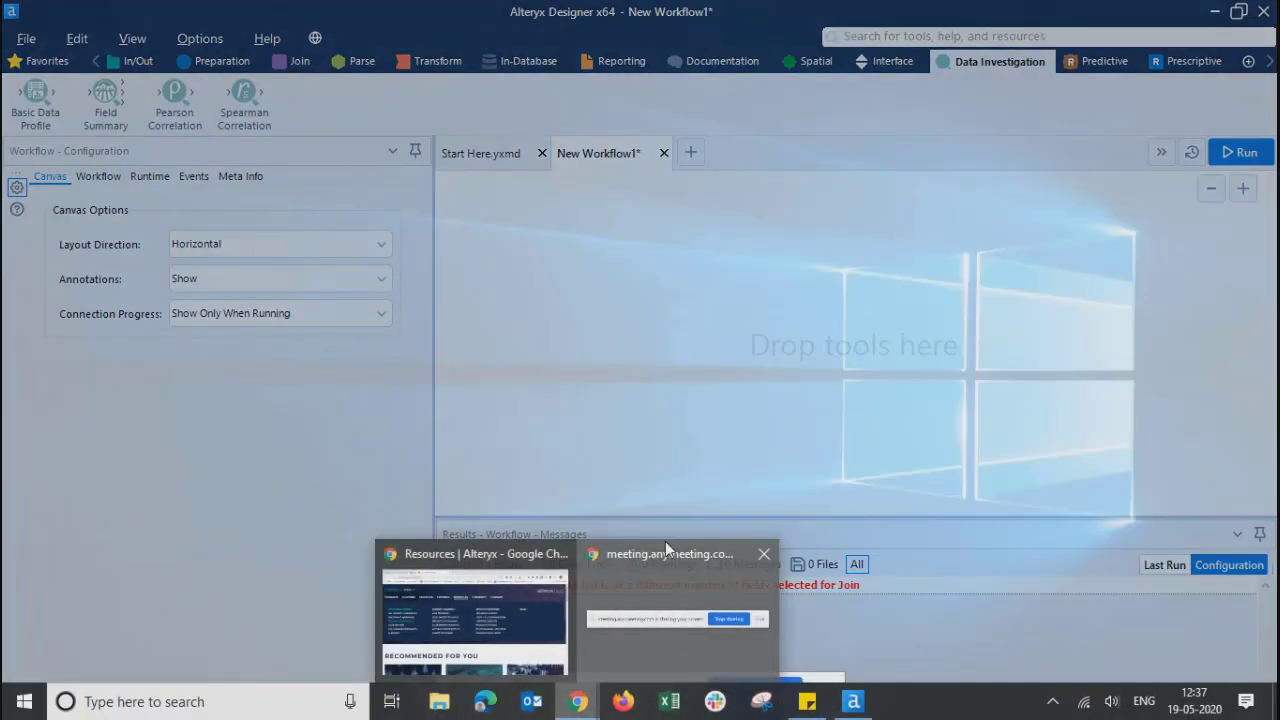
{"action": "left_click", "coordinate": [666, 546]}
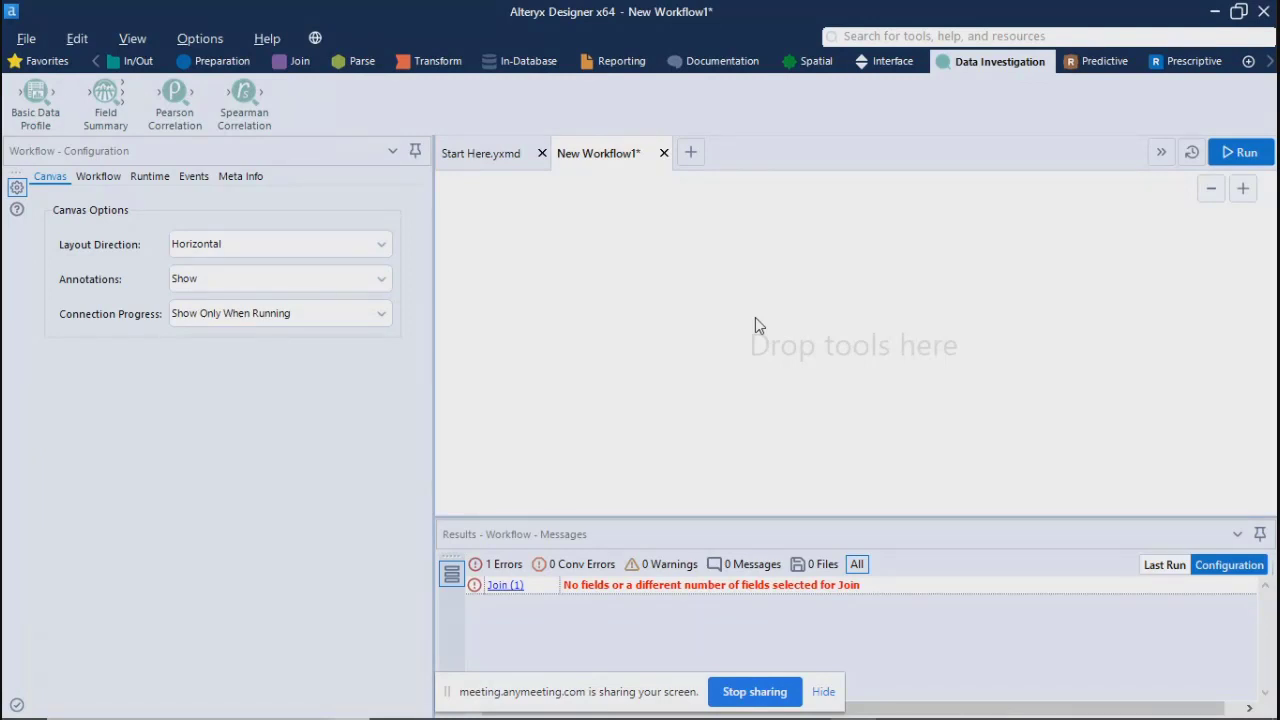
Step: Examine the Deploy and Score tools in the Predictive category and Simulation Sampling in the Prescriptive category
{"action": "left_click", "coordinate": [1118, 60]}
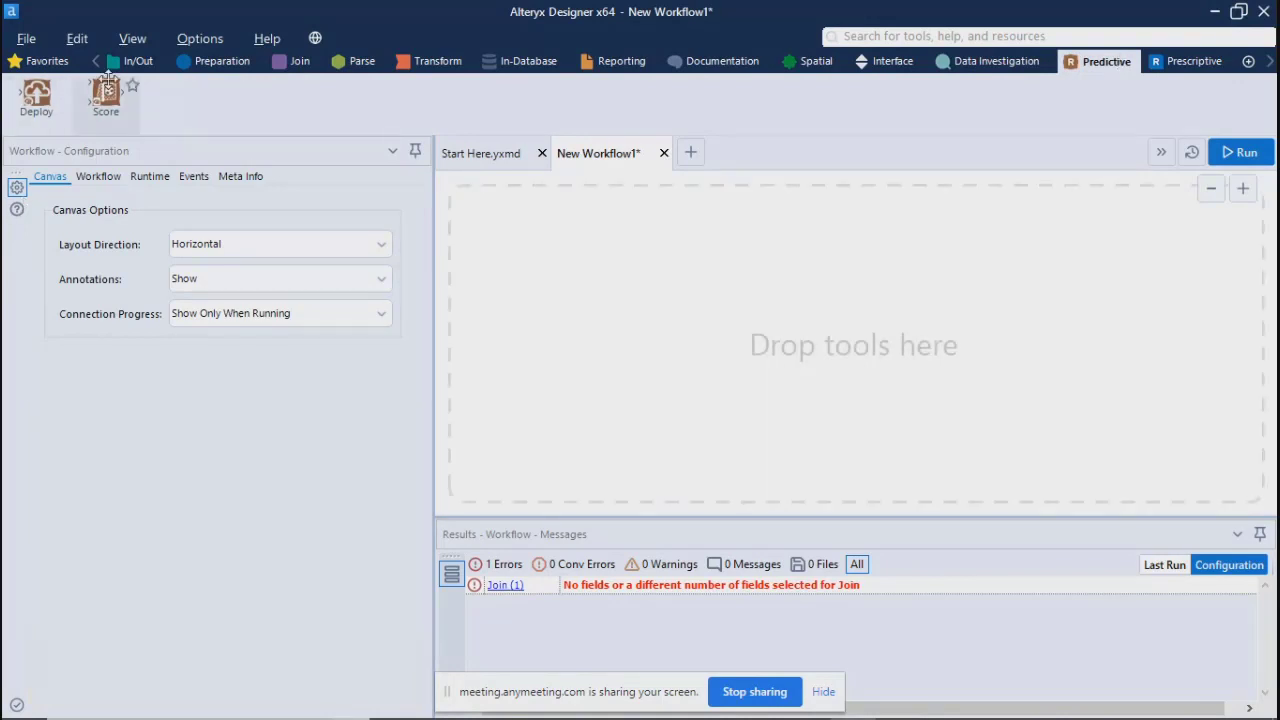
{"action": "left_click_drag", "start_coordinate": [30, 100], "coordinate": [22, 107]}
{"action": "left_click_drag", "start_coordinate": [105, 120], "coordinate": [1240, 115]}
{"action": "left_click_drag", "start_coordinate": [36, 96], "coordinate": [150, 104]}
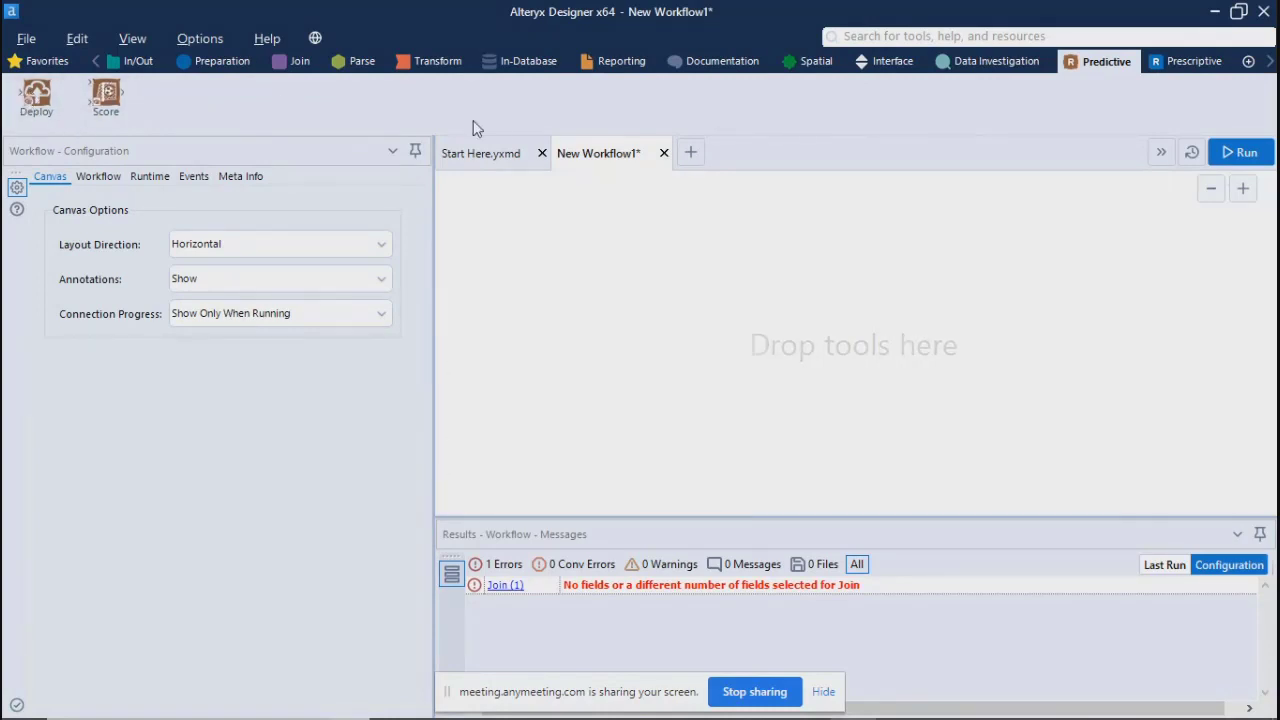
{"action": "left_click", "coordinate": [1200, 63]}
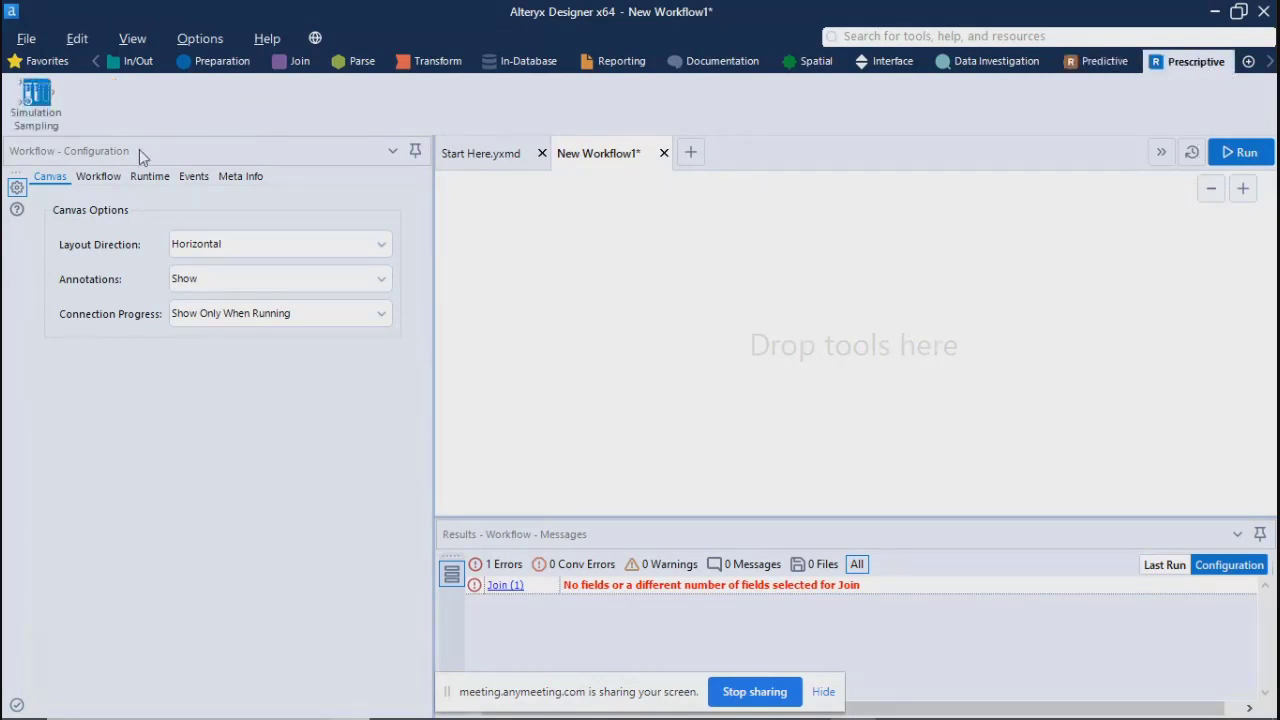
{"action": "left_click_drag", "start_coordinate": [36, 96], "coordinate": [44, 106]}
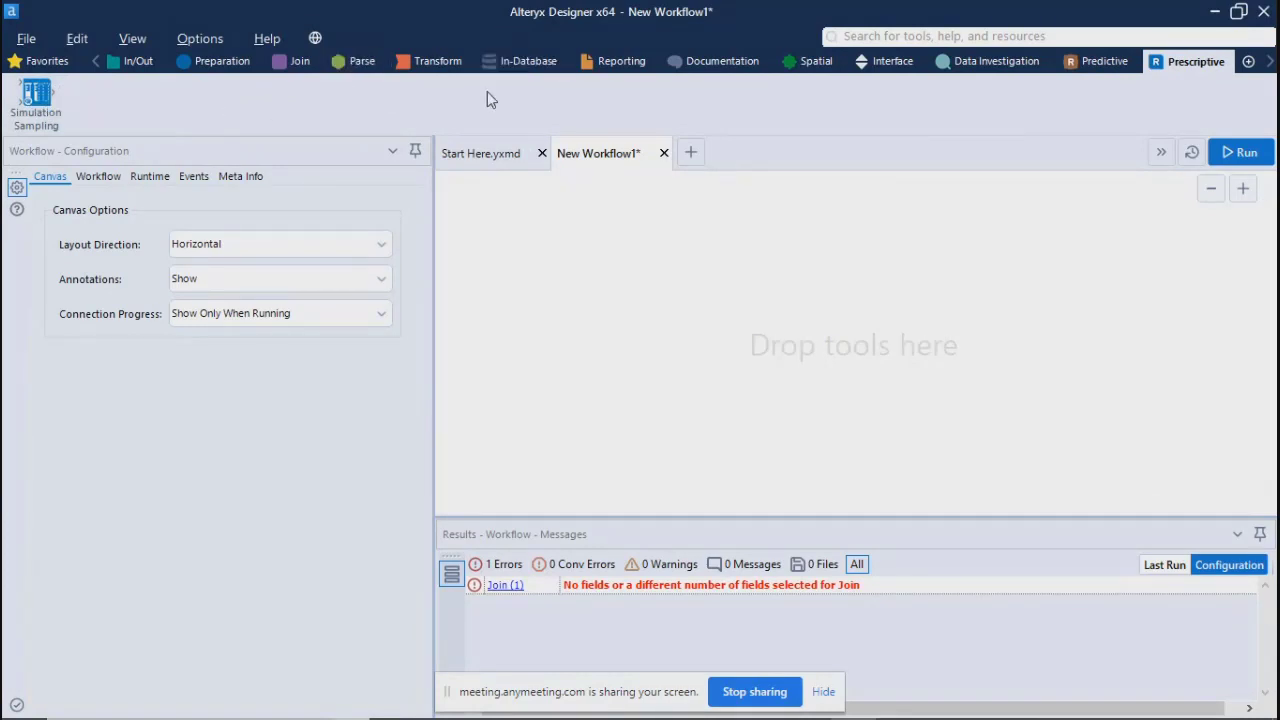
Step: Look over the Connectors tools, from Amazon S3 Download and MongoDB Output to Publish to Tableau Server and SharePoint
{"action": "left_click", "coordinate": [1270, 62]}
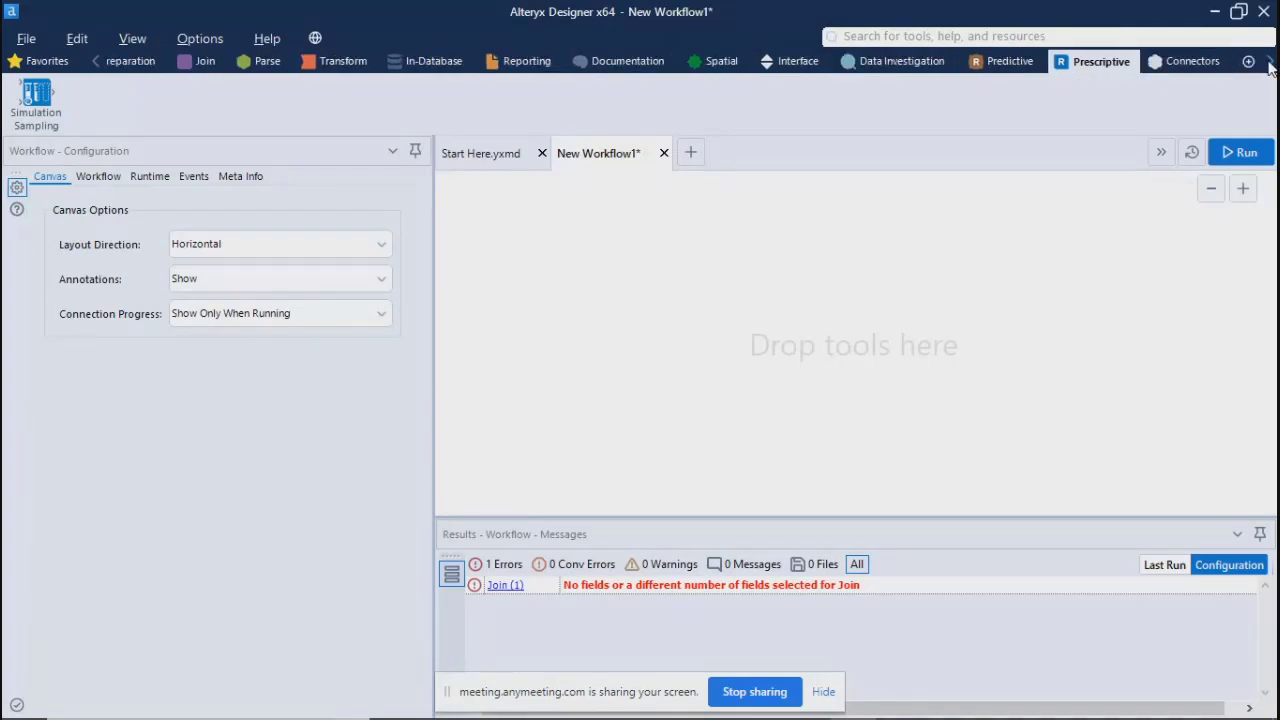
{"action": "left_click", "coordinate": [1270, 62]}
{"action": "left_click", "coordinate": [1120, 66]}
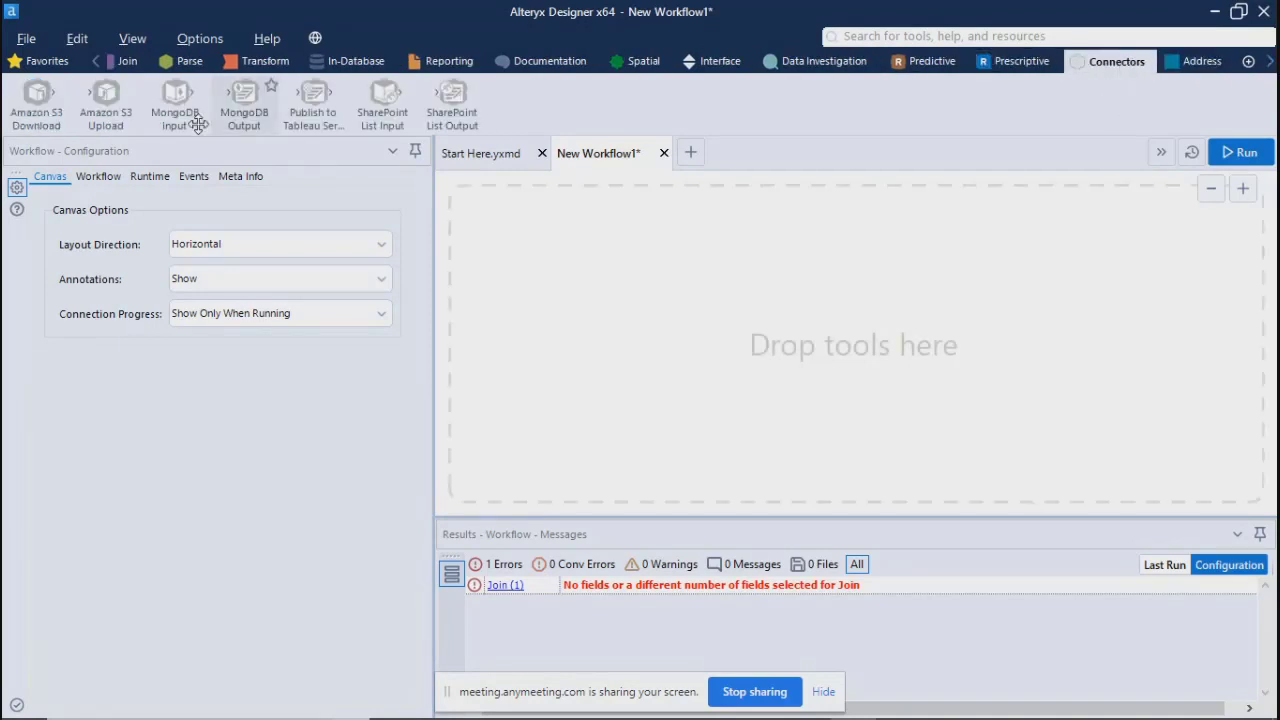
{"action": "left_click_drag", "start_coordinate": [28, 117], "coordinate": [72, 150]}
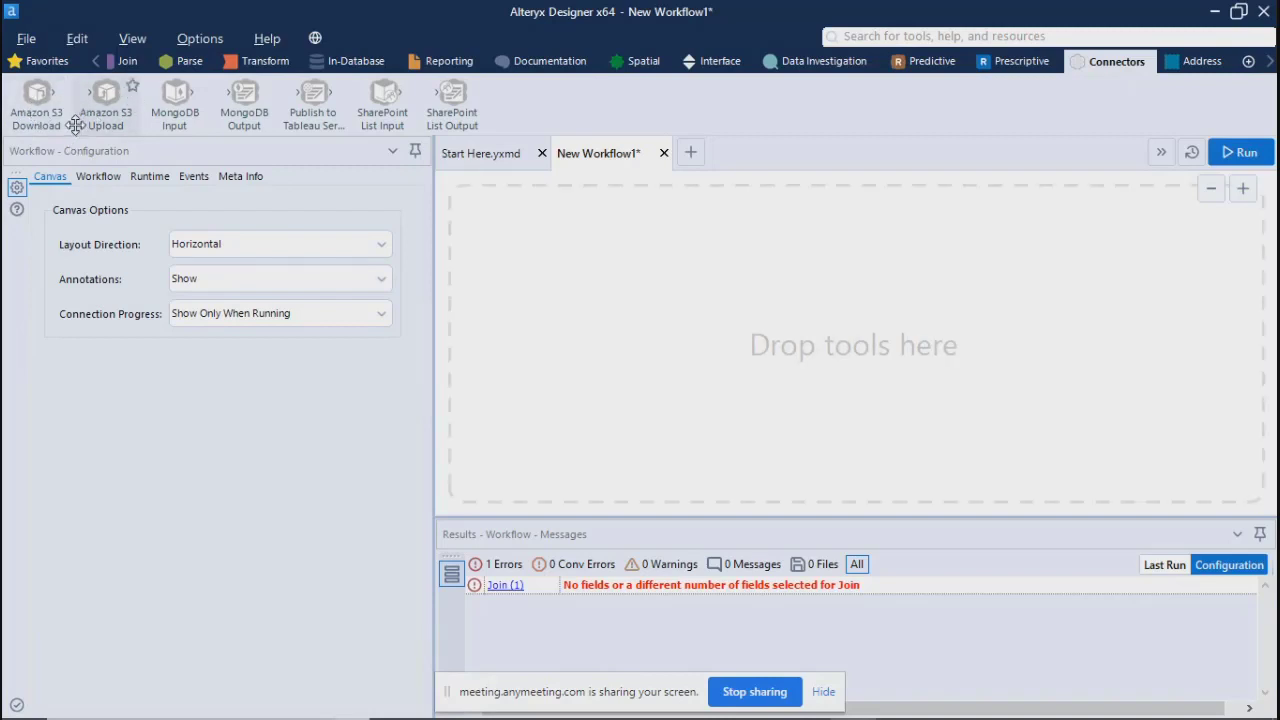
{"action": "left_click_drag", "start_coordinate": [244, 108], "coordinate": [250, 120]}
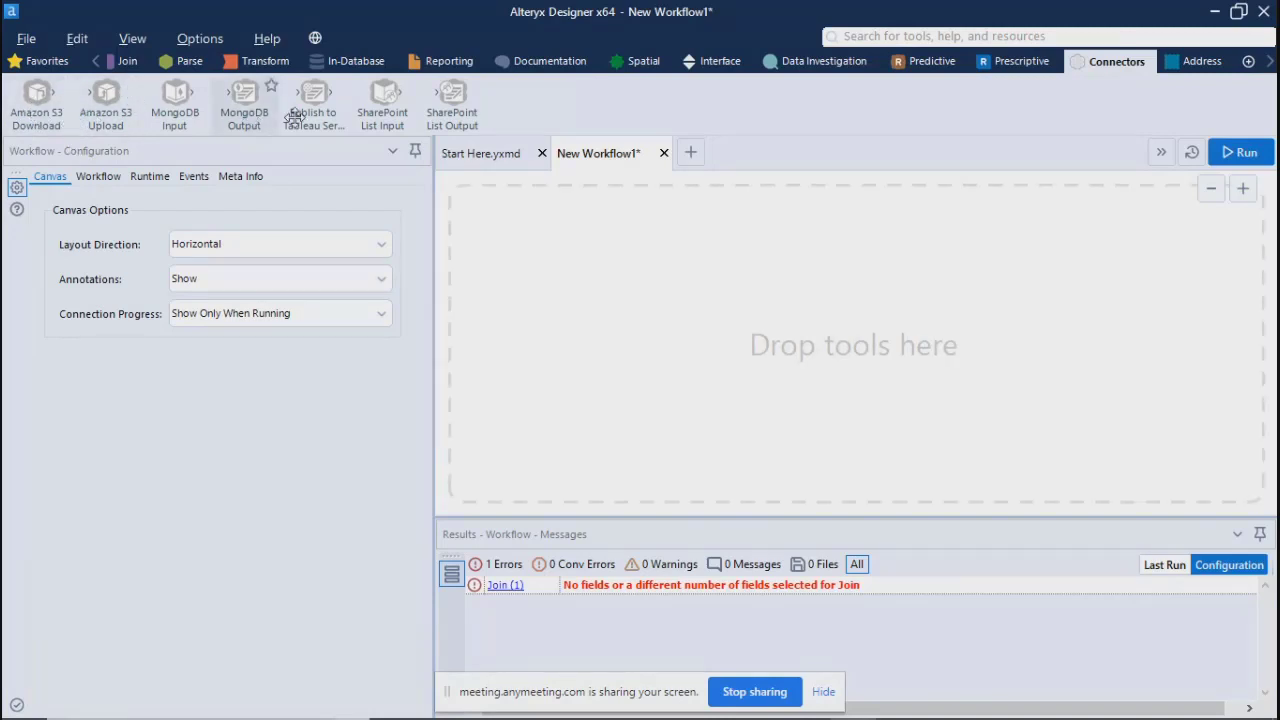
{"action": "mouse_move", "coordinate": [312, 112]}
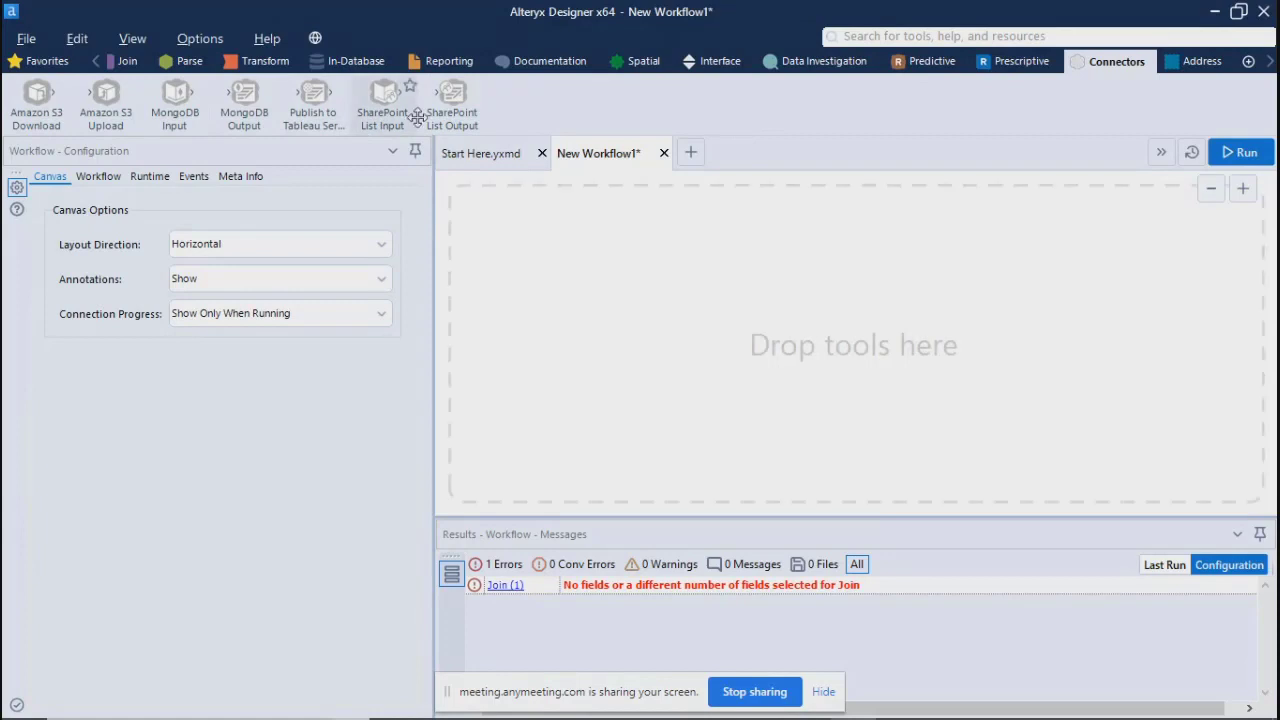
Step: Look over the tools in the Address, Demographic Analysis and Behavior Analysis categories
{"action": "left_click", "coordinate": [1183, 64]}
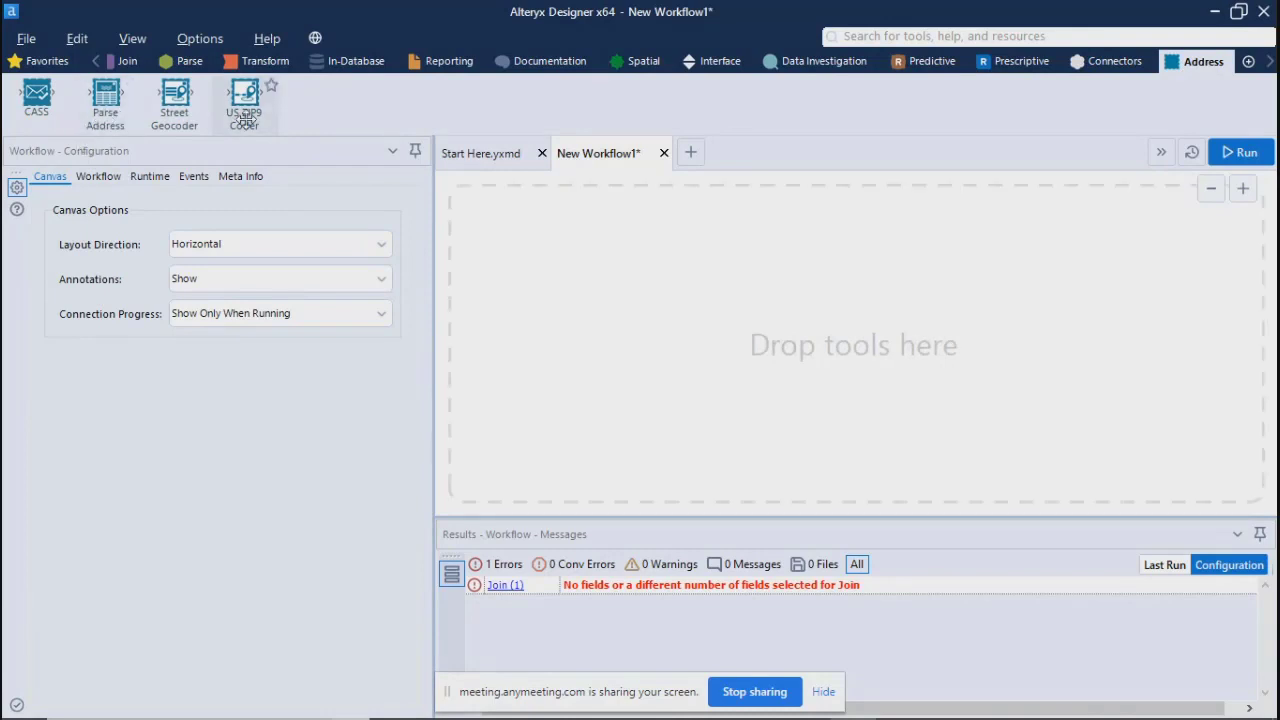
{"action": "left_click", "coordinate": [1271, 63]}
{"action": "left_click", "coordinate": [1271, 63]}
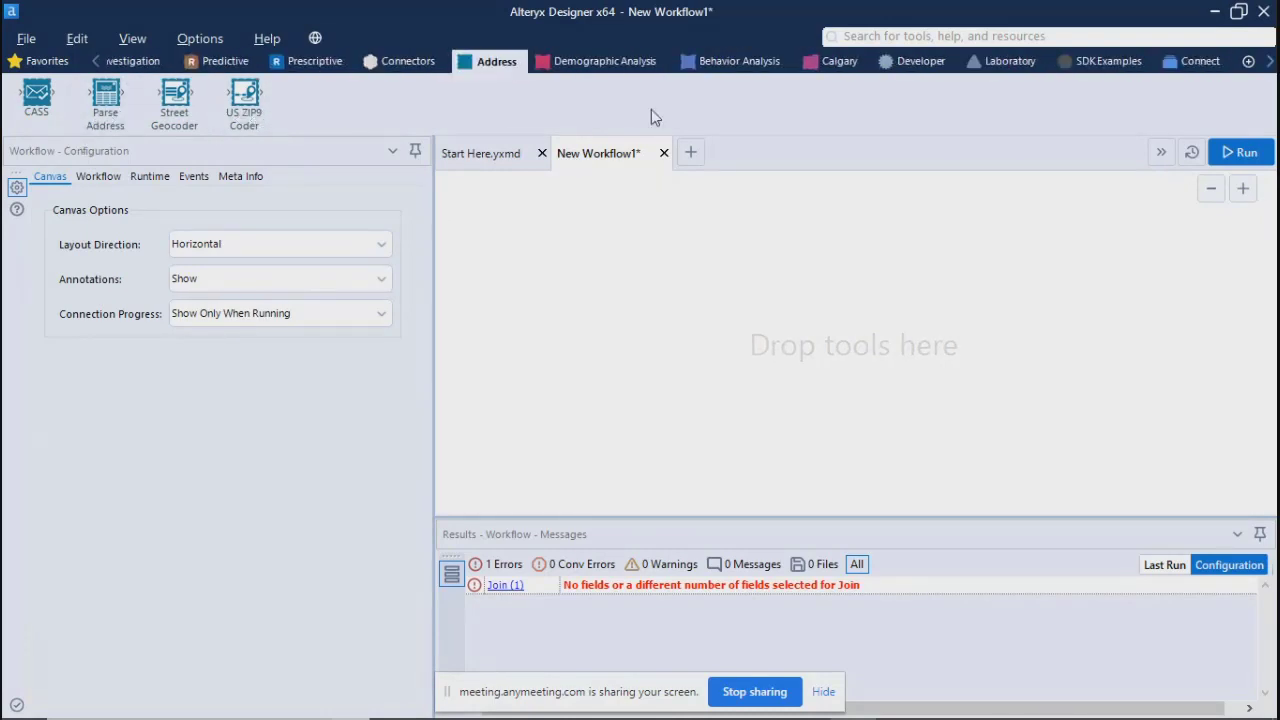
{"action": "left_click", "coordinate": [603, 64]}
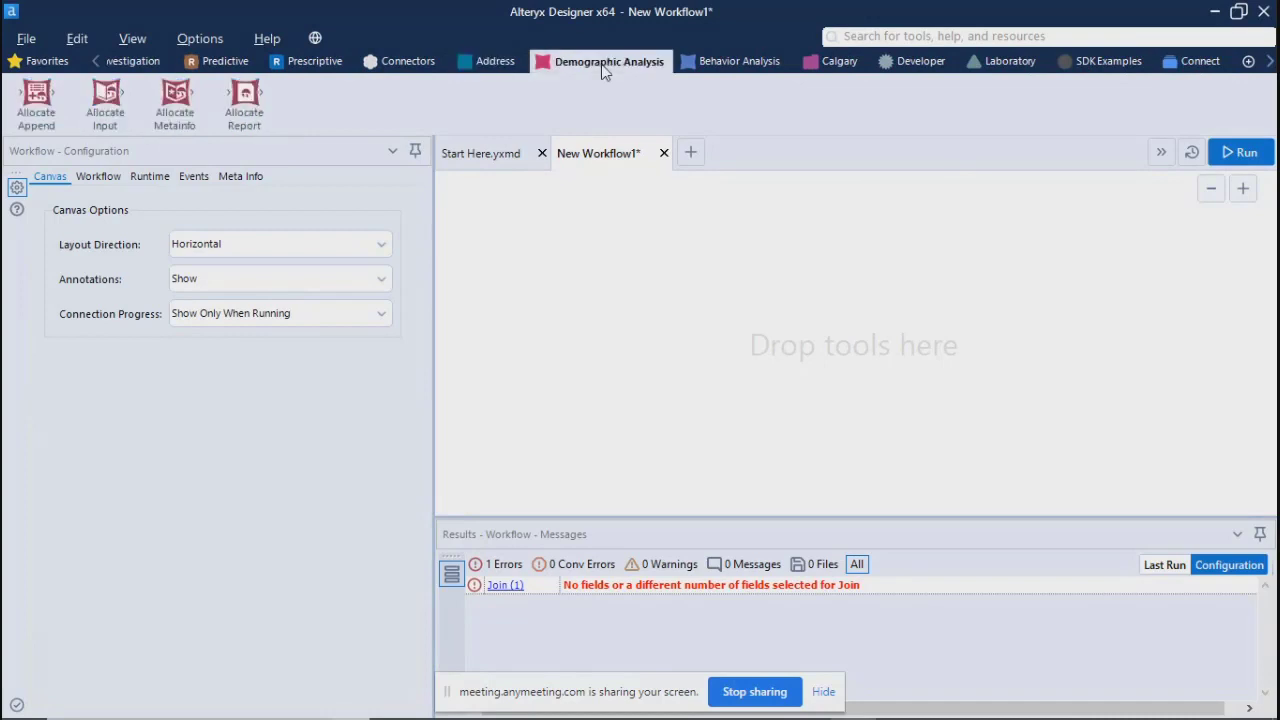
{"action": "left_click", "coordinate": [744, 72]}
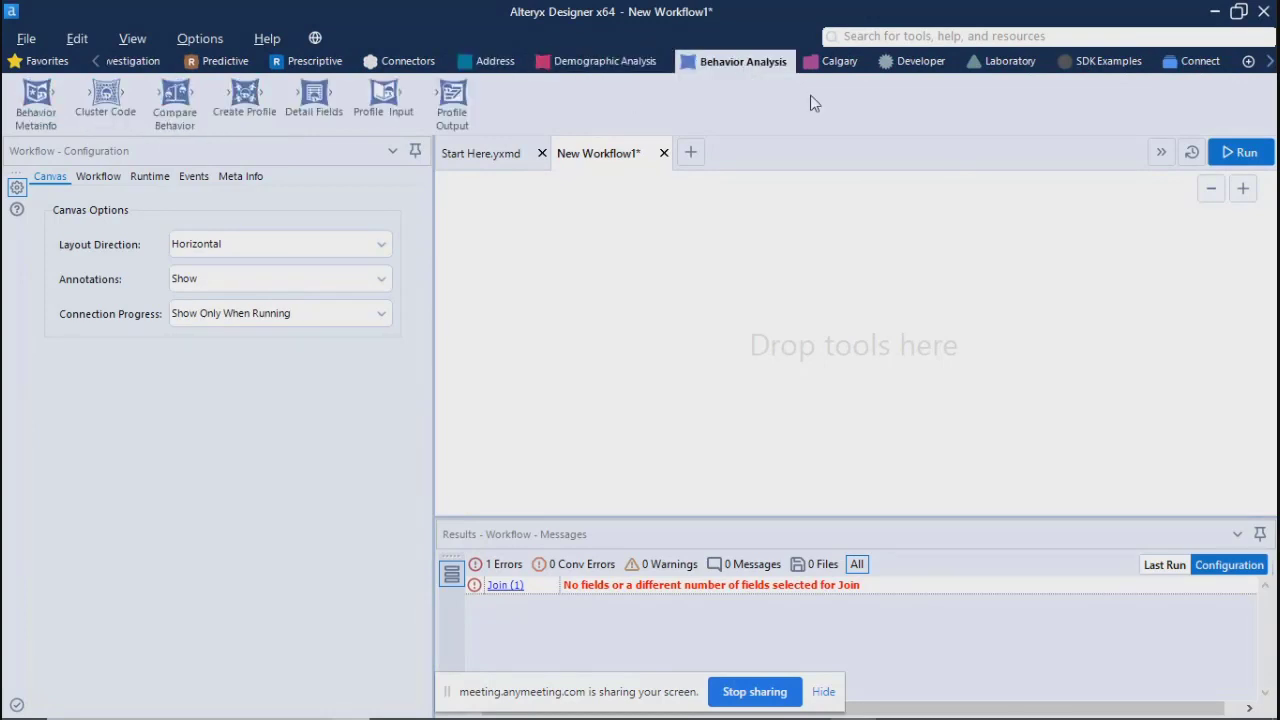
Step: Look over the tools in the Calgary, Developer, Laboratory and SDK Examples categories
{"action": "left_click", "coordinate": [836, 62]}
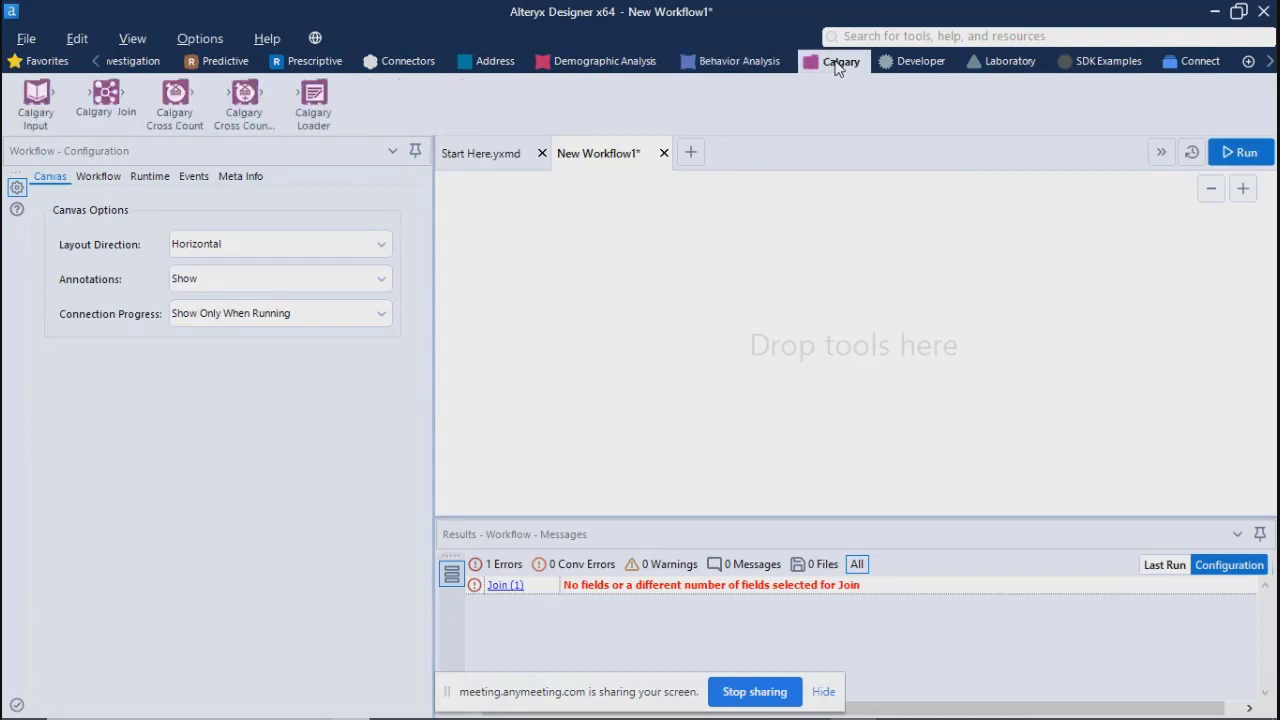
{"action": "left_click", "coordinate": [918, 62]}
{"action": "left_click", "coordinate": [1000, 64]}
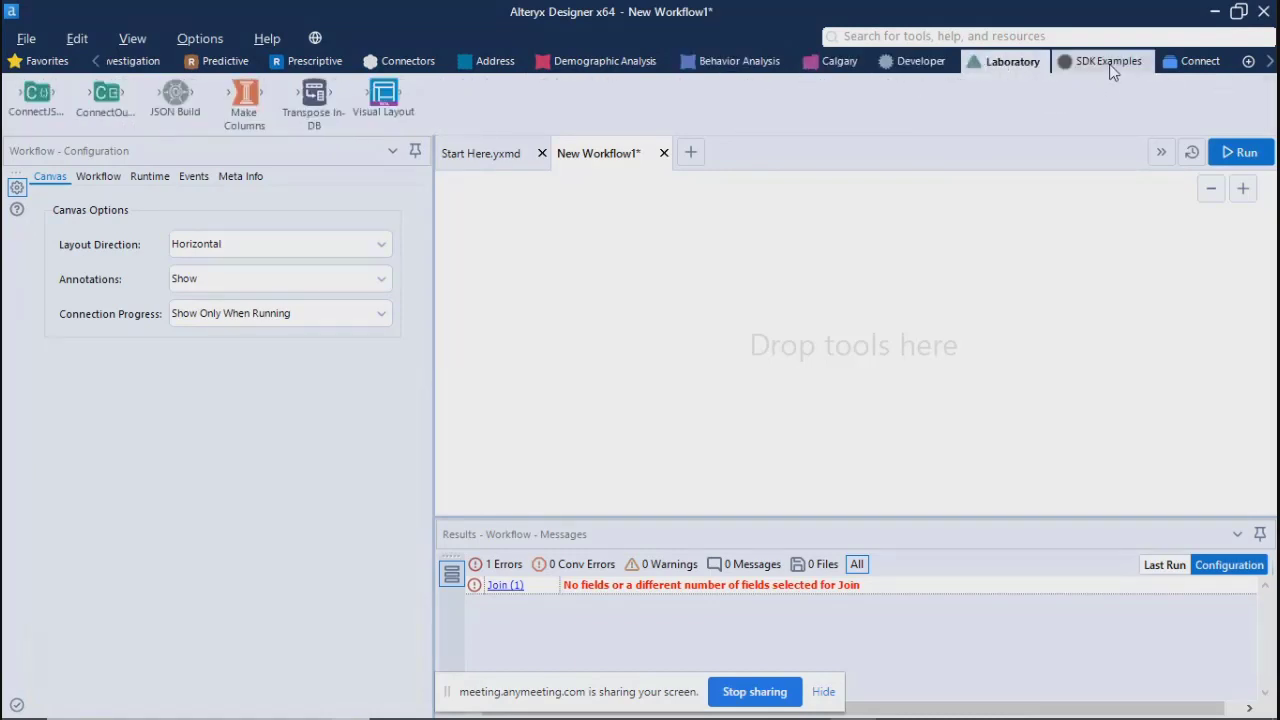
{"action": "left_click", "coordinate": [1110, 66]}
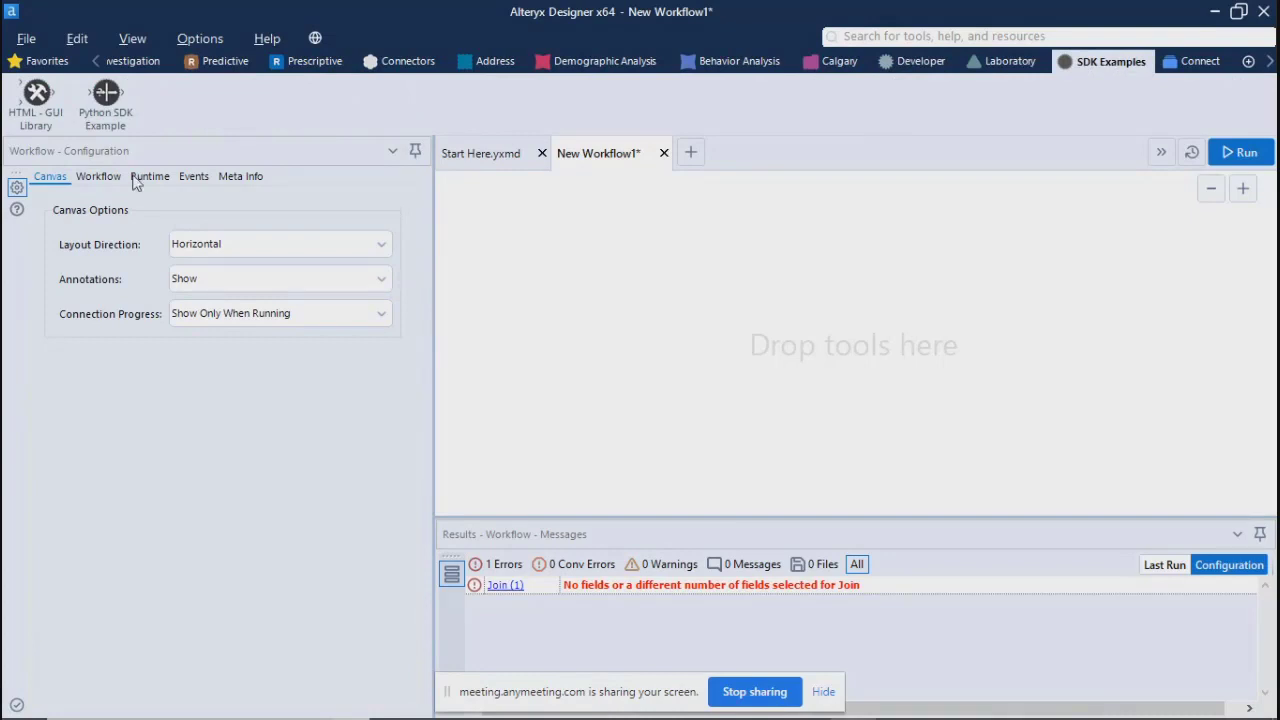
Step: Look over the Python SDK Example tool and the ODBC loader in the Connect category
{"action": "left_click_drag", "start_coordinate": [106, 96], "coordinate": [105, 95]}
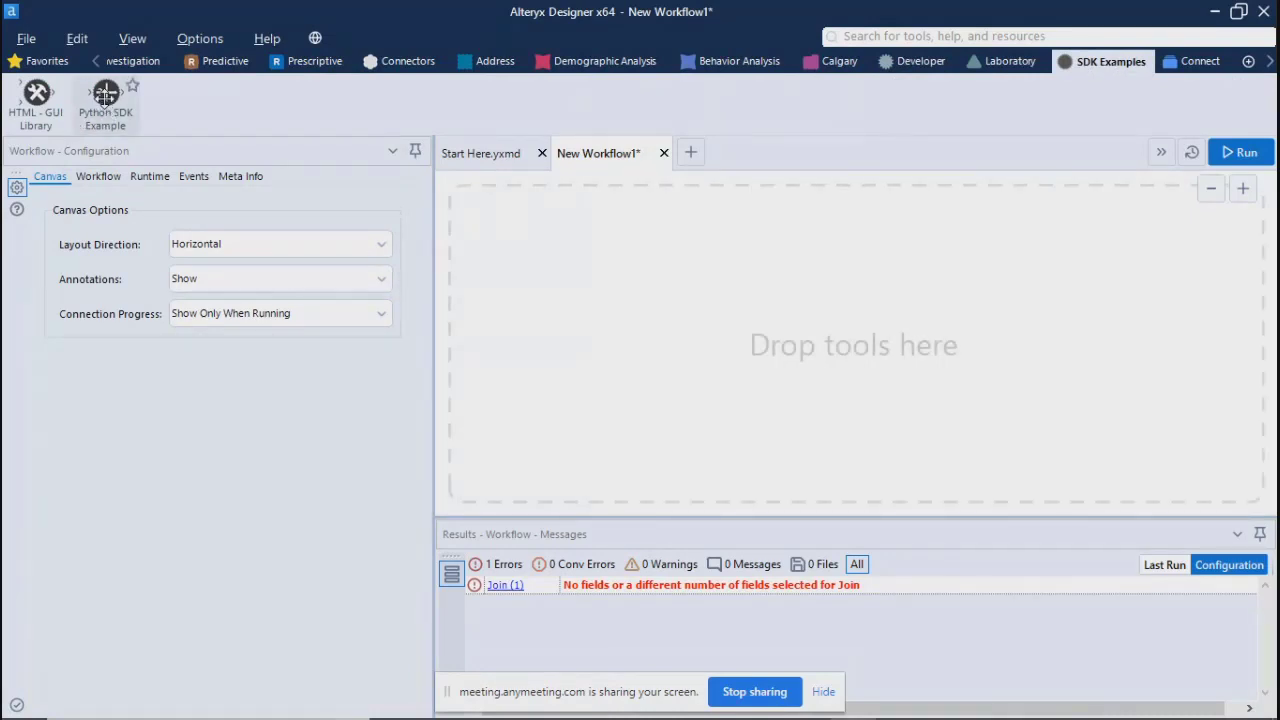
{"action": "left_click_drag", "start_coordinate": [105, 95], "coordinate": [1194, 177]}
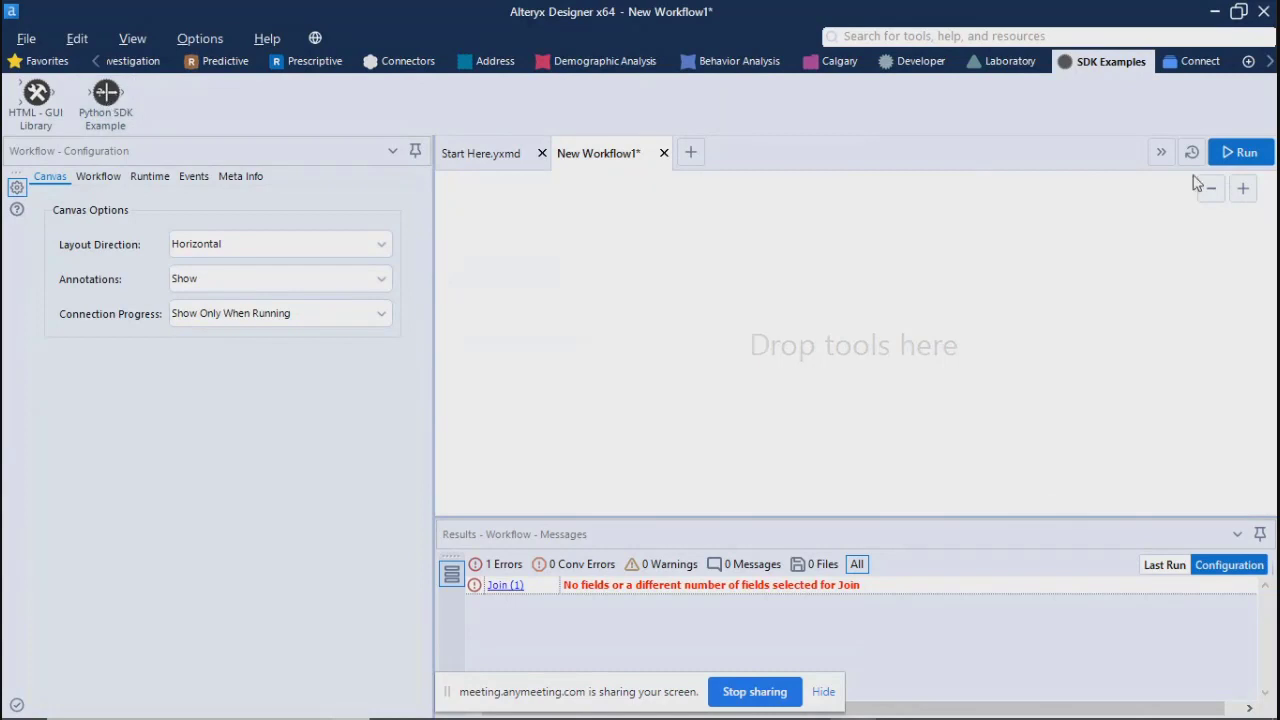
{"action": "left_click", "coordinate": [1192, 63]}
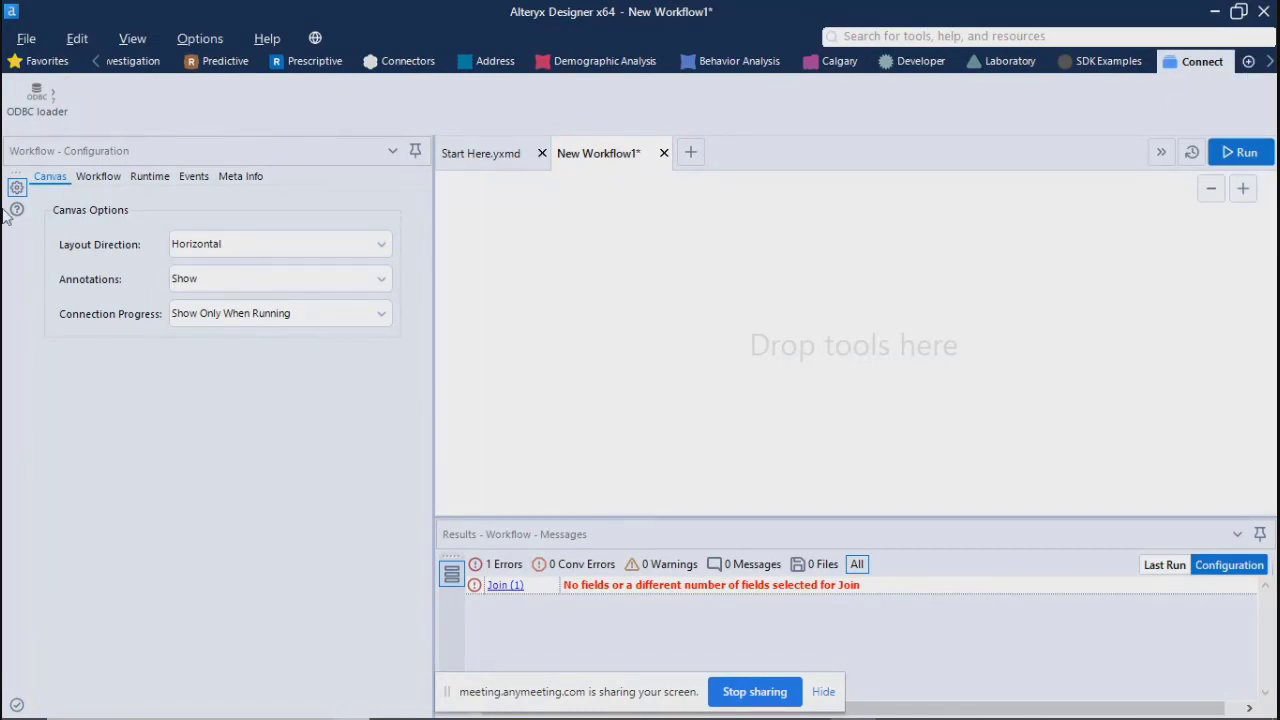
Step: Review the tool categories again one by one, from Data Investigation and Predictive through to SDK Examples
{"action": "left_click", "coordinate": [126, 62]}
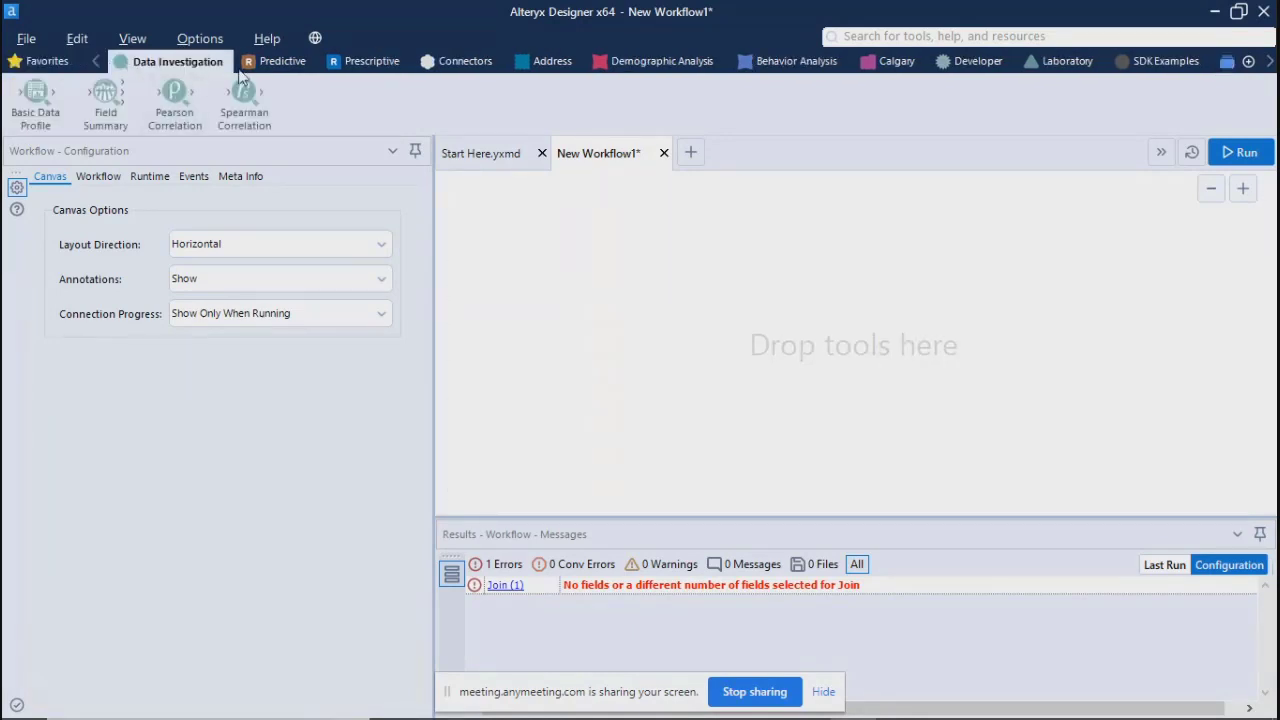
{"action": "left_click", "coordinate": [272, 61]}
{"action": "left_click", "coordinate": [345, 61]}
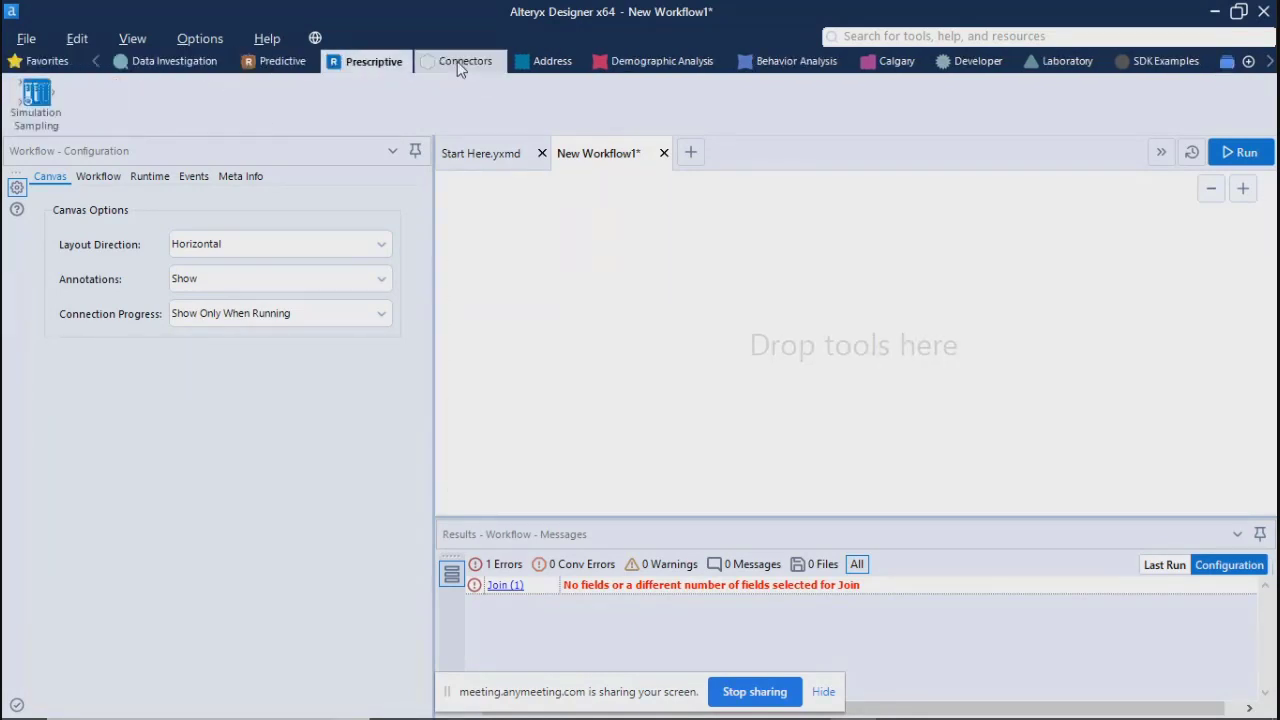
{"action": "left_click", "coordinate": [457, 61]}
{"action": "left_click", "coordinate": [545, 61]}
{"action": "left_click", "coordinate": [629, 59]}
{"action": "left_click", "coordinate": [775, 62]}
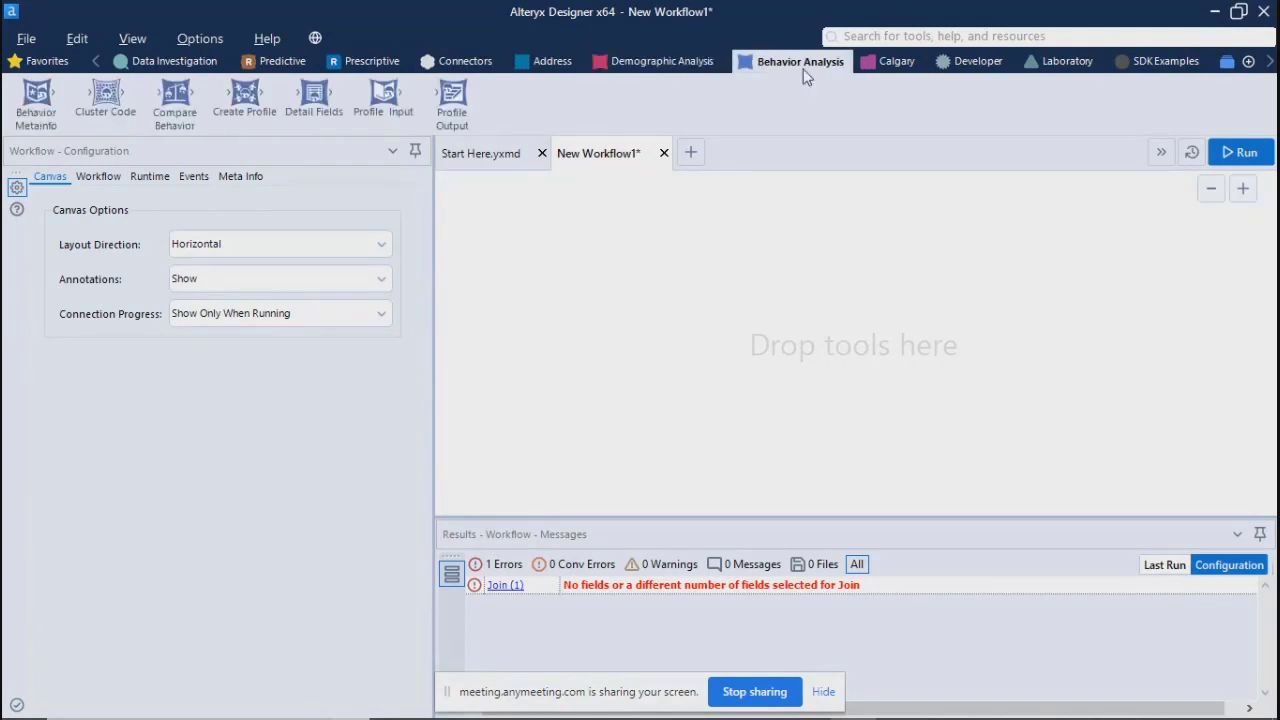
{"action": "left_click", "coordinate": [893, 61]}
{"action": "left_click", "coordinate": [970, 61]}
{"action": "left_click", "coordinate": [1068, 64]}
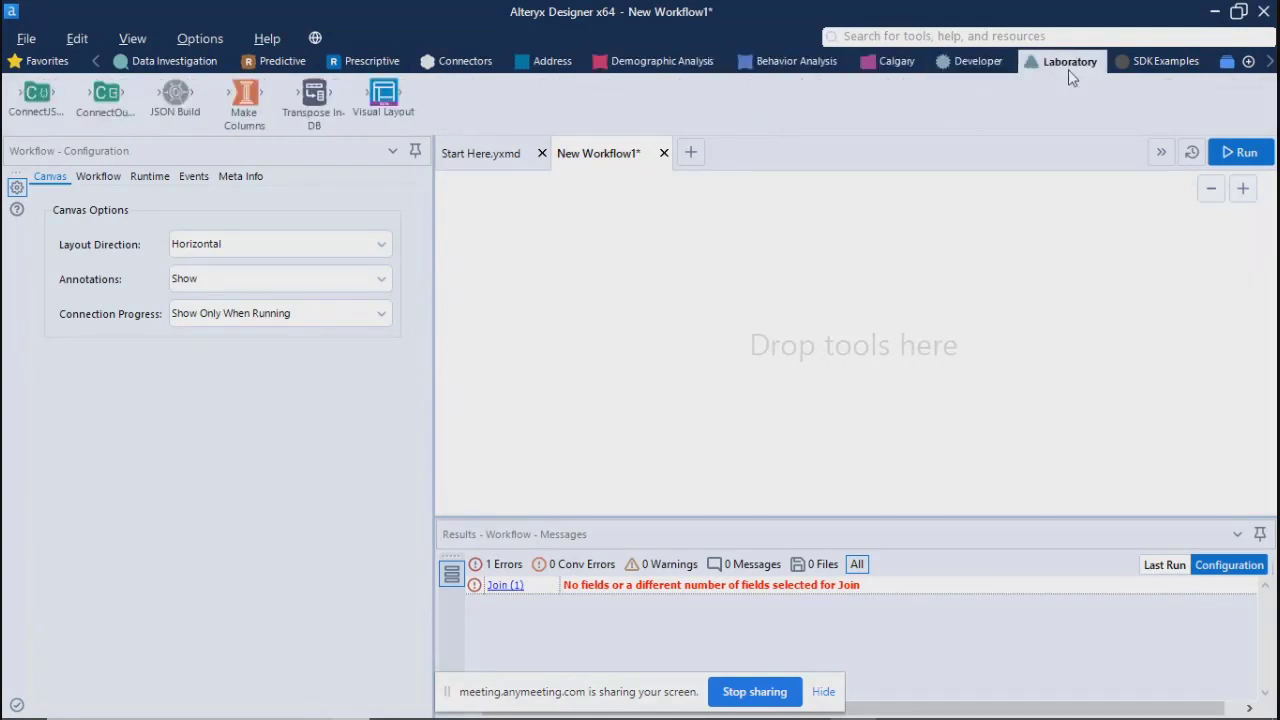
{"action": "left_click", "coordinate": [1166, 64]}
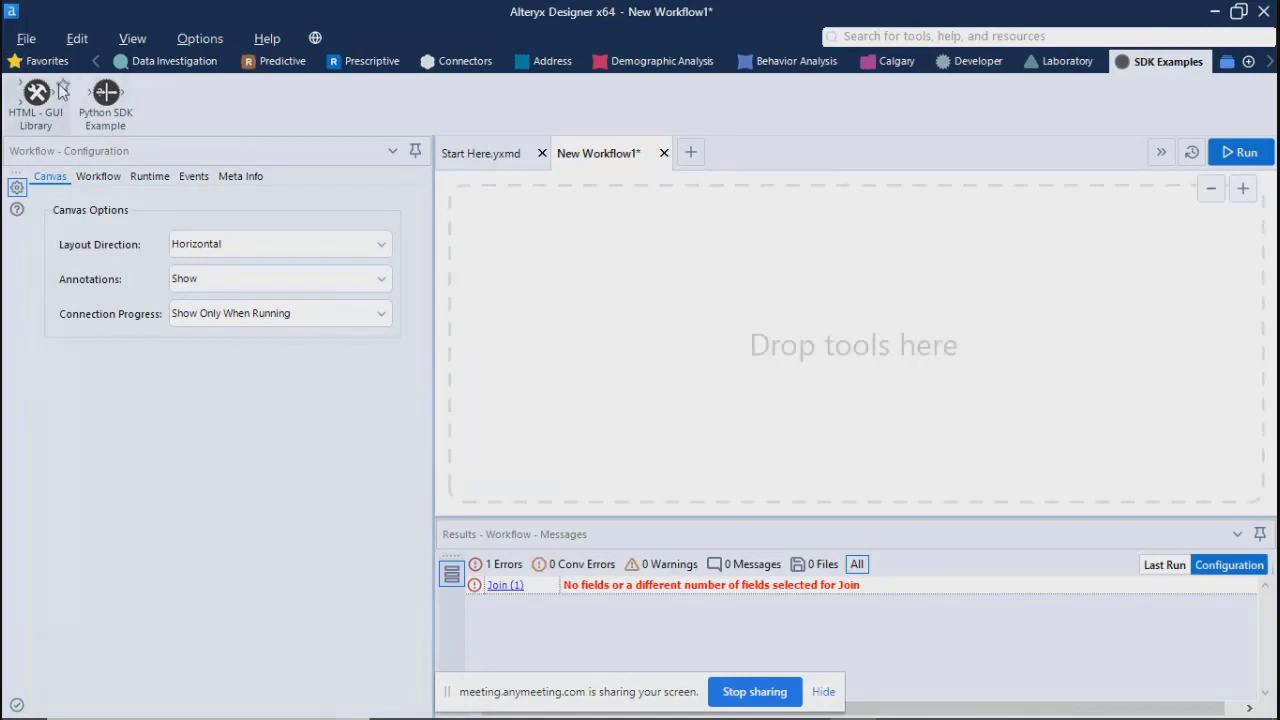
Step: Add an Input Data tool from the Favorites to the workflow canvas and show its configuration
{"action": "left_click", "coordinate": [140, 64]}
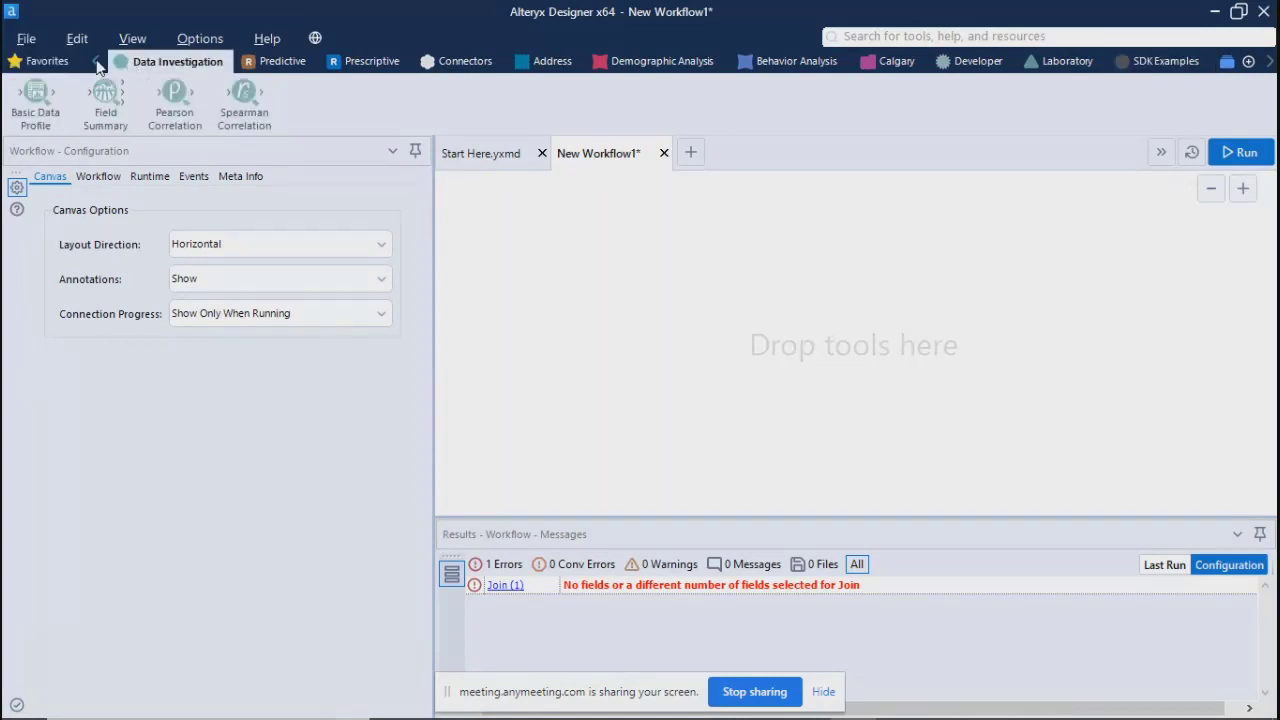
{"action": "left_click", "coordinate": [95, 61]}
{"action": "left_click", "coordinate": [48, 63]}
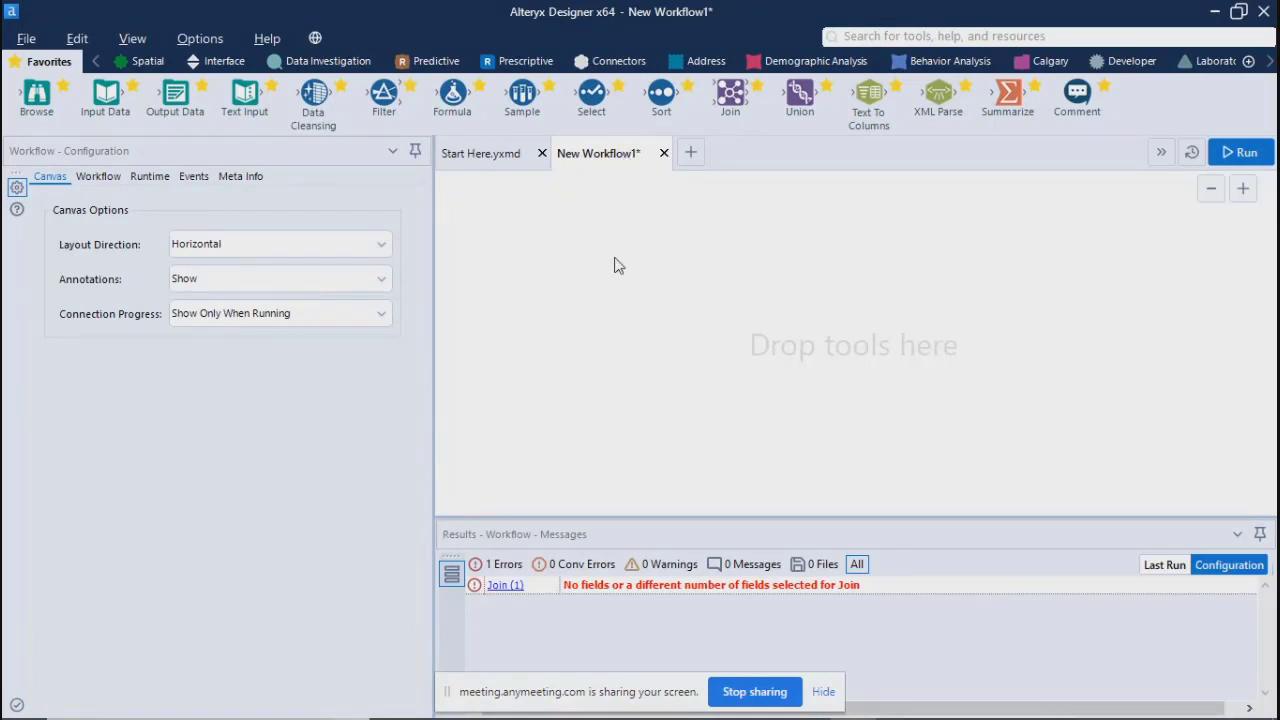
{"action": "left_click_drag", "start_coordinate": [505, 210], "coordinate": [1229, 476]}
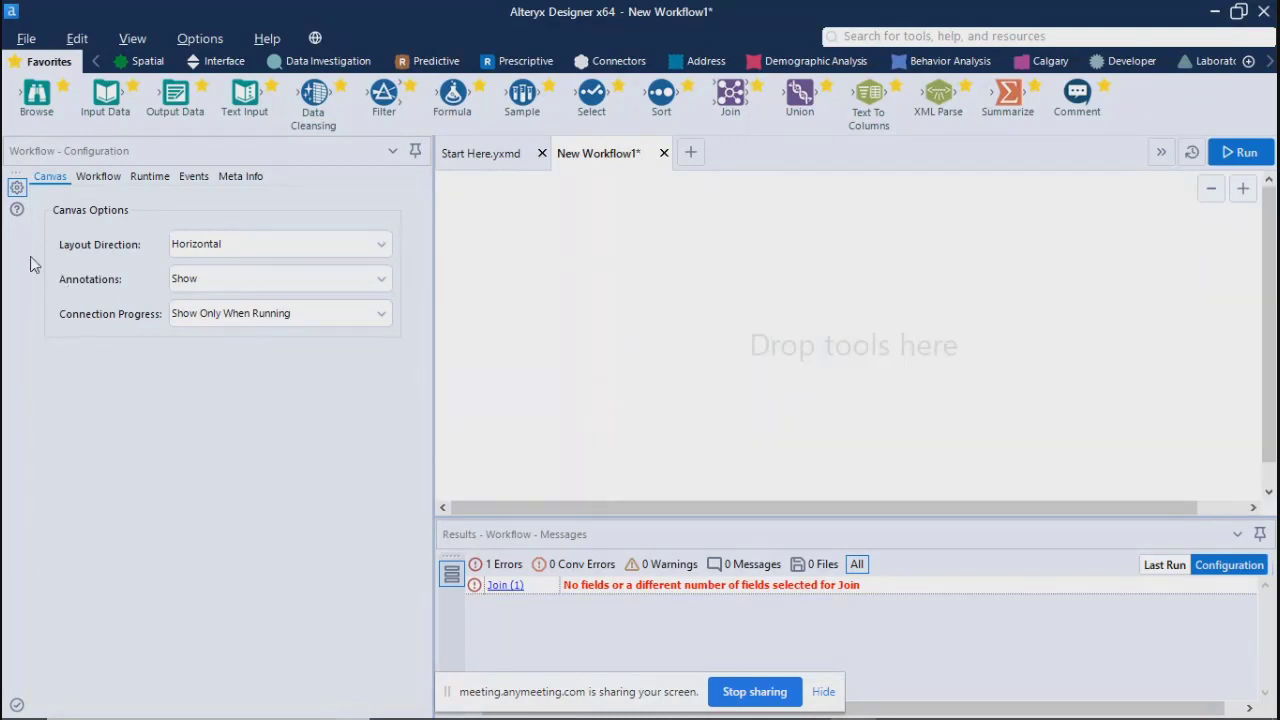
{"action": "left_click_drag", "start_coordinate": [108, 98], "coordinate": [567, 262]}
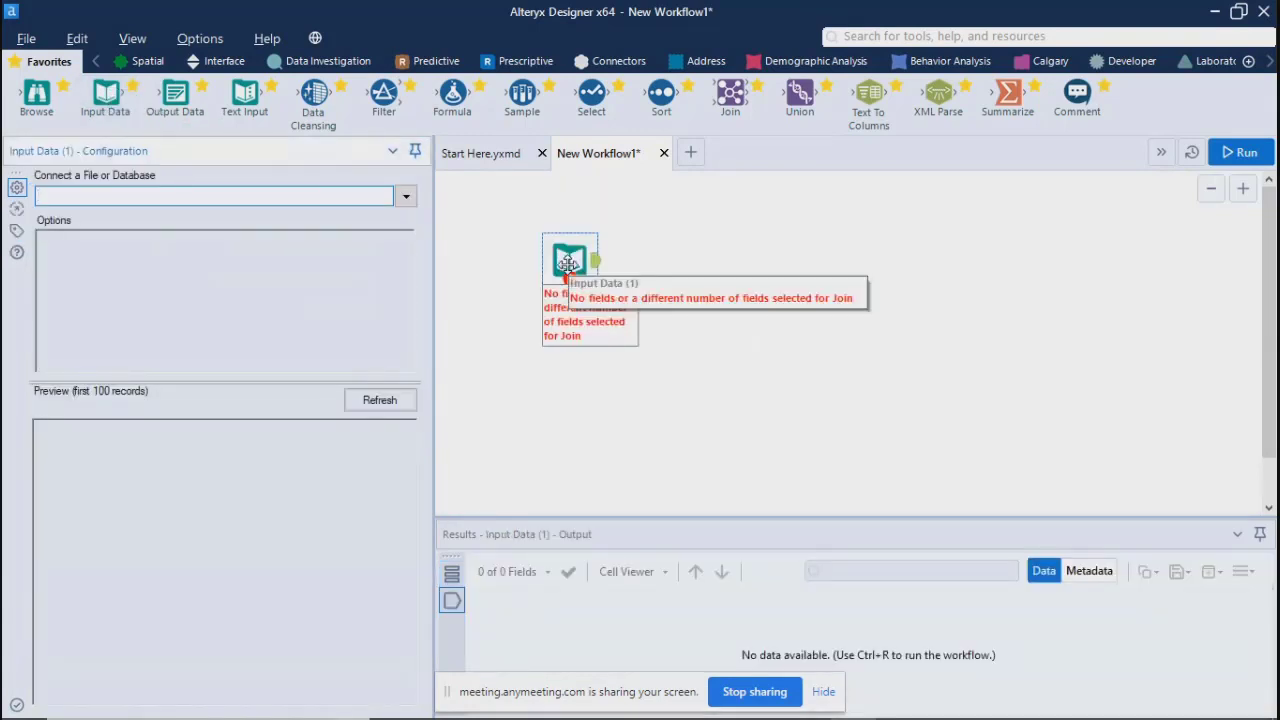
{"action": "left_click", "coordinate": [891, 332]}
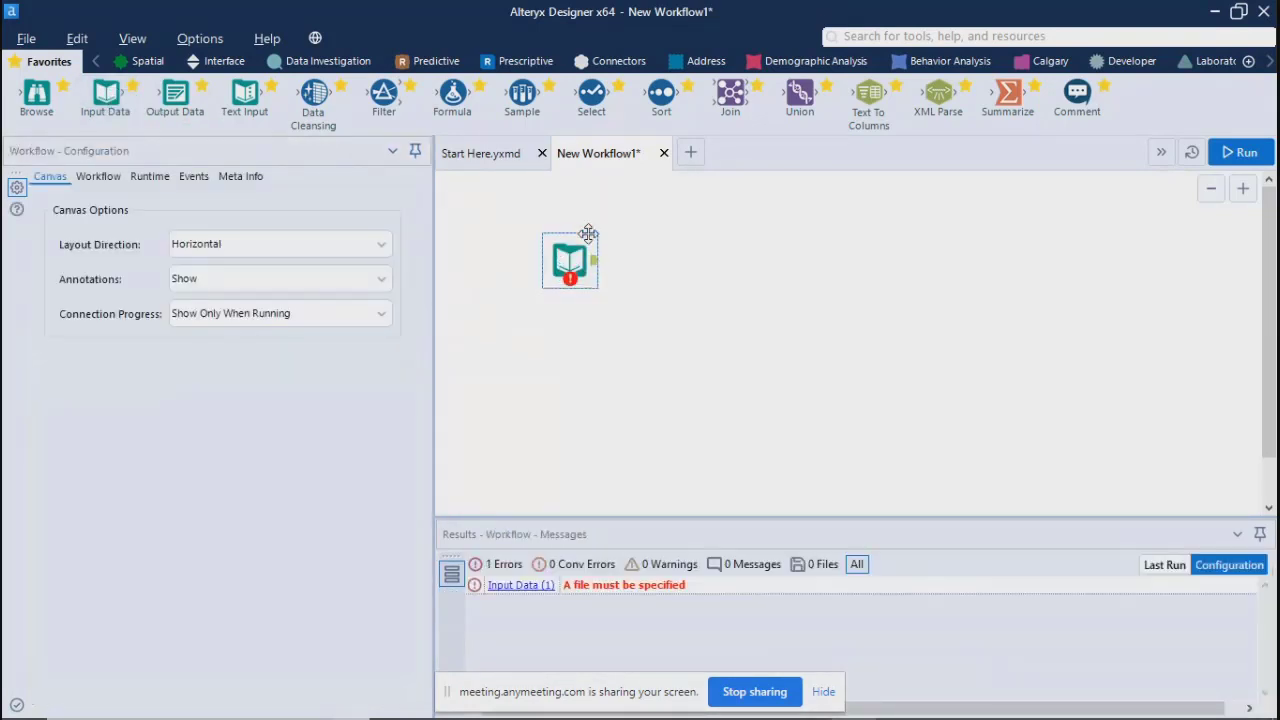
{"action": "left_click", "coordinate": [571, 262]}
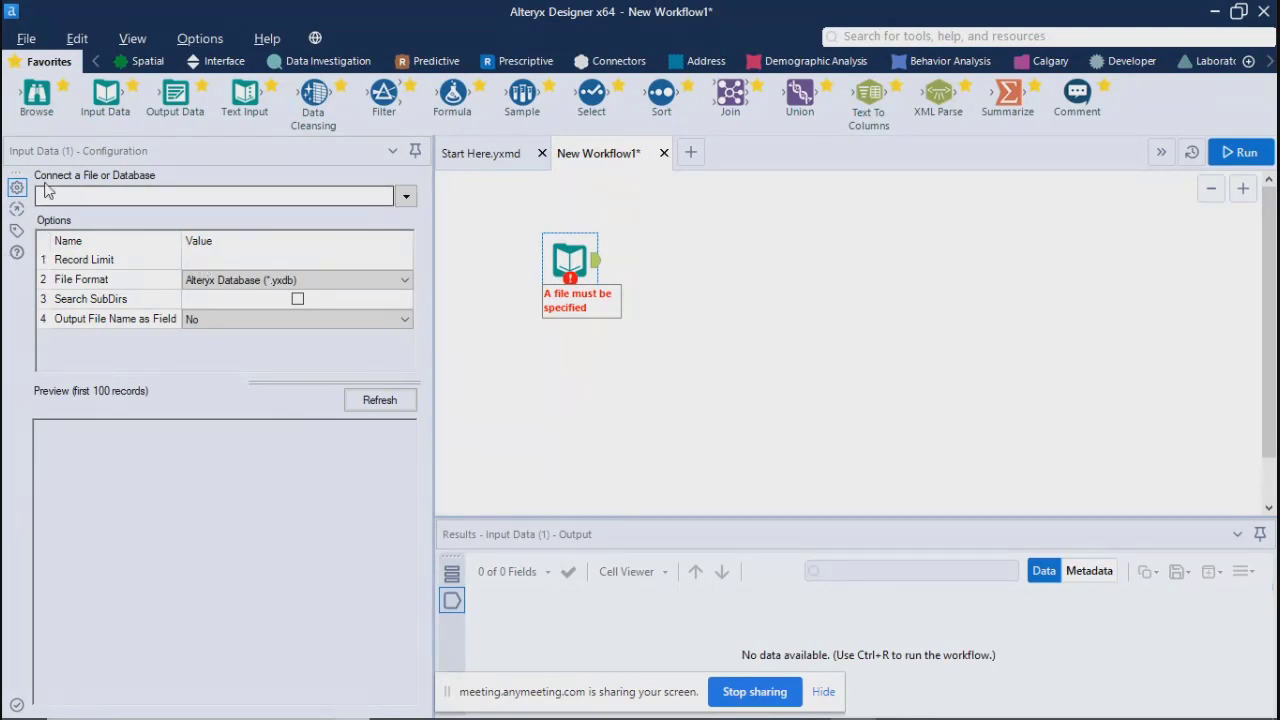
Step: Switch to the AnyMeeting session in Chrome and mute all attendees
{"action": "mouse_move", "coordinate": [640, 716]}
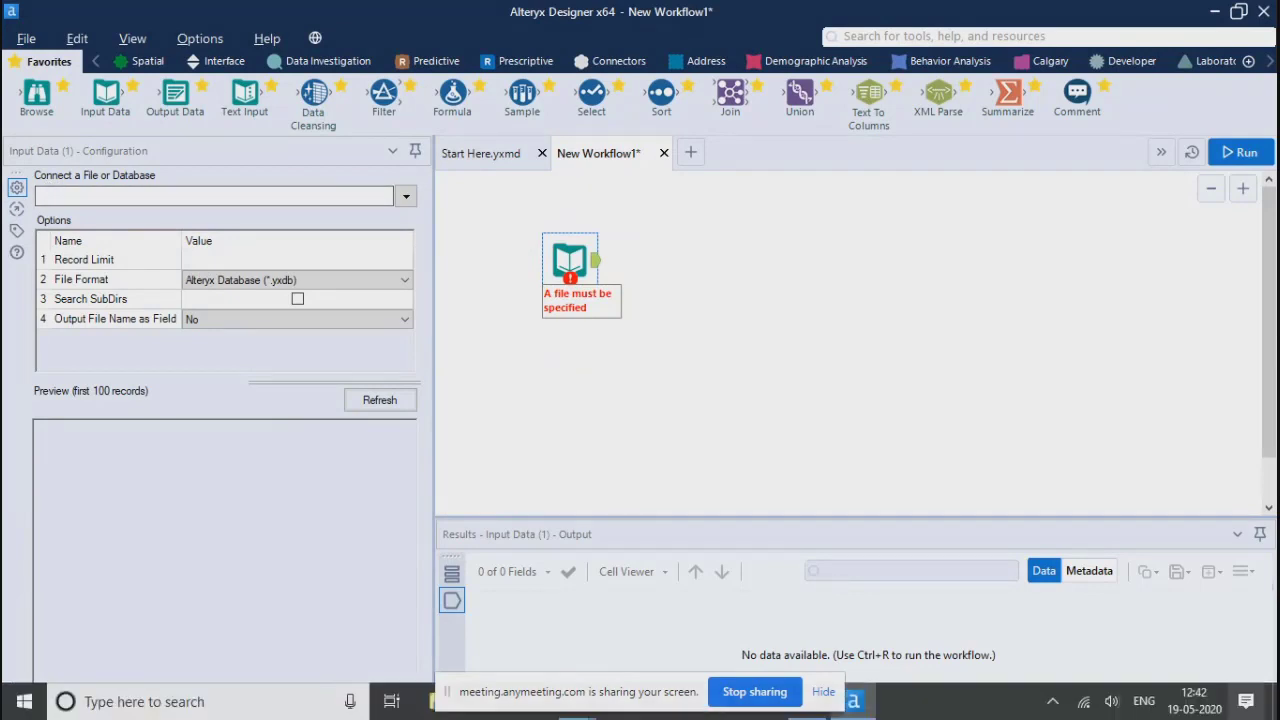
{"action": "left_click", "coordinate": [830, 694]}
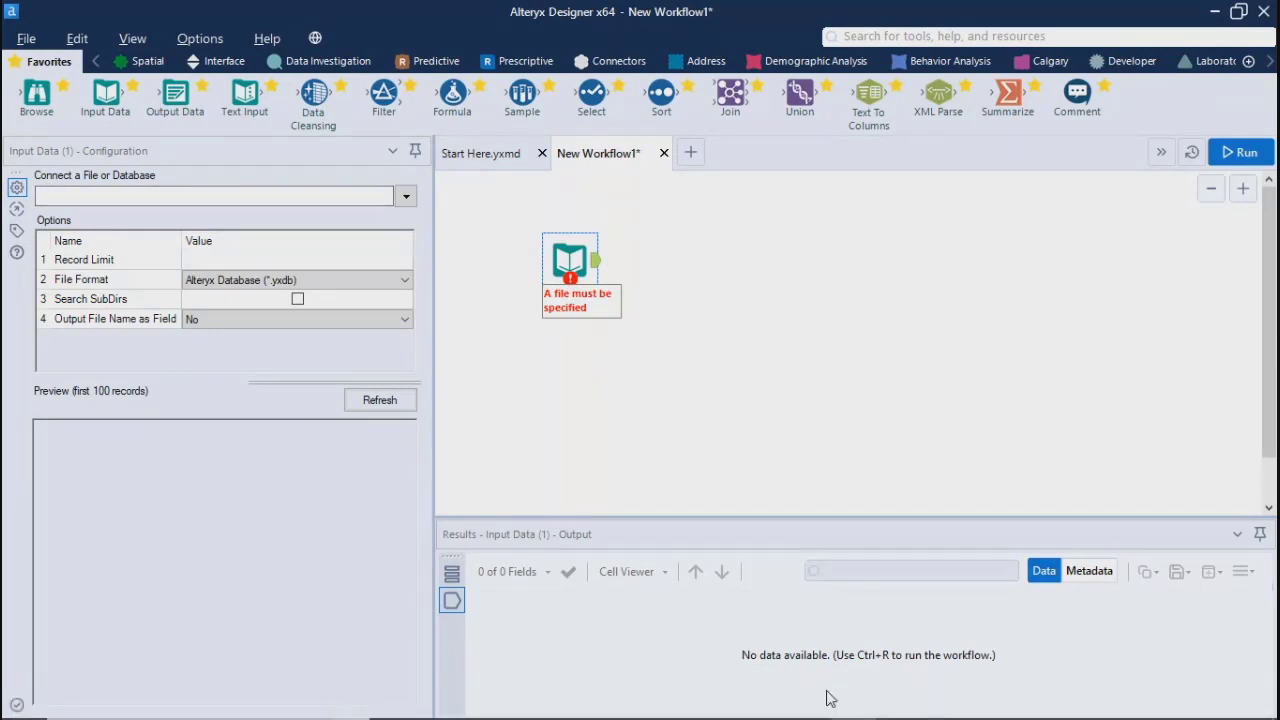
{"action": "mouse_move", "coordinate": [580, 701]}
{"action": "left_click", "coordinate": [480, 604]}
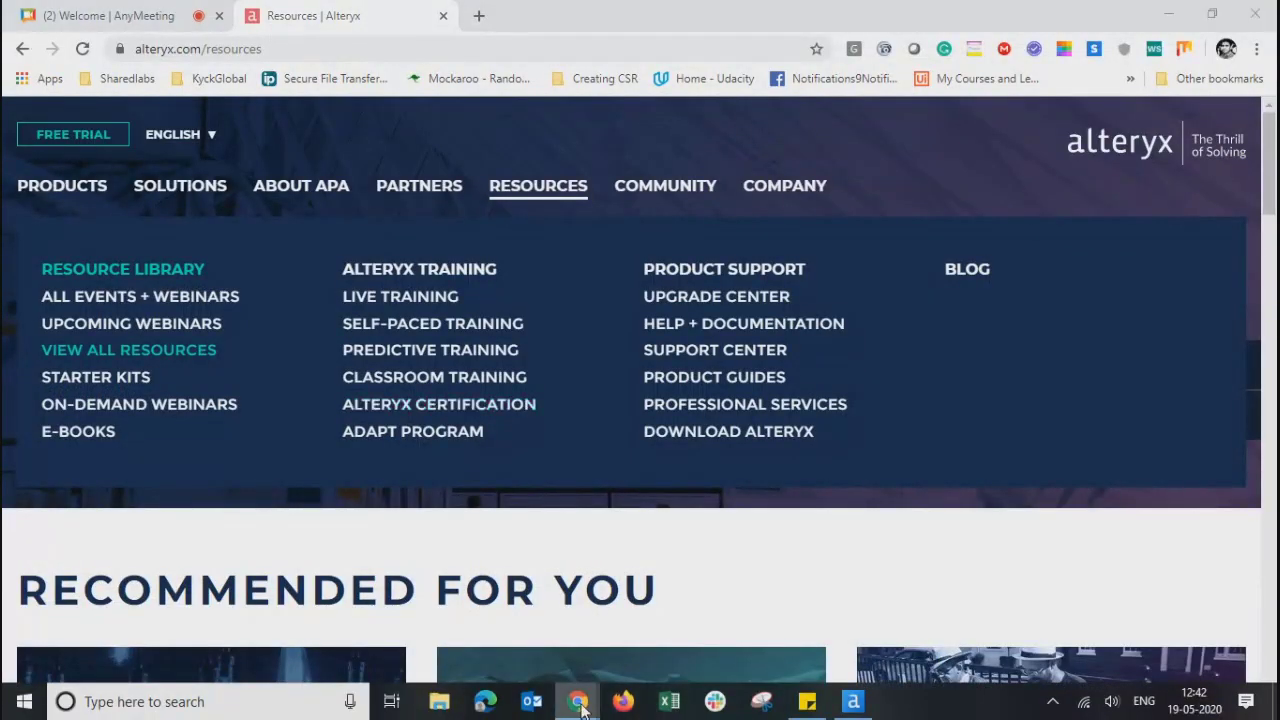
{"action": "mouse_move", "coordinate": [577, 701]}
{"action": "left_click", "coordinate": [670, 580]}
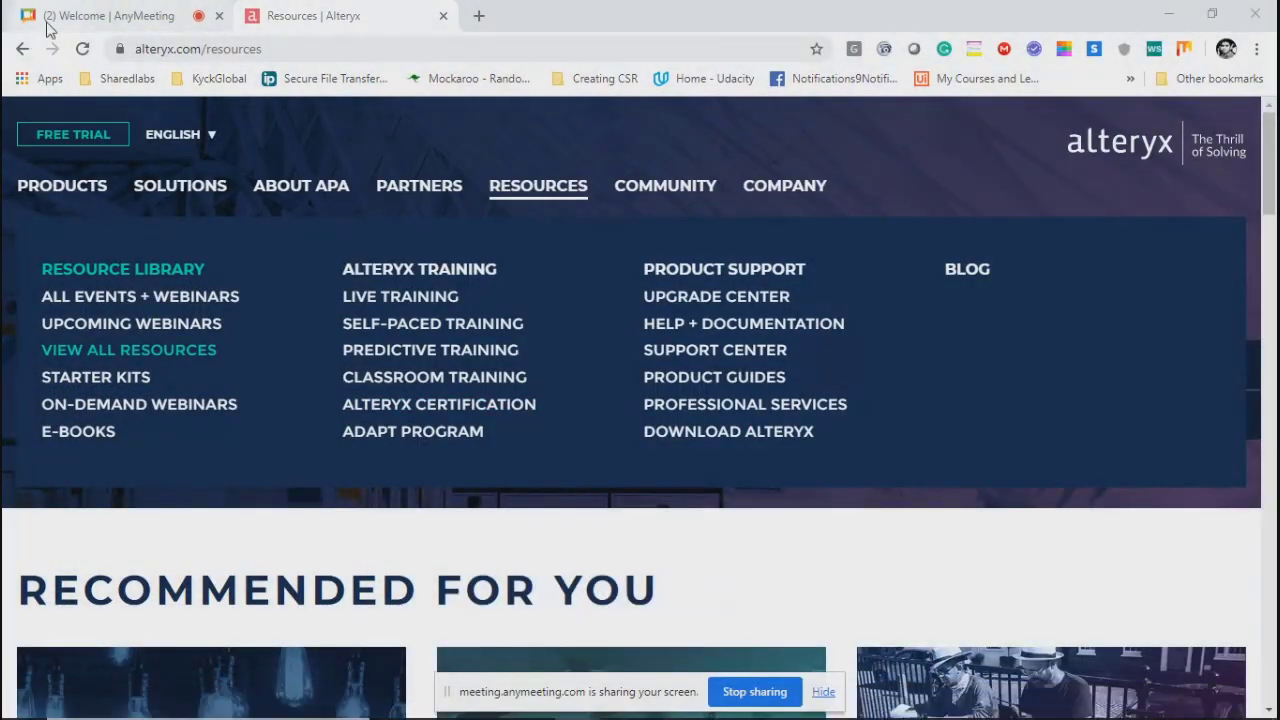
{"action": "left_click", "coordinate": [50, 20]}
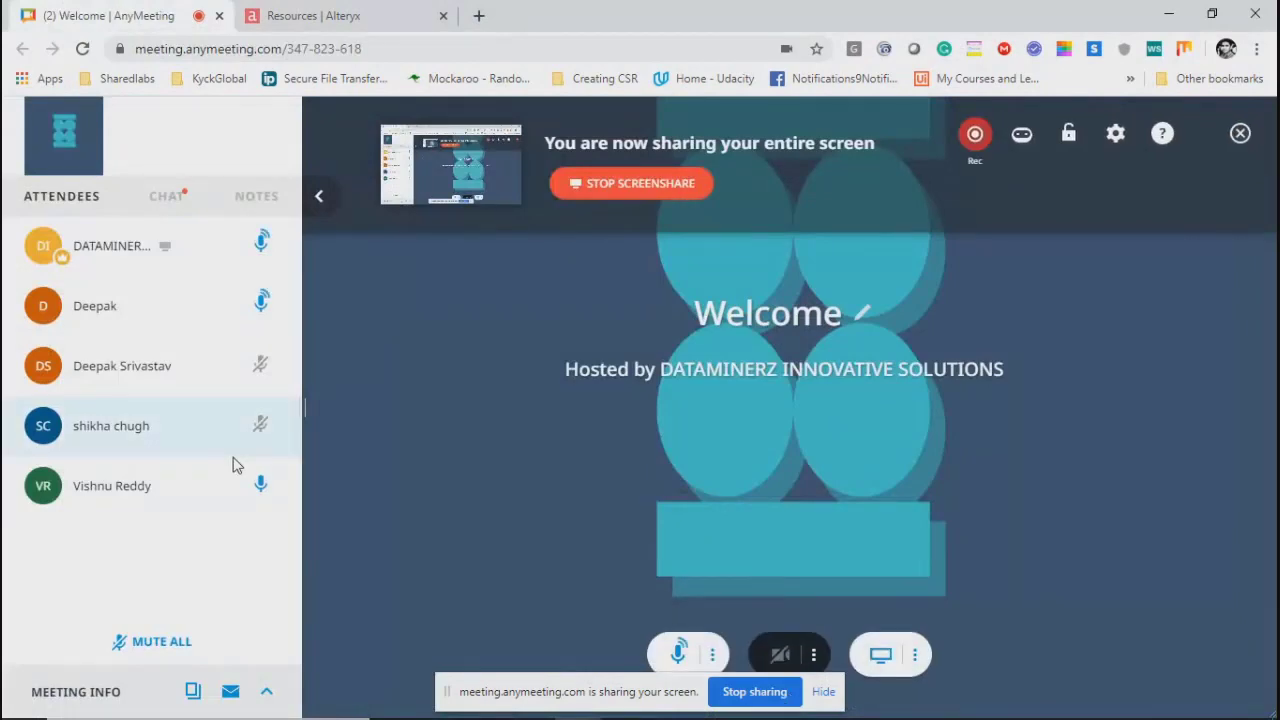
{"action": "left_click", "coordinate": [160, 641]}
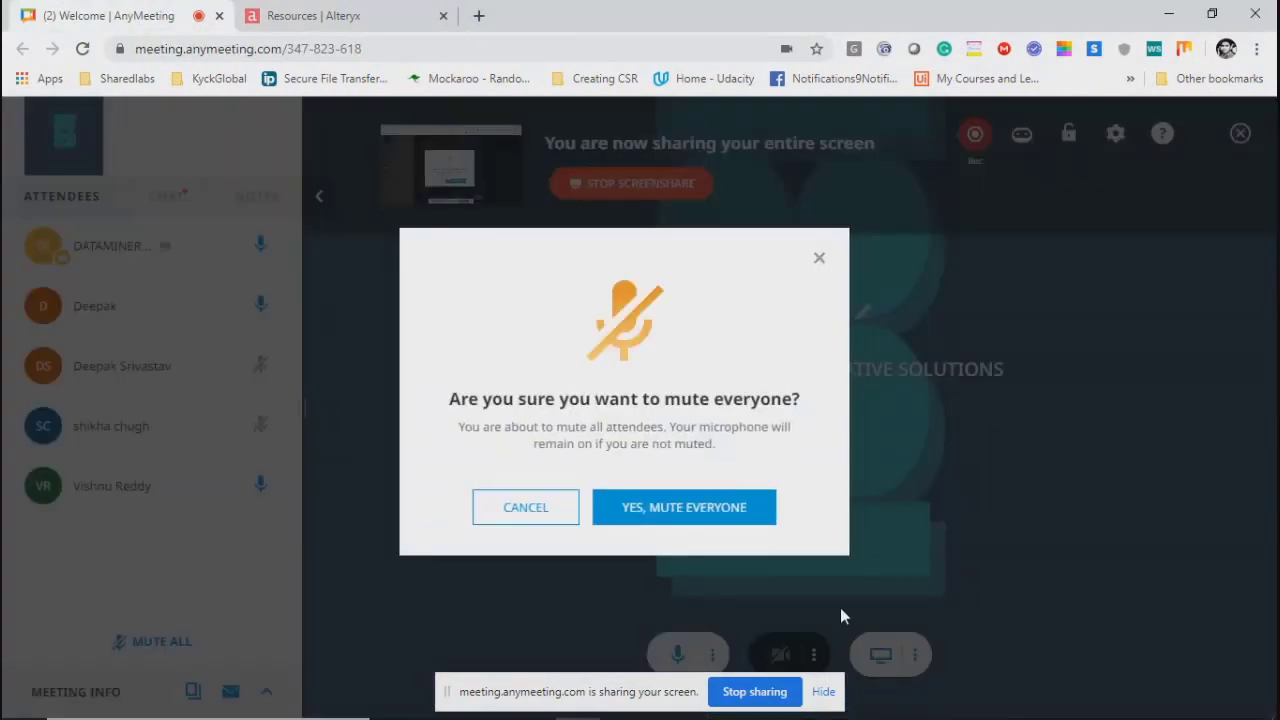
{"action": "left_click", "coordinate": [653, 513]}
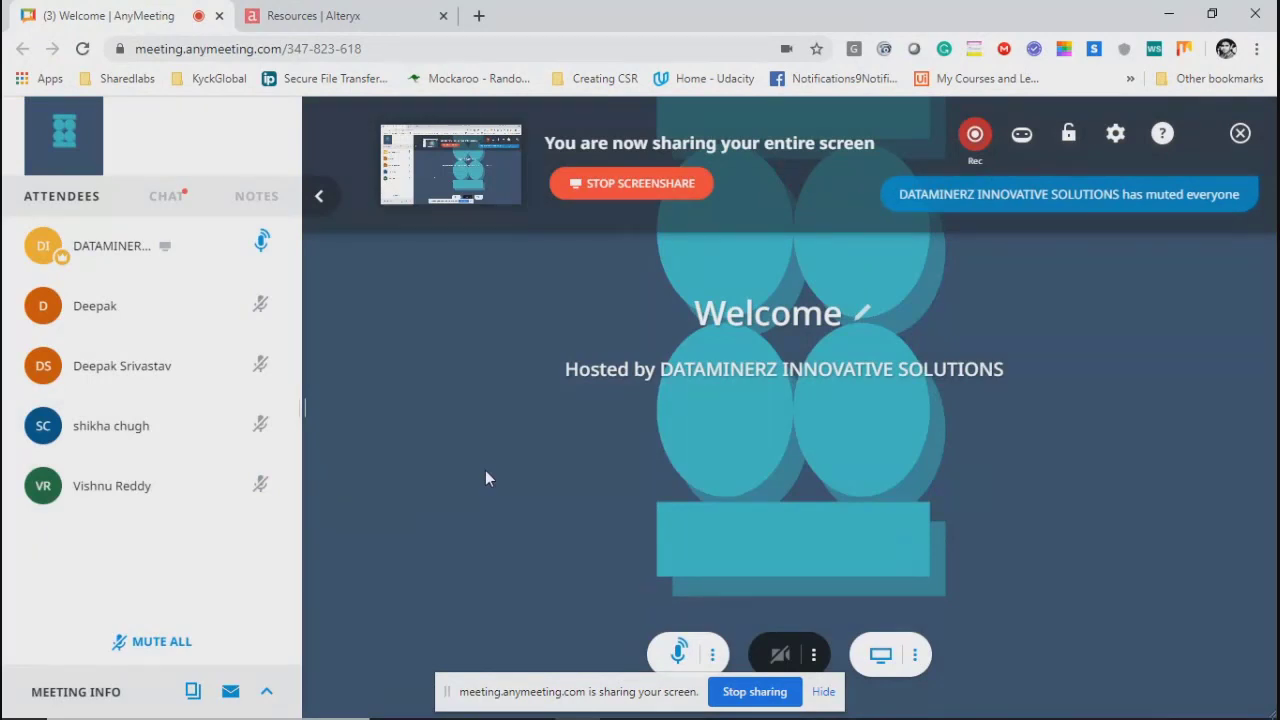
Step: Switch back to Alteryx Designer and clear the list of recent data connections for the Input Data tool
{"action": "left_click", "coordinate": [338, 16]}
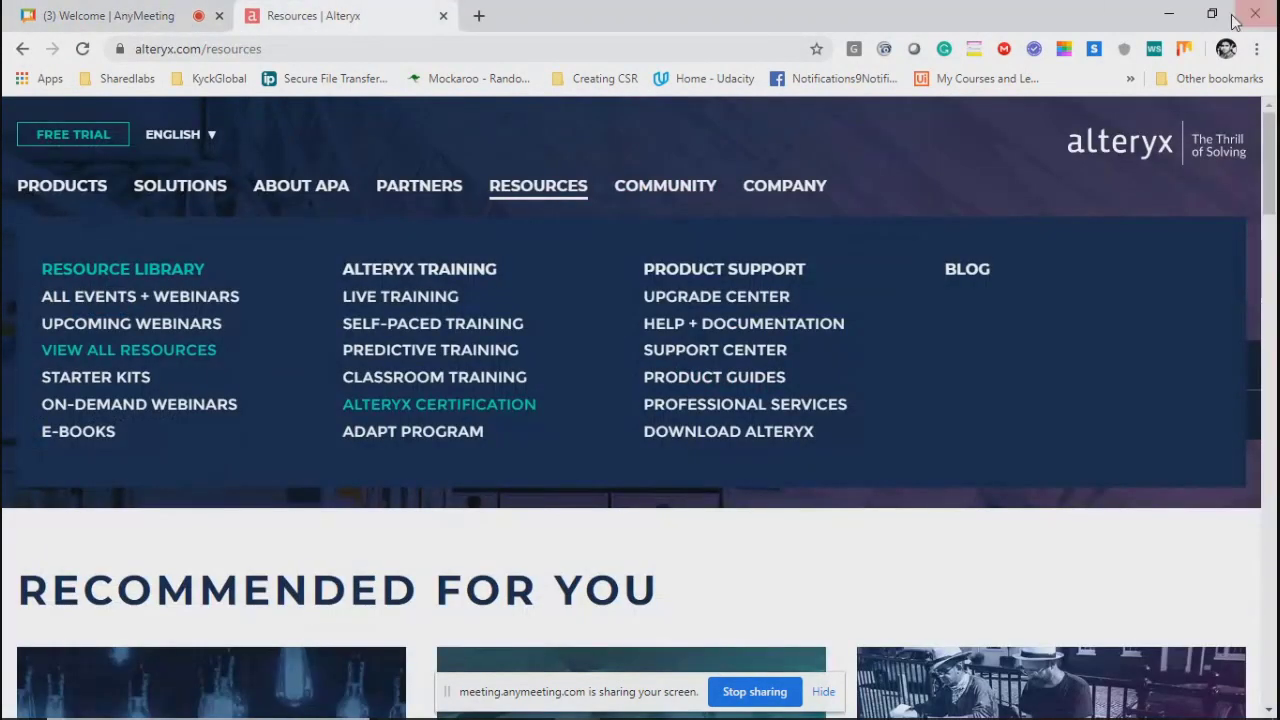
{"action": "left_click", "coordinate": [1168, 14]}
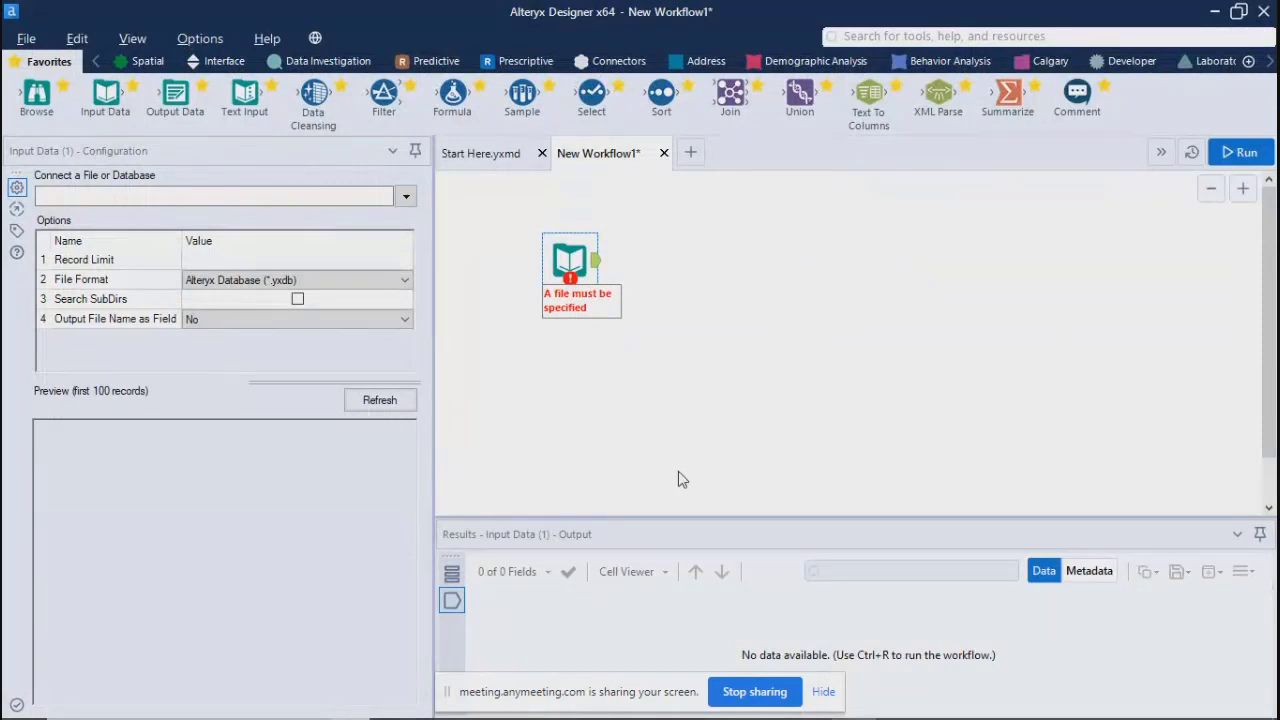
{"action": "left_click", "coordinate": [678, 473]}
{"action": "left_click", "coordinate": [571, 260]}
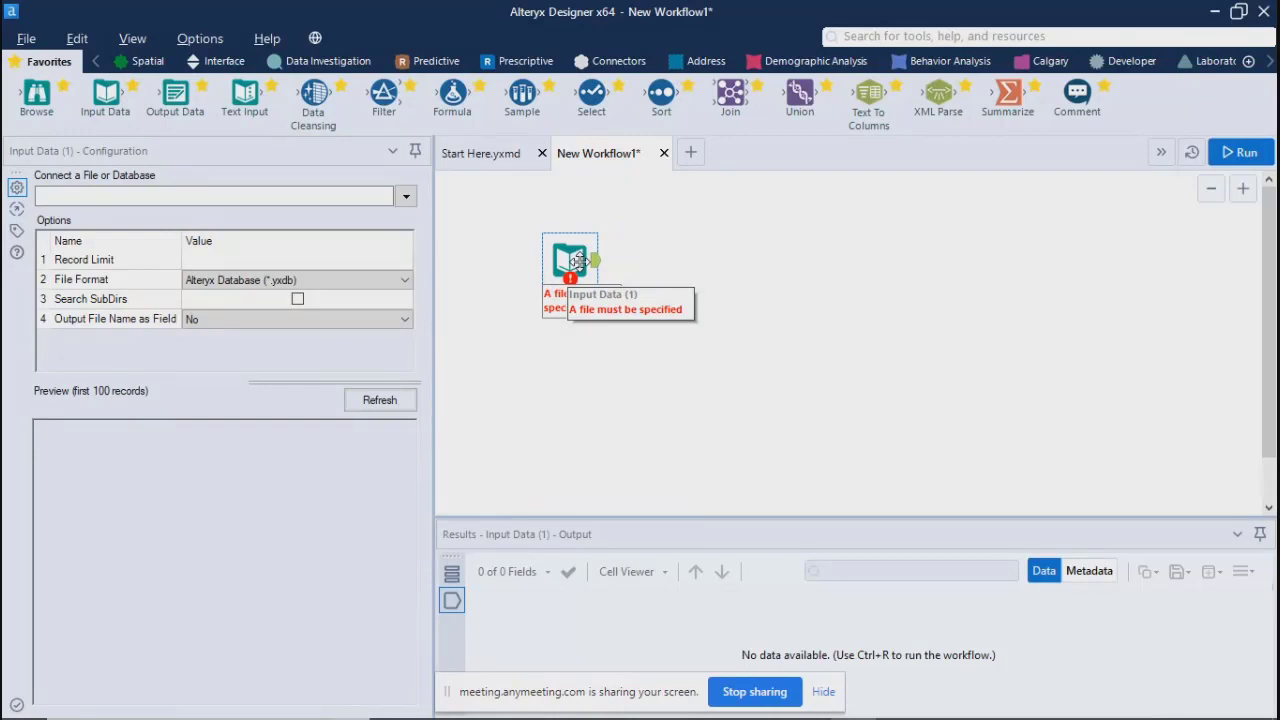
{"action": "left_click", "coordinate": [408, 197]}
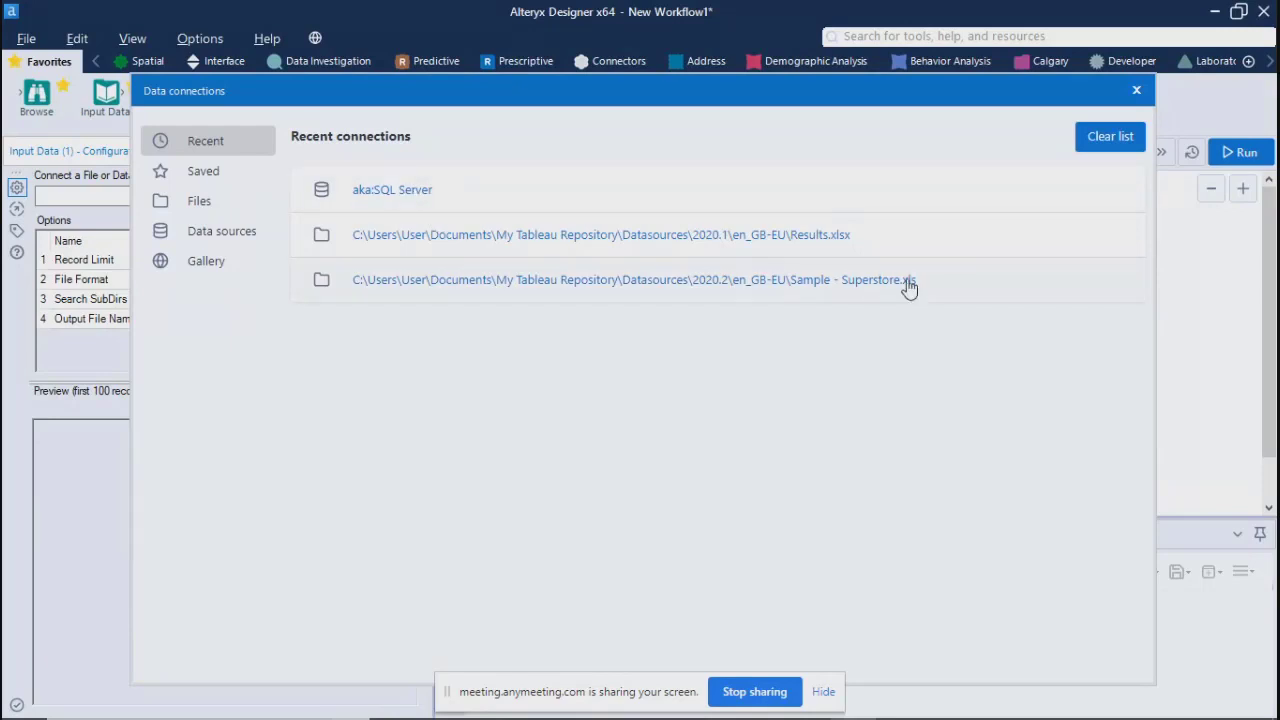
{"action": "left_click", "coordinate": [1100, 137]}
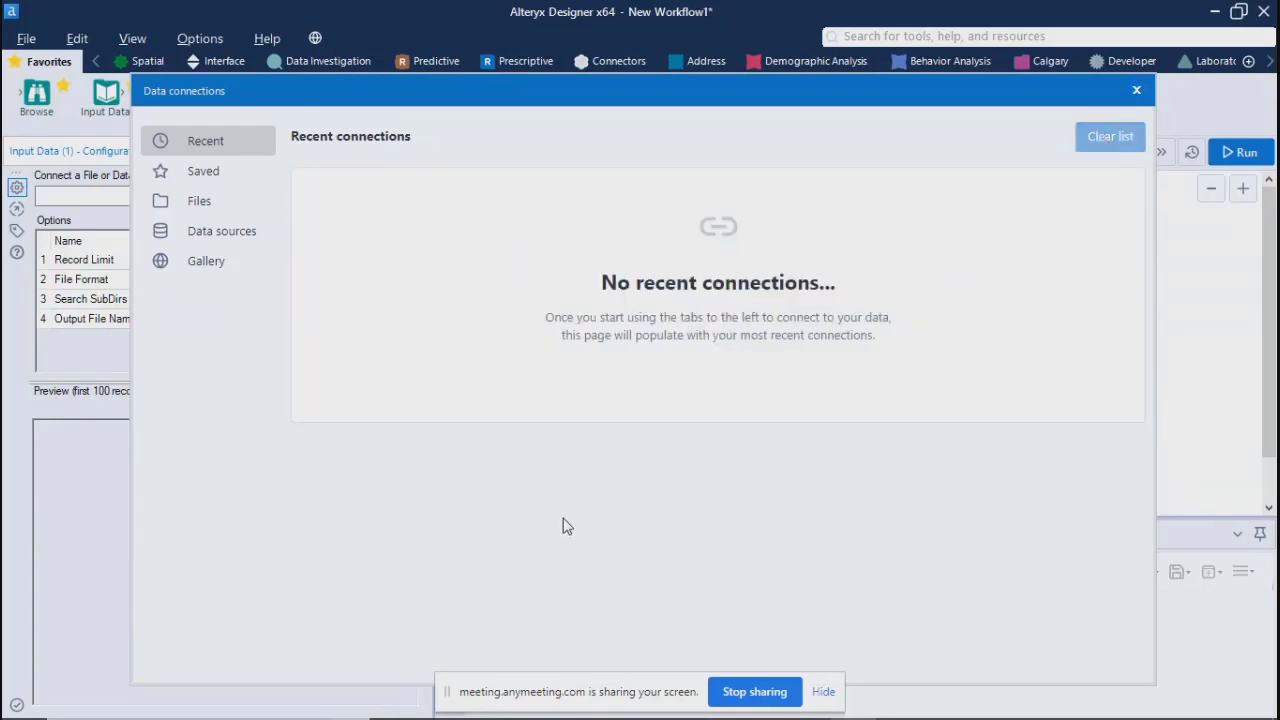
Step: Examine the saved connections and all the file types supported for file connections
{"action": "left_click", "coordinate": [205, 174]}
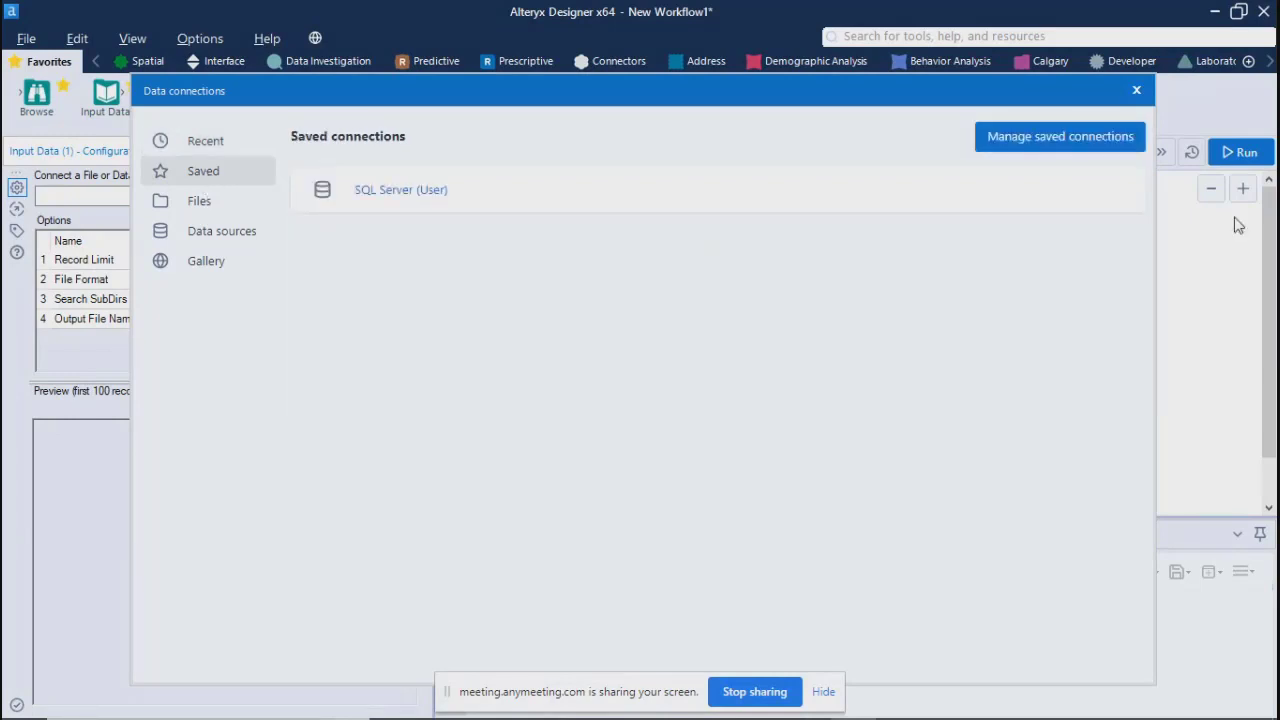
{"action": "left_click", "coordinate": [190, 204]}
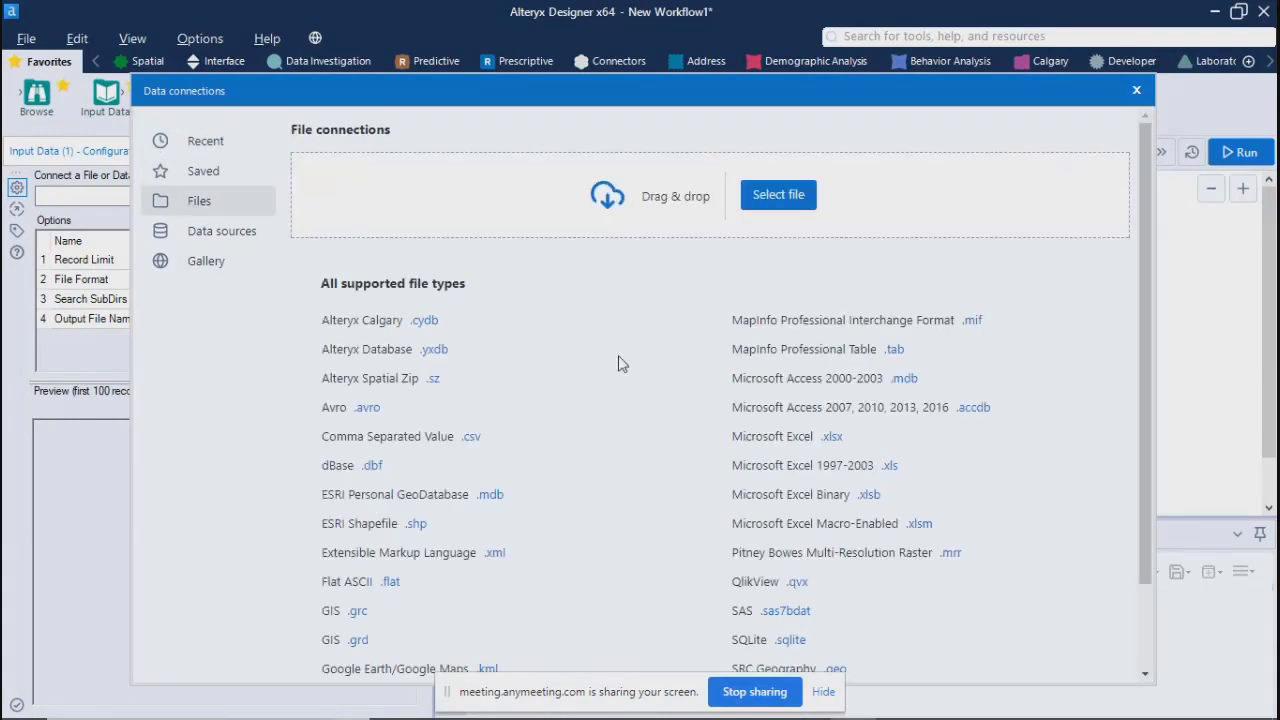
{"action": "scroll", "coordinate": [640, 364], "scroll_direction": "down", "scroll_amount": 2}
{"action": "scroll", "coordinate": [640, 364], "scroll_direction": "up", "scroll_amount": 2}
{"action": "scroll", "coordinate": [640, 364], "scroll_direction": "down", "scroll_amount": 2}
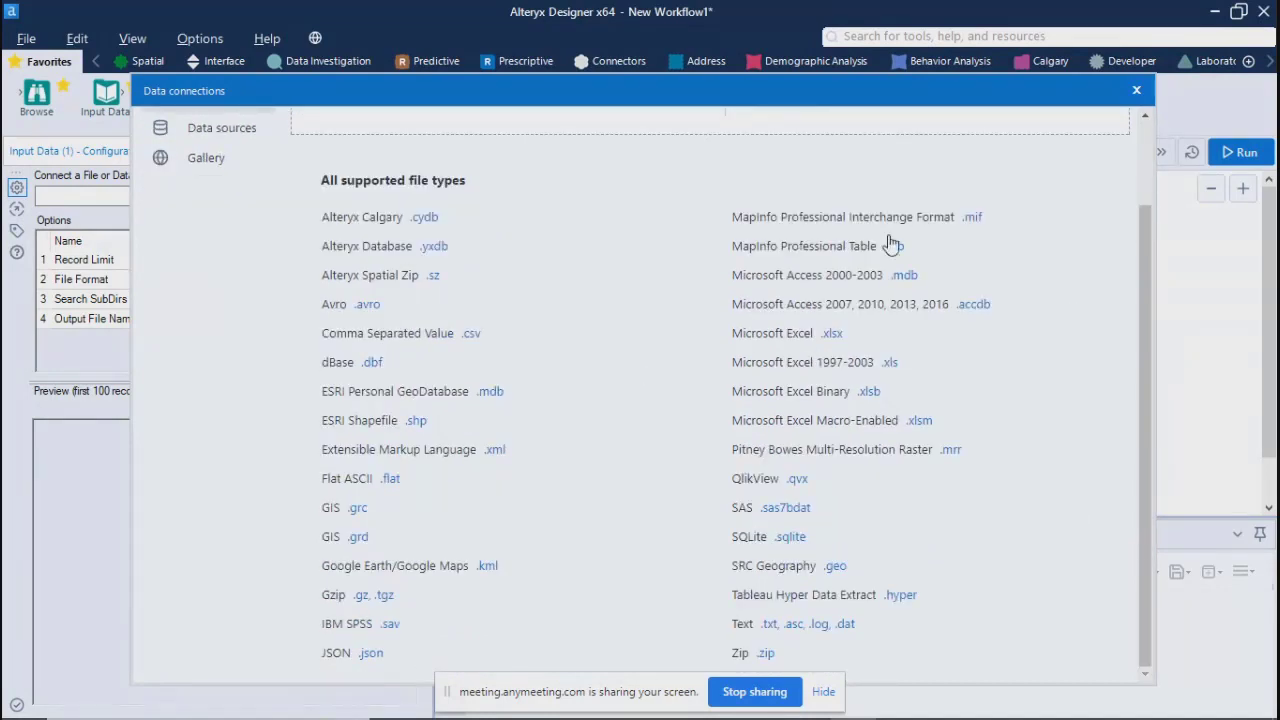
{"action": "left_click", "coordinate": [824, 691]}
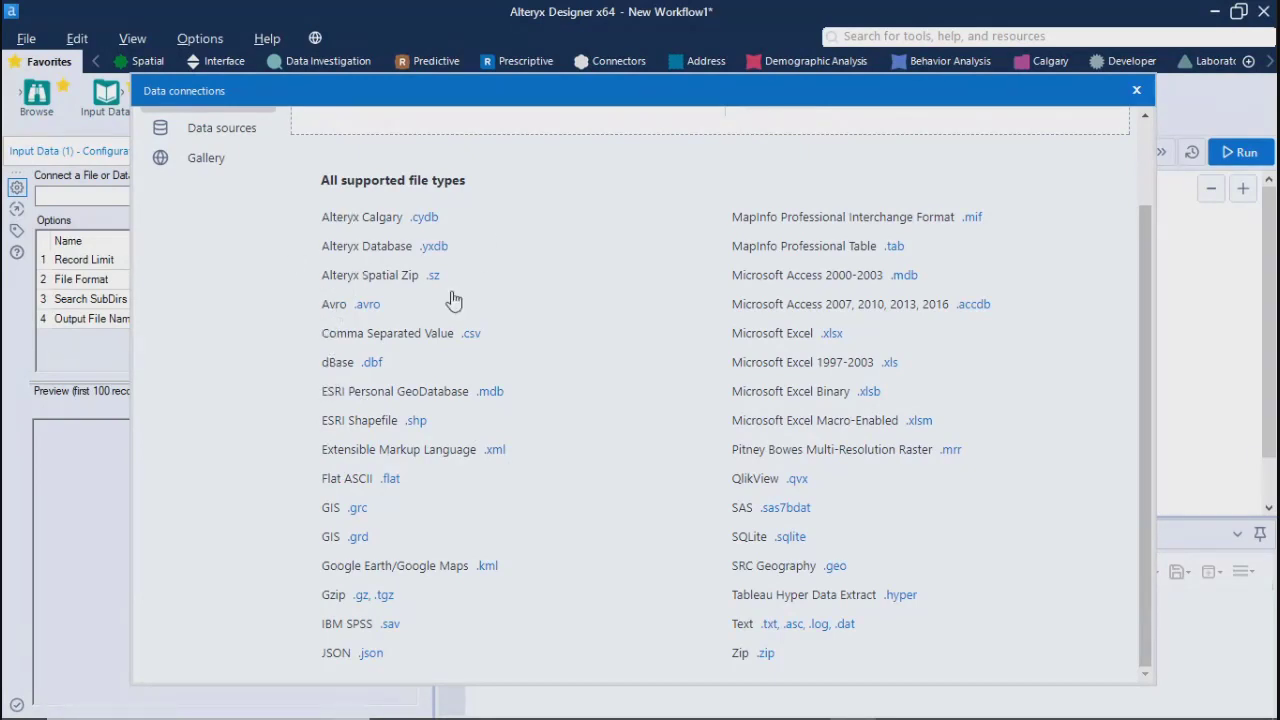
{"action": "scroll", "coordinate": [595, 440], "scroll_direction": "up", "scroll_amount": 2}
{"action": "scroll", "coordinate": [595, 440], "scroll_direction": "down", "scroll_amount": 2}
{"action": "scroll", "coordinate": [595, 441], "scroll_direction": "up", "scroll_amount": 2}
{"action": "scroll", "coordinate": [595, 450], "scroll_direction": "down", "scroll_amount": 2}
{"action": "scroll", "coordinate": [597, 457], "scroll_direction": "up", "scroll_amount": 2}
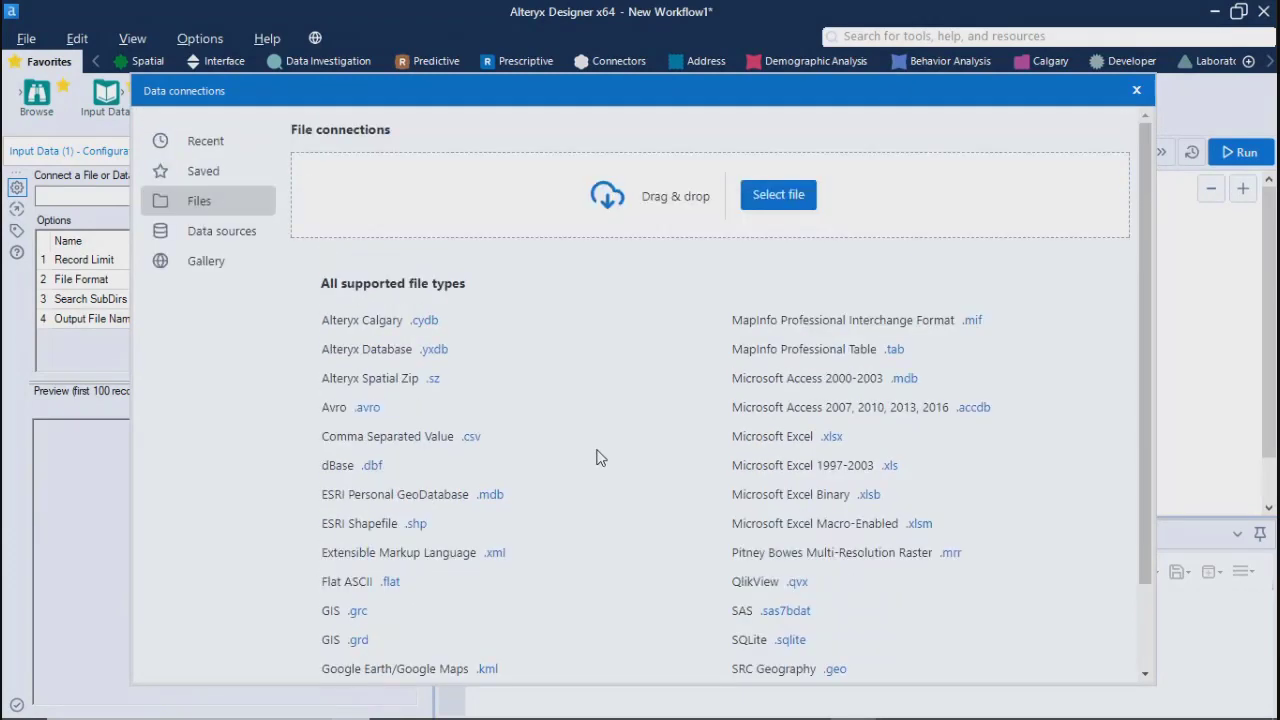
Step: Look through the full list of database and cloud data sources with their Quick connect, ODBC and OleDB options
{"action": "left_click", "coordinate": [199, 235]}
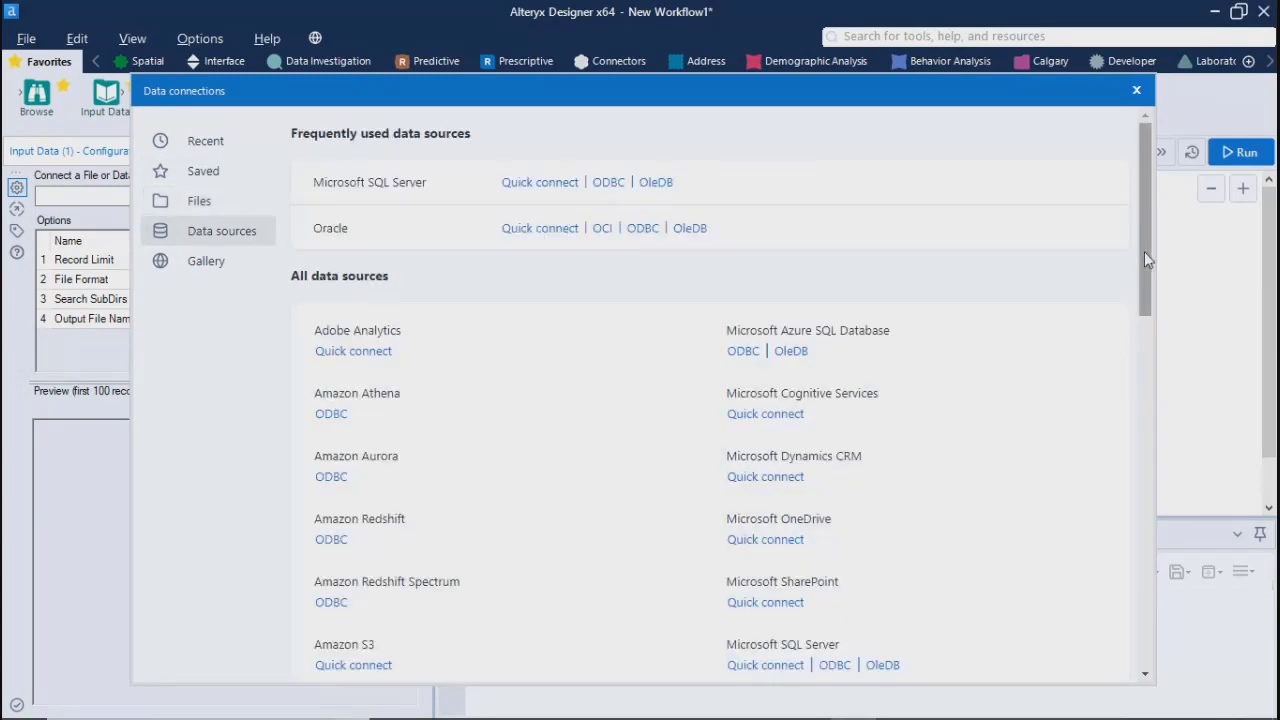
{"action": "left_click_drag", "start_coordinate": [1144, 251], "coordinate": [1100, 191]}
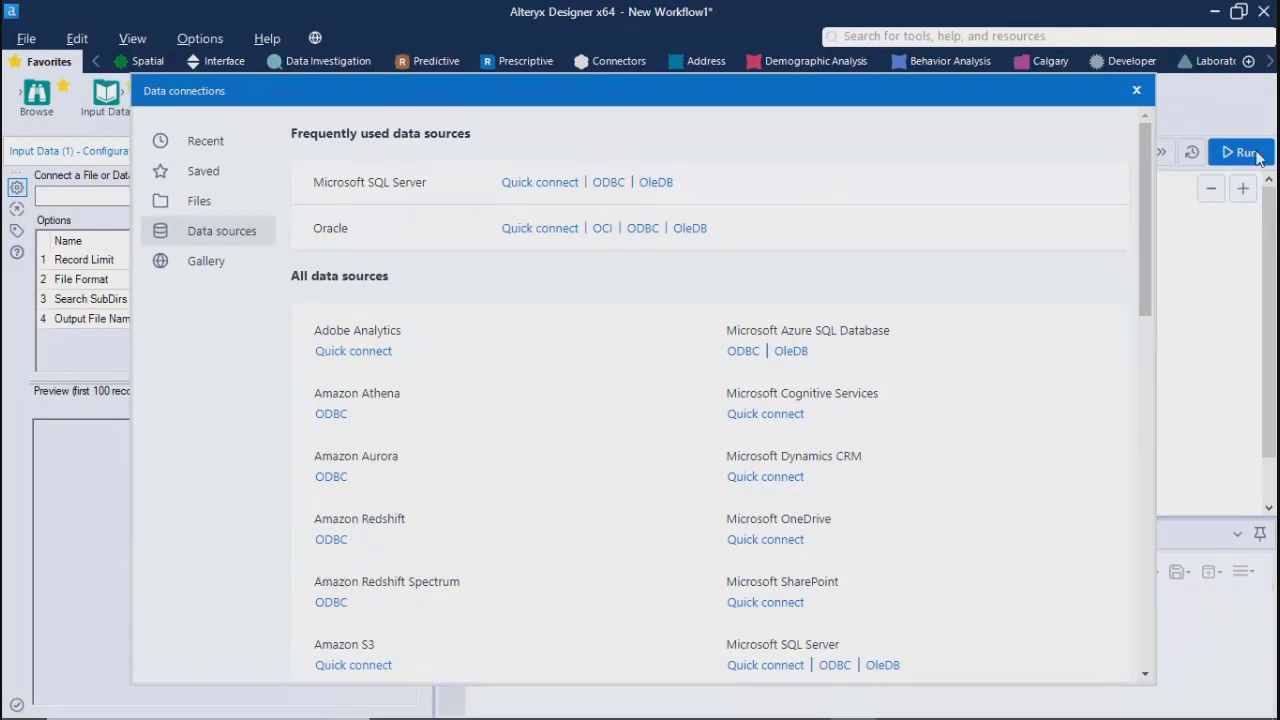
{"action": "left_click_drag", "start_coordinate": [1143, 218], "coordinate": [1143, 318]}
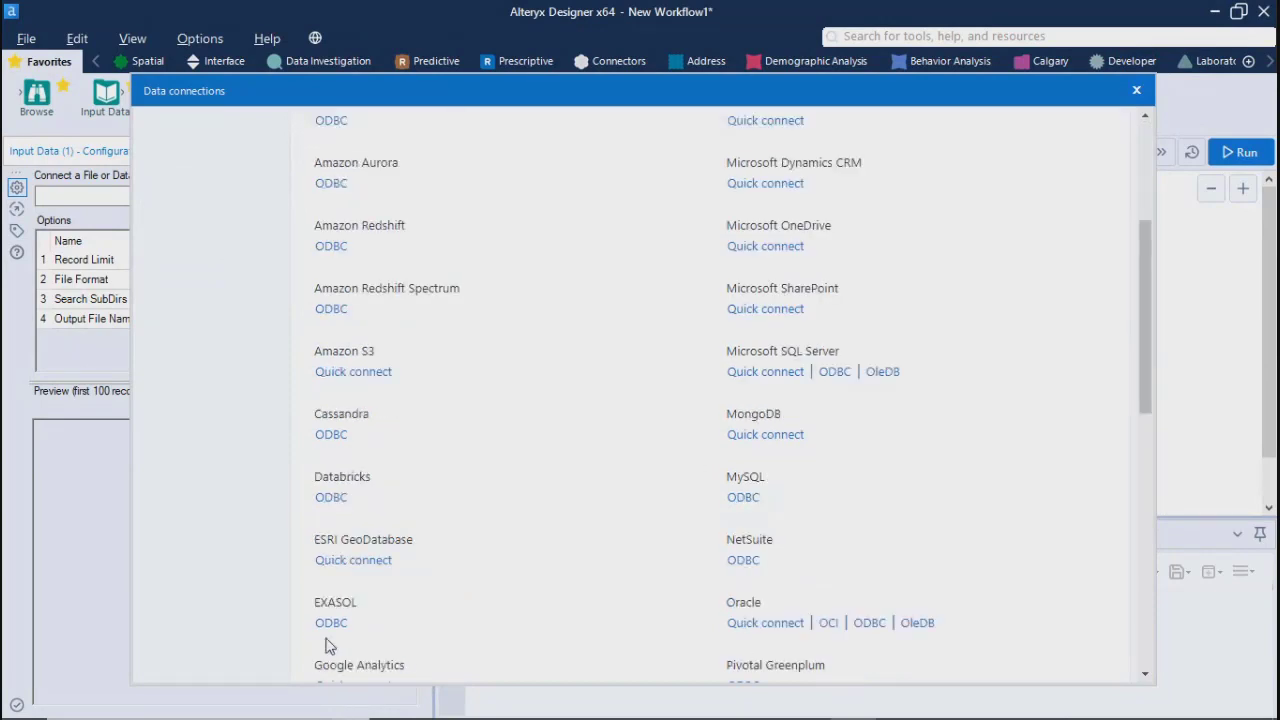
{"action": "scroll", "coordinate": [440, 512], "scroll_direction": "down", "scroll_amount": 8}
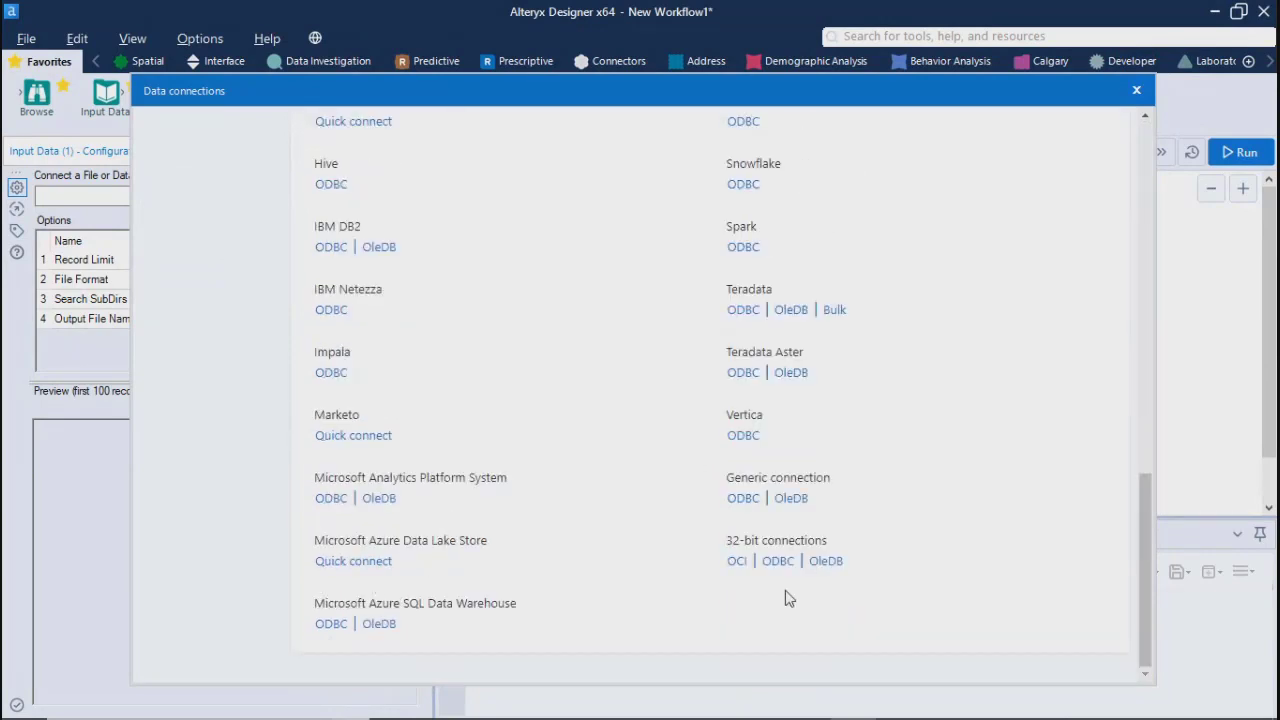
Step: Review the frequently used Microsoft SQL Server and Oracle data sources and the gallery connections page
{"action": "scroll", "coordinate": [785, 590], "scroll_direction": "up", "scroll_amount": 15}
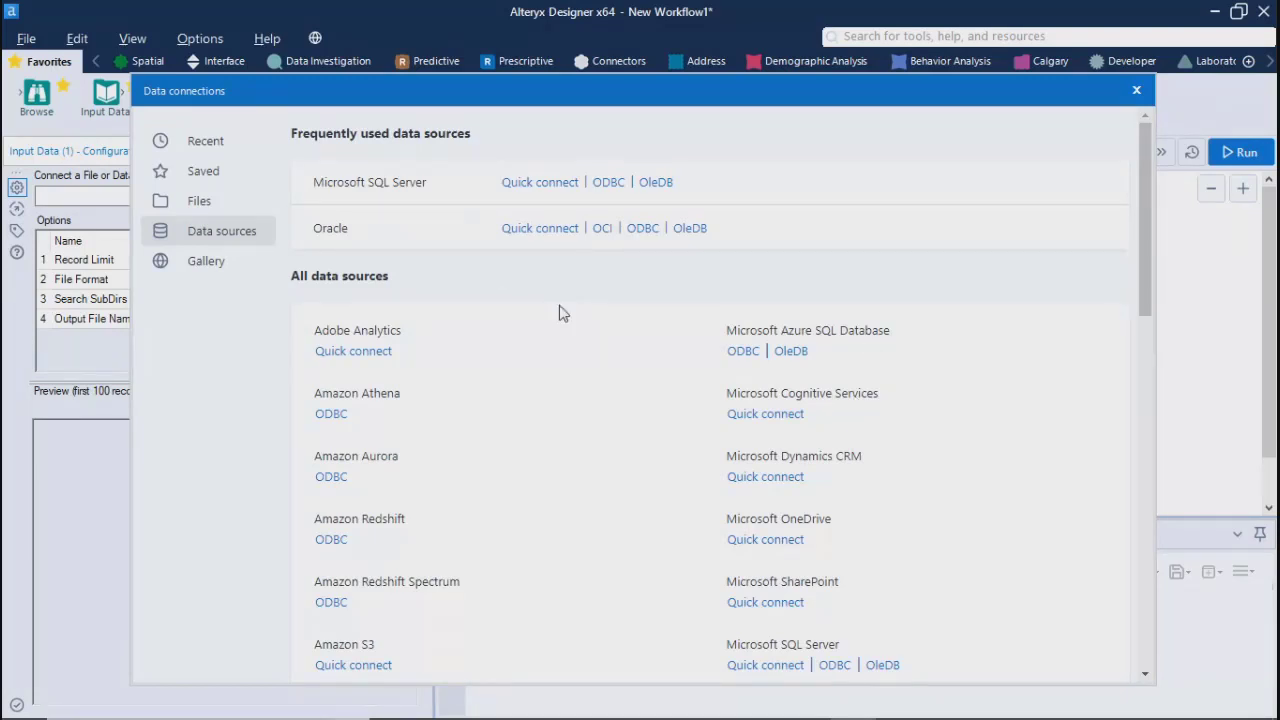
{"action": "left_click_drag", "start_coordinate": [323, 182], "coordinate": [734, 171]}
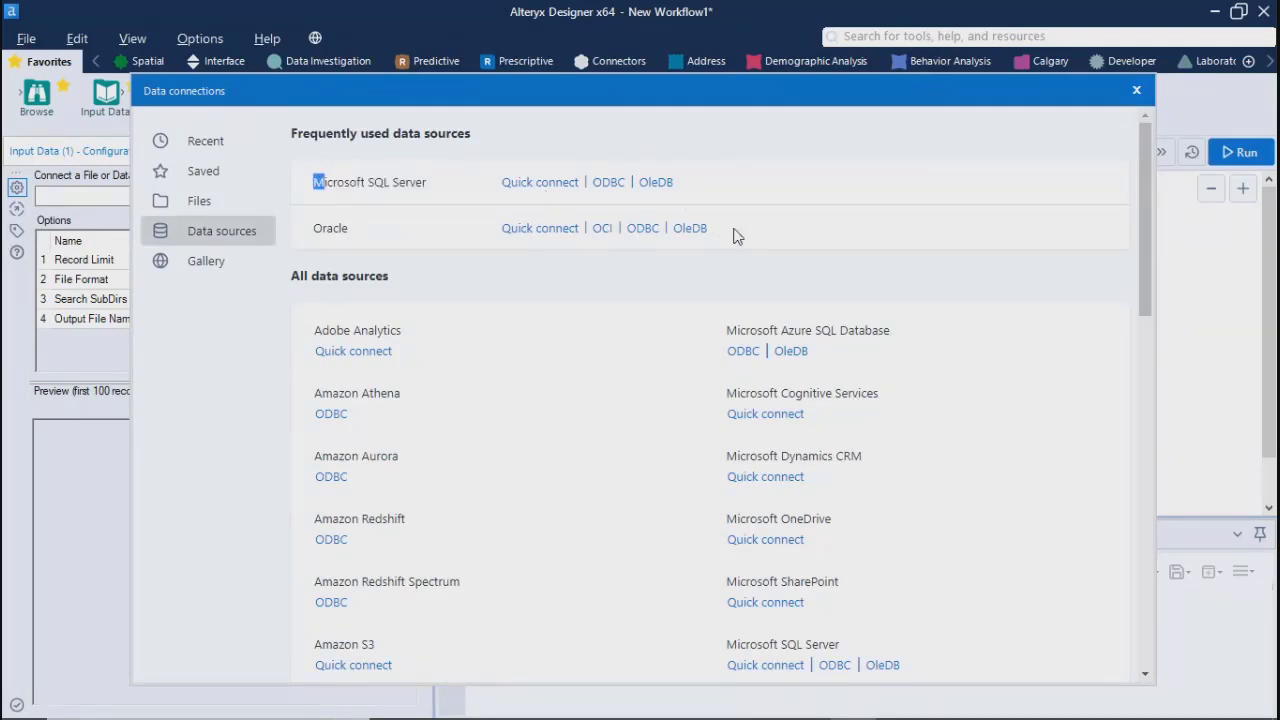
{"action": "left_click", "coordinate": [618, 272]}
{"action": "left_click", "coordinate": [199, 266]}
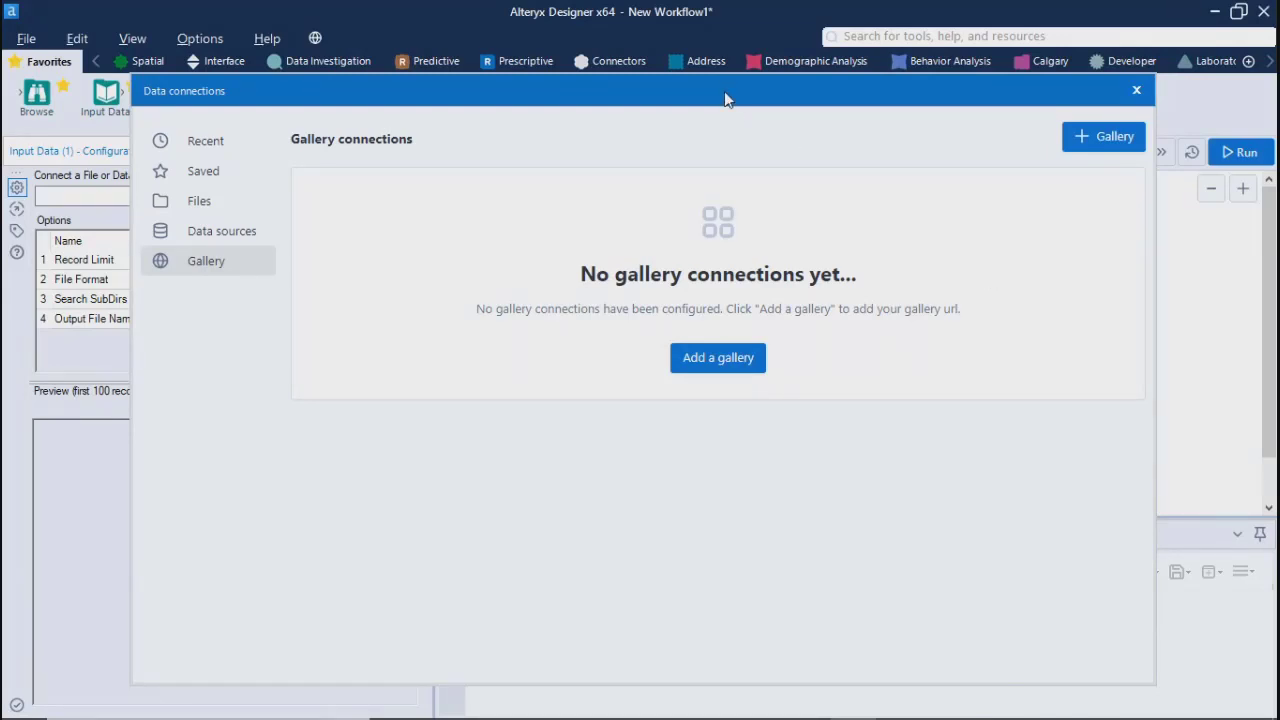
{"action": "left_click_drag", "start_coordinate": [726, 97], "coordinate": [760, 91]}
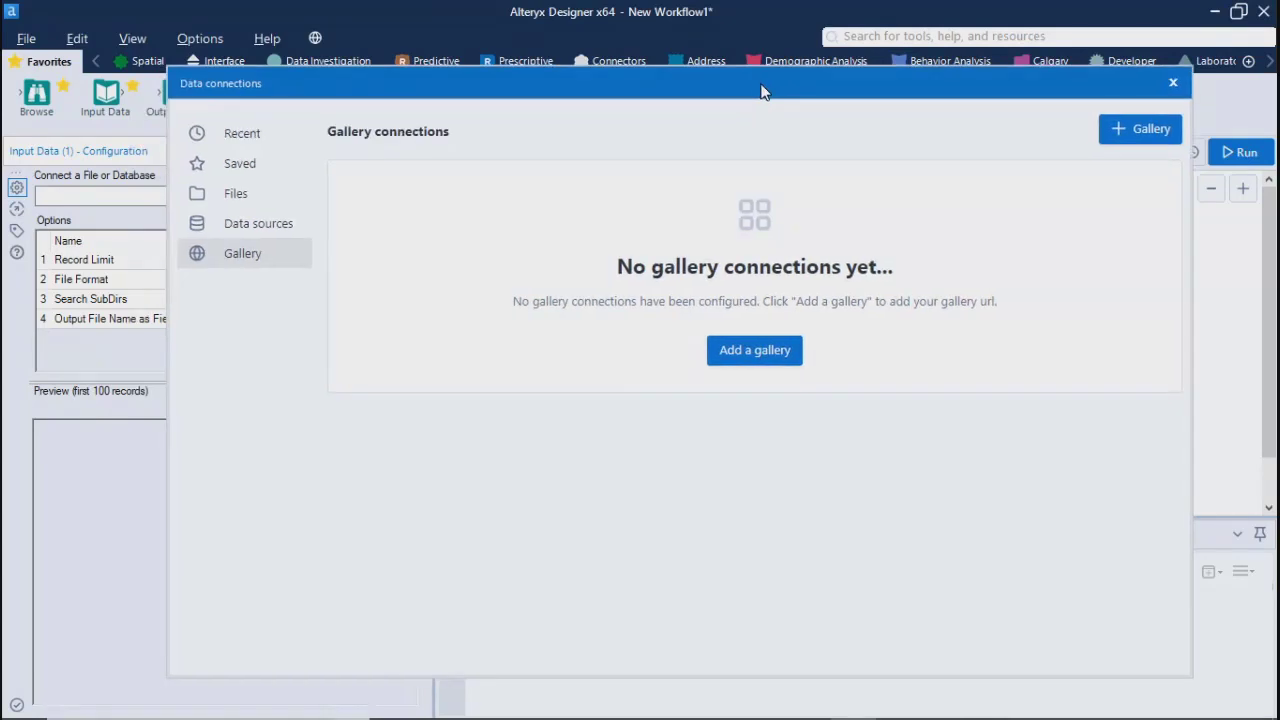
Step: Choose the Microsoft Excel 1997-2003 (.xls) file connection and open Sample - Superstore.xls from the en_GB-EU folder
{"action": "left_click", "coordinate": [229, 196]}
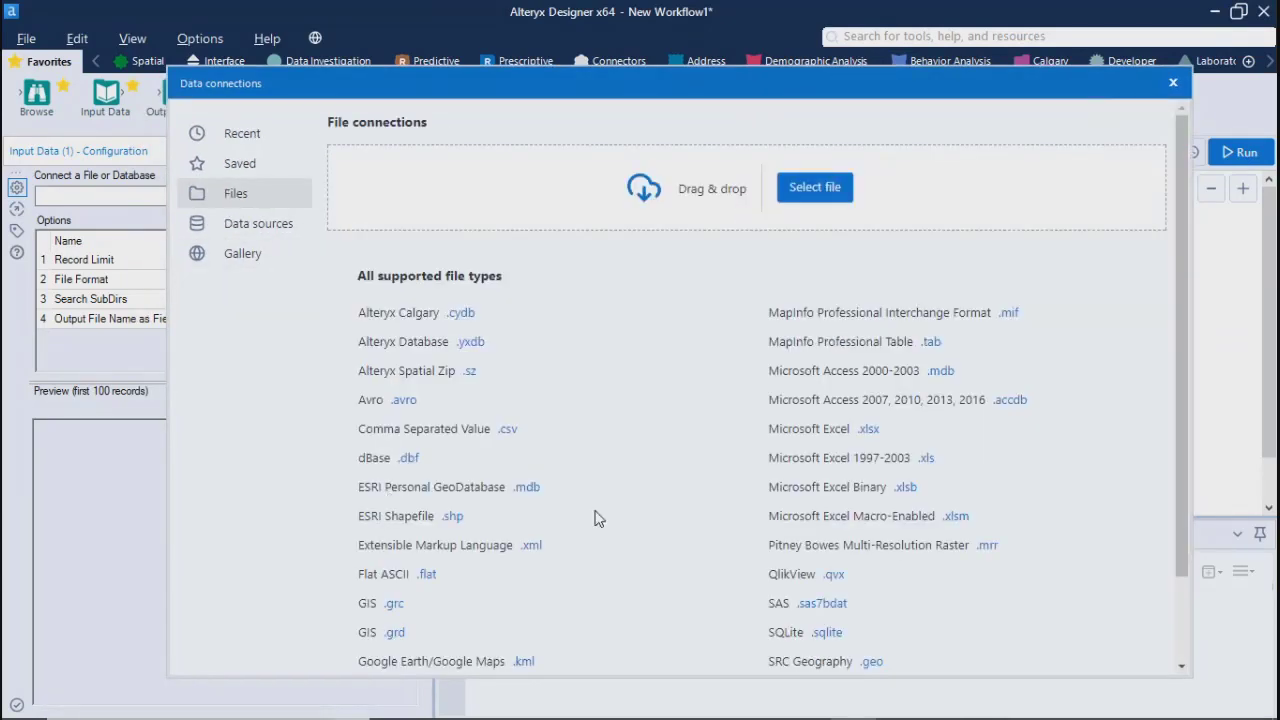
{"action": "left_click", "coordinate": [926, 460]}
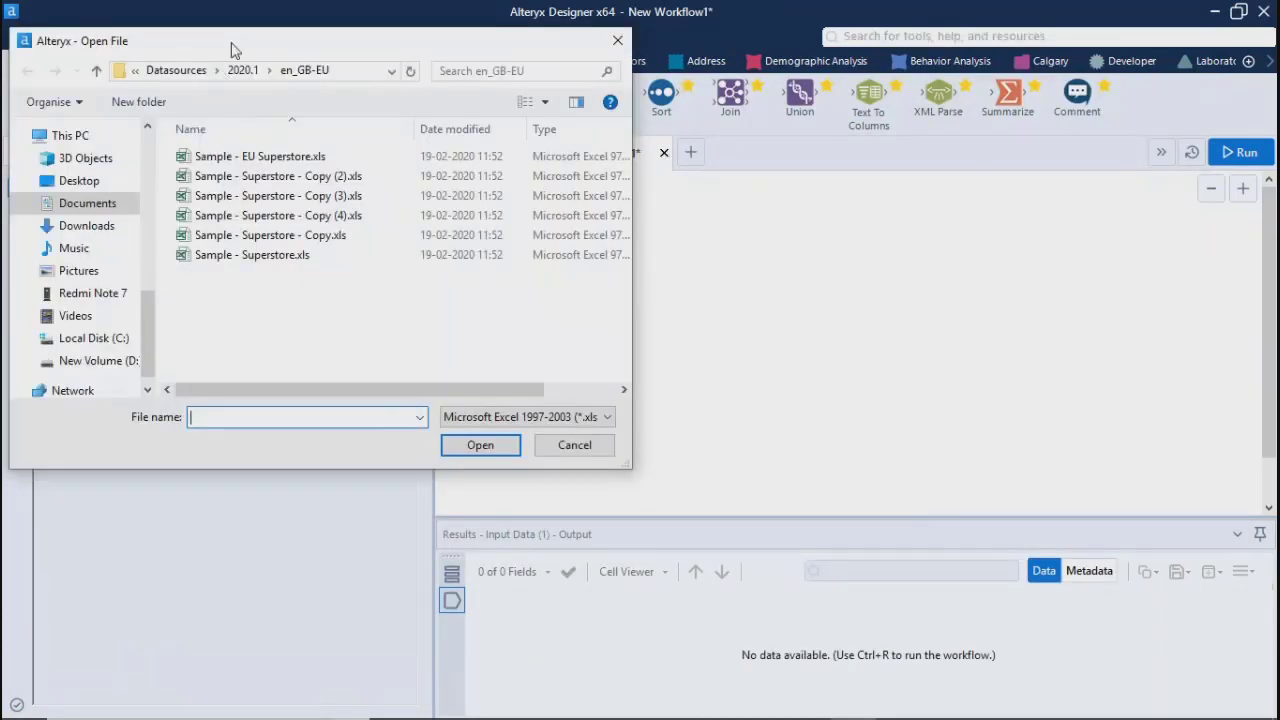
{"action": "left_click_drag", "start_coordinate": [236, 44], "coordinate": [560, 120]}
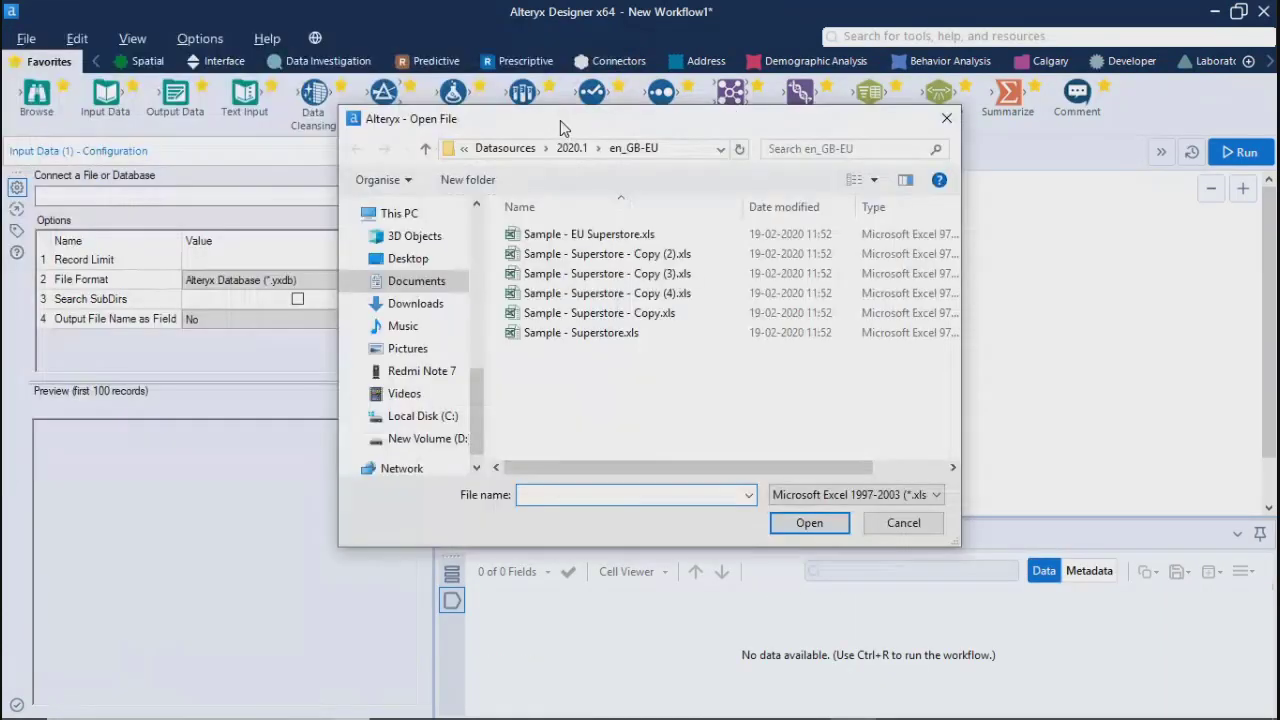
{"action": "left_click", "coordinate": [557, 340]}
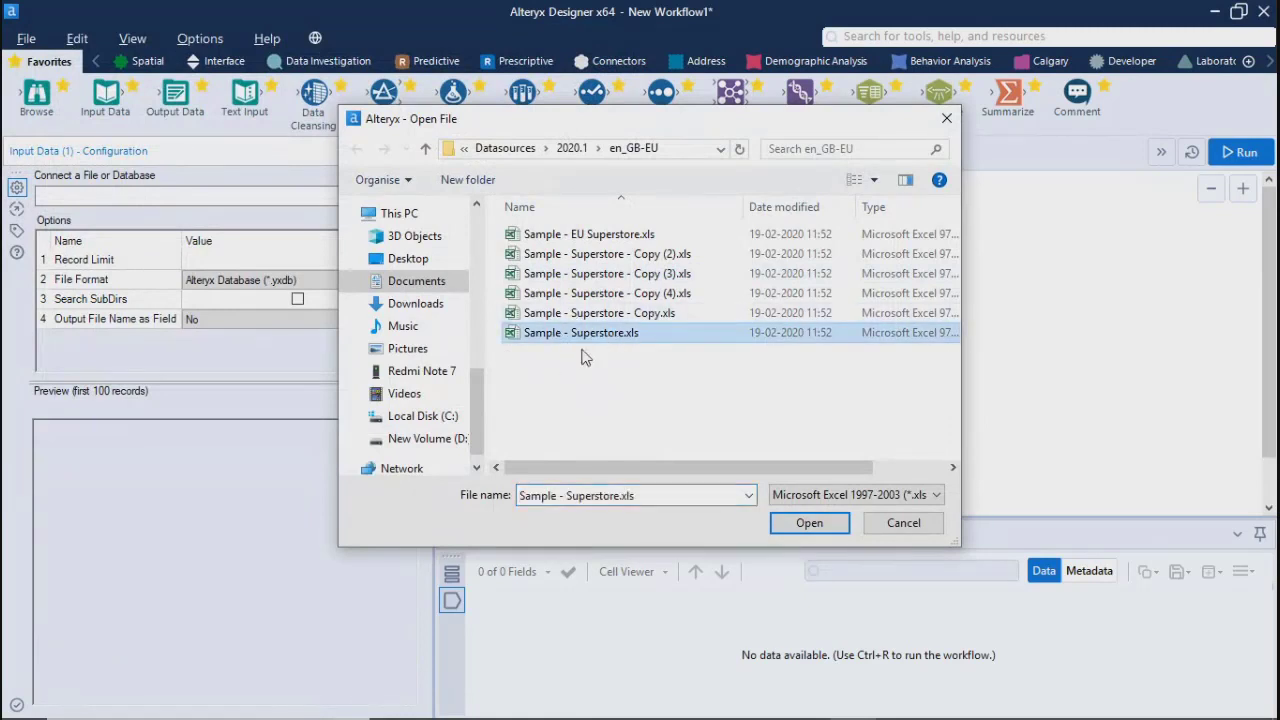
{"action": "left_click", "coordinate": [833, 523]}
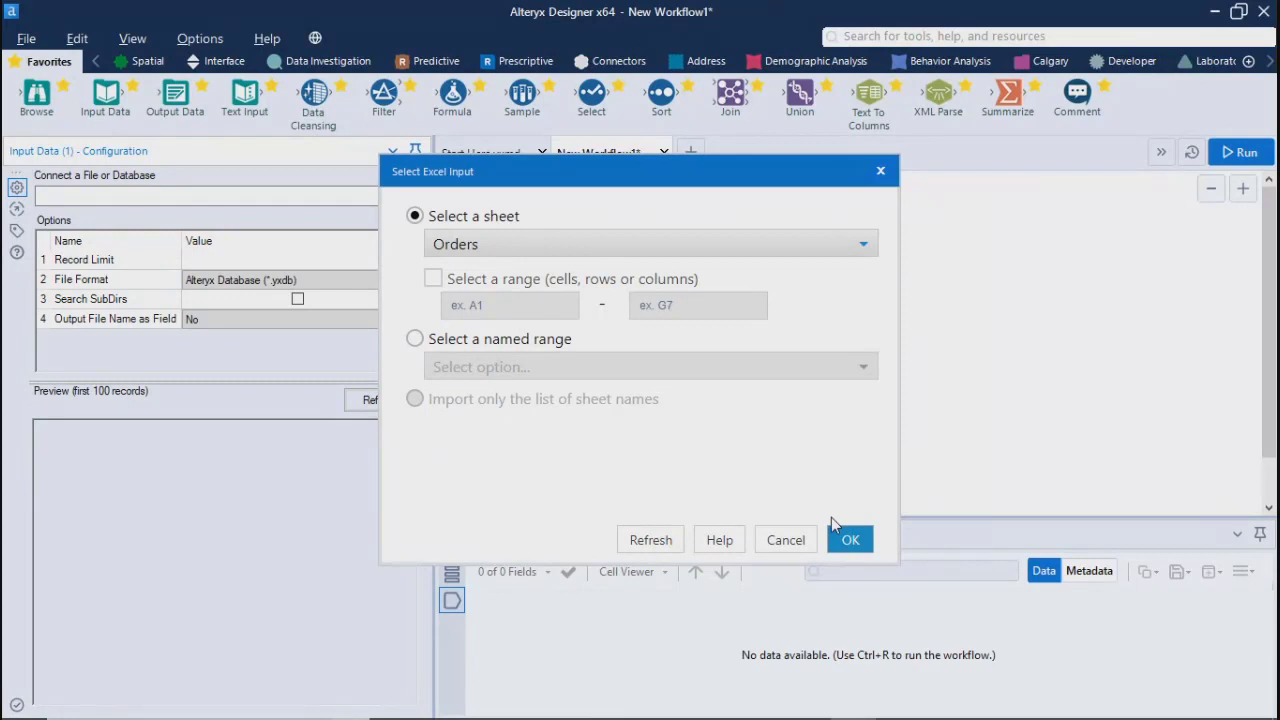
Step: Check the workbook's available sheets, try the cell range option on and off, and switch the Excel input to the Orders named range
{"action": "left_click", "coordinate": [863, 246]}
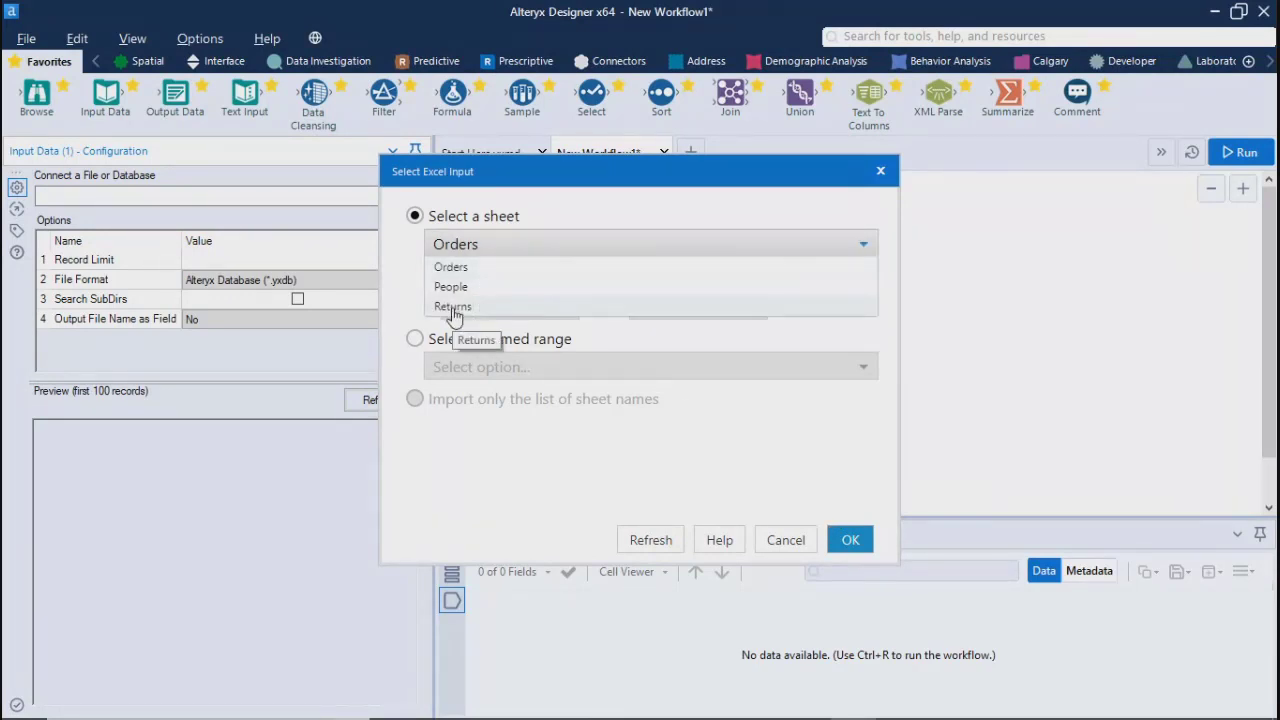
{"action": "left_click", "coordinate": [410, 258]}
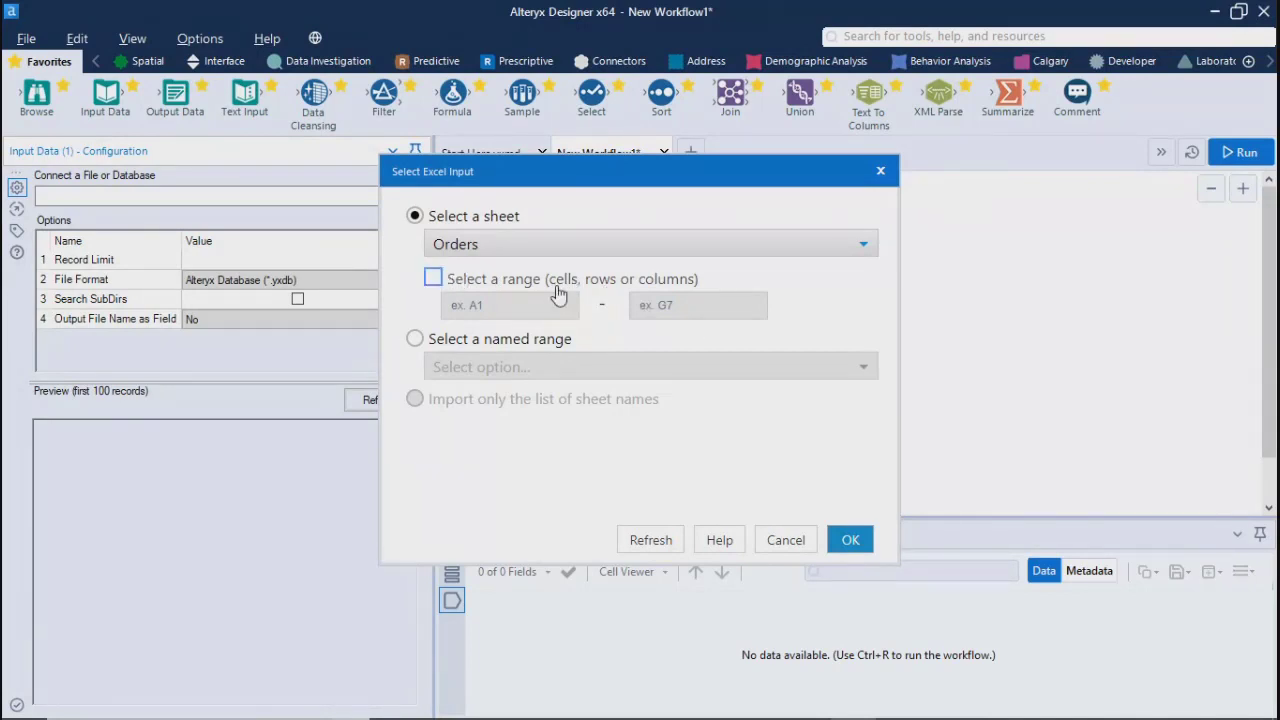
{"action": "left_click", "coordinate": [433, 279]}
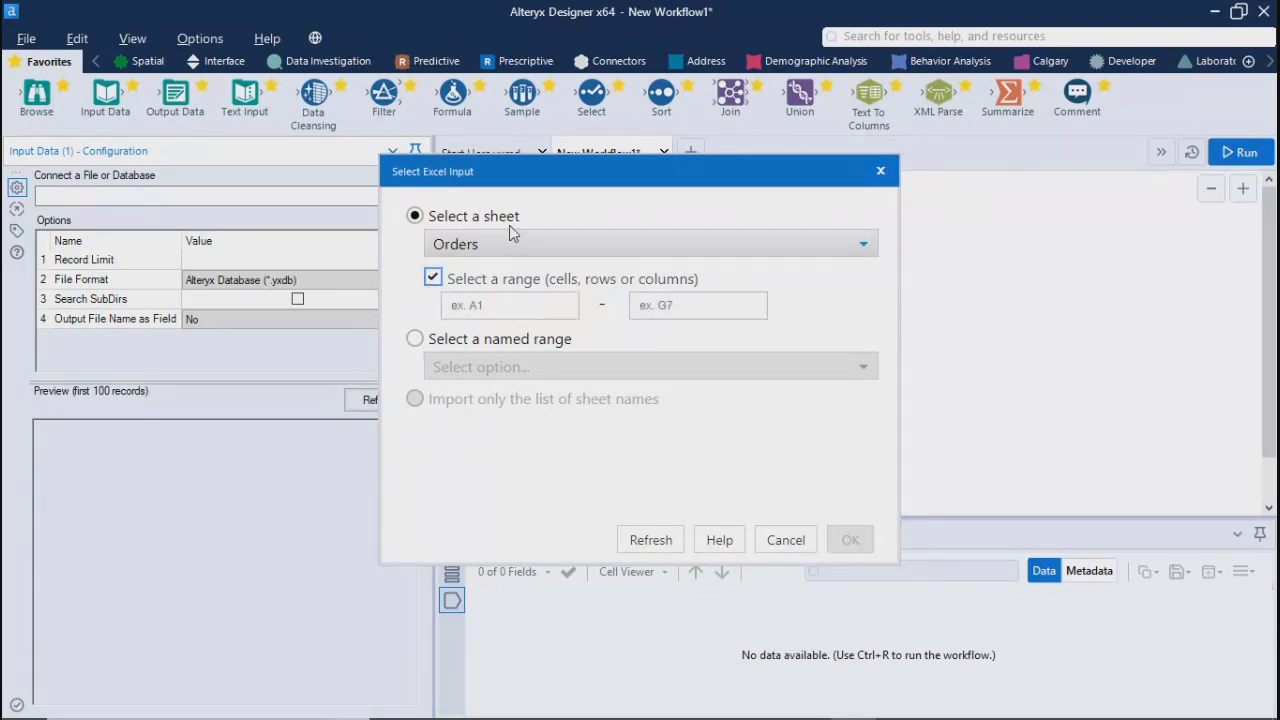
{"action": "left_click", "coordinate": [505, 309]}
{"action": "left_click", "coordinate": [433, 279]}
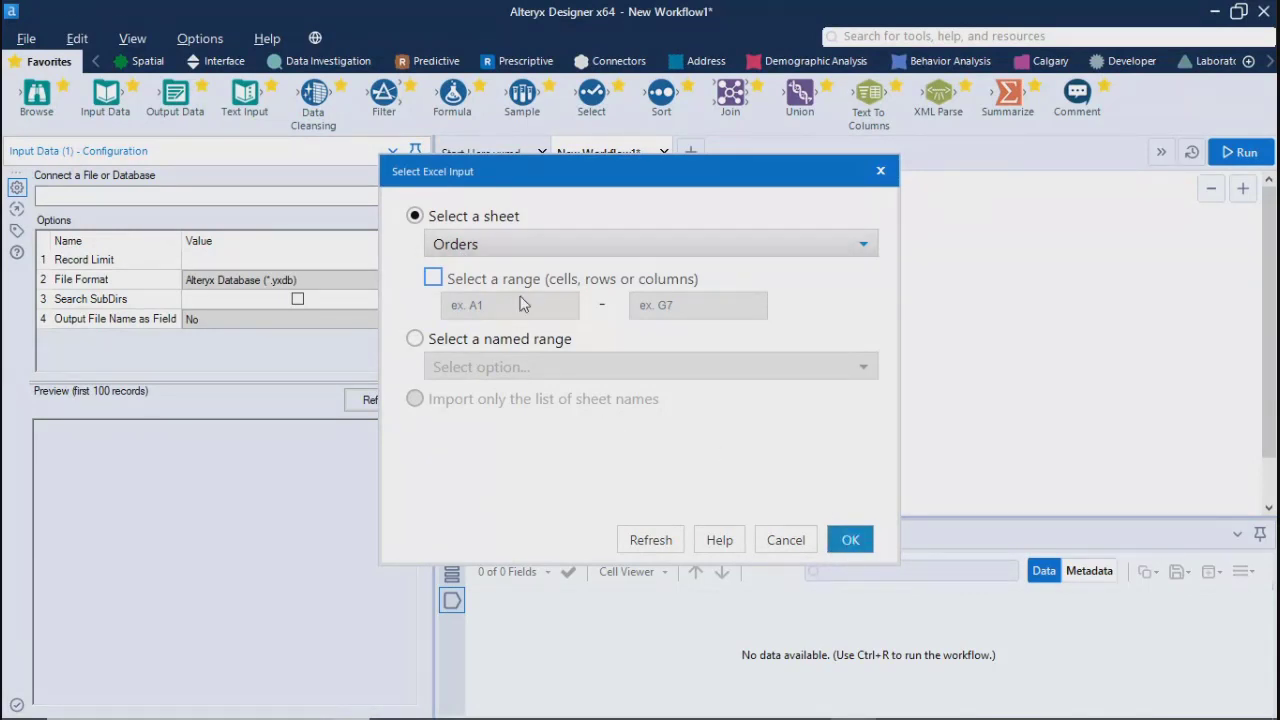
{"action": "left_click", "coordinate": [477, 348]}
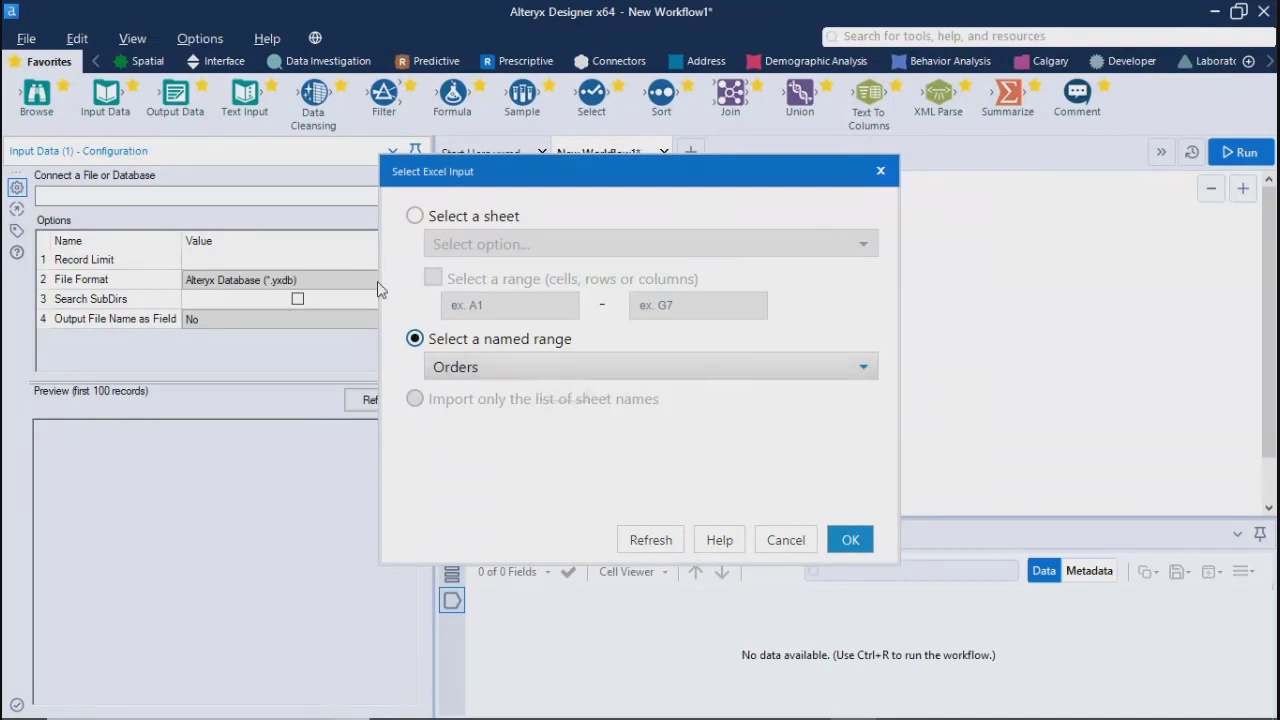
Step: Switch the Excel input back to the Orders sheet and enable its cell range option, with the start and end cells left blank
{"action": "left_click", "coordinate": [414, 216]}
{"action": "left_click", "coordinate": [433, 280]}
{"action": "left_click", "coordinate": [512, 303]}
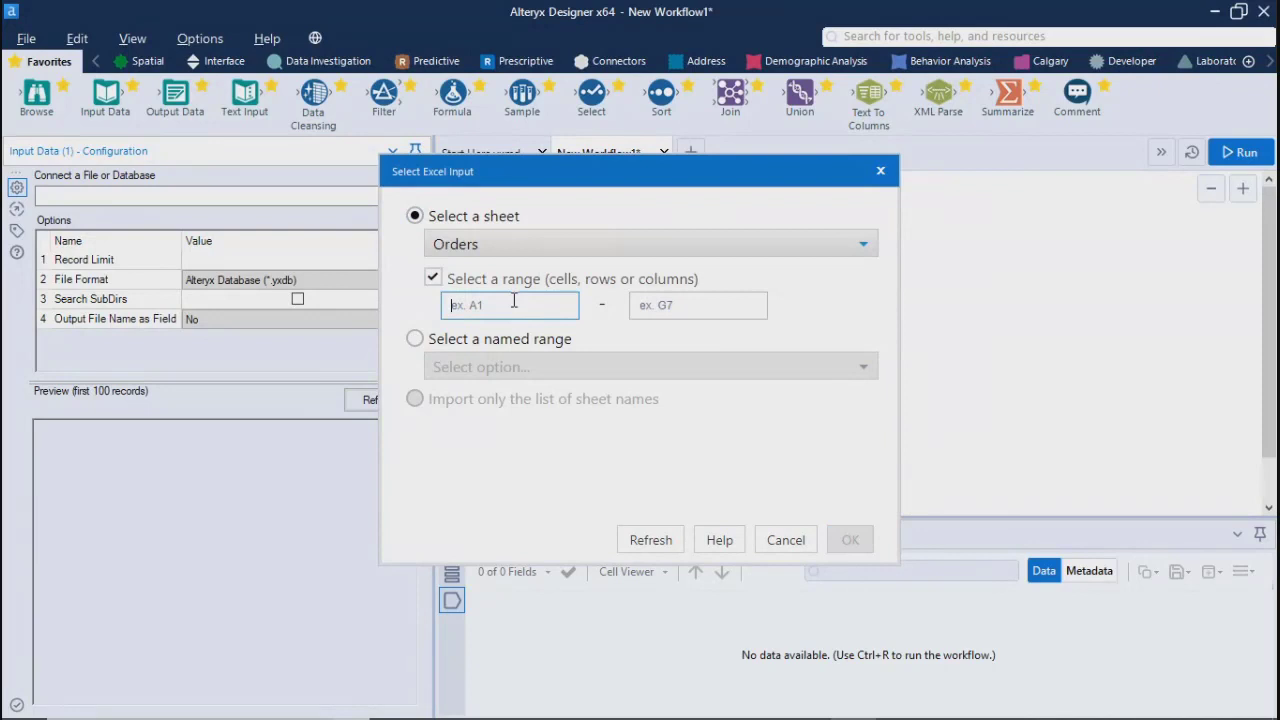
{"action": "left_click", "coordinate": [738, 308]}
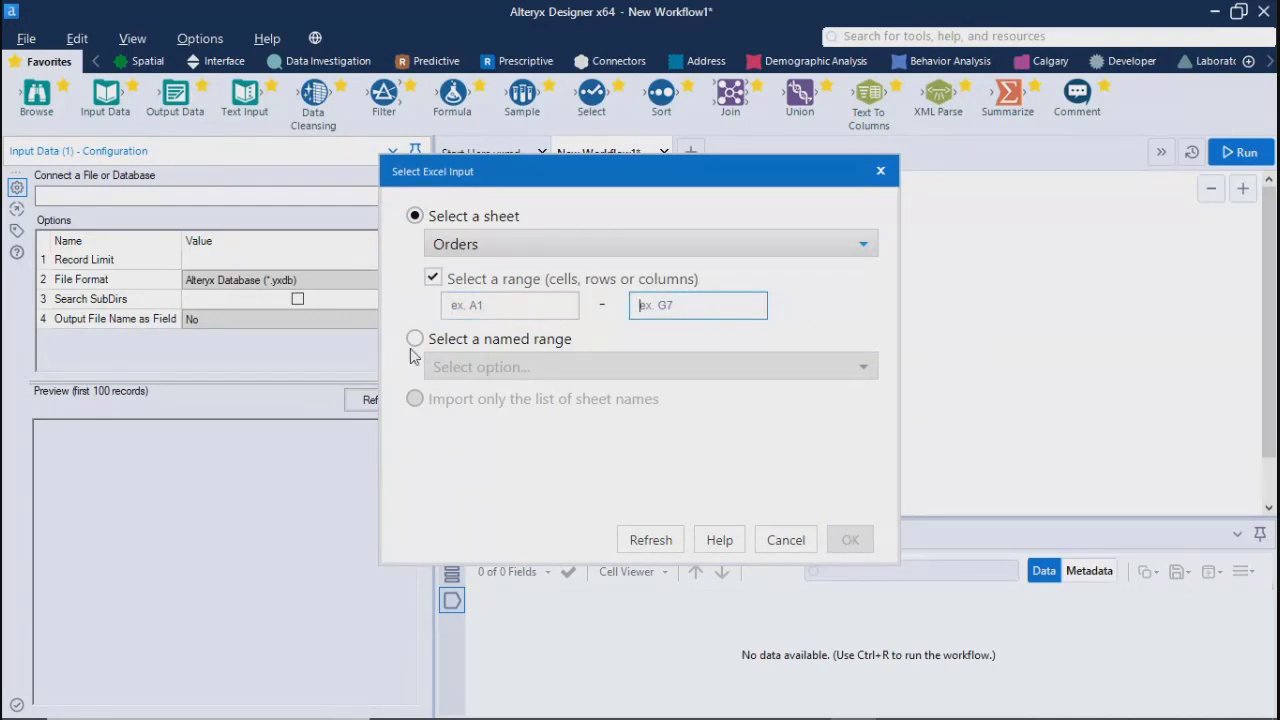
{"action": "left_click", "coordinate": [480, 314]}
{"action": "left_click", "coordinate": [648, 306]}
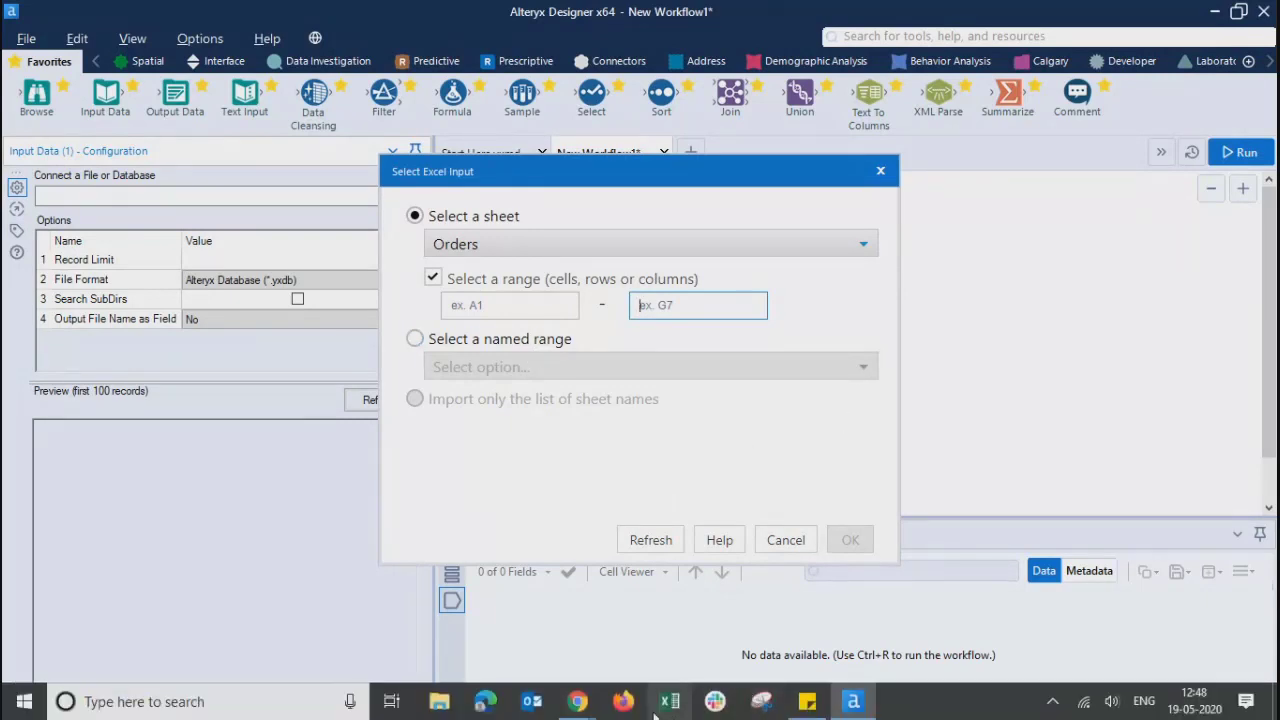
Step: Switch to Excel, start a blank workbook and open the pinned workbook KyckGlobal Payee Batch File Spec_02222019.xlsx
{"action": "left_click", "coordinate": [672, 704]}
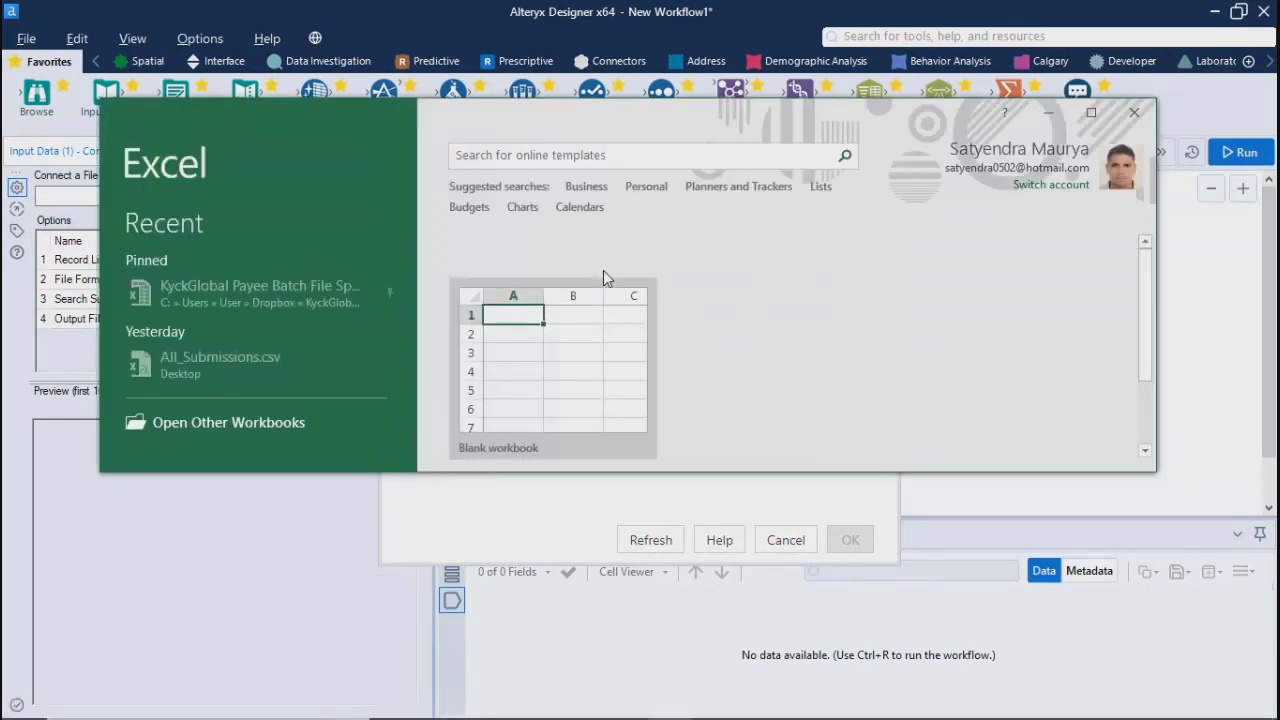
{"action": "left_click", "coordinate": [528, 366]}
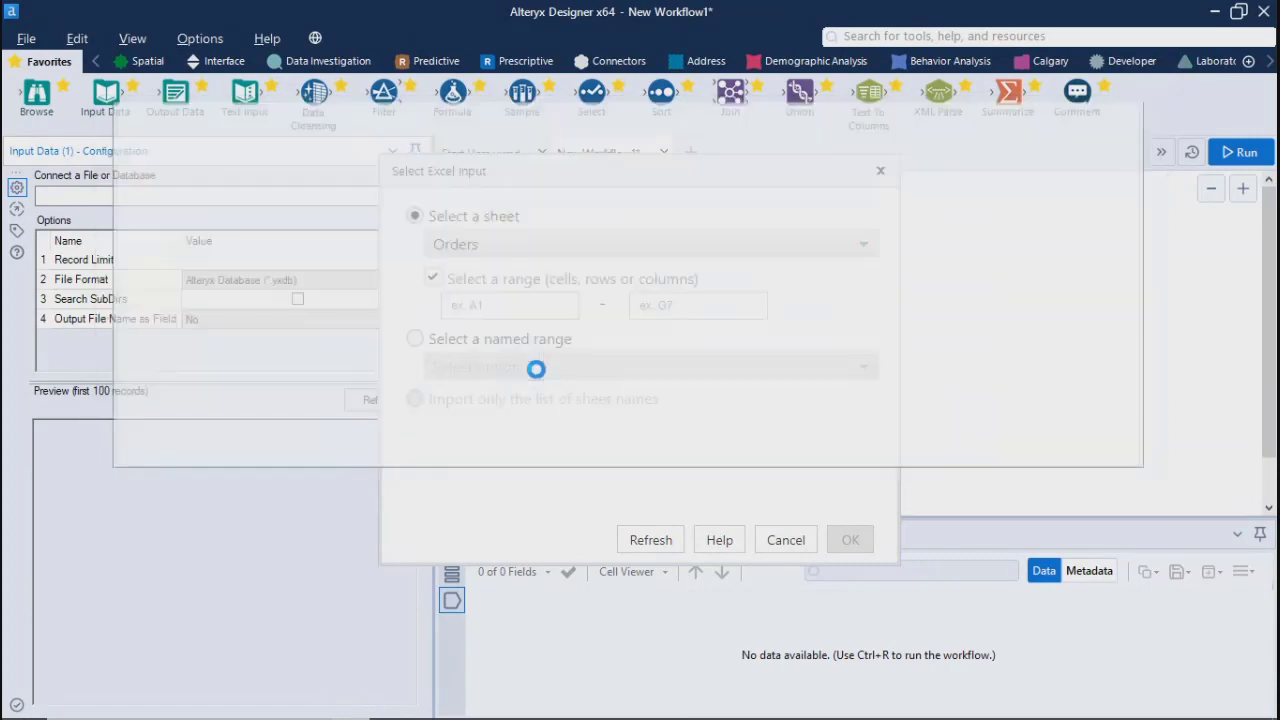
{"action": "left_click", "coordinate": [1093, 113]}
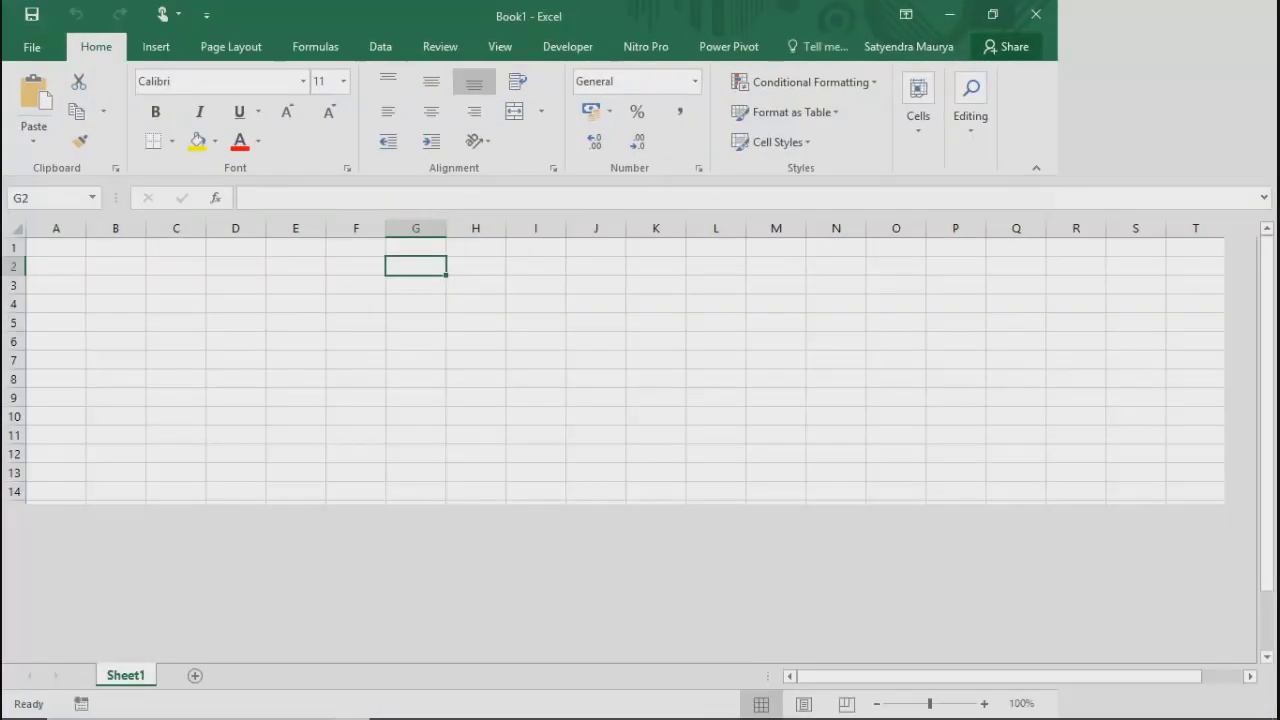
{"action": "left_click", "coordinate": [1255, 168]}
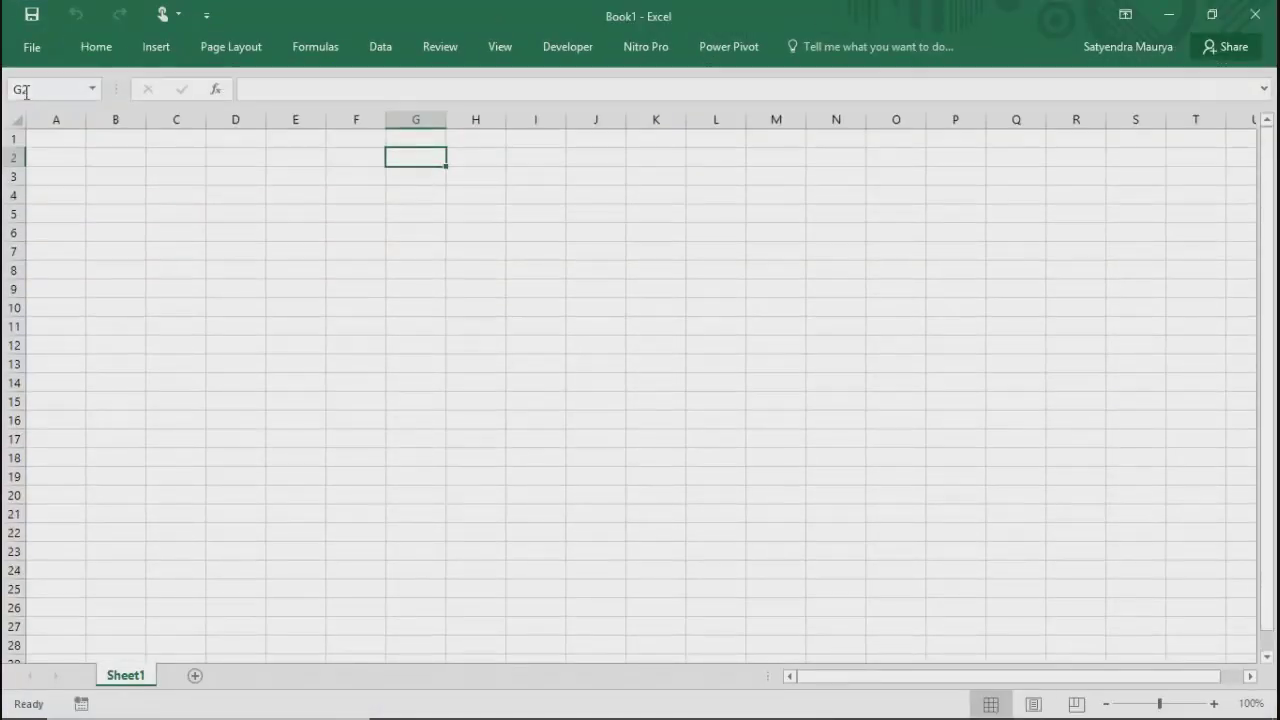
{"action": "left_click", "coordinate": [32, 48]}
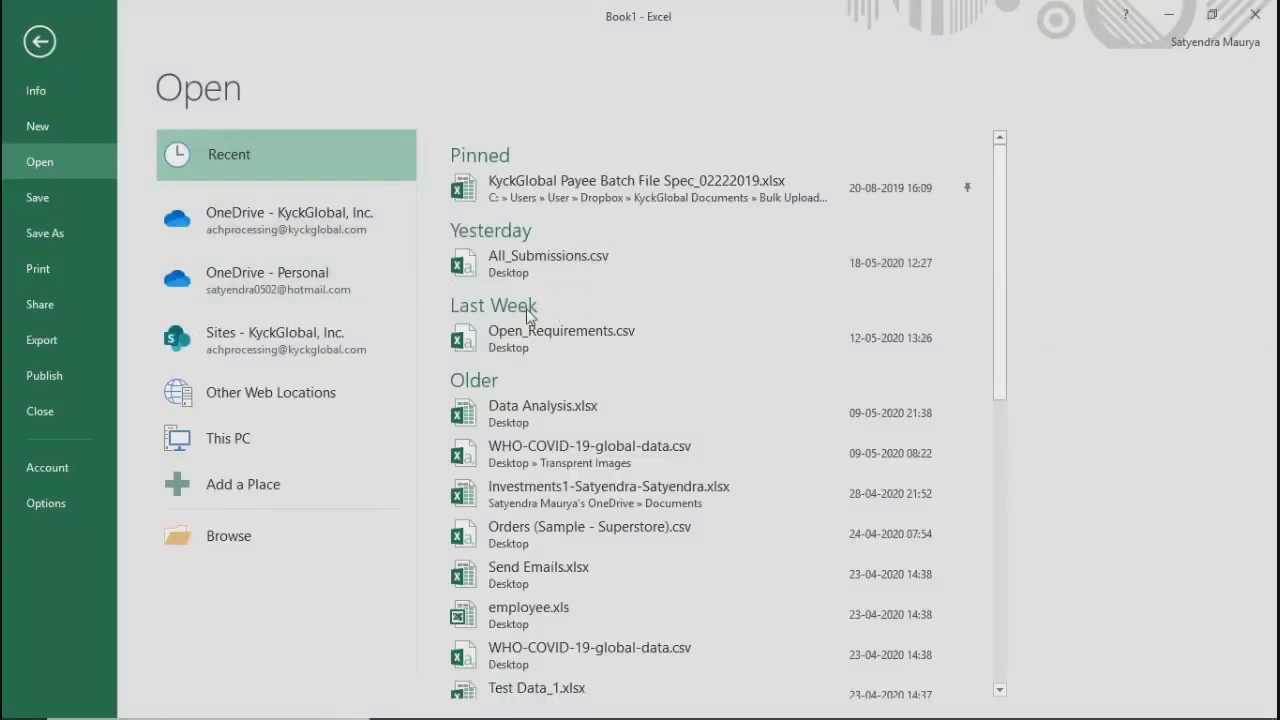
{"action": "left_click", "coordinate": [547, 194]}
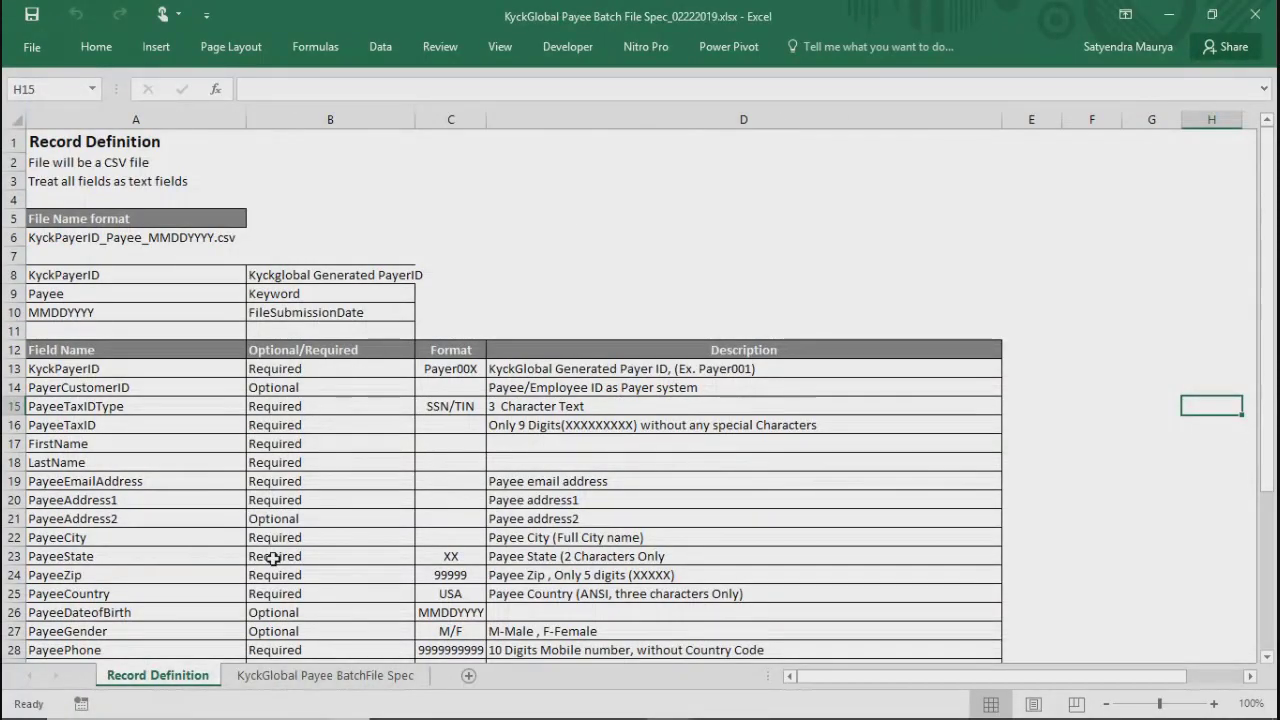
Step: Name the cell range A12:B27 on the Record Definition sheet MyRange
{"action": "left_click", "coordinate": [273, 558]}
{"action": "scroll", "coordinate": [273, 558], "scroll_direction": "down", "scroll_amount": 13}
{"action": "scroll", "coordinate": [334, 566], "scroll_direction": "up", "scroll_amount": 13}
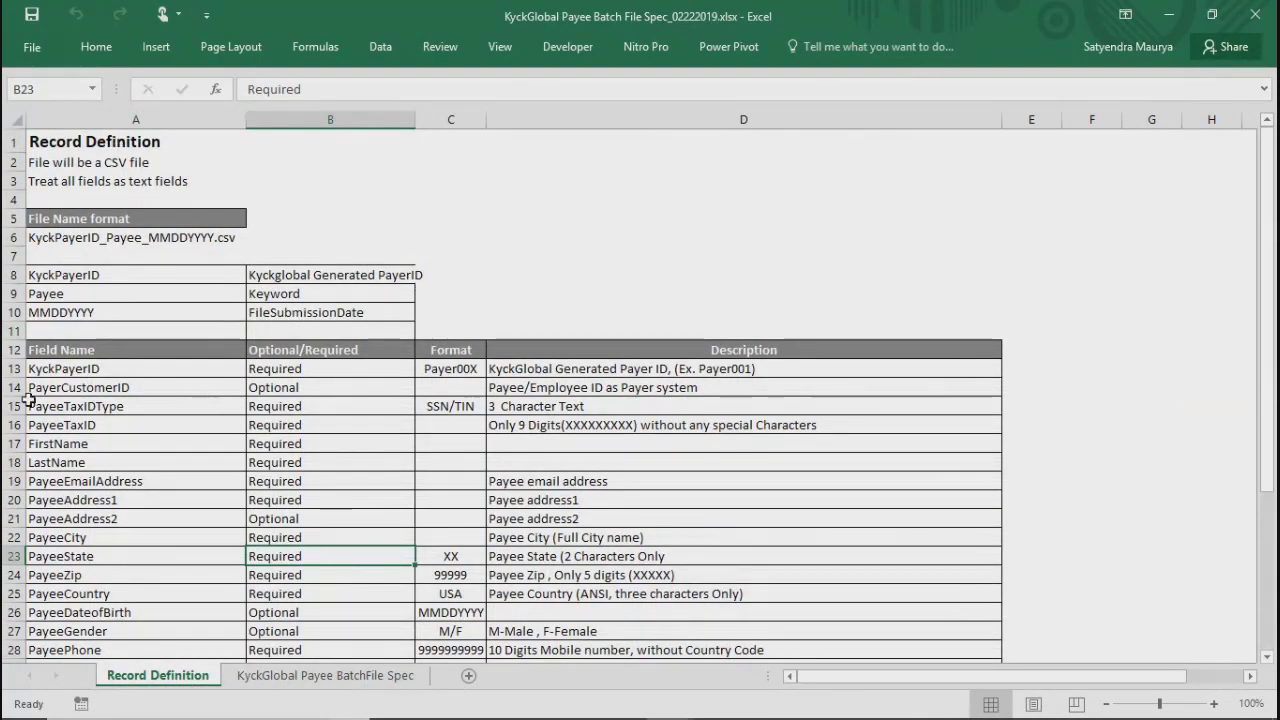
{"action": "left_click_drag", "start_coordinate": [47, 351], "coordinate": [285, 626]}
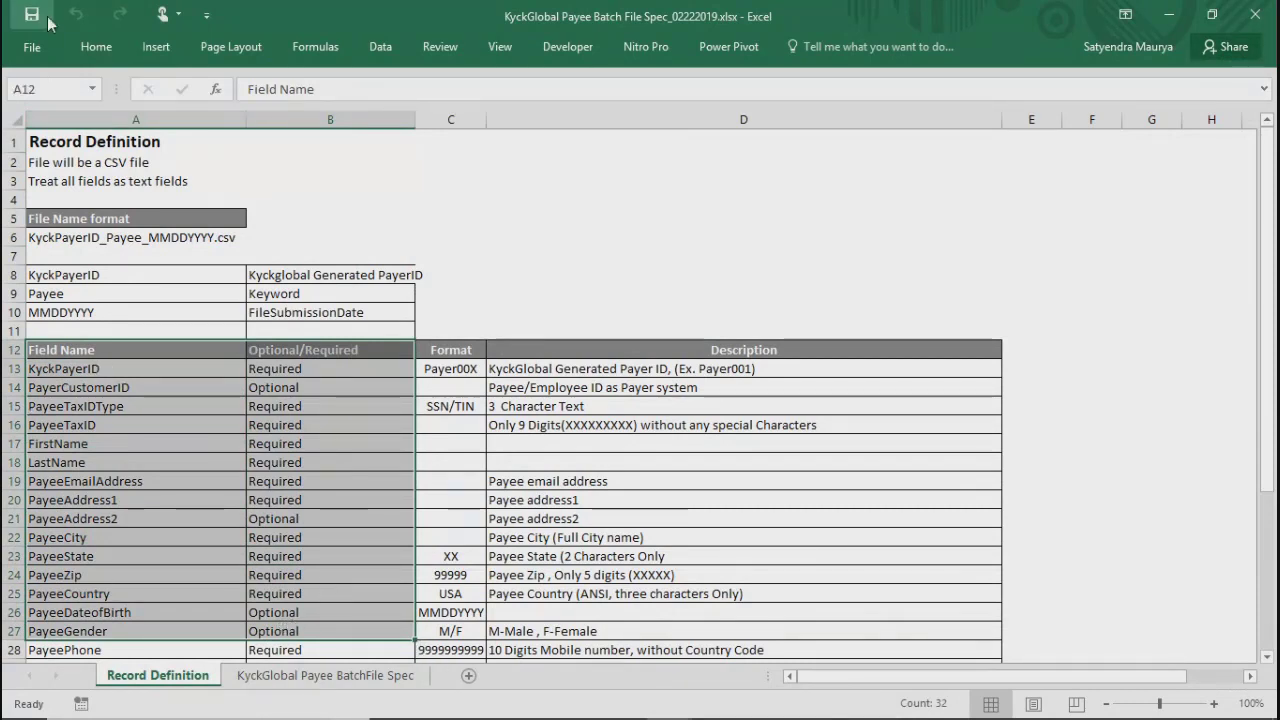
{"action": "left_click", "coordinate": [48, 91]}
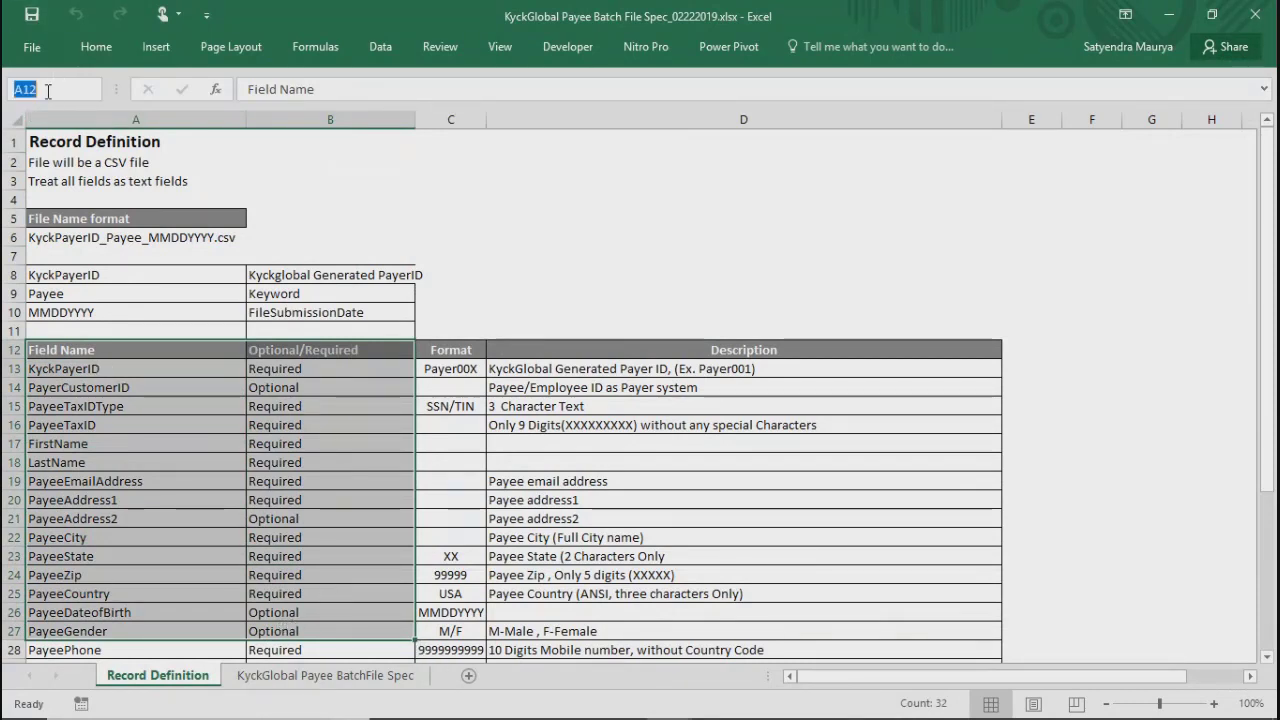
{"action": "type", "text": "MyRange"}
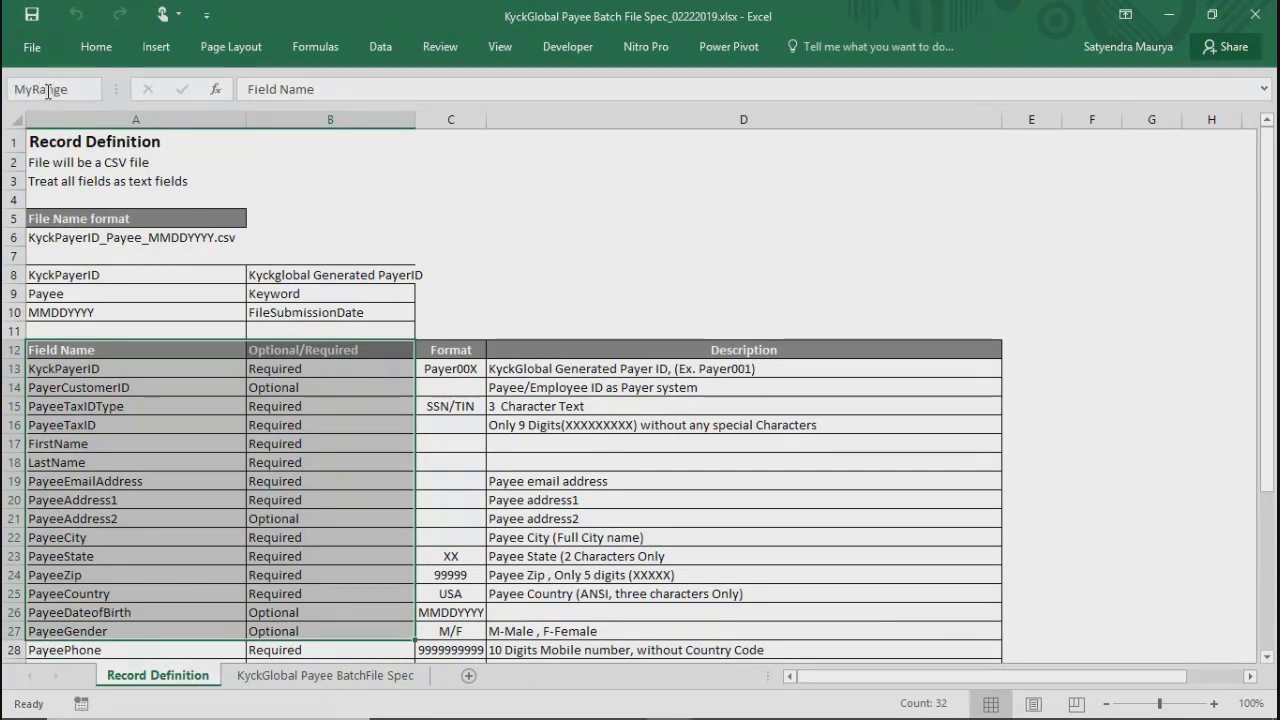
{"action": "key", "text": "Return"}
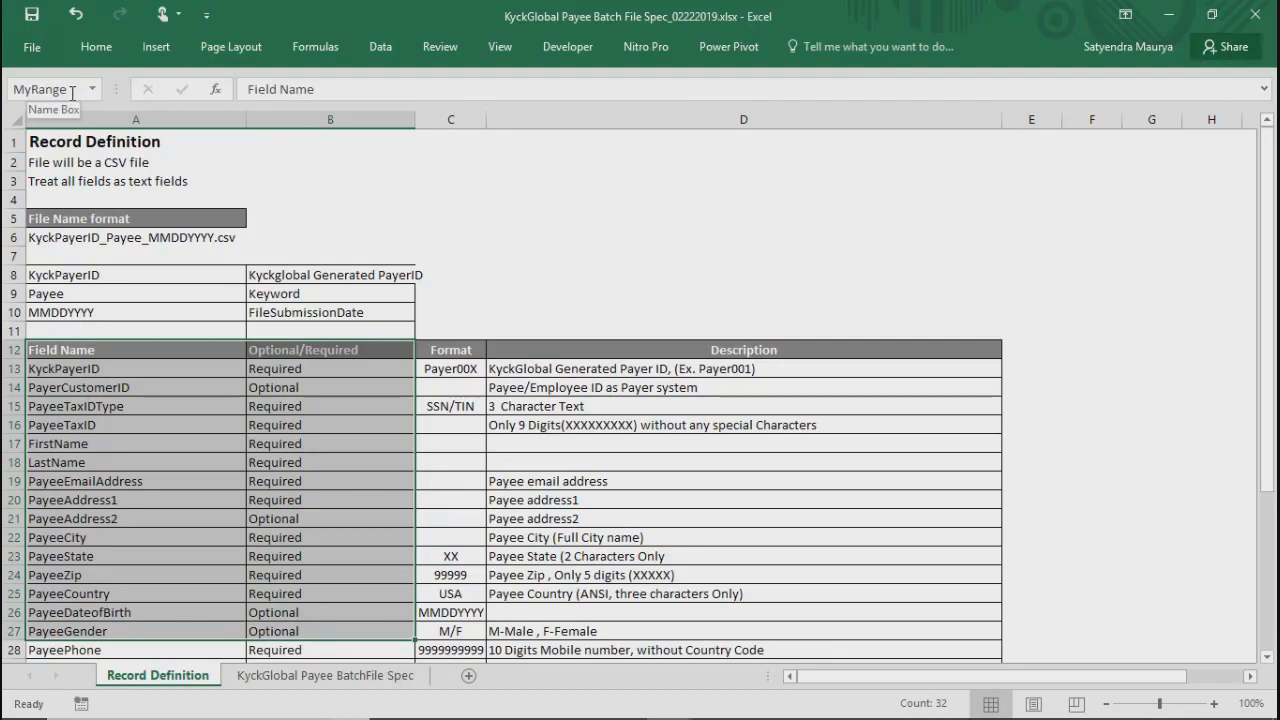
Step: Select various other cells on the Record Definition sheet and recall the MyRange selection by its name from each
{"action": "left_click", "coordinate": [786, 292]}
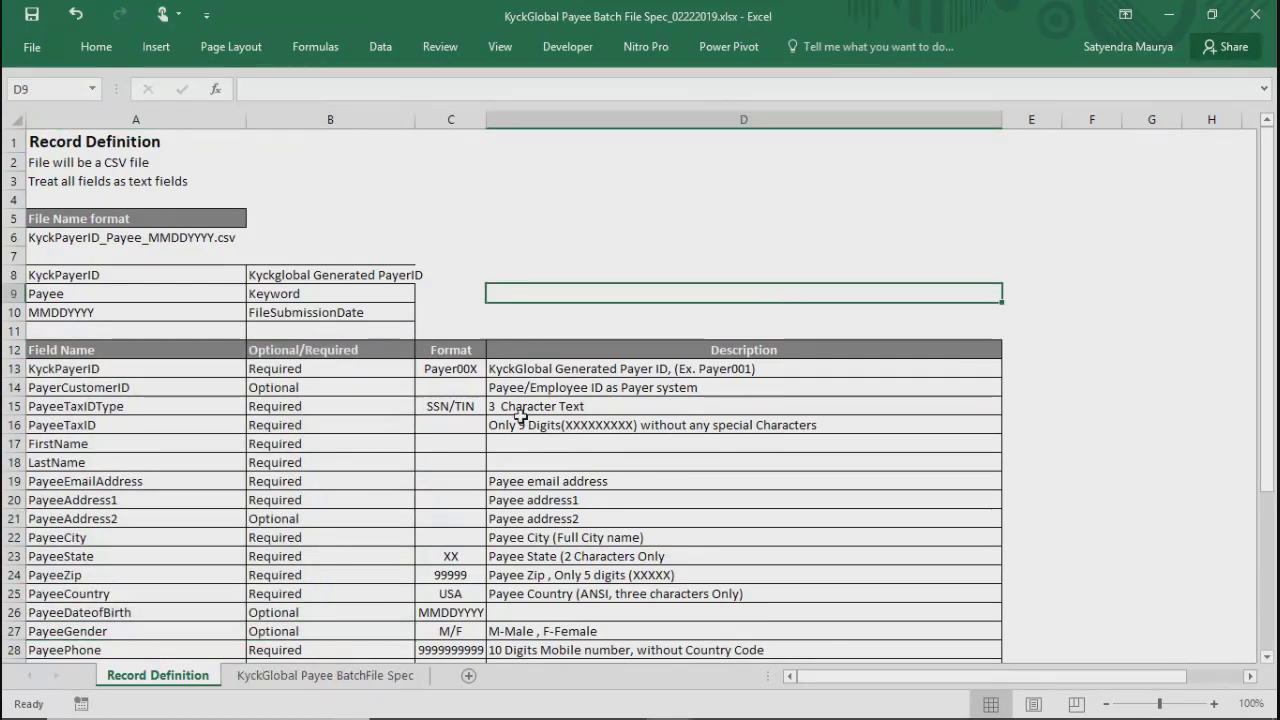
{"action": "left_click_drag", "start_coordinate": [55, 356], "coordinate": [930, 712]}
{"action": "left_click", "coordinate": [337, 500]}
{"action": "left_click_drag", "start_coordinate": [45, 235], "coordinate": [363, 531]}
{"action": "left_click", "coordinate": [93, 88]}
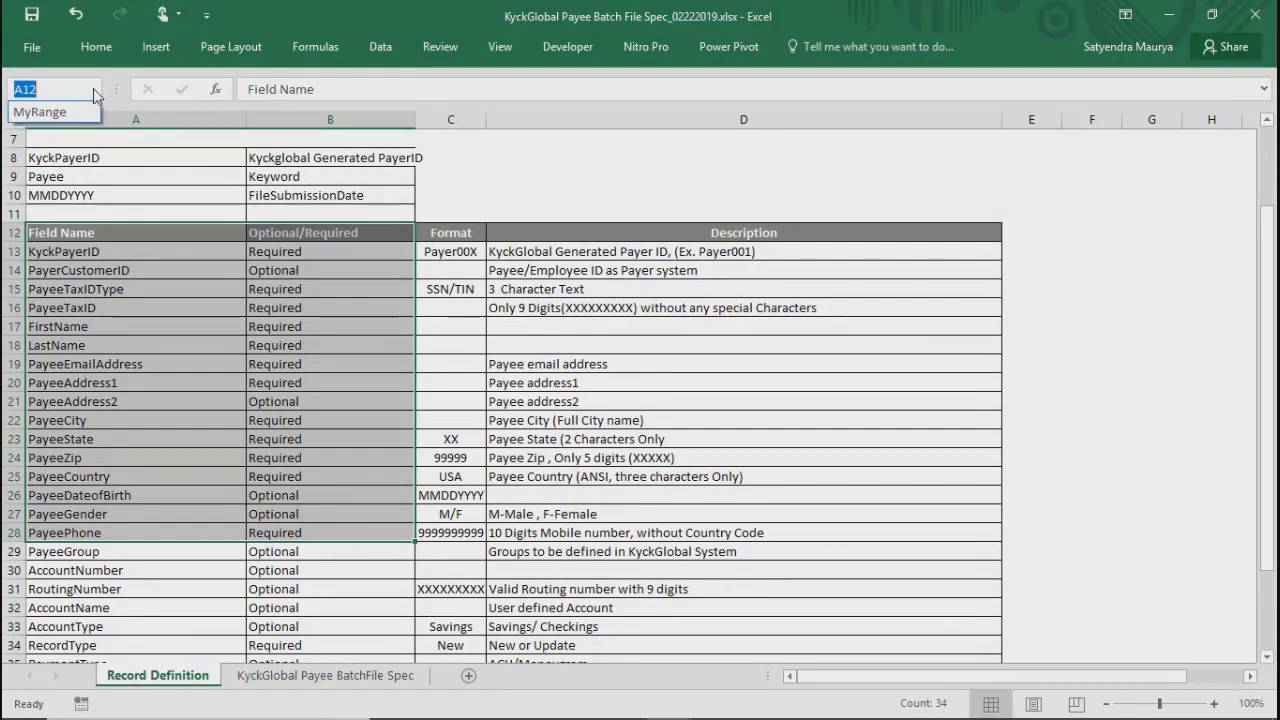
{"action": "left_click", "coordinate": [40, 111]}
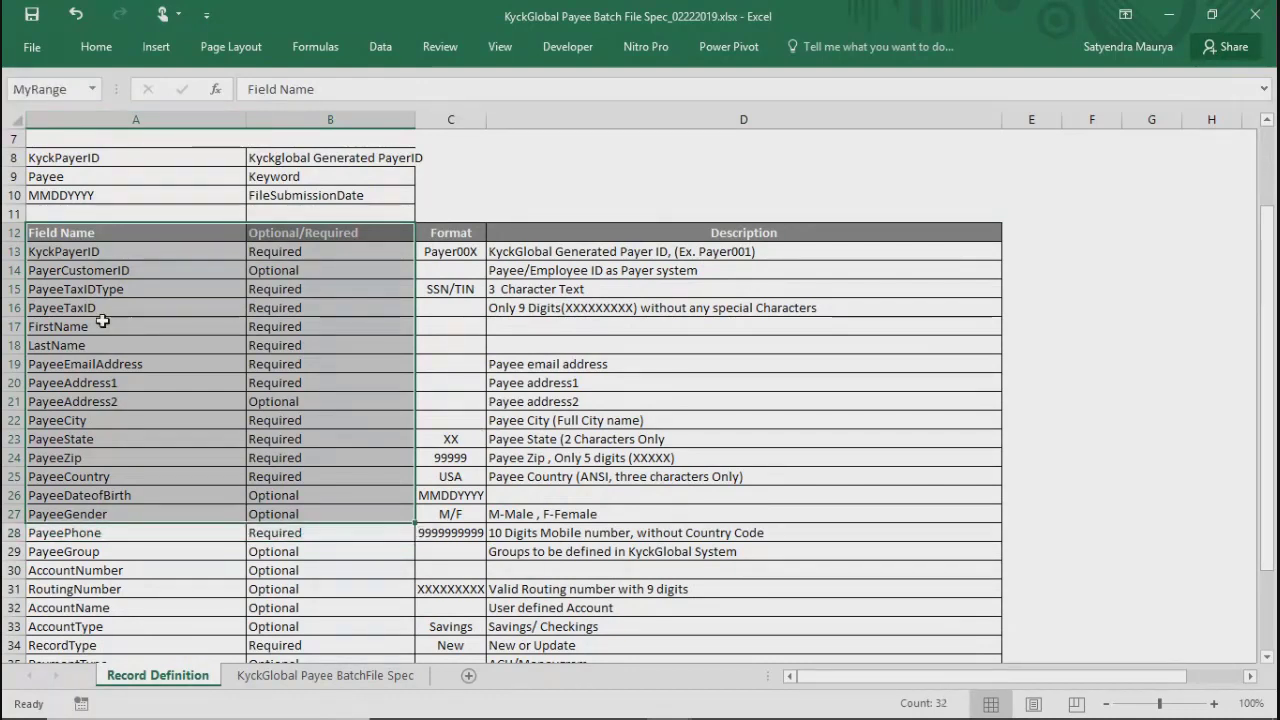
{"action": "left_click", "coordinate": [650, 516]}
{"action": "left_click", "coordinate": [92, 89]}
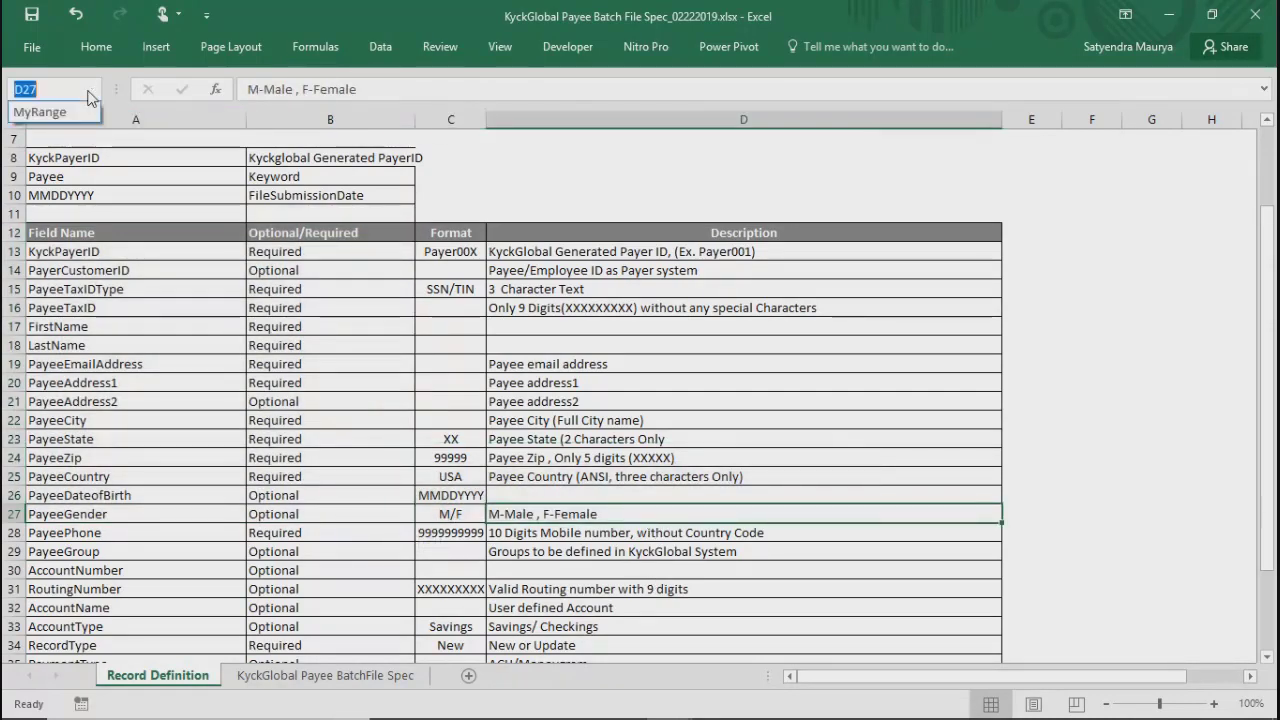
{"action": "left_click", "coordinate": [44, 112]}
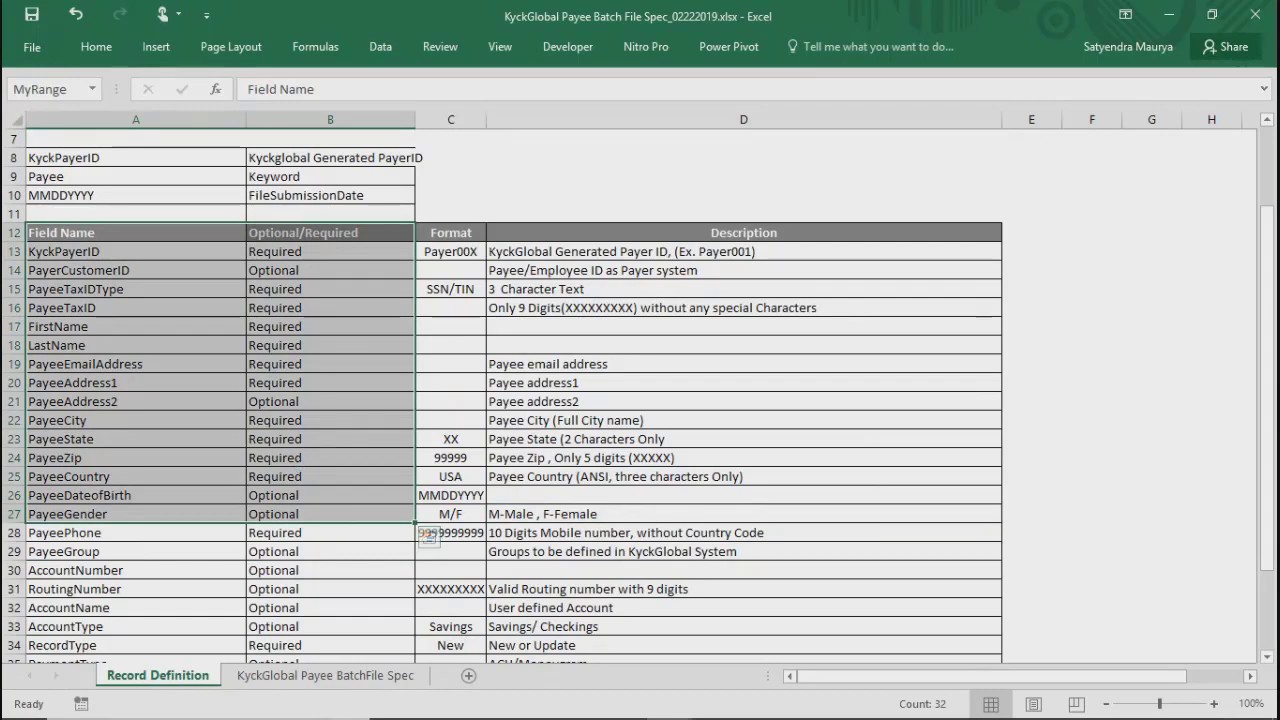
Step: Add a new blank worksheet and jump from it back to the MyRange range by name
{"action": "left_click", "coordinate": [466, 676]}
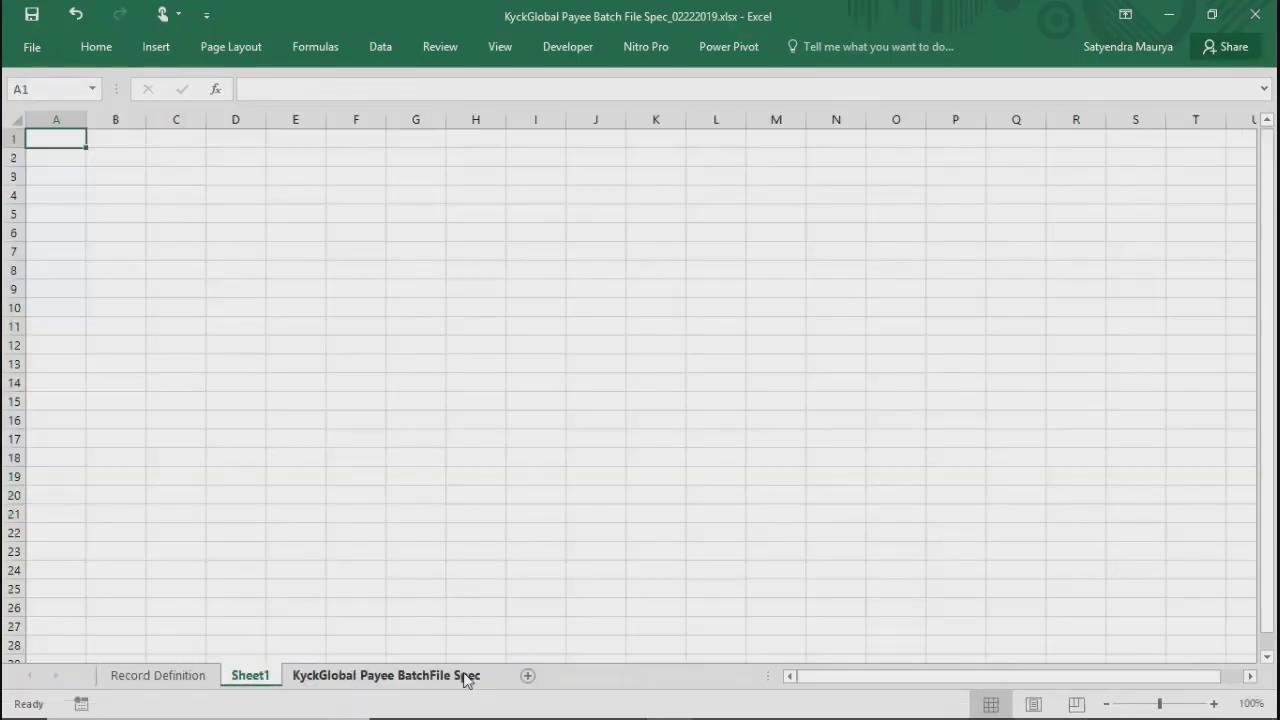
{"action": "left_click", "coordinate": [92, 89]}
{"action": "left_click", "coordinate": [50, 112]}
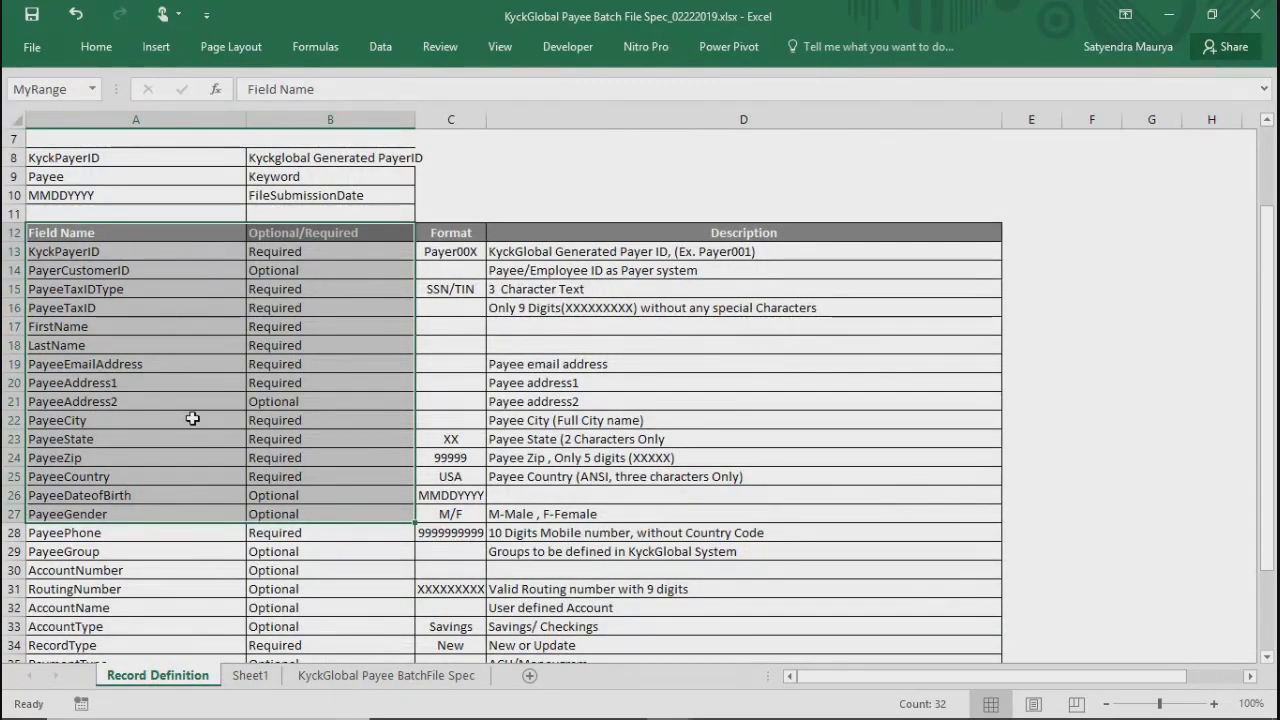
Step: Select the Description cells D13:D32 on the Record Definition sheet and recall the MyRange selection by its name
{"action": "left_click_drag", "start_coordinate": [490, 252], "coordinate": [541, 607]}
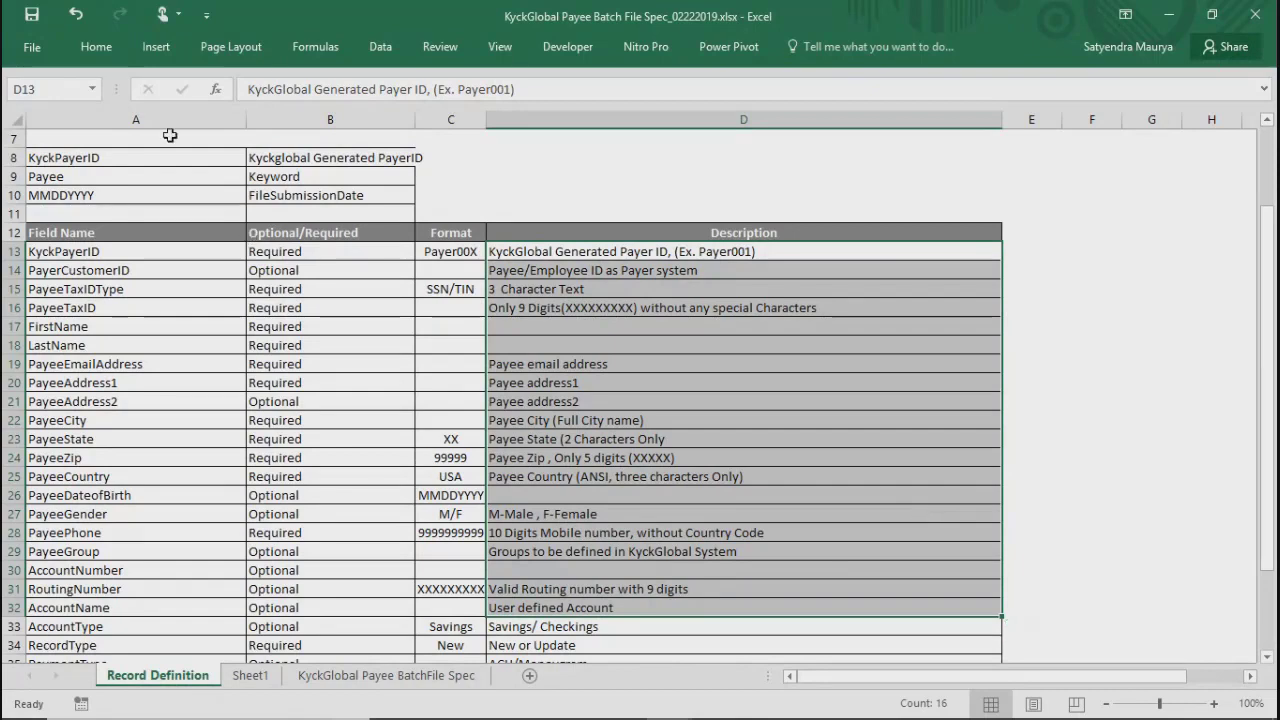
{"action": "left_click", "coordinate": [91, 89]}
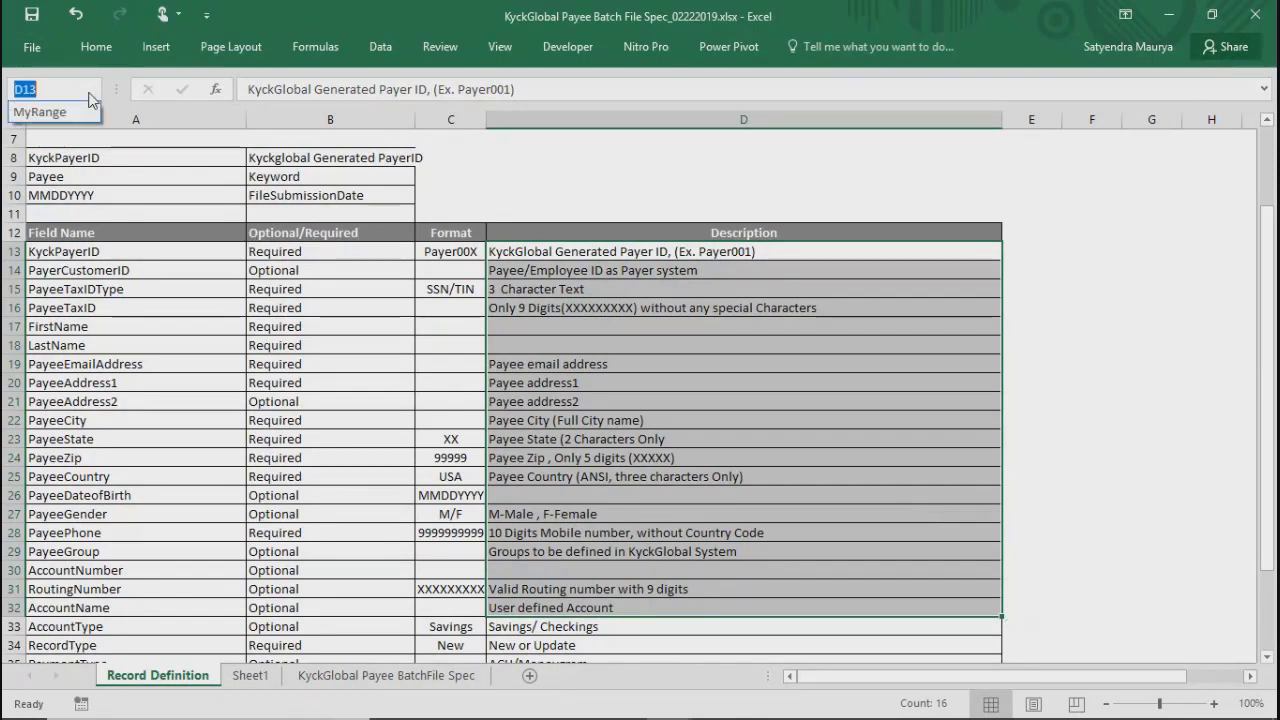
{"action": "left_click", "coordinate": [25, 112]}
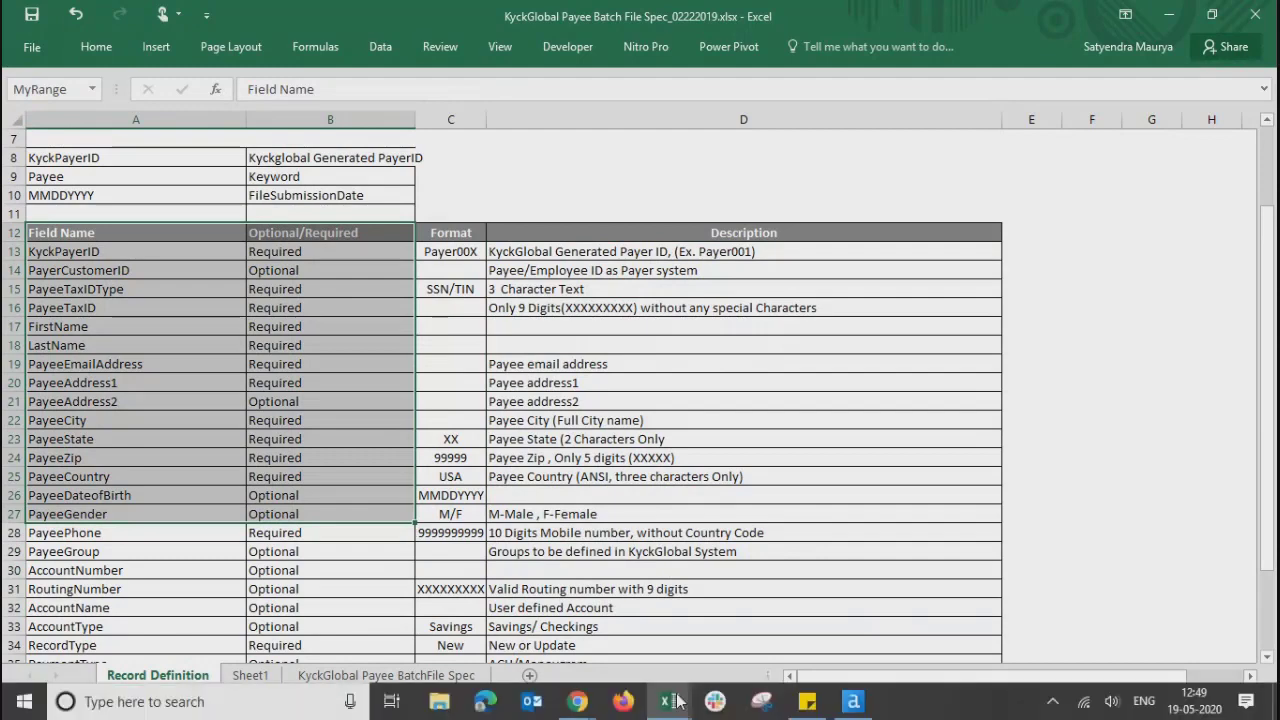
Step: Switch to Alteryx Designer, choose the named range option for the Excel input and list the available named ranges
{"action": "left_click", "coordinate": [852, 710]}
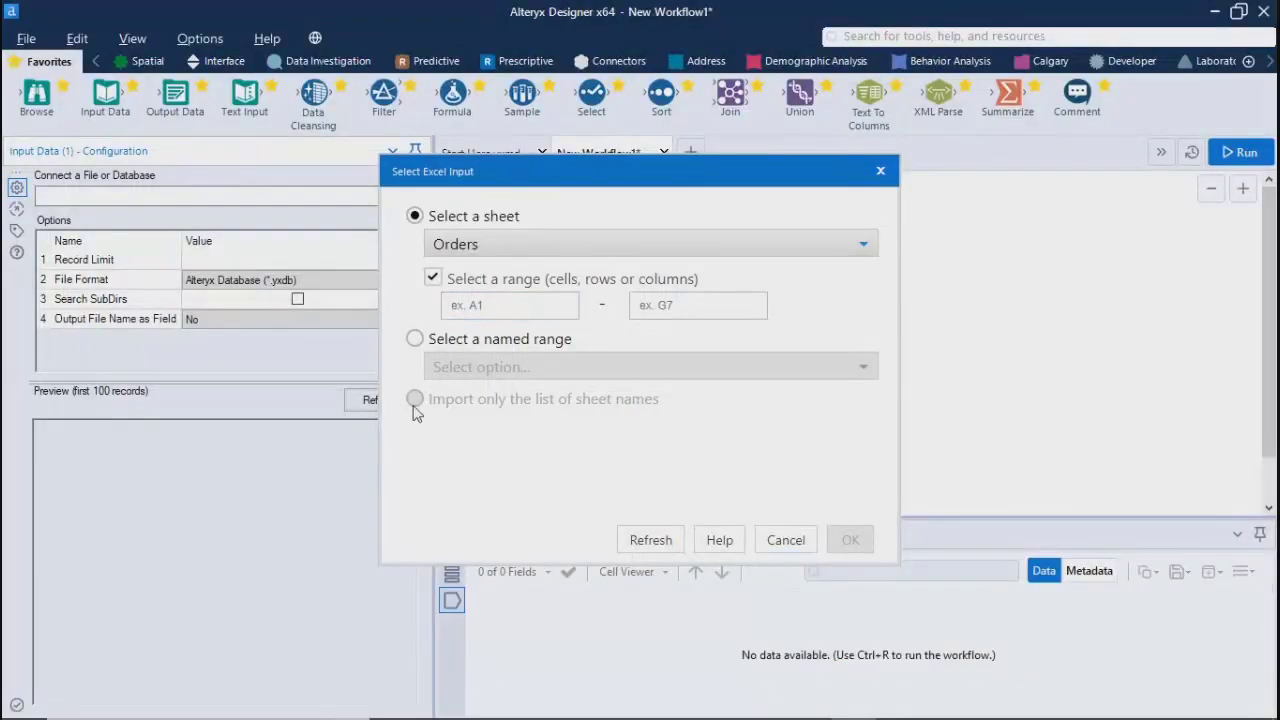
{"action": "left_click", "coordinate": [414, 338]}
{"action": "left_click", "coordinate": [525, 369]}
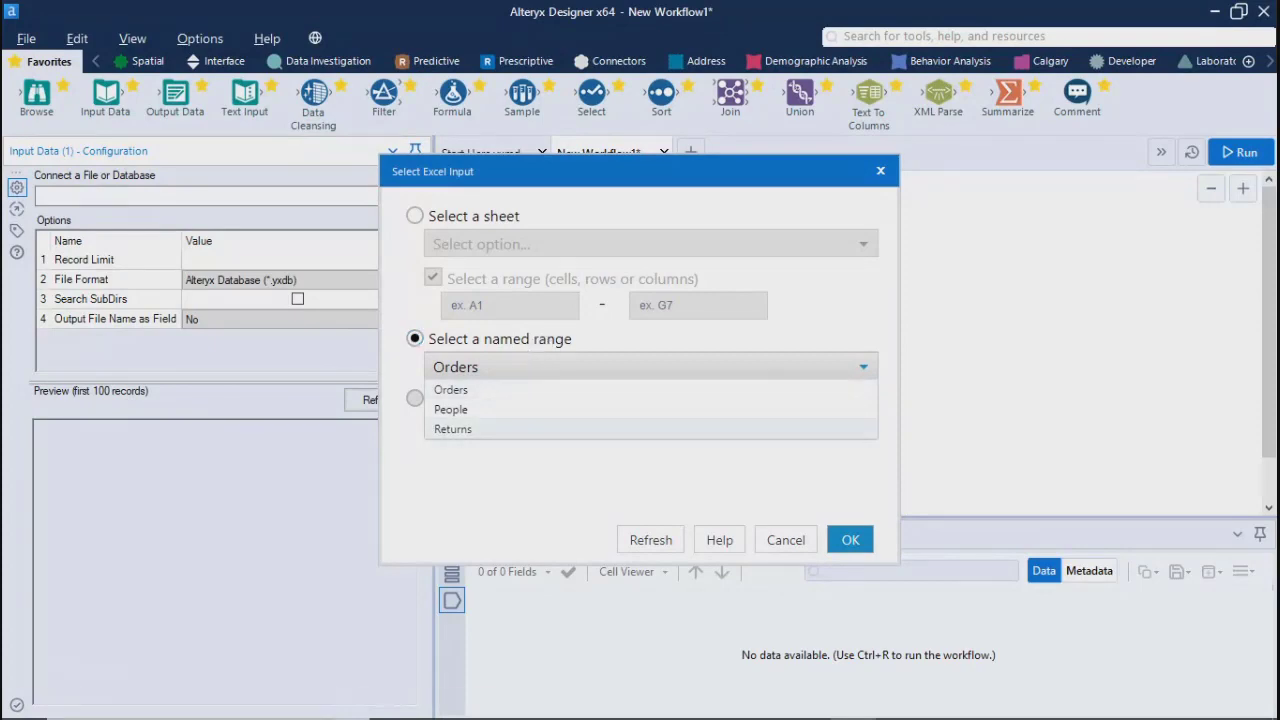
Step: Switch to the KyckGlobal Payee workbook in Excel and view its Data commands and the ribbon display options
{"action": "left_click", "coordinate": [669, 701]}
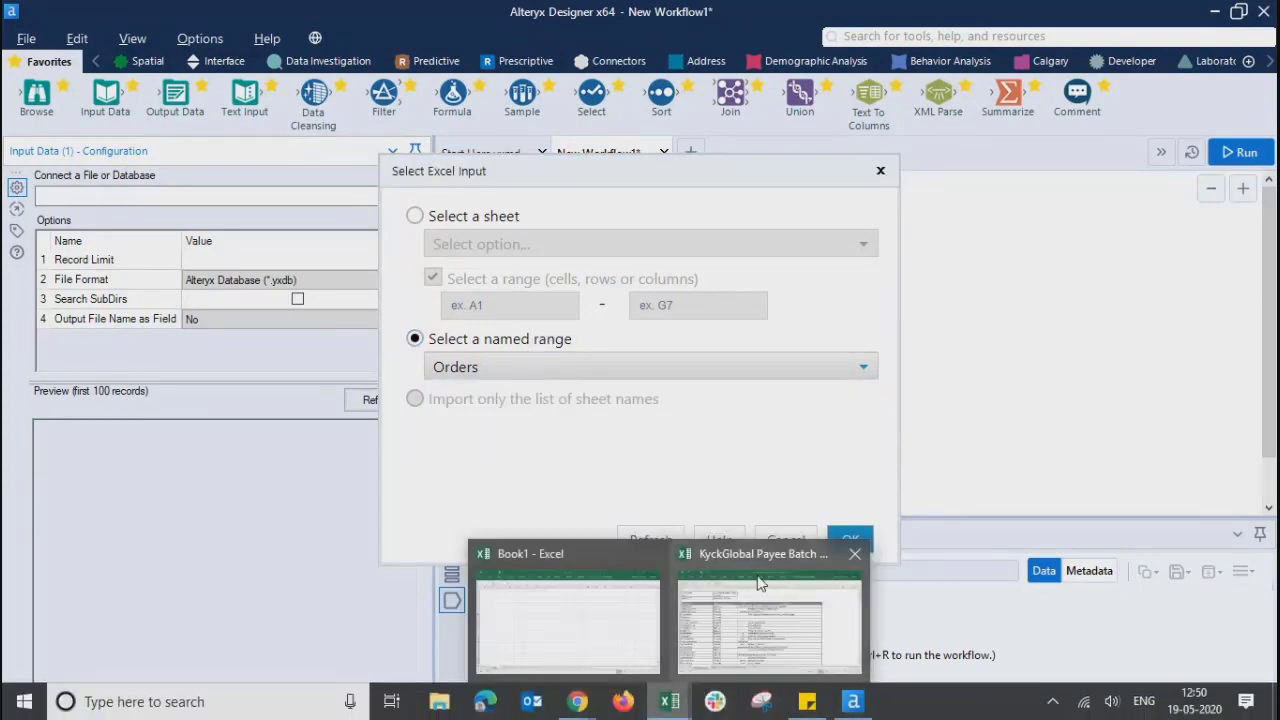
{"action": "left_click", "coordinate": [737, 590]}
{"action": "left_click", "coordinate": [378, 46]}
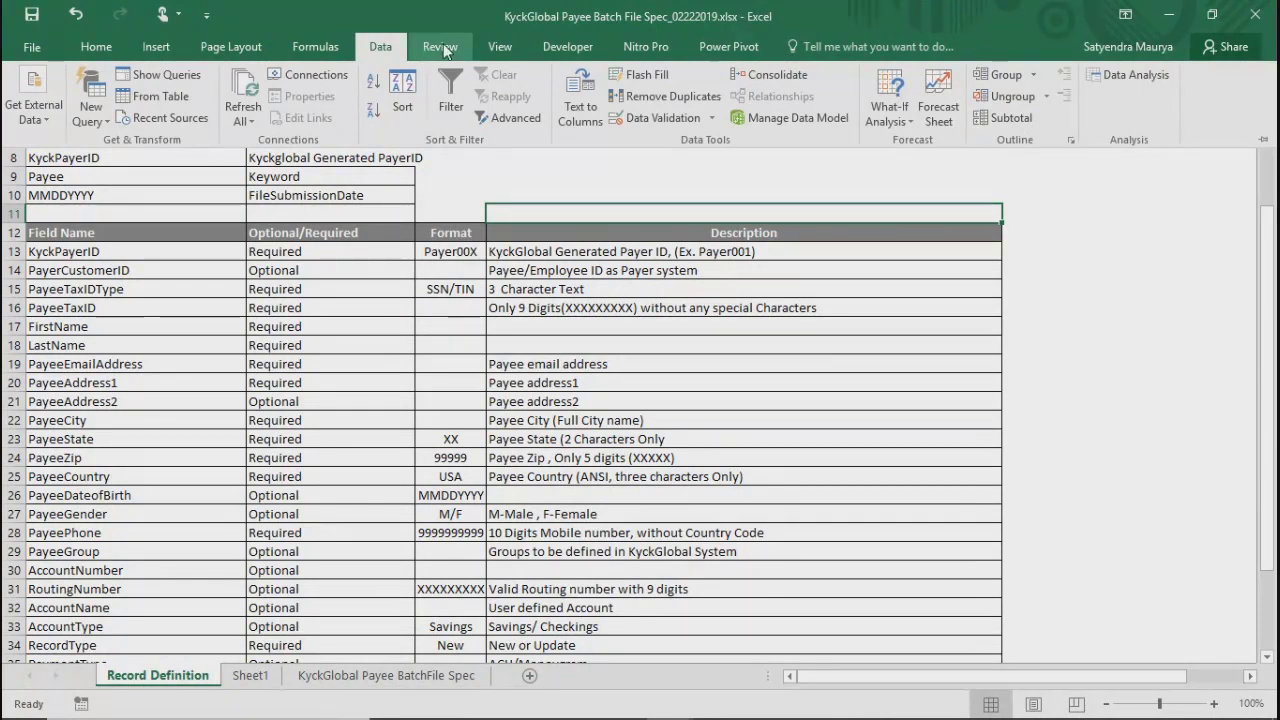
{"action": "left_click", "coordinate": [1125, 14]}
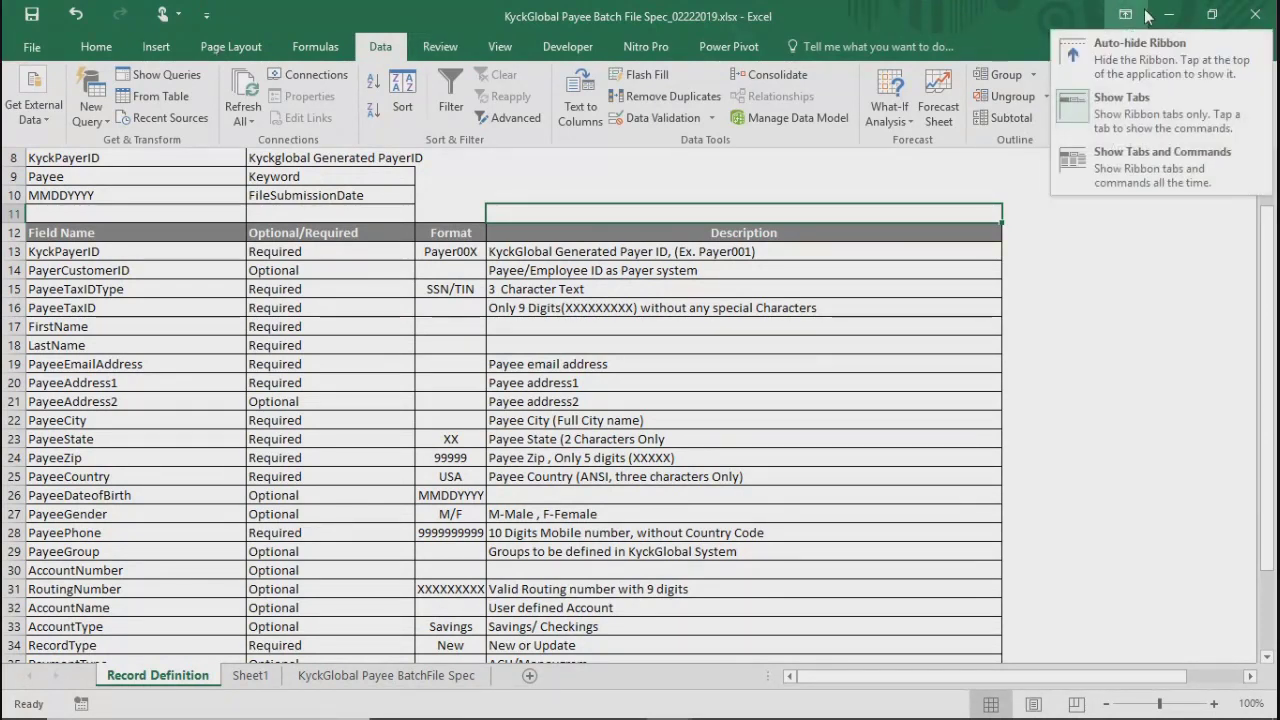
{"action": "left_click", "coordinate": [1150, 95]}
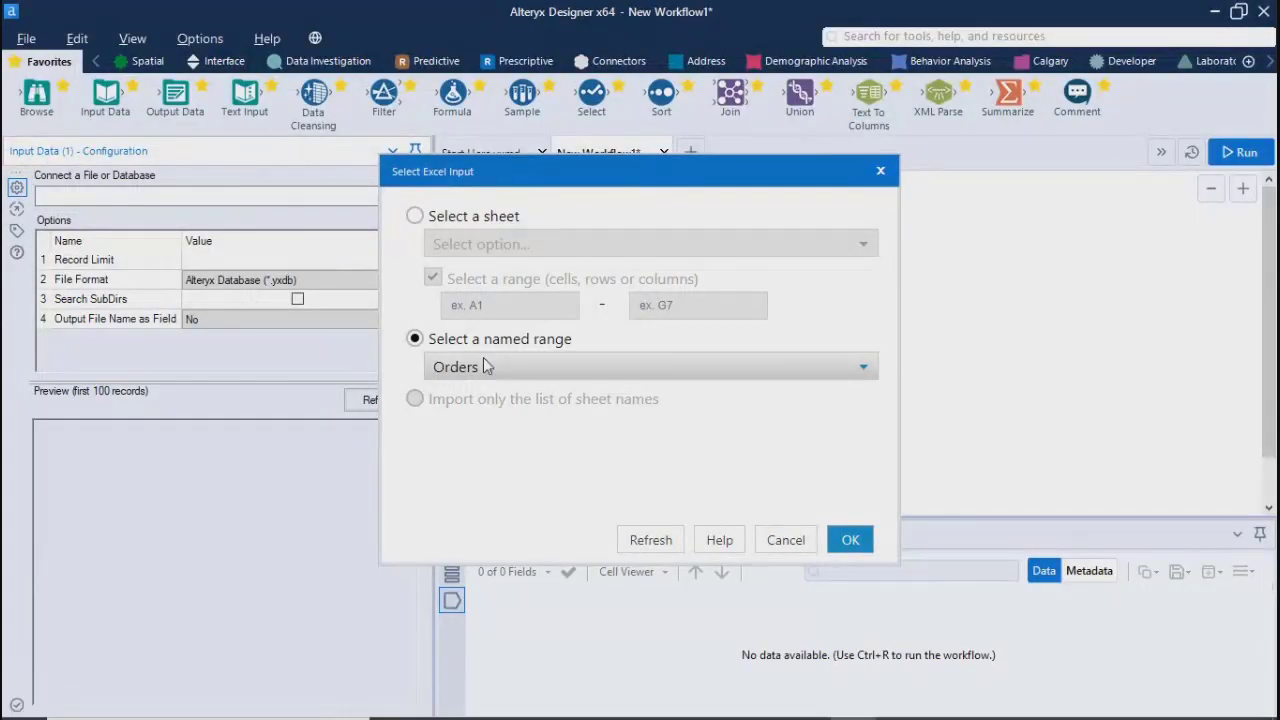
Step: In Alteryx Designer, review the named ranges, choose the Orders sheet instead with no range restriction, and accept the Excel input
{"action": "left_click", "coordinate": [485, 366]}
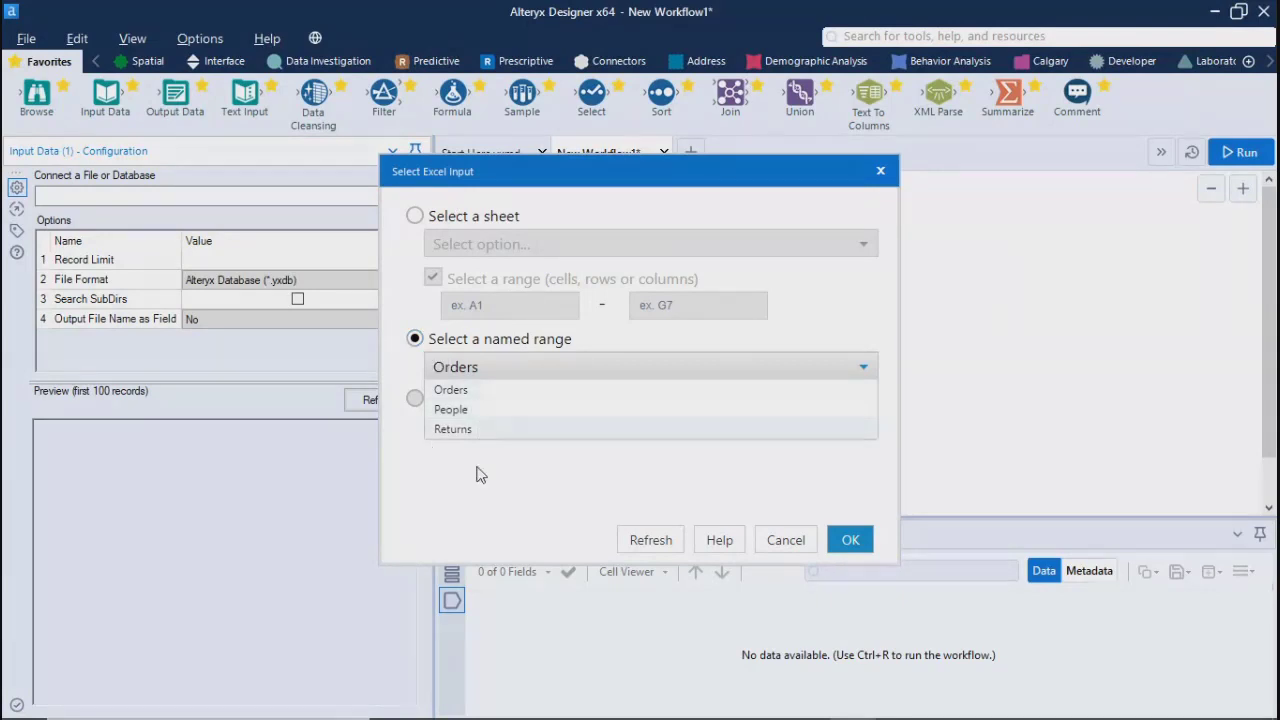
{"action": "left_click", "coordinate": [500, 496]}
{"action": "left_click", "coordinate": [420, 217]}
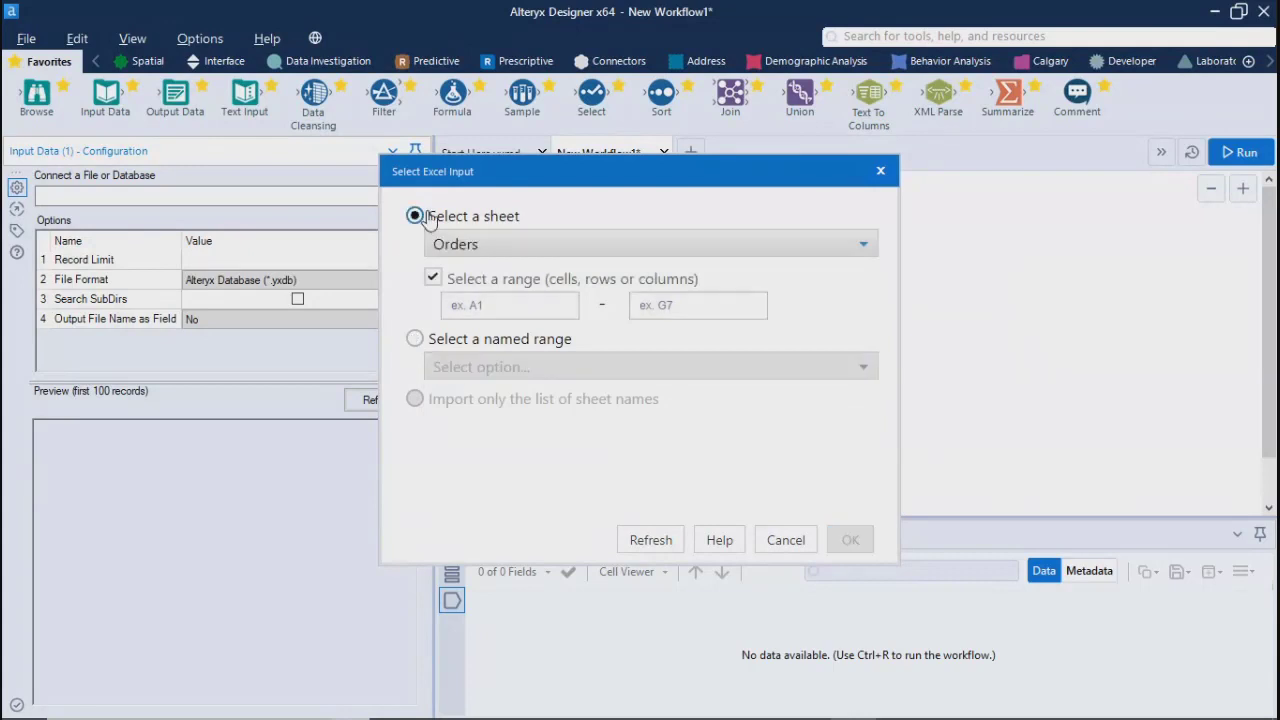
{"action": "left_click", "coordinate": [432, 278]}
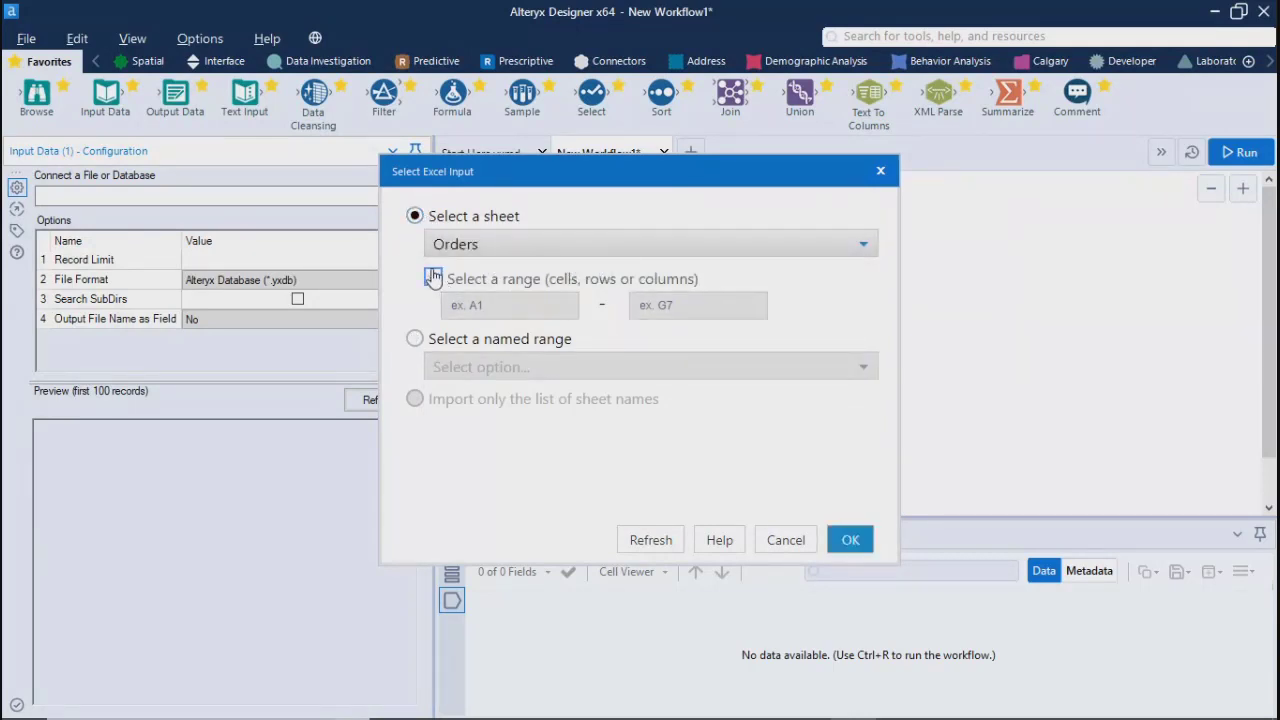
{"action": "left_click", "coordinate": [849, 540]}
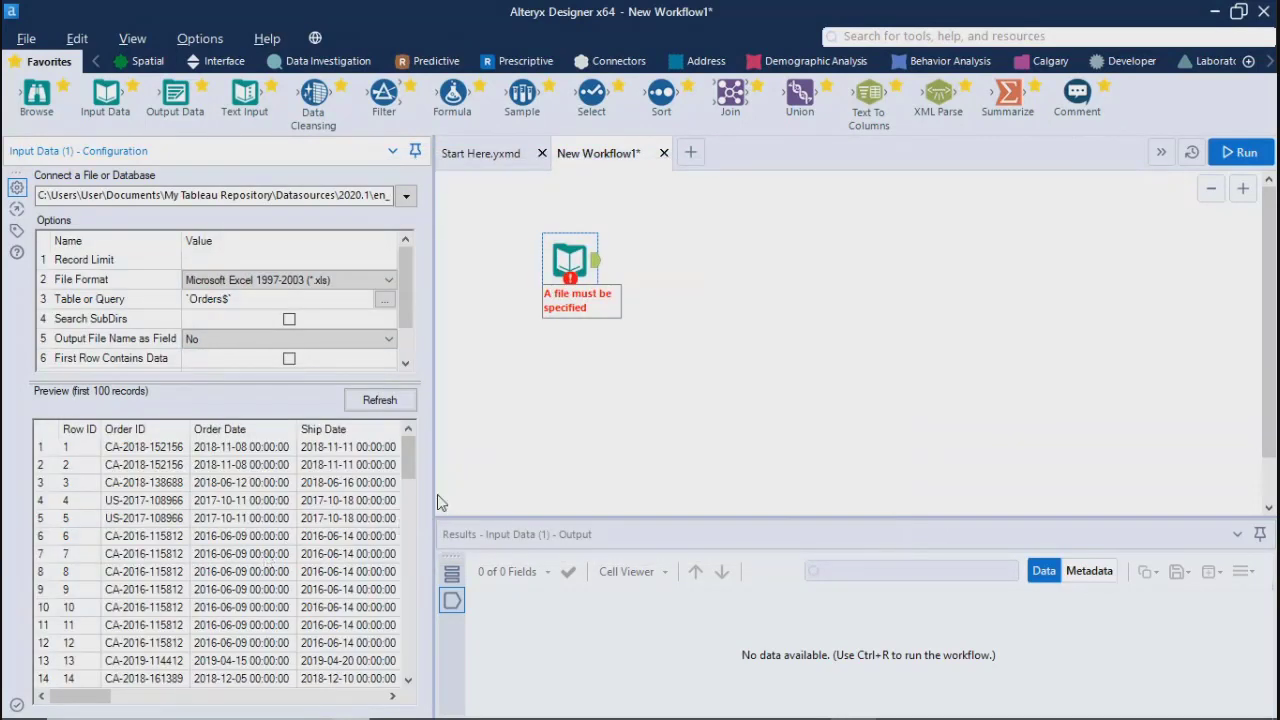
Step: Widen the Input Data configuration pane and examine the columns and records in the Orders data preview
{"action": "left_click_drag", "start_coordinate": [722, 490], "coordinate": [734, 489]}
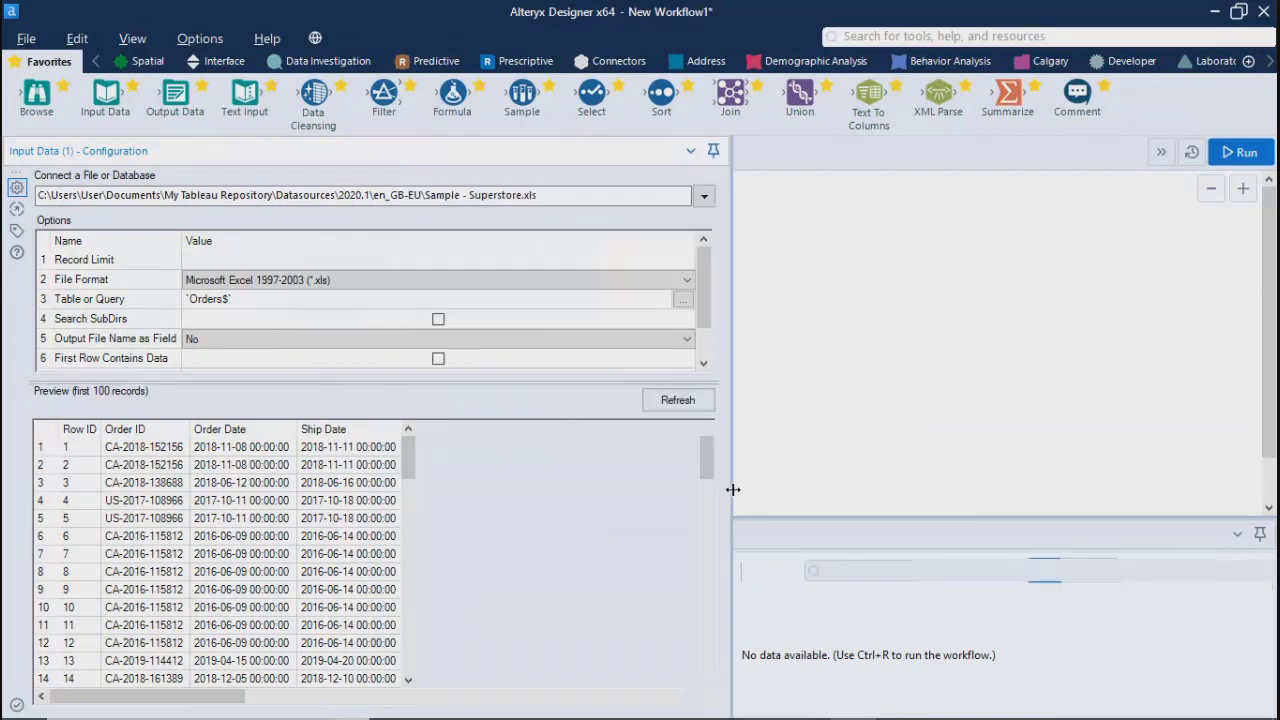
{"action": "mouse_move", "coordinate": [123, 702]}
{"action": "left_mouse_down"}
{"action": "mouse_move", "coordinate": [530, 703]}
{"action": "mouse_move", "coordinate": [125, 704]}
{"action": "left_mouse_up"}
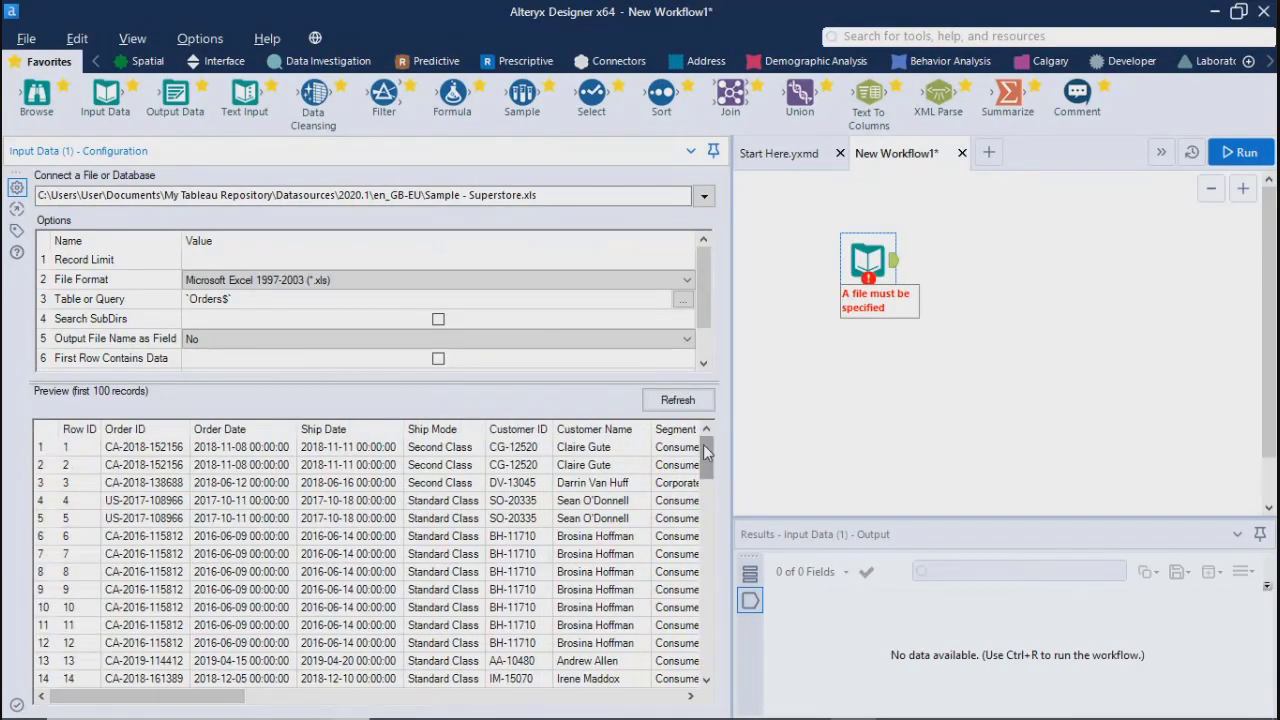
{"action": "left_click_drag", "start_coordinate": [708, 440], "coordinate": [692, 420]}
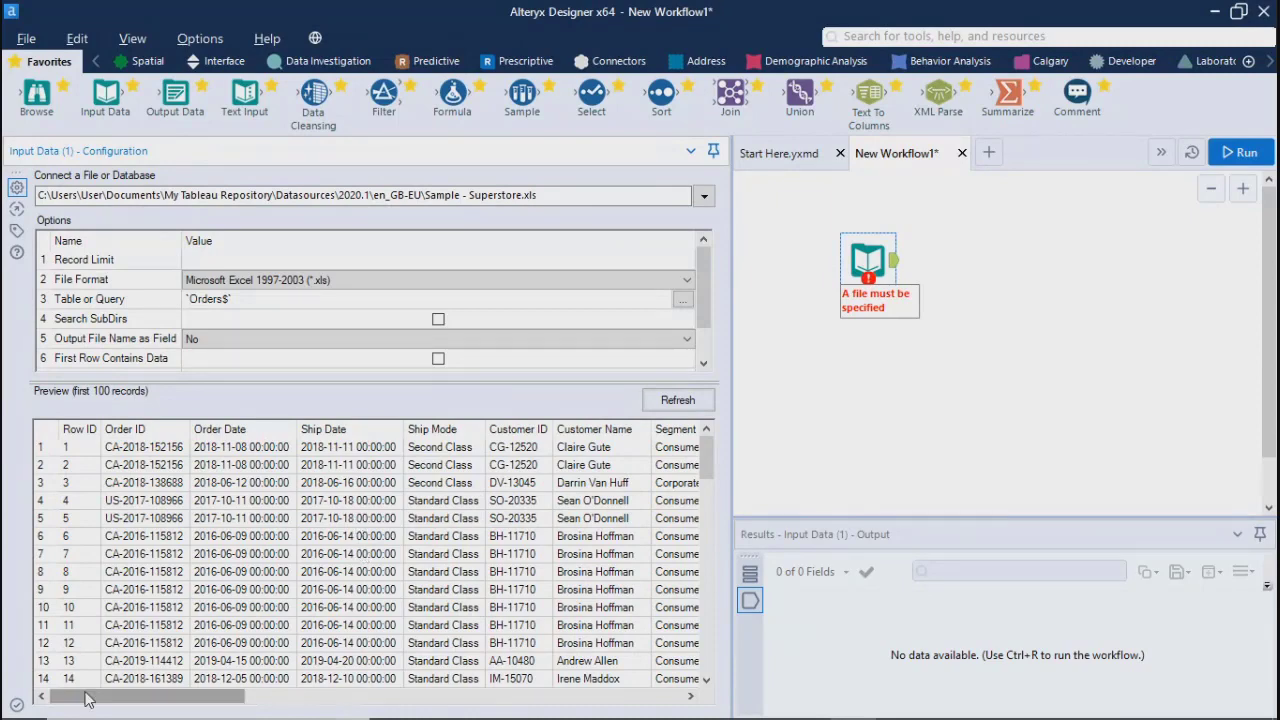
{"action": "left_click_drag", "start_coordinate": [86, 699], "coordinate": [145, 692]}
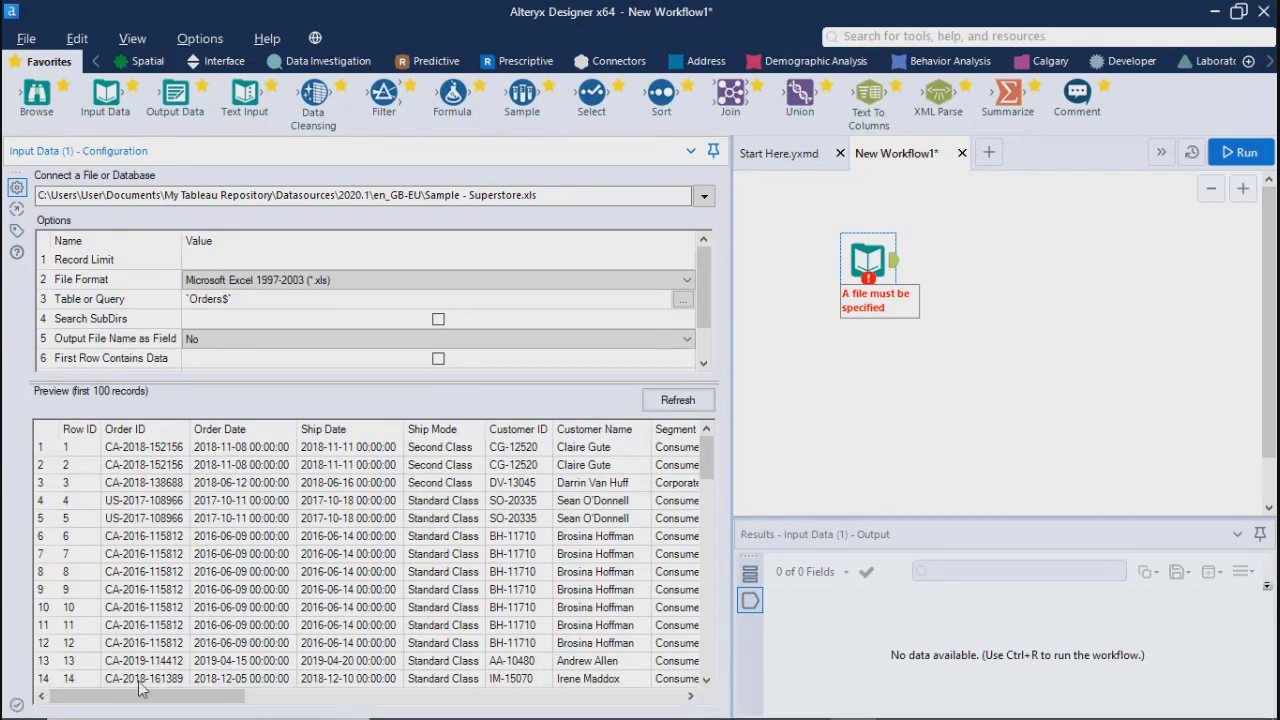
{"action": "left_click_drag", "start_coordinate": [106, 698], "coordinate": [608, 675]}
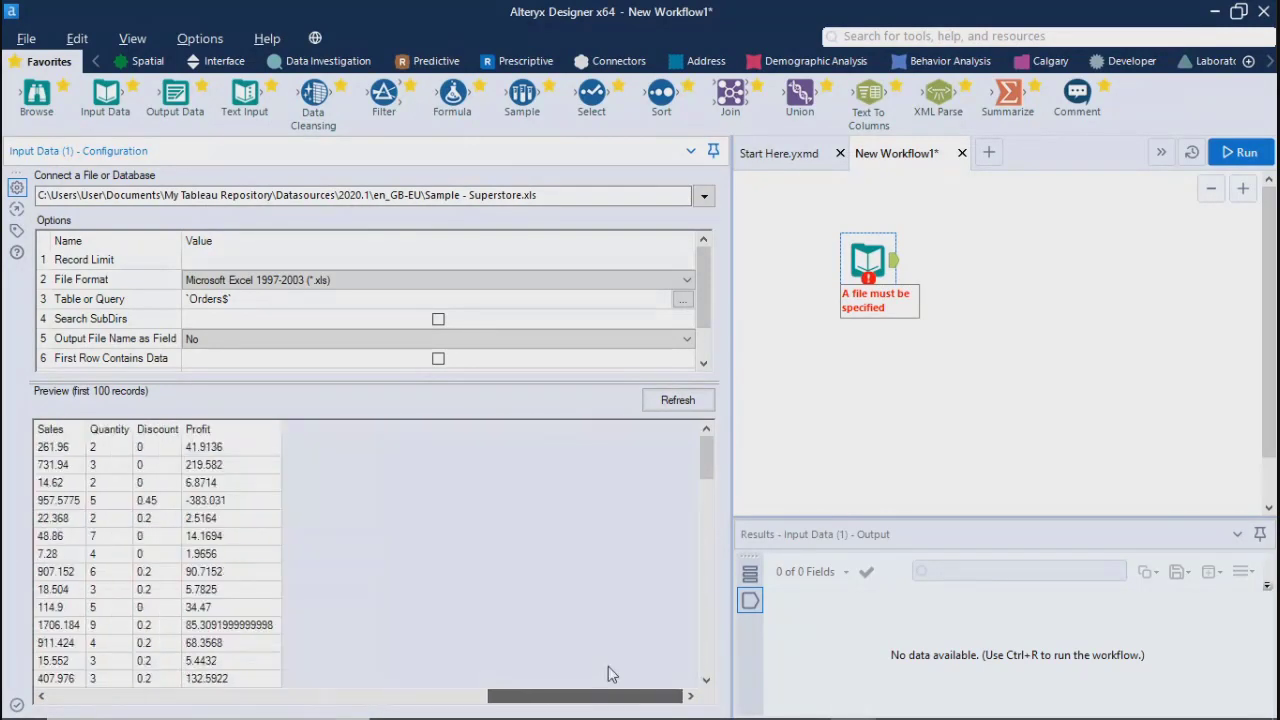
{"action": "left_click", "coordinate": [202, 698]}
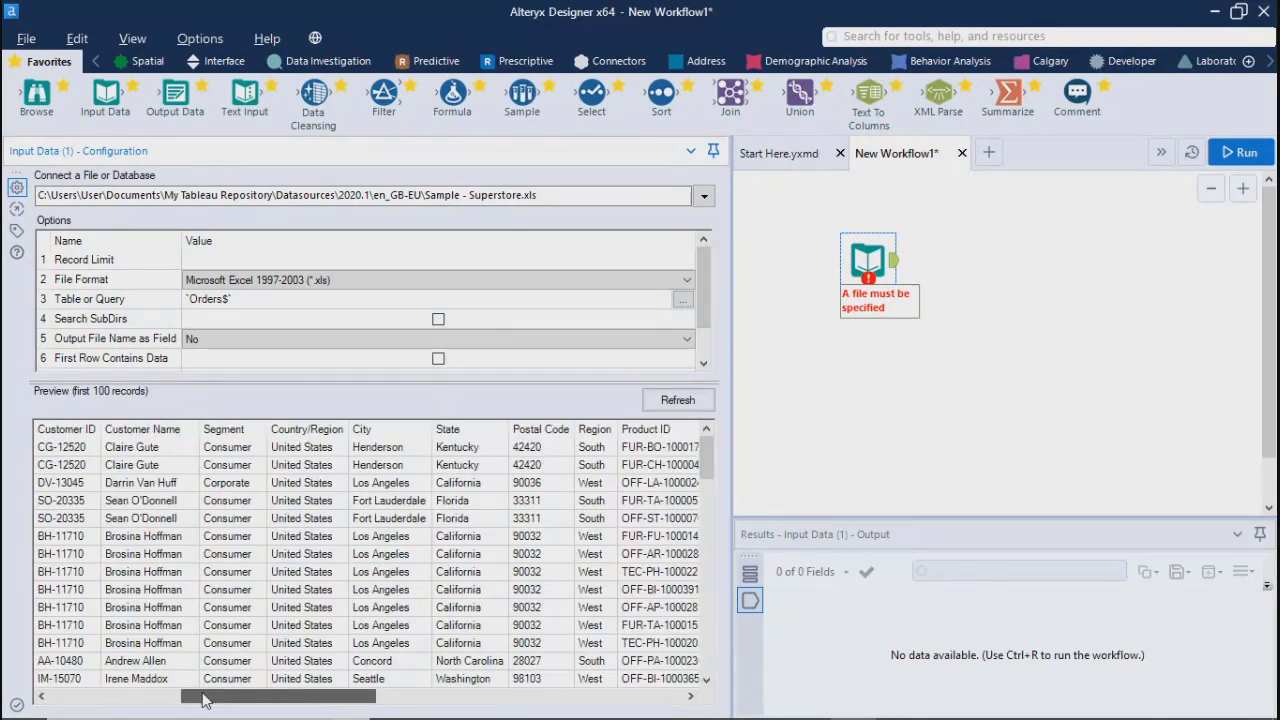
{"action": "left_click_drag", "start_coordinate": [202, 698], "coordinate": [70, 698]}
{"action": "scroll", "coordinate": [350, 570], "scroll_direction": "down", "scroll_amount": 20}
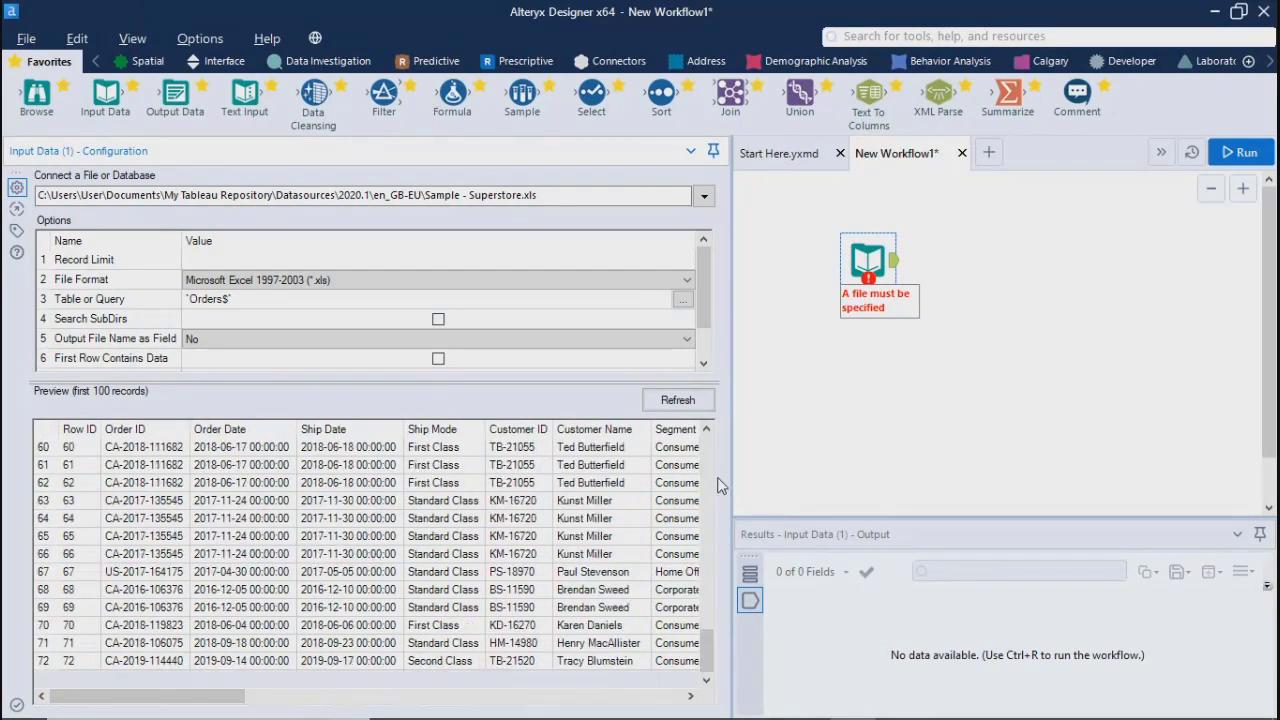
Step: Narrow the Input Data configuration pane and enlarge its options area so all seven options fit above the preview
{"action": "left_click_drag", "start_coordinate": [733, 476], "coordinate": [537, 465]}
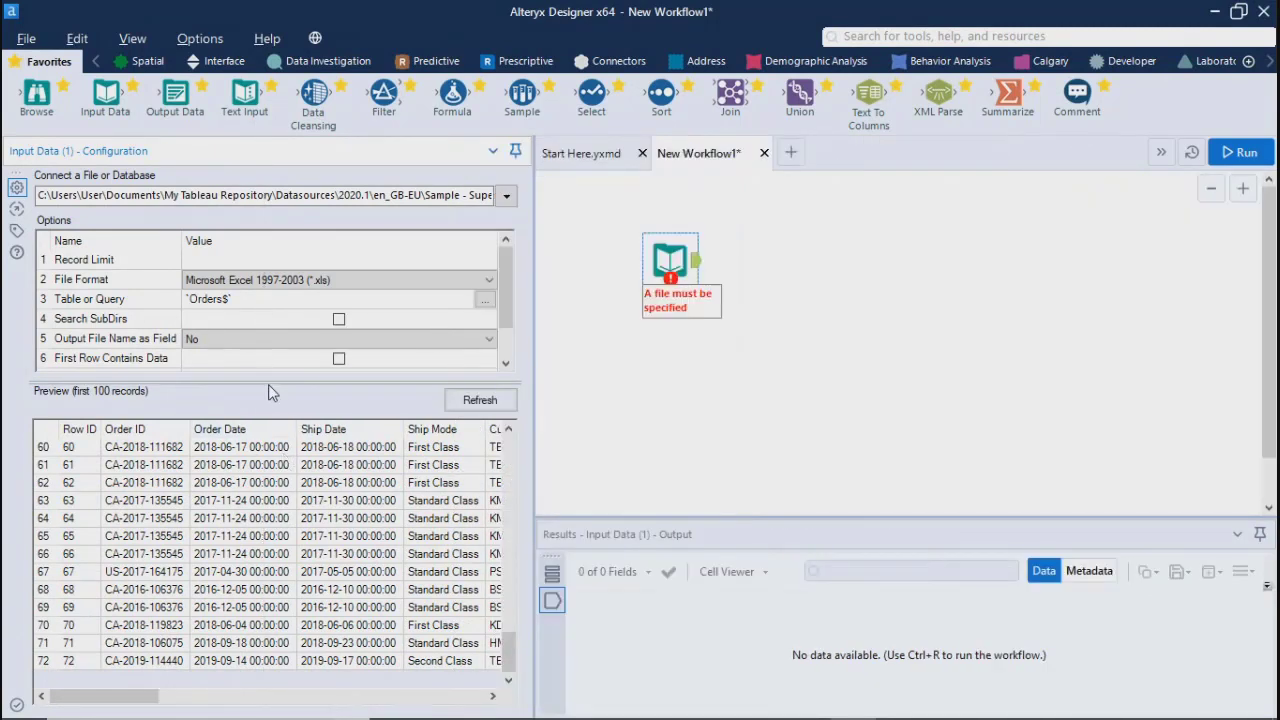
{"action": "left_click_drag", "start_coordinate": [267, 381], "coordinate": [290, 591]}
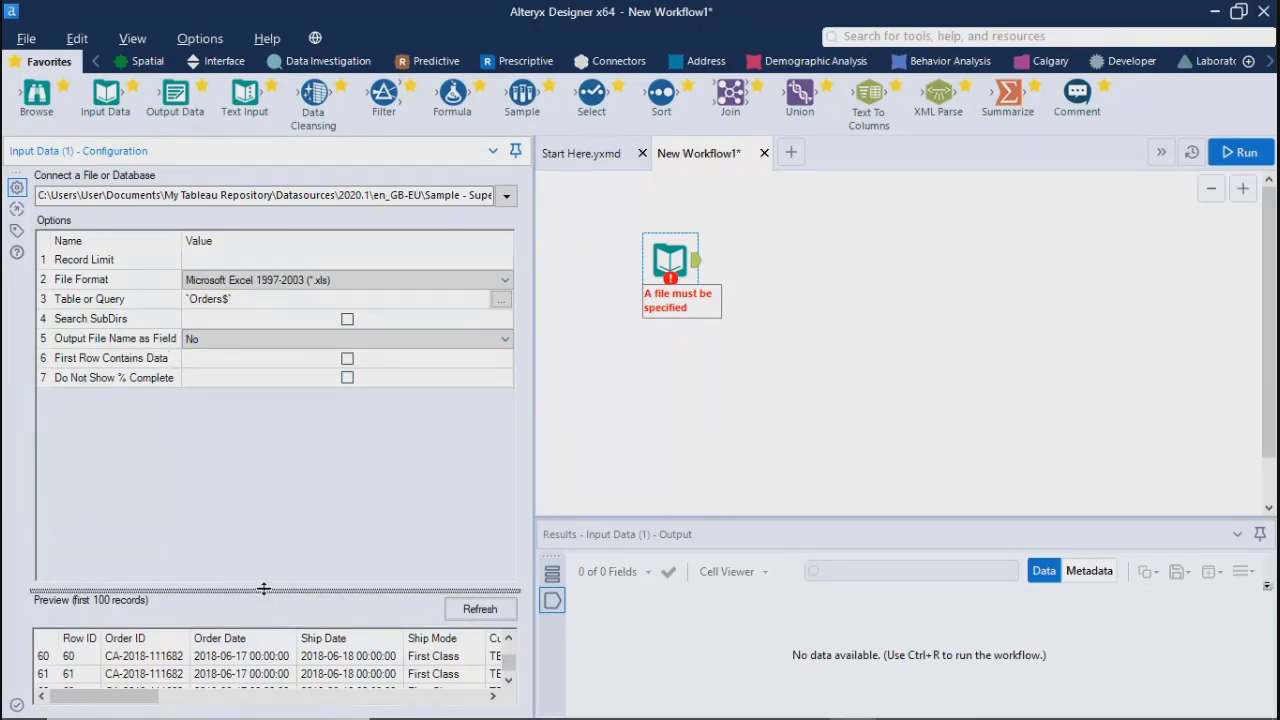
{"action": "left_click_drag", "start_coordinate": [264, 589], "coordinate": [277, 470]}
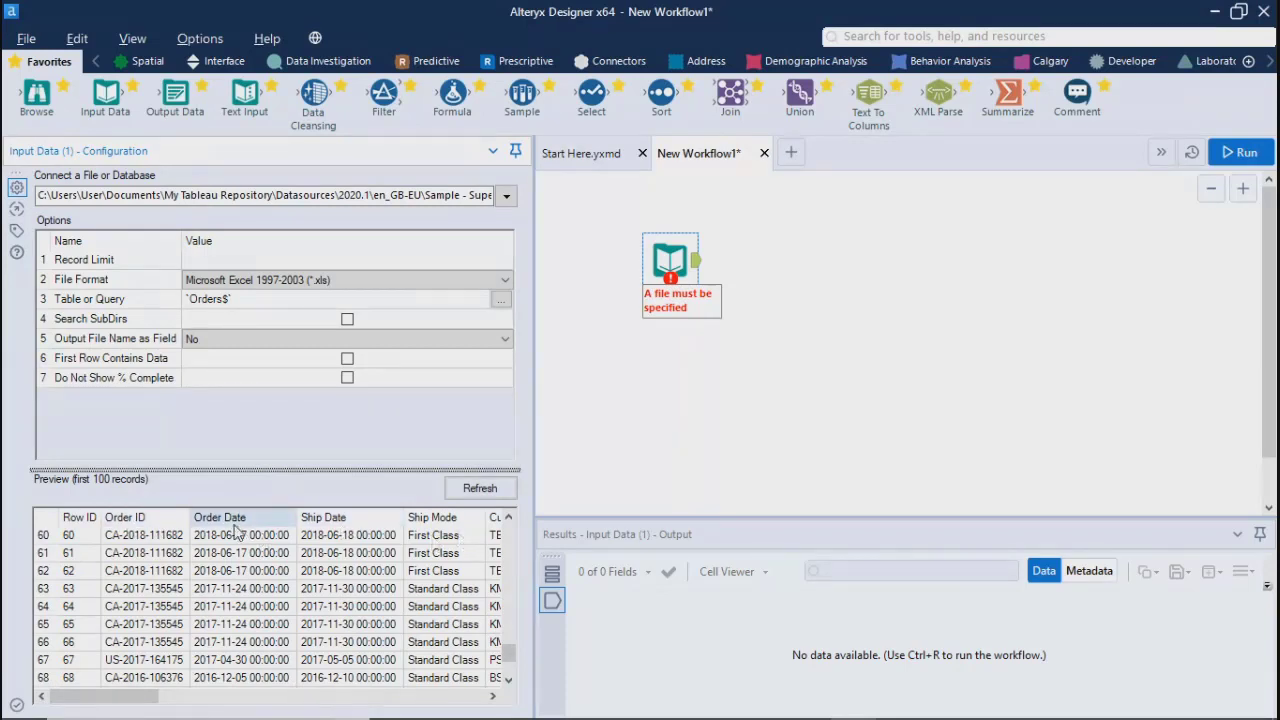
Step: Turn on First Row Contains Data, refresh the preview and select its first record to examine how the headers are treated
{"action": "left_click", "coordinate": [346, 358]}
{"action": "left_click", "coordinate": [346, 358]}
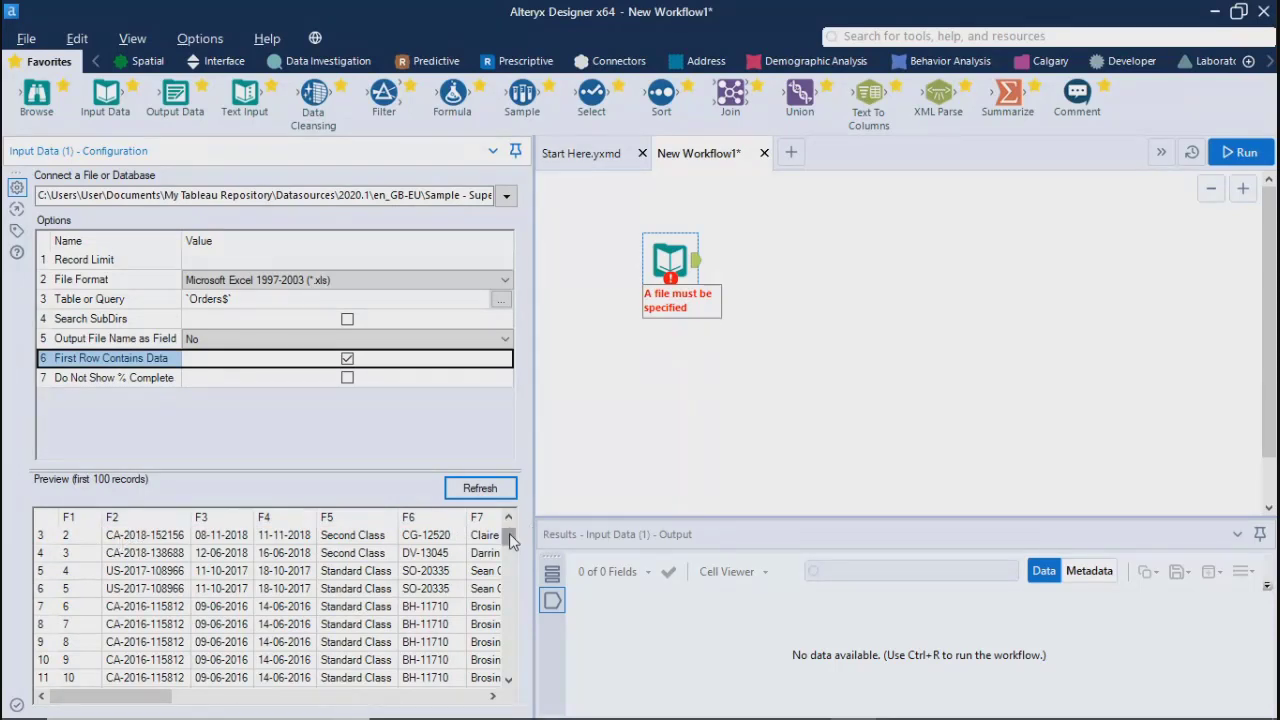
{"action": "scroll", "coordinate": [509, 540], "scroll_direction": "down", "scroll_amount": 3}
{"action": "scroll", "coordinate": [437, 543], "scroll_direction": "up", "scroll_amount": 5}
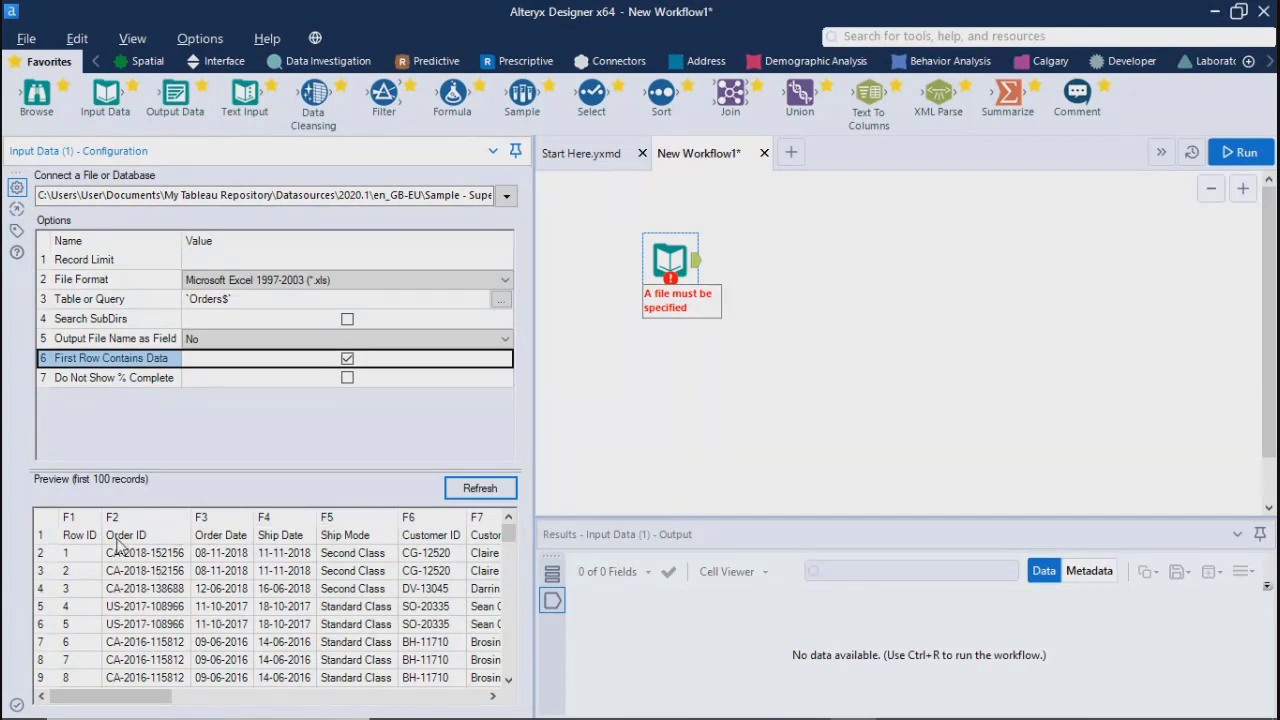
{"action": "left_click", "coordinate": [84, 532]}
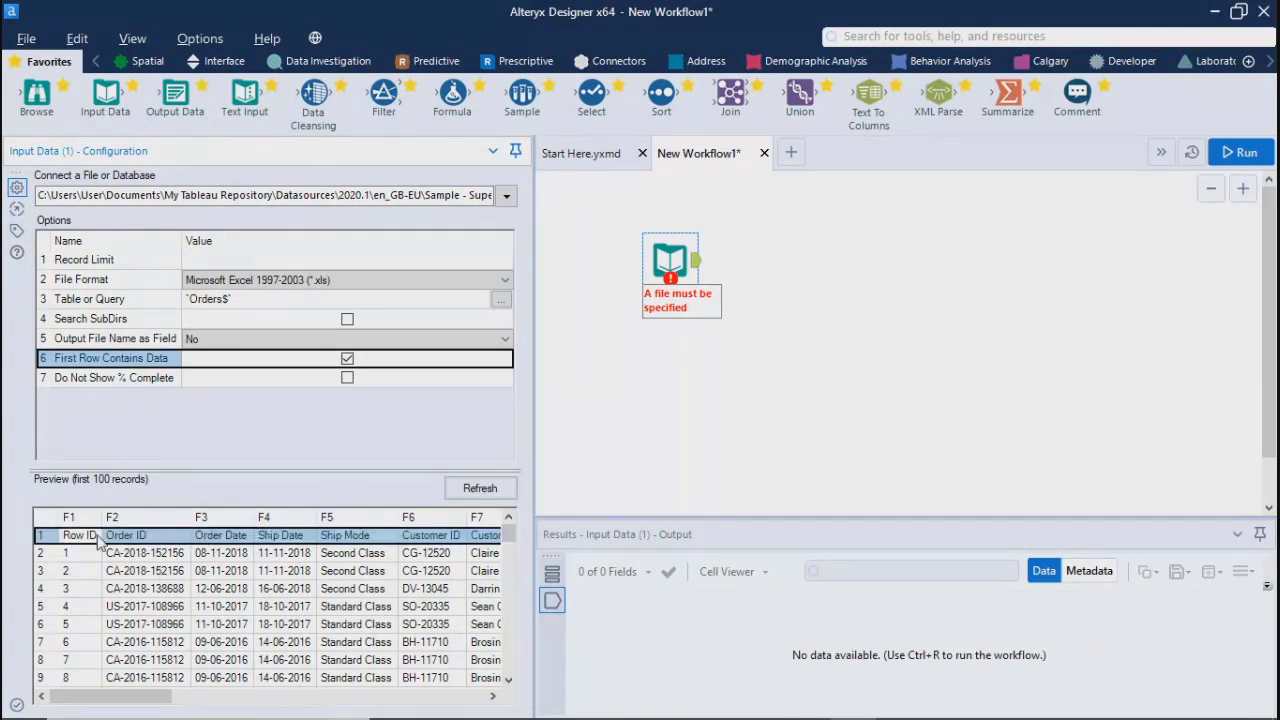
Step: Turn off First Row Contains Data, refresh the preview and select its first record
{"action": "left_click", "coordinate": [347, 358]}
{"action": "left_click", "coordinate": [468, 488]}
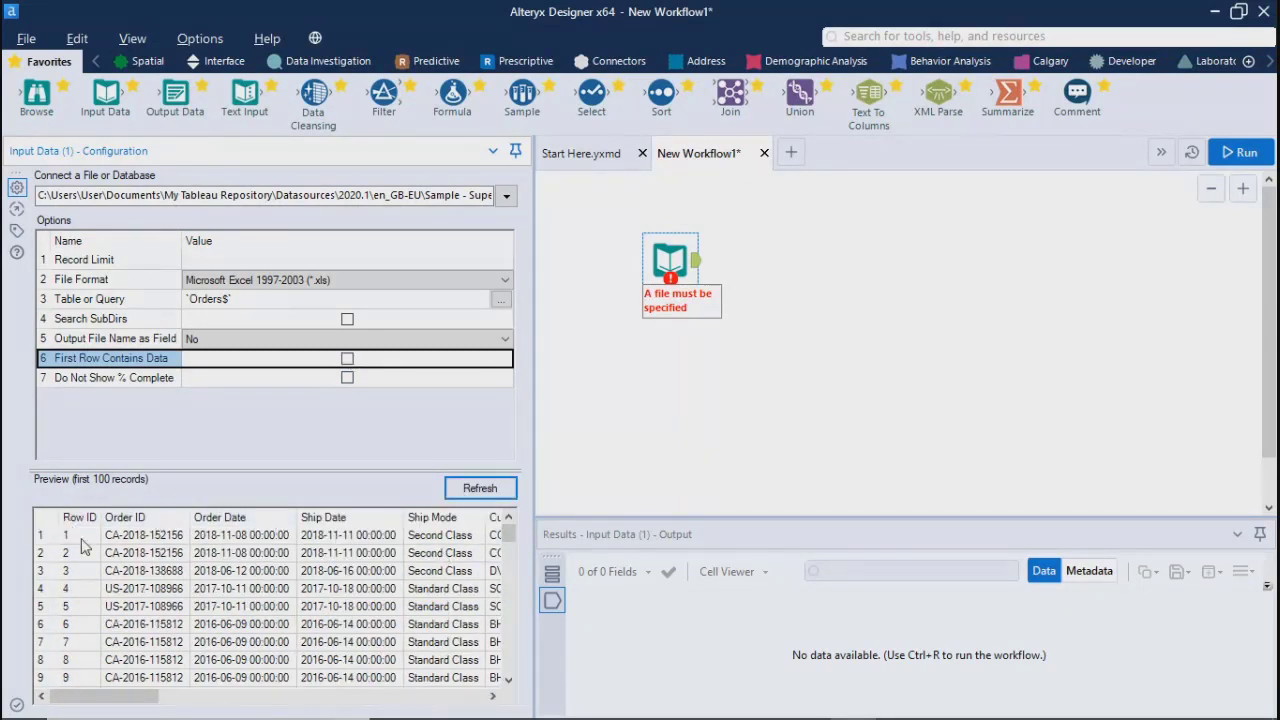
{"action": "left_click", "coordinate": [41, 536]}
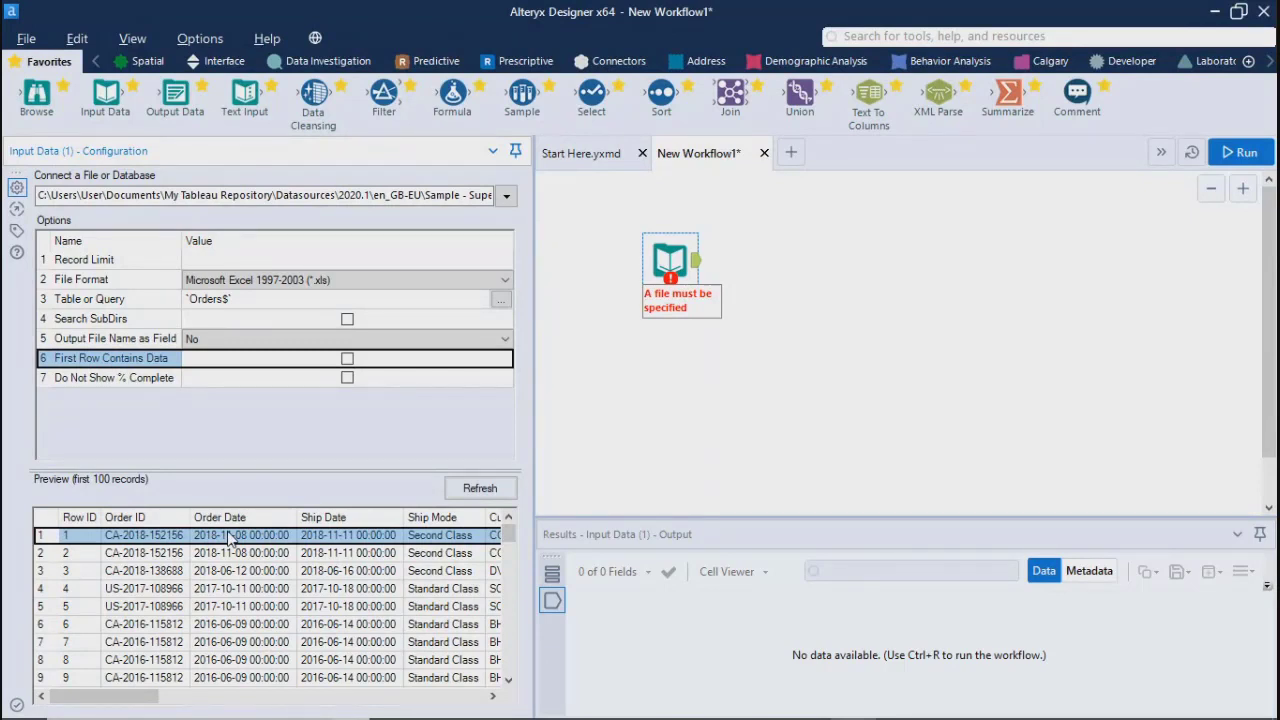
Step: Hide the meeting.anymeeting.com screen-sharing bar, view the Chrome window and return to Alteryx Designer
{"action": "mouse_move", "coordinate": [578, 701]}
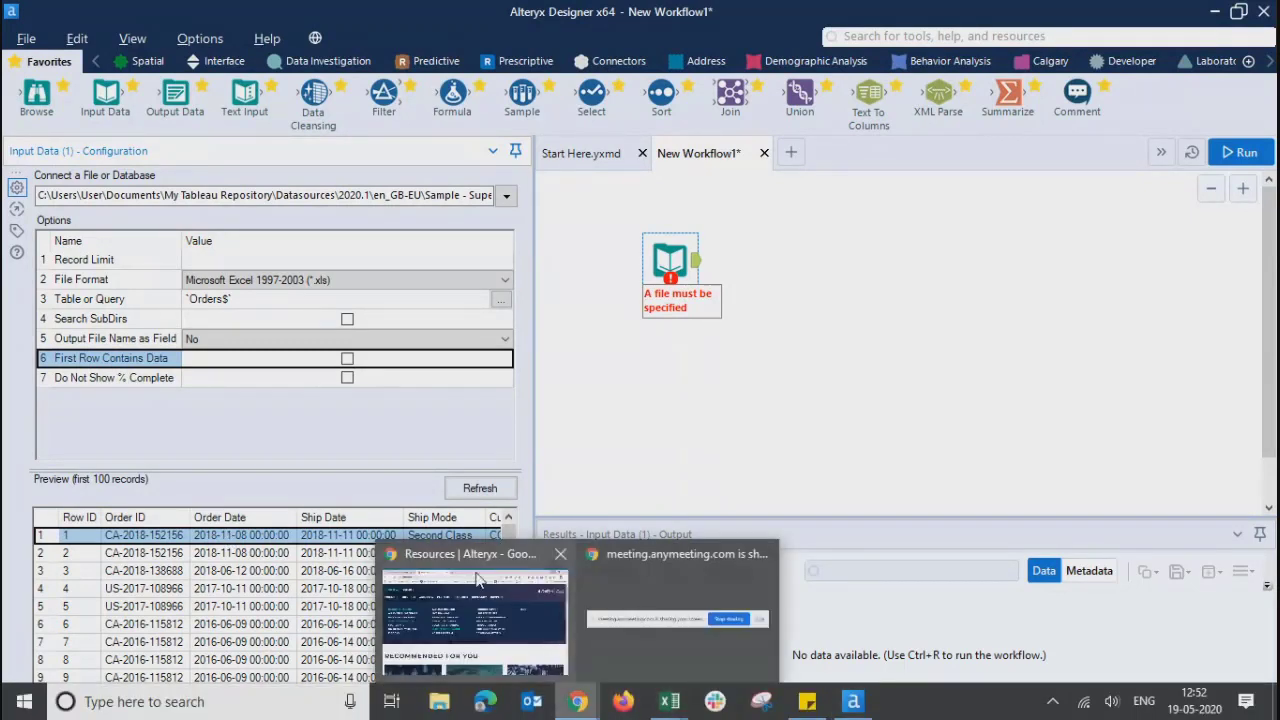
{"action": "left_click", "coordinate": [676, 570]}
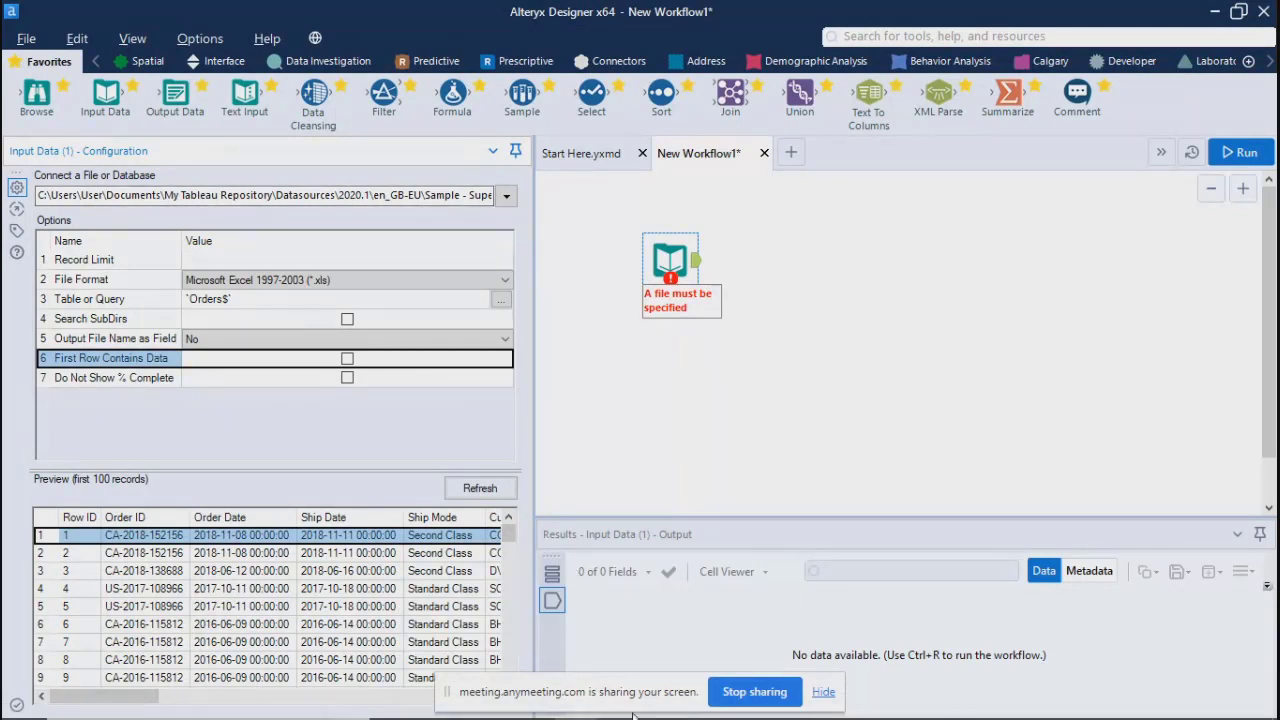
{"action": "left_click", "coordinate": [824, 692]}
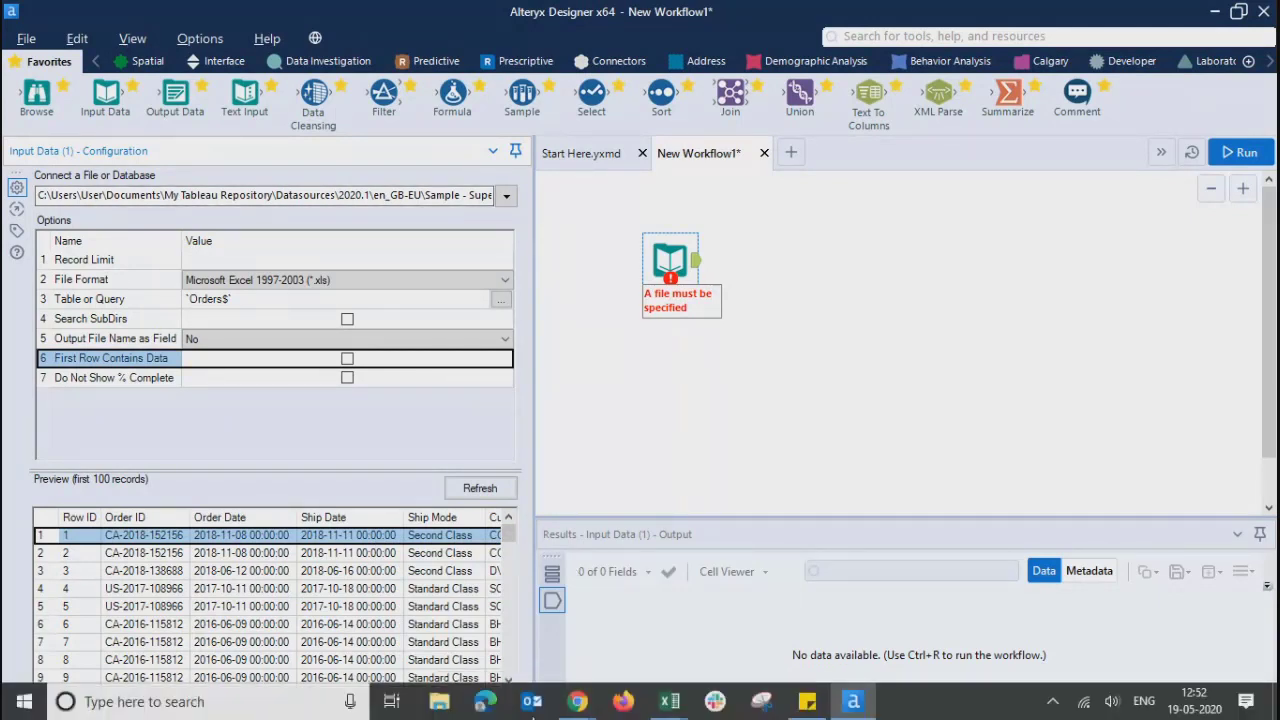
{"action": "mouse_move", "coordinate": [578, 701]}
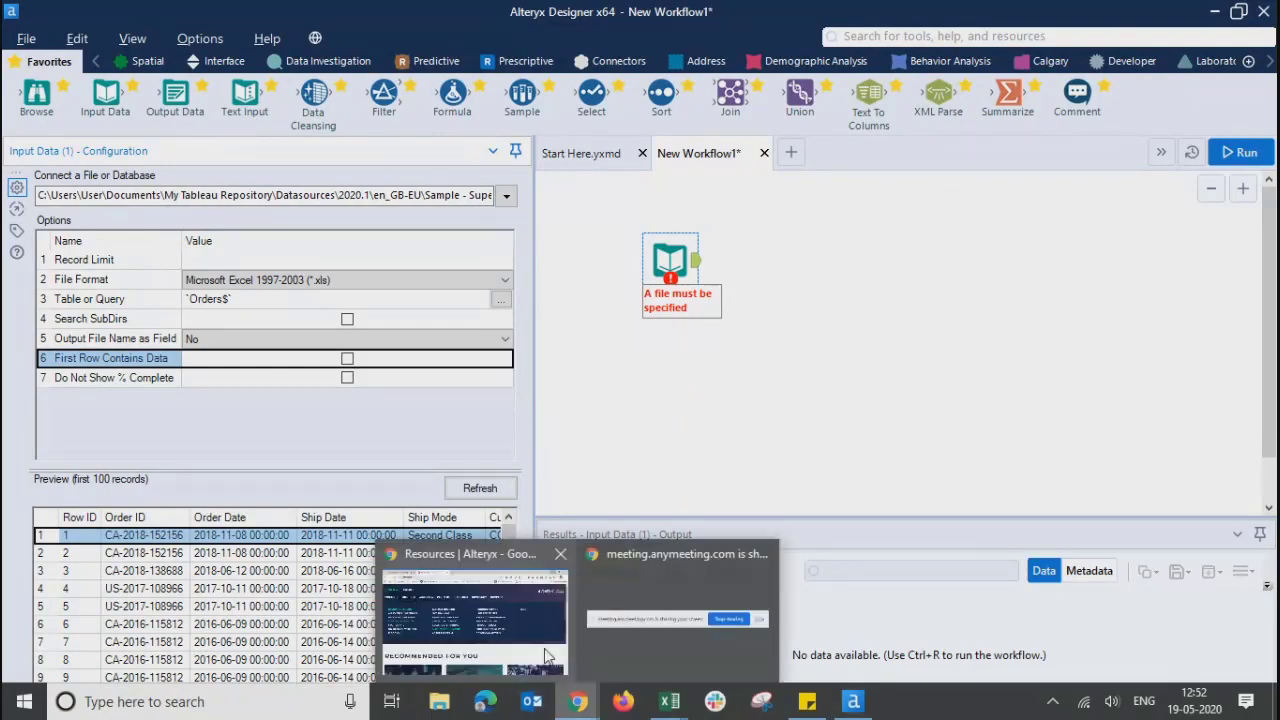
{"action": "left_click", "coordinate": [510, 571]}
{"action": "left_click", "coordinate": [1175, 12]}
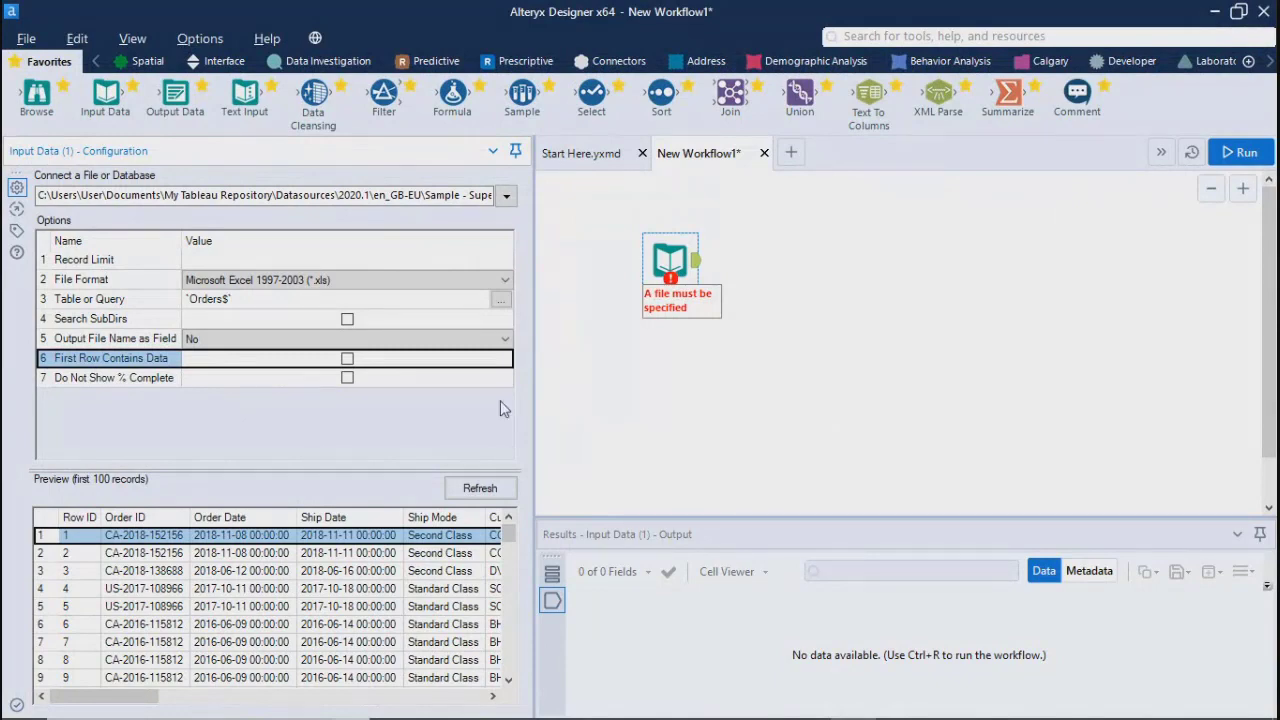
Step: Deselect the Input Data tool on the canvas to apply its configuration, and select it again to show its settings
{"action": "left_click", "coordinate": [745, 407]}
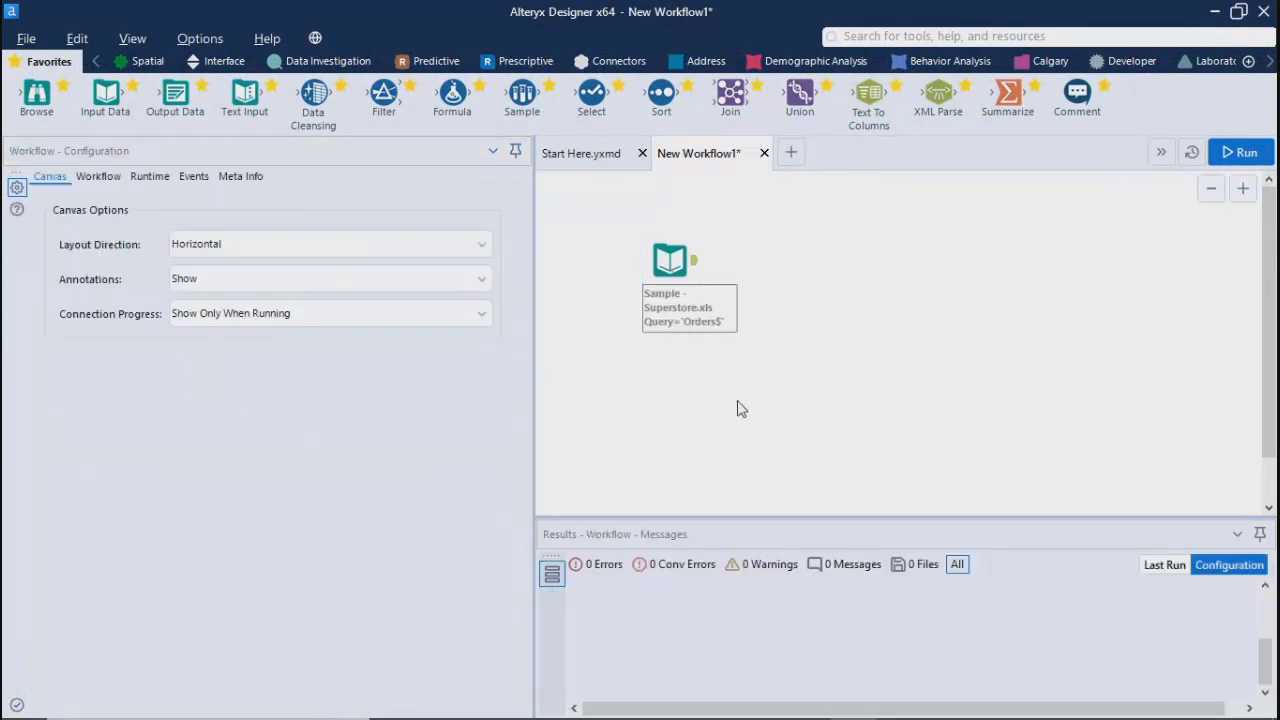
{"action": "left_click", "coordinate": [698, 280]}
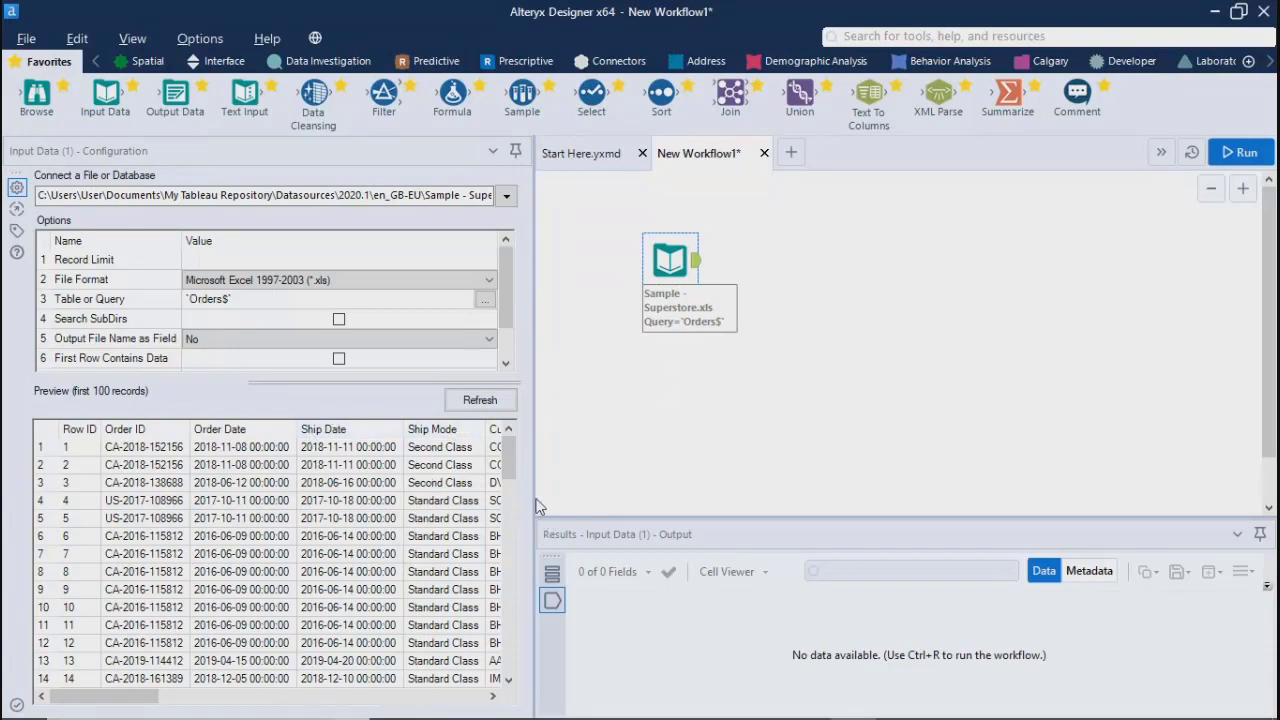
Step: Narrow the Configuration pane, make the Results pane taller, and select the Input Data tool to show its settings
{"action": "left_click_drag", "start_coordinate": [481, 492], "coordinate": [337, 491]}
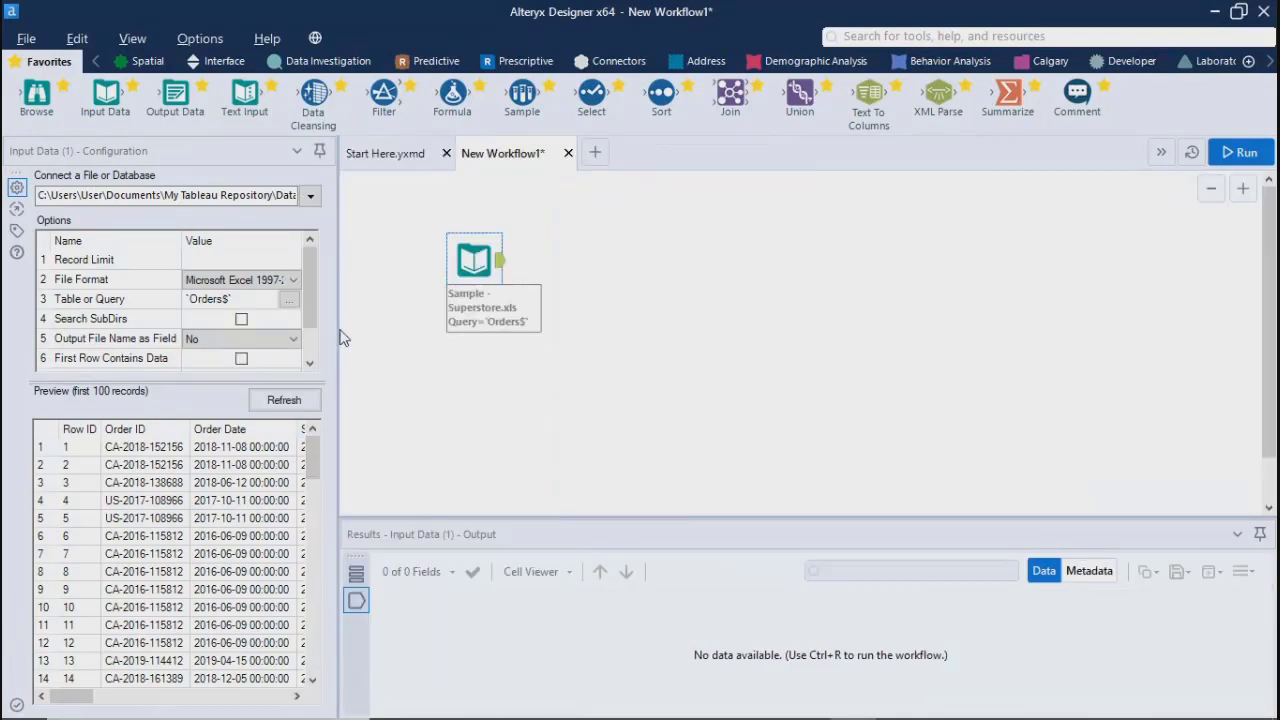
{"action": "left_click", "coordinate": [341, 338]}
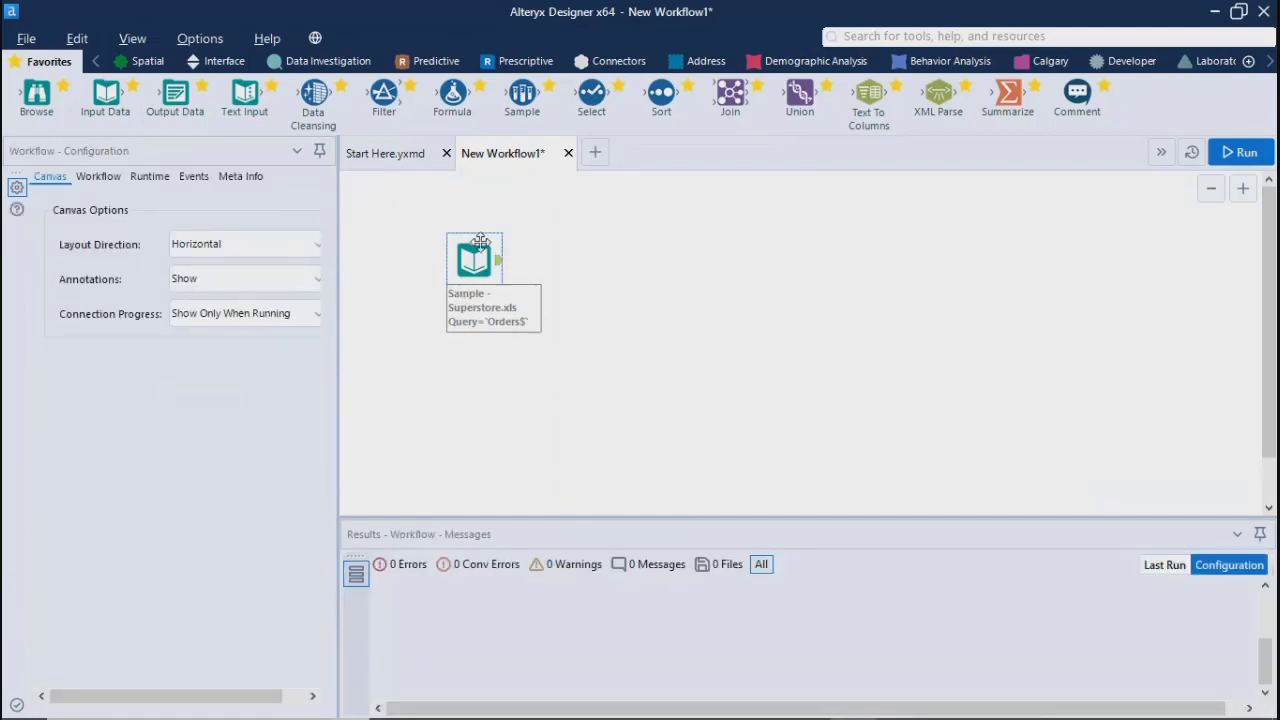
{"action": "left_click", "coordinate": [478, 247]}
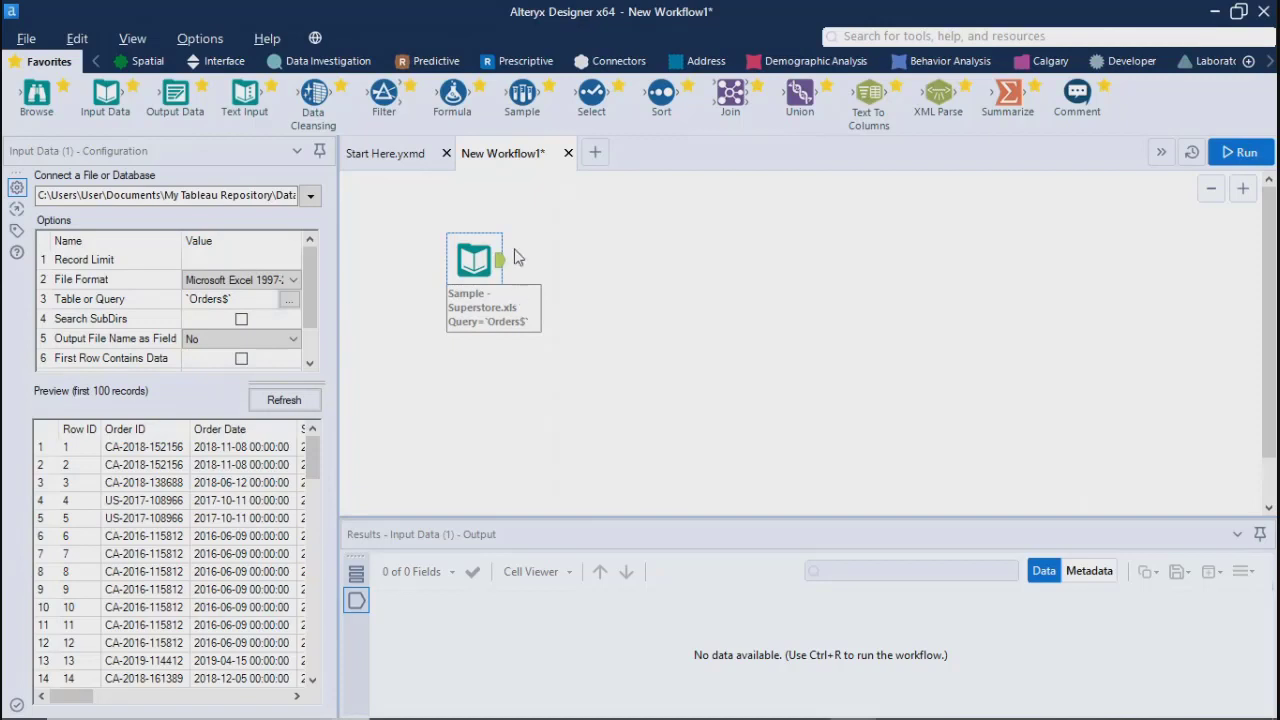
{"action": "left_click", "coordinate": [508, 253]}
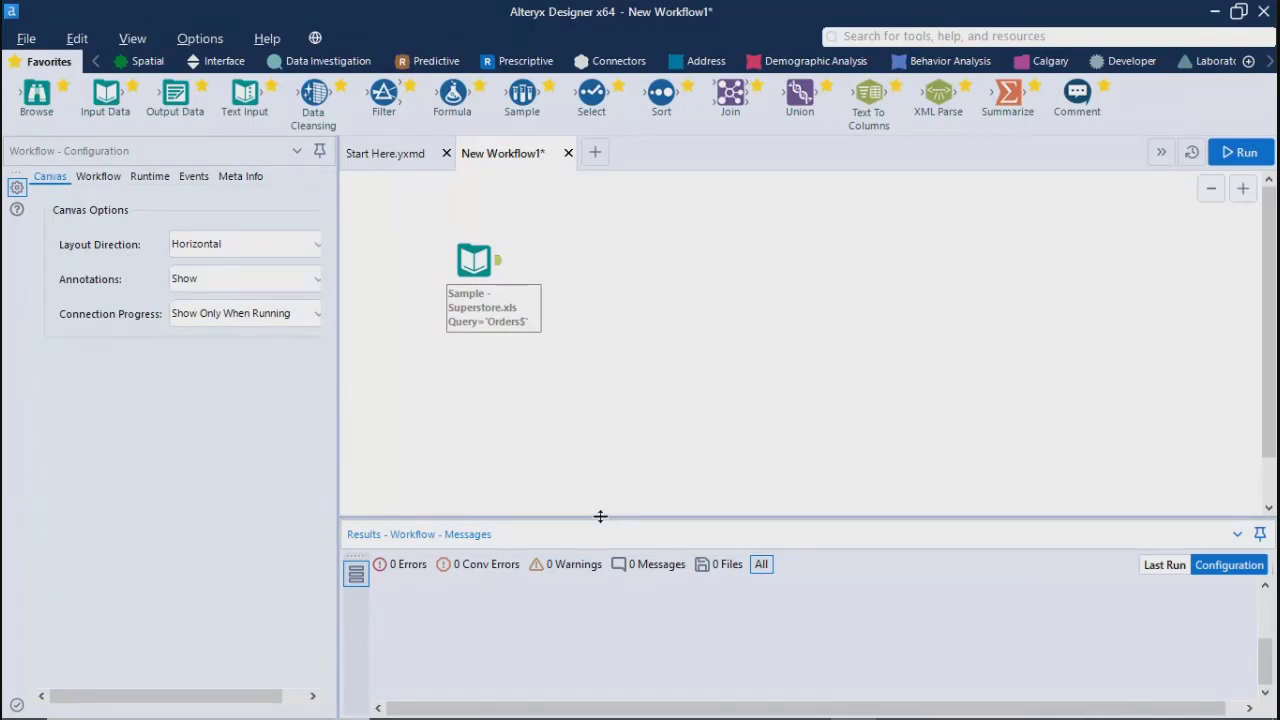
{"action": "left_click_drag", "start_coordinate": [602, 476], "coordinate": [597, 363]}
{"action": "left_click", "coordinate": [481, 258]}
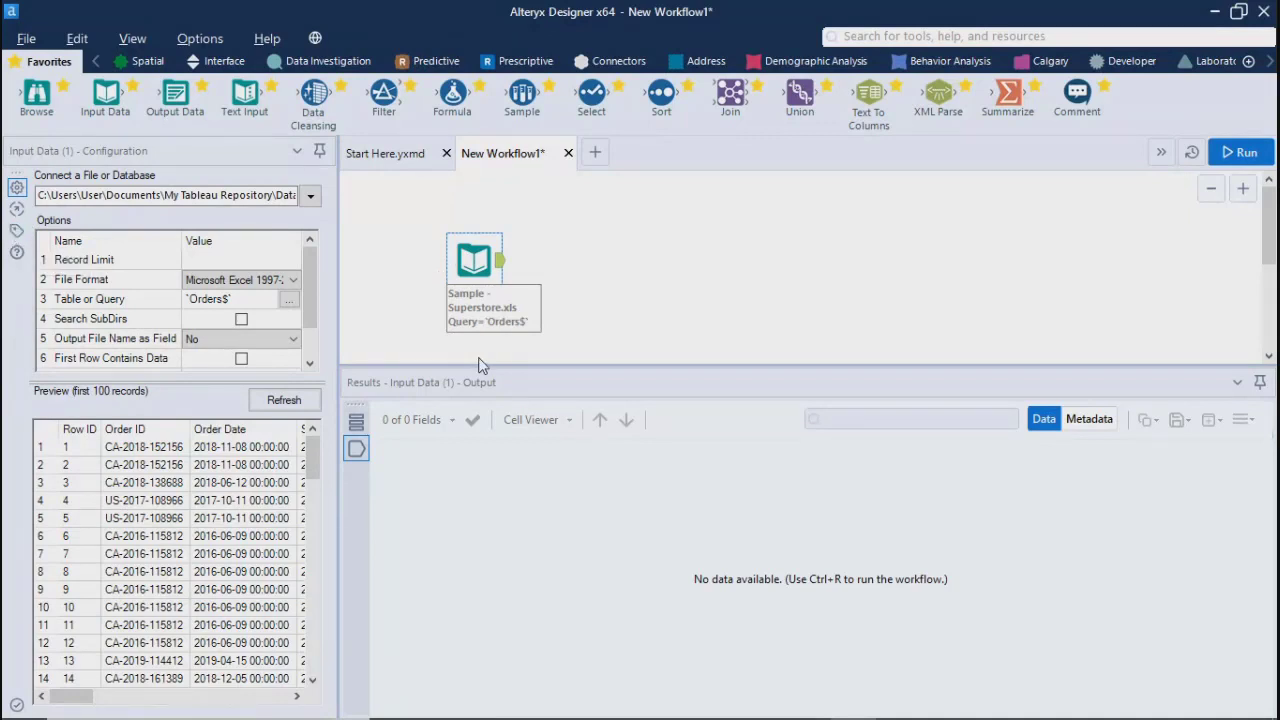
Step: Reposition the Input Data tool, add a Browse tool to its right and connect the Input Data output to it
{"action": "left_click_drag", "start_coordinate": [470, 256], "coordinate": [447, 233]}
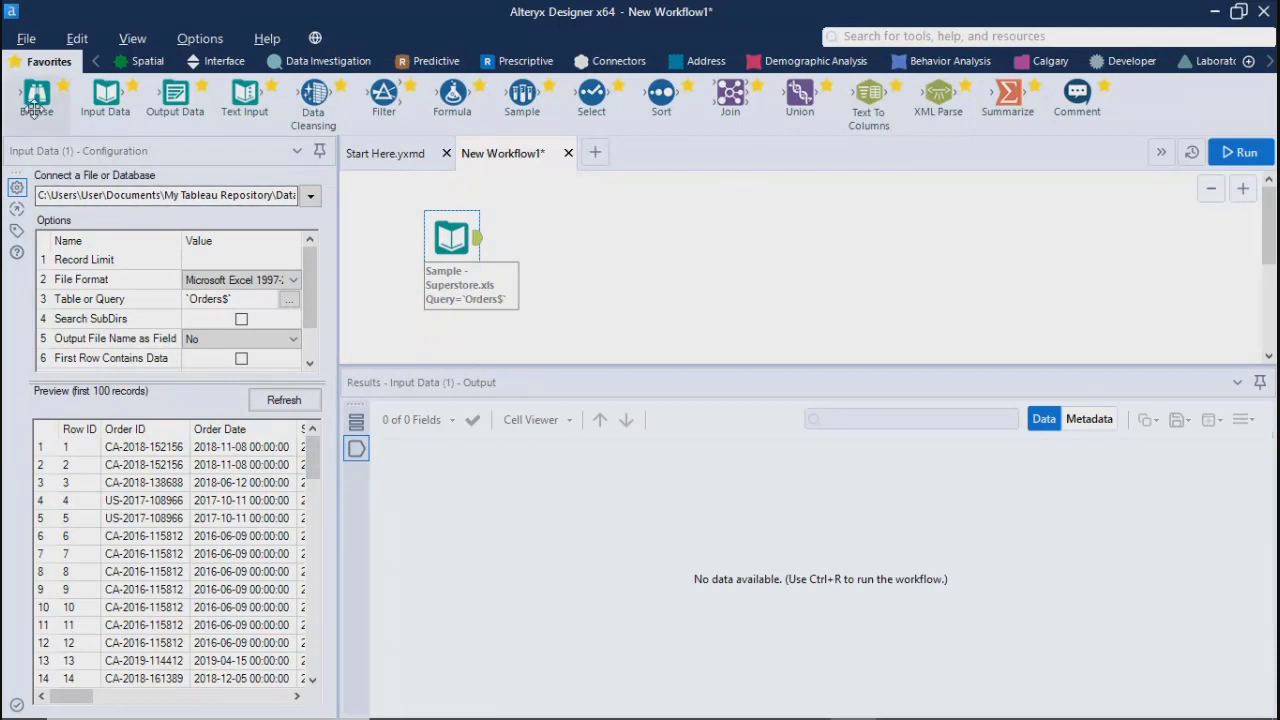
{"action": "left_click_drag", "start_coordinate": [36, 95], "coordinate": [620, 250]}
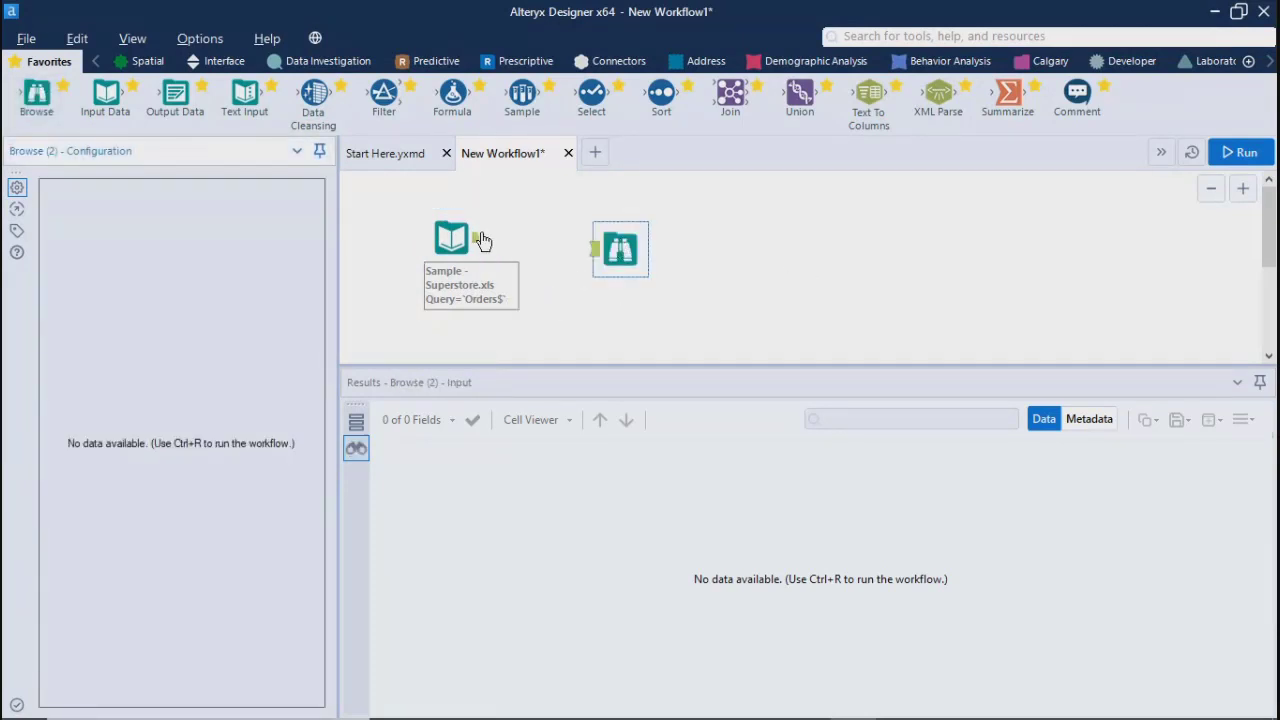
{"action": "left_click_drag", "start_coordinate": [481, 241], "coordinate": [627, 262]}
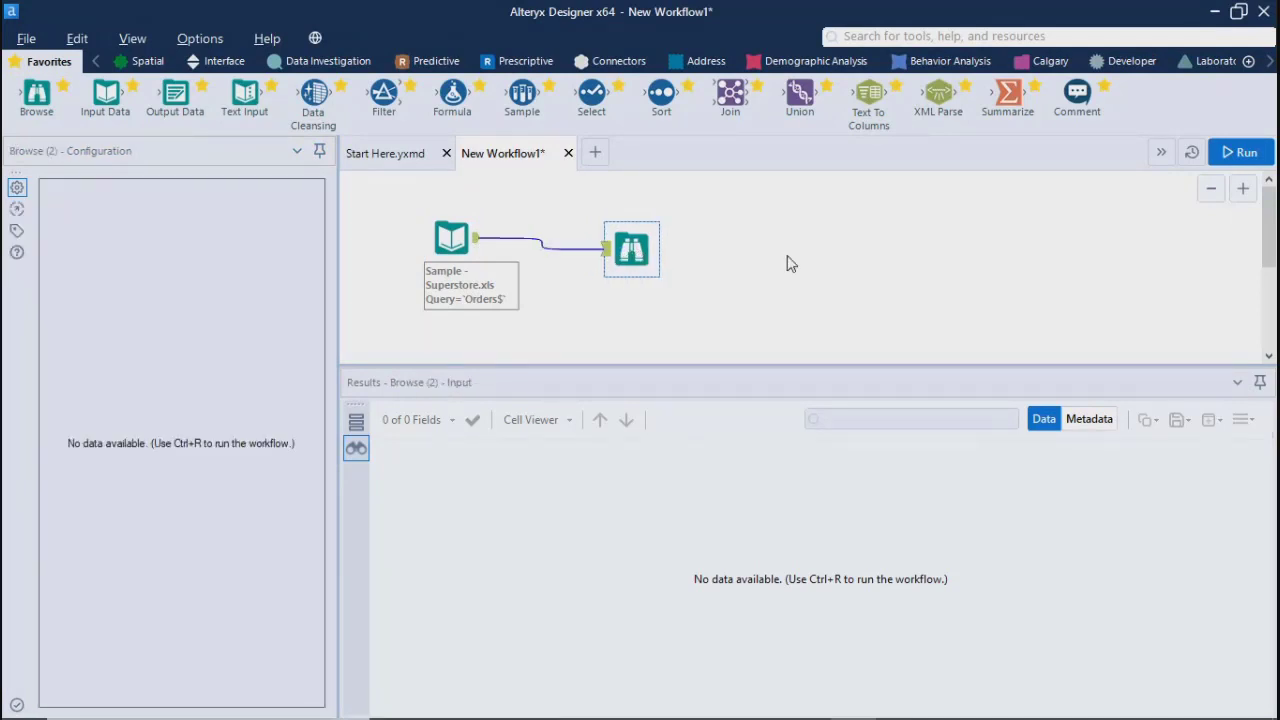
Step: Run the workflow and dismiss the completion message
{"action": "left_click", "coordinate": [1233, 151]}
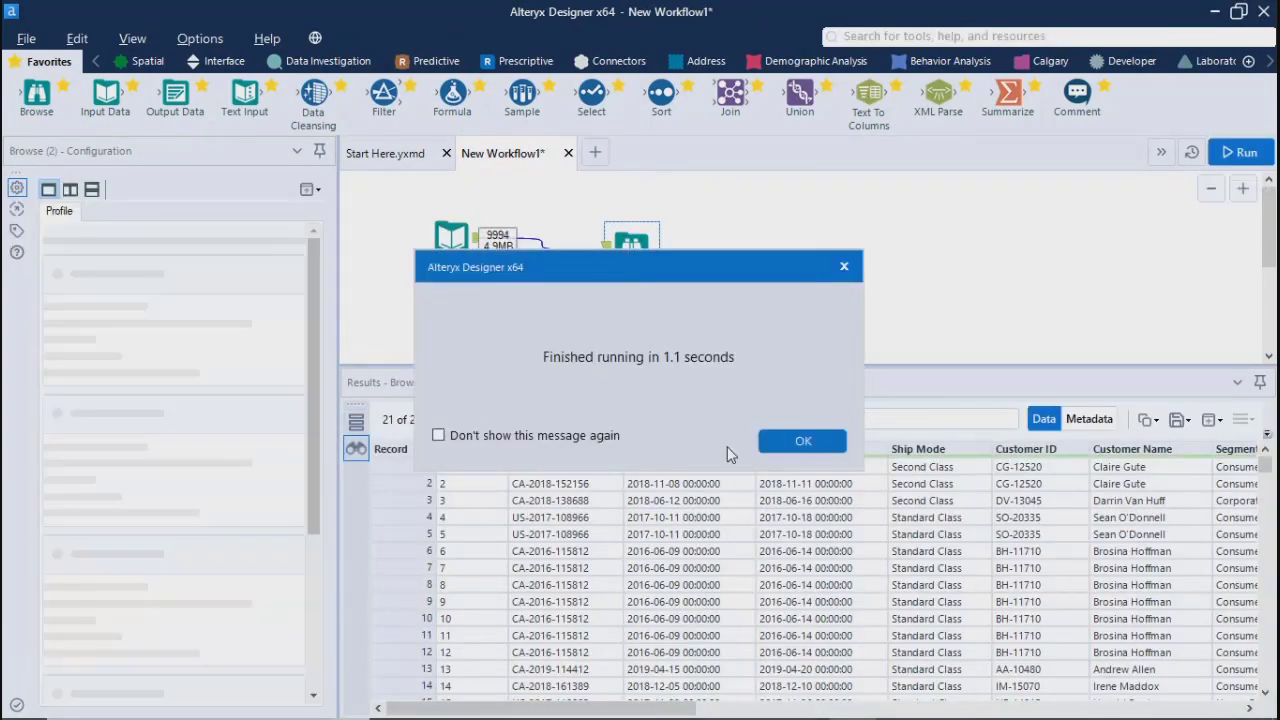
{"action": "left_click", "coordinate": [812, 443]}
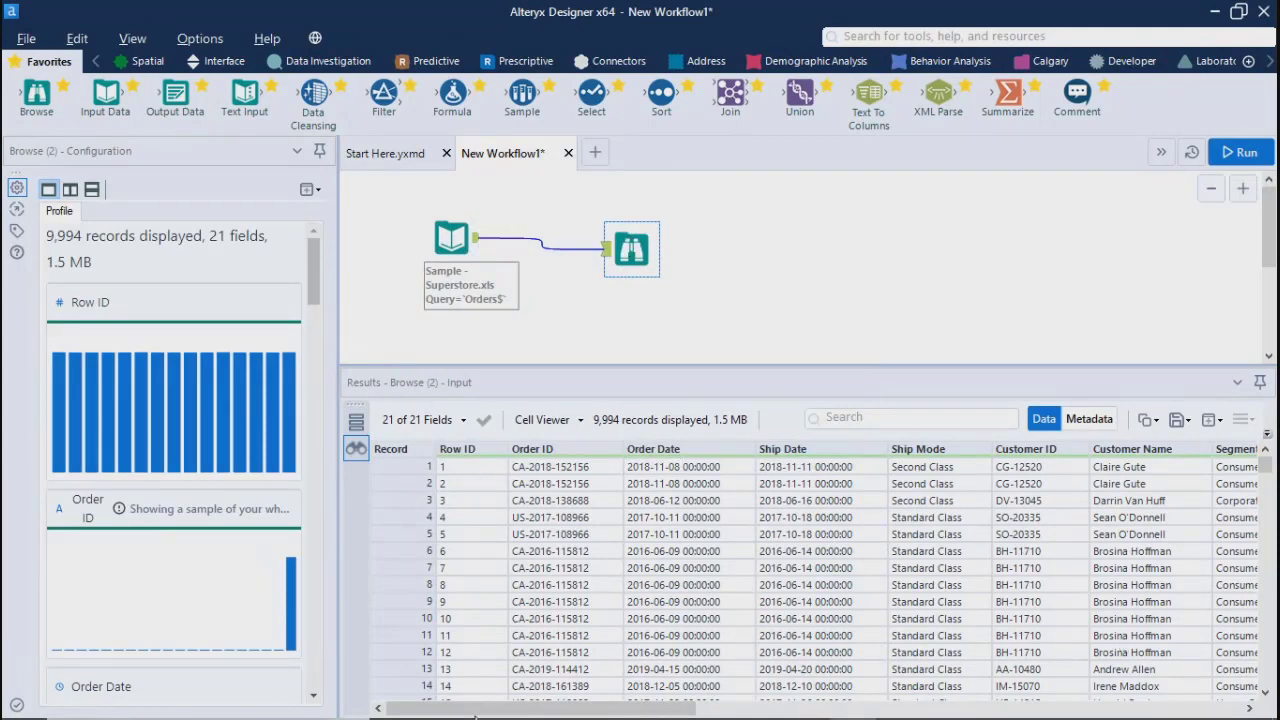
{"action": "left_click_drag", "start_coordinate": [474, 714], "coordinate": [405, 712]}
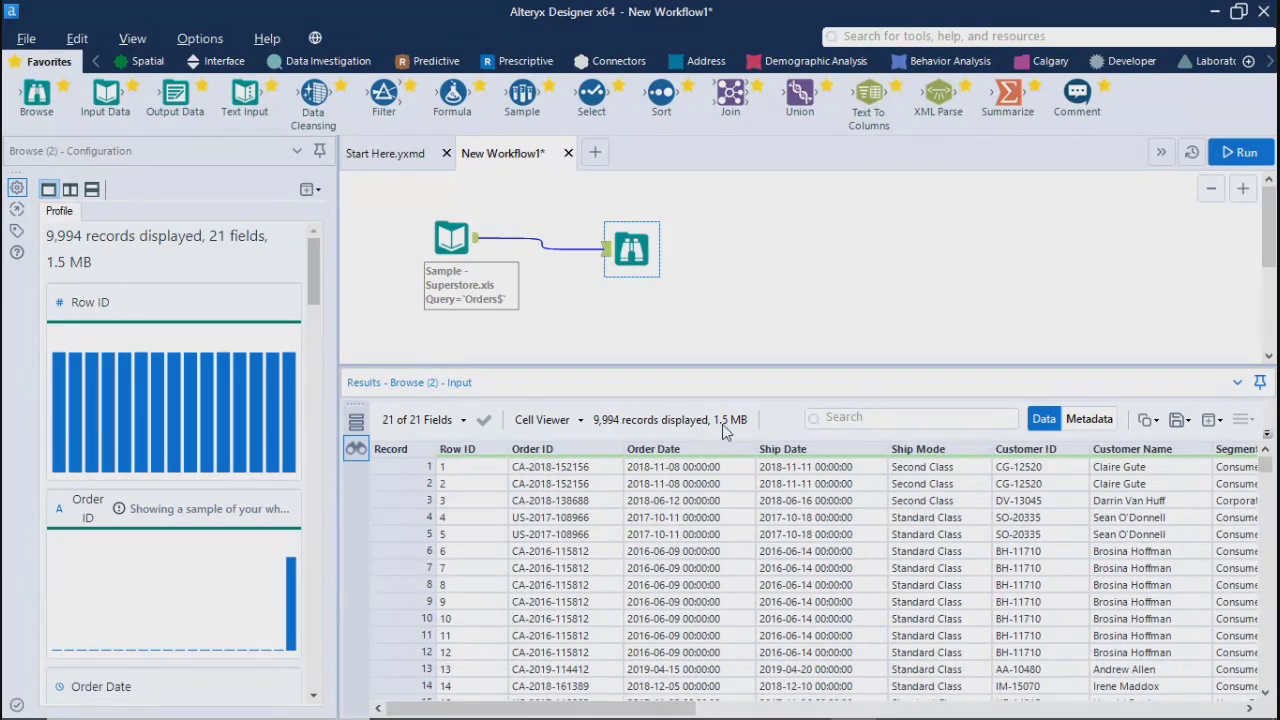
Step: Examine the field names, types and sizes in the Browse results' metadata, compare with the data view, and deselect the tool
{"action": "left_click", "coordinate": [1095, 422]}
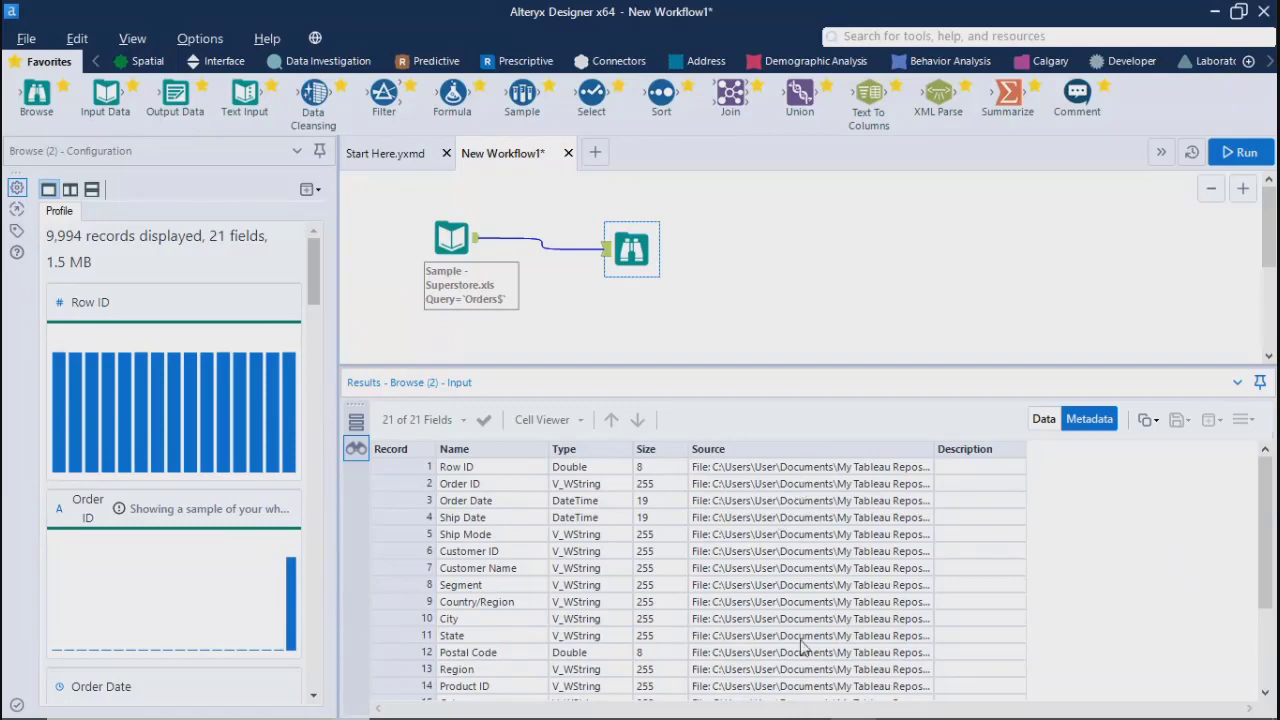
{"action": "scroll", "coordinate": [997, 541], "scroll_direction": "down", "scroll_amount": 3}
{"action": "left_click_drag", "start_coordinate": [984, 472], "coordinate": [1005, 708]}
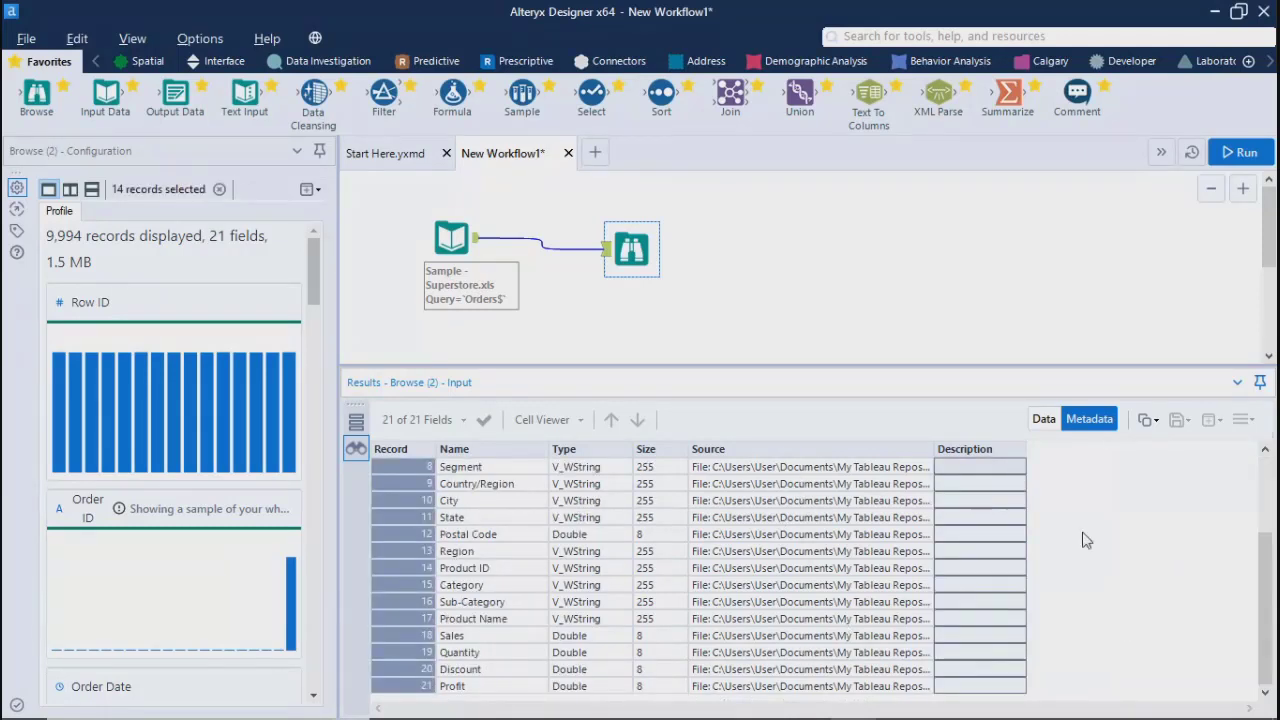
{"action": "left_click", "coordinate": [1043, 421]}
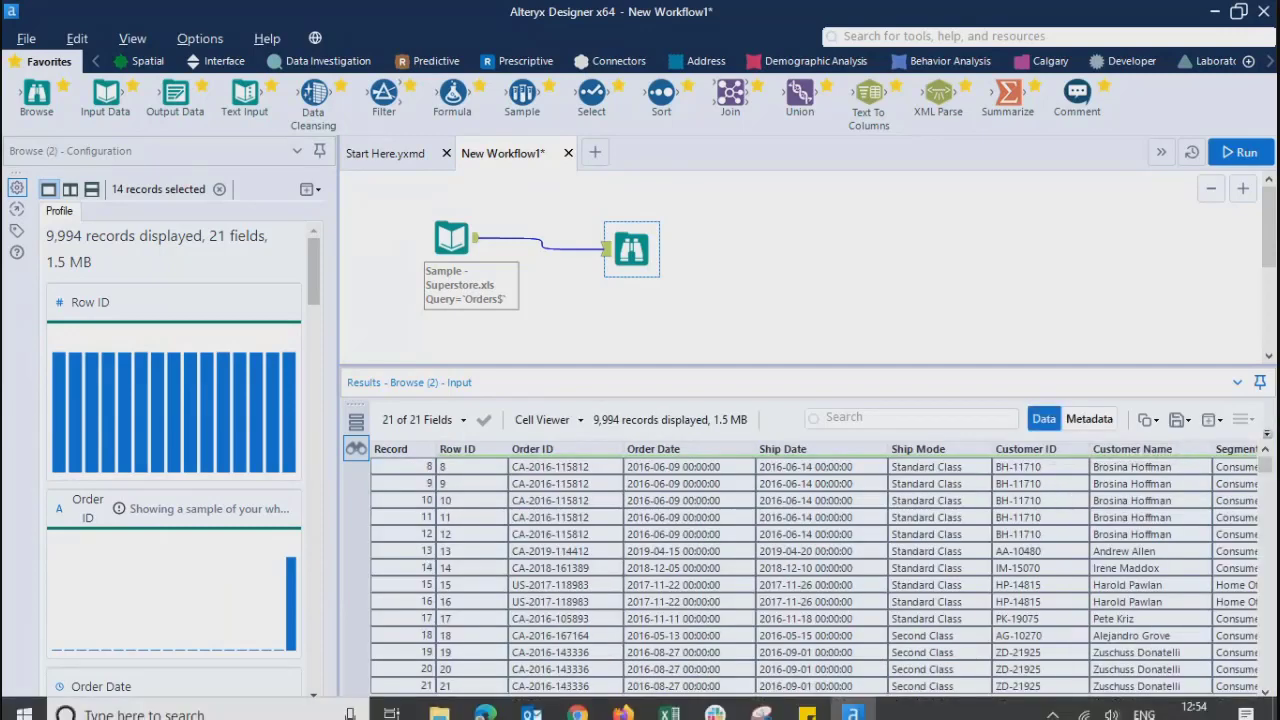
{"action": "left_click", "coordinate": [1089, 420]}
{"action": "left_click", "coordinate": [630, 348]}
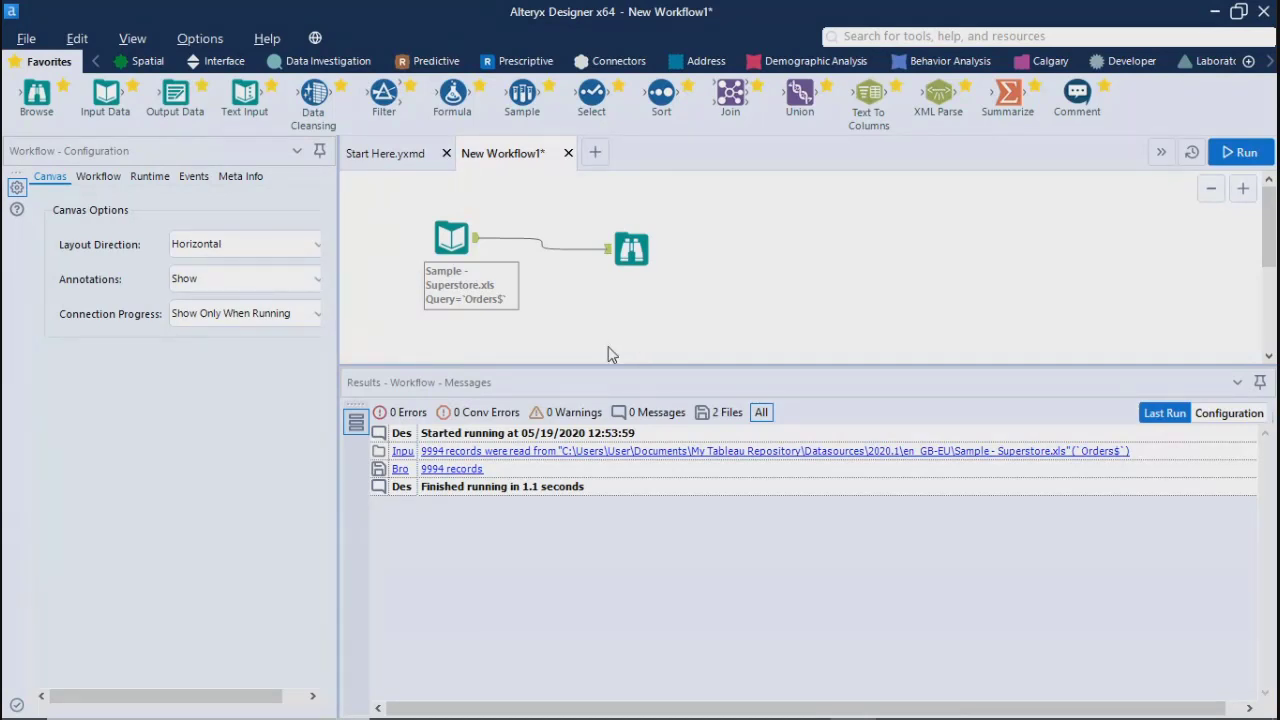
Step: Examine the Input Data tool's settings and output, and deselect it to view the messages of the whole workflow
{"action": "left_click", "coordinate": [453, 236]}
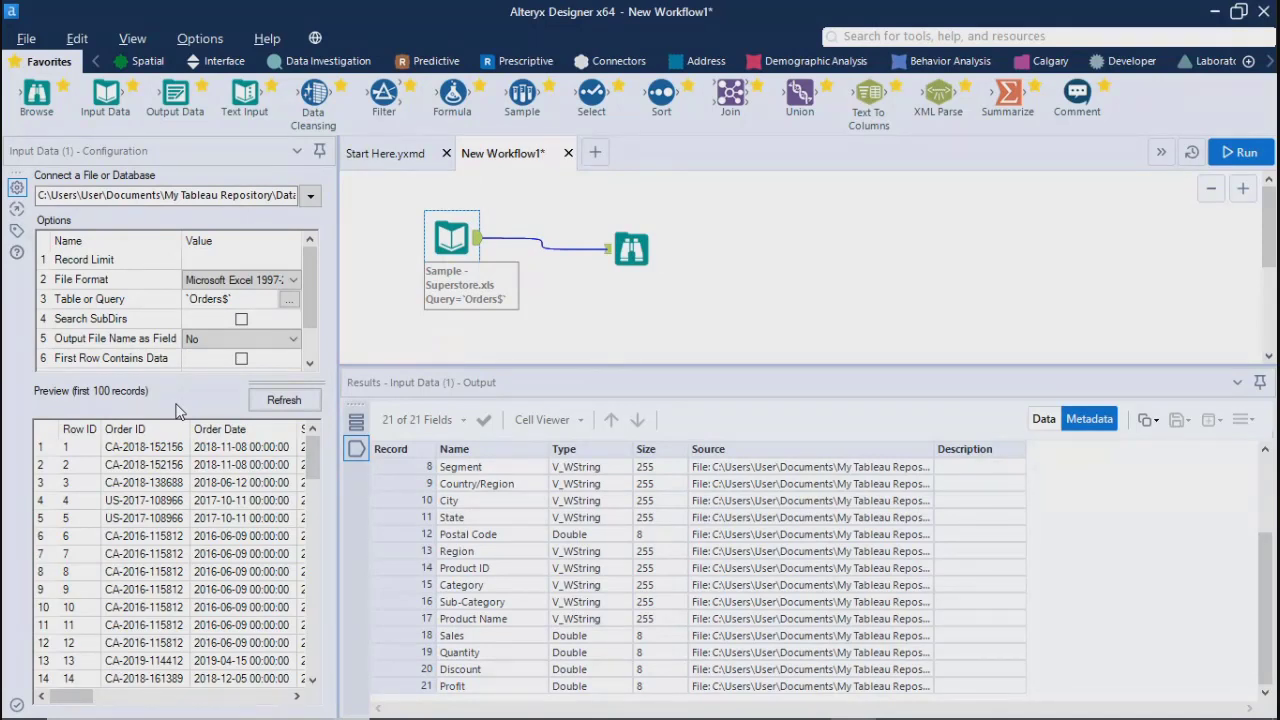
{"action": "left_click_drag", "start_coordinate": [537, 210], "coordinate": [673, 288]}
{"action": "left_click", "coordinate": [614, 312]}
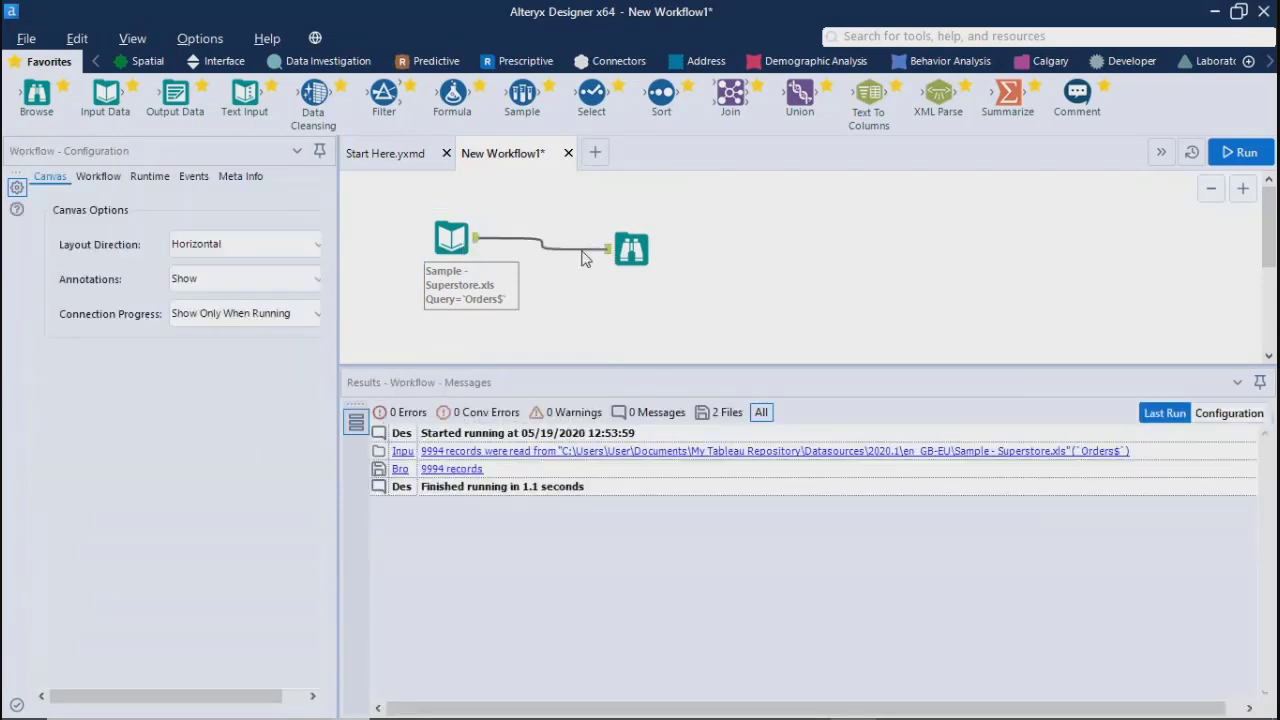
{"action": "left_click_drag", "start_coordinate": [583, 252], "coordinate": [640, 305]}
Step: View the Browse tool's records in the data view and check its run messages and linked record output
{"action": "left_click", "coordinate": [632, 250]}
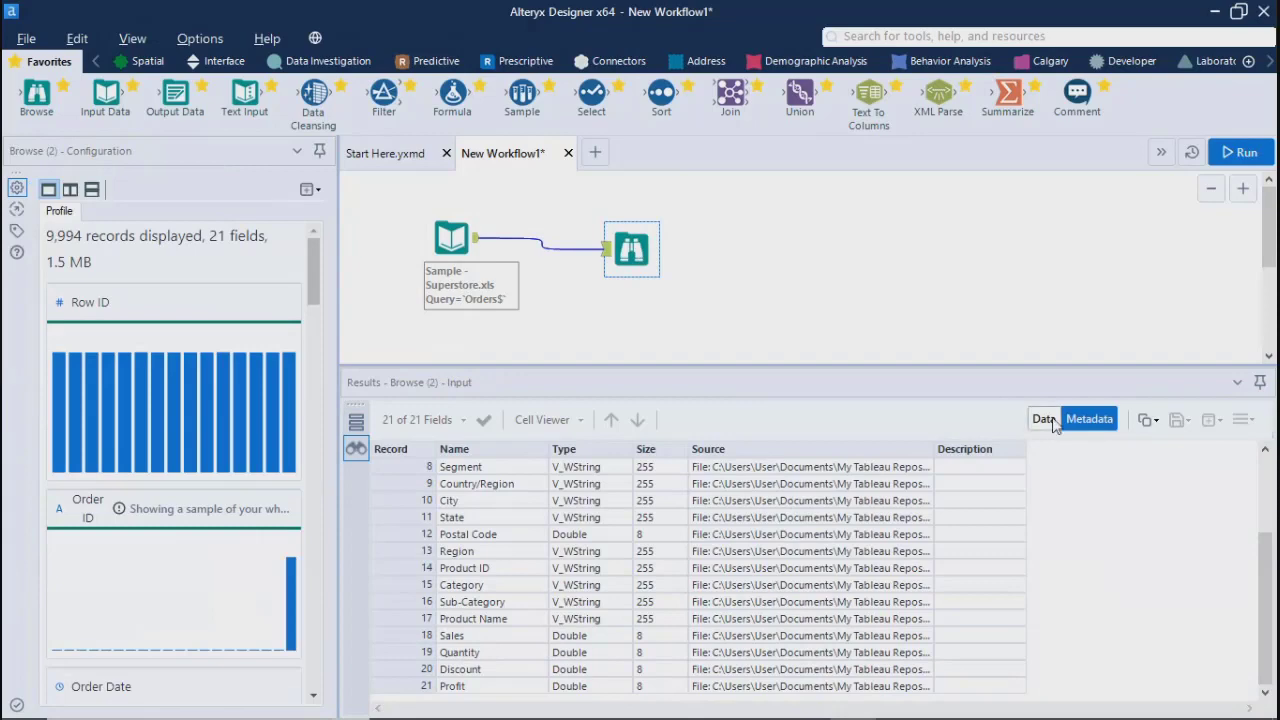
{"action": "left_click", "coordinate": [1043, 419]}
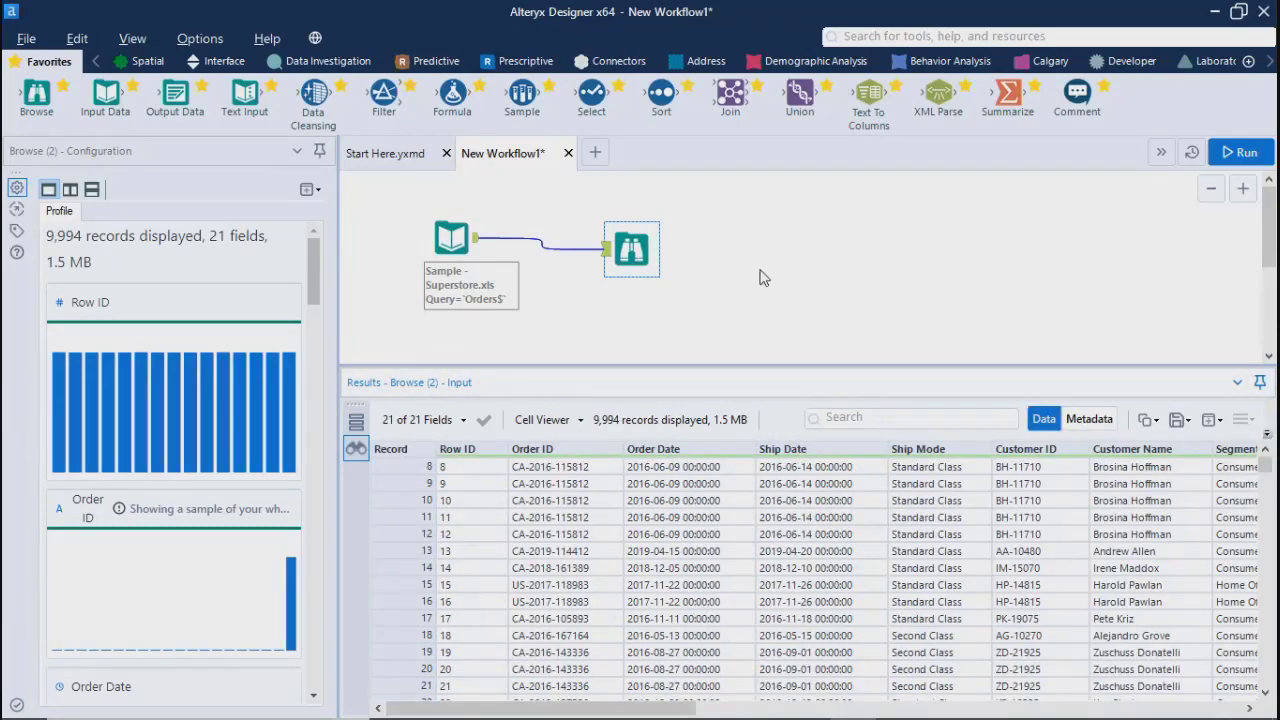
{"action": "left_click", "coordinate": [632, 254]}
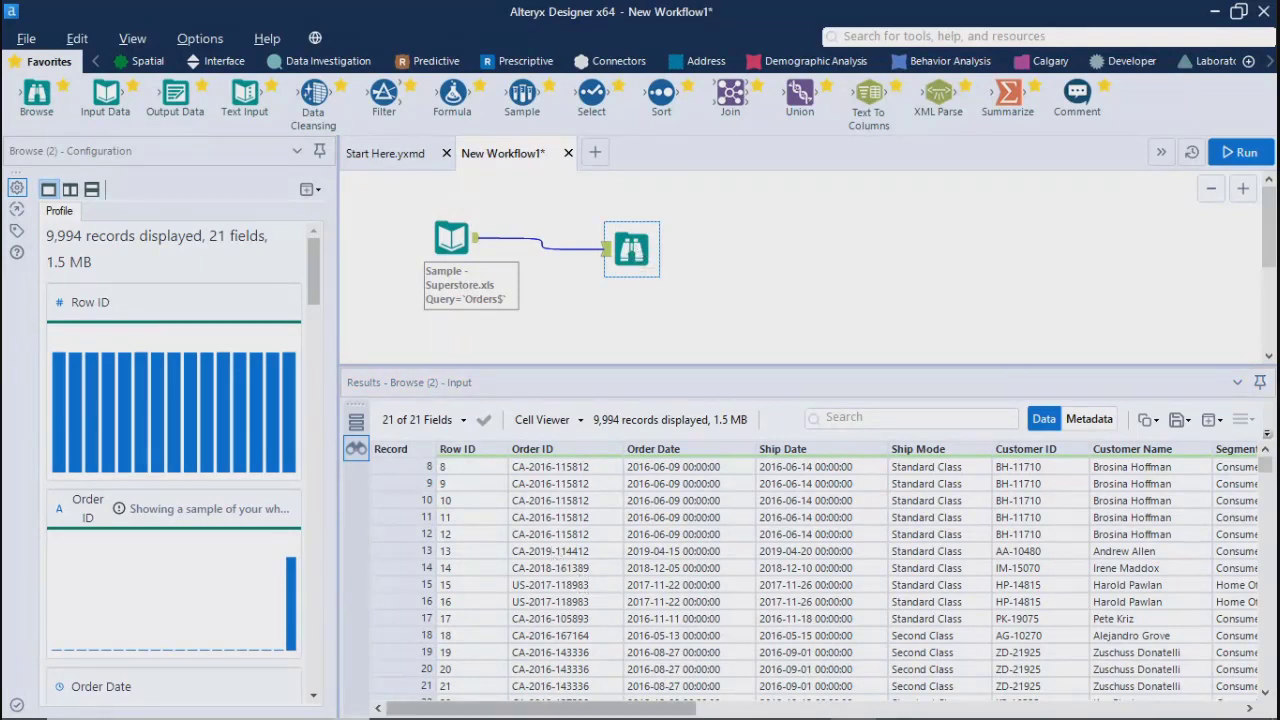
{"action": "mouse_move", "coordinate": [484, 708]}
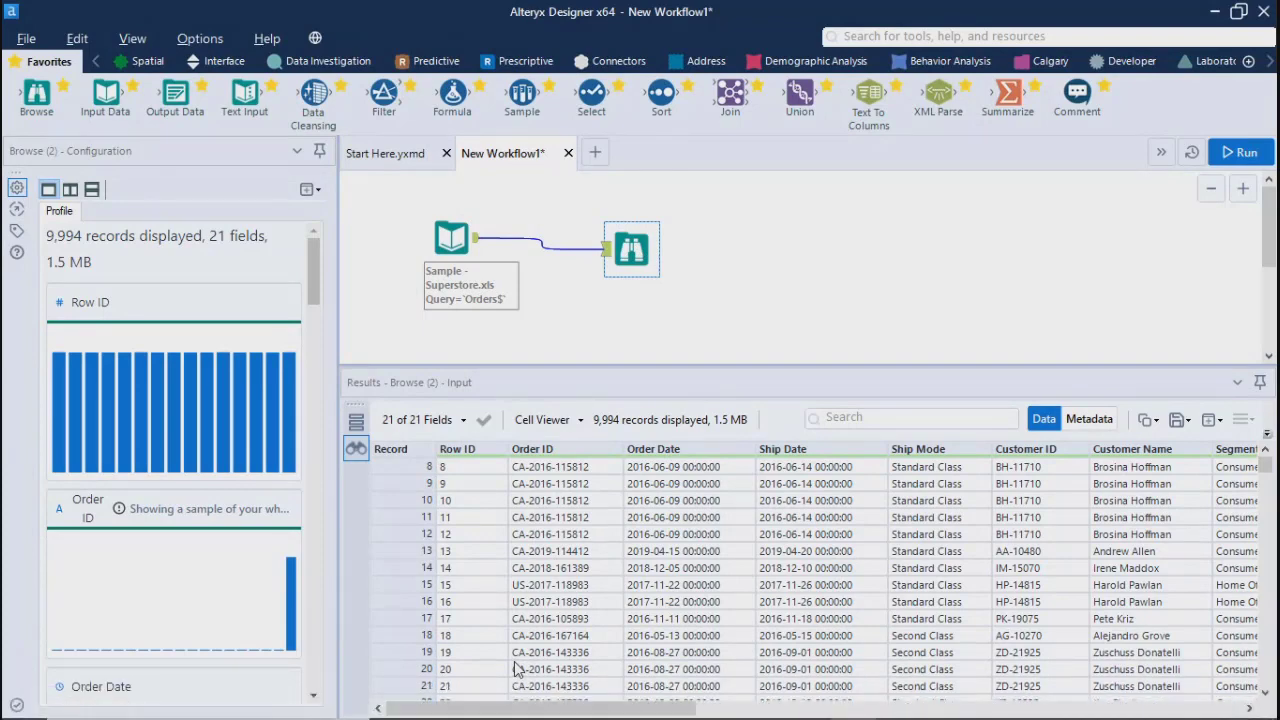
{"action": "mouse_move", "coordinate": [513, 708]}
{"action": "left_mouse_down"}
{"action": "mouse_move", "coordinate": [773, 713]}
{"action": "mouse_move", "coordinate": [538, 712]}
{"action": "left_mouse_up"}
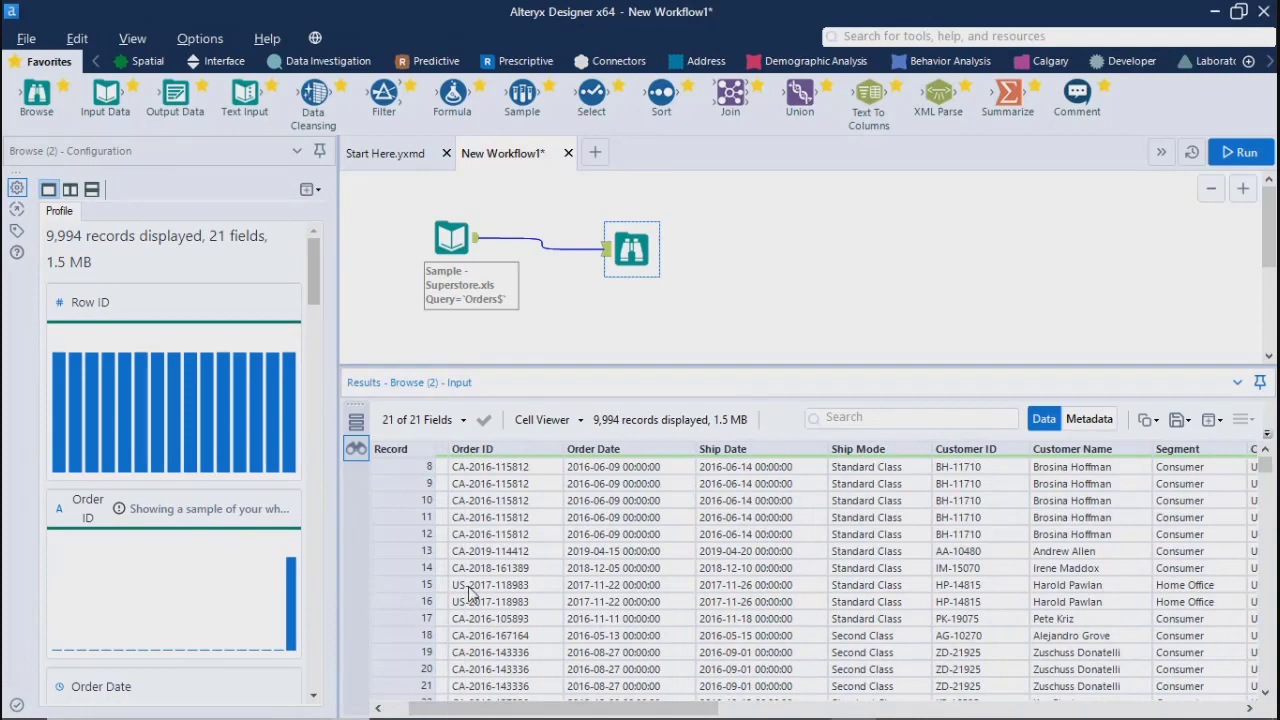
{"action": "left_click", "coordinate": [358, 423]}
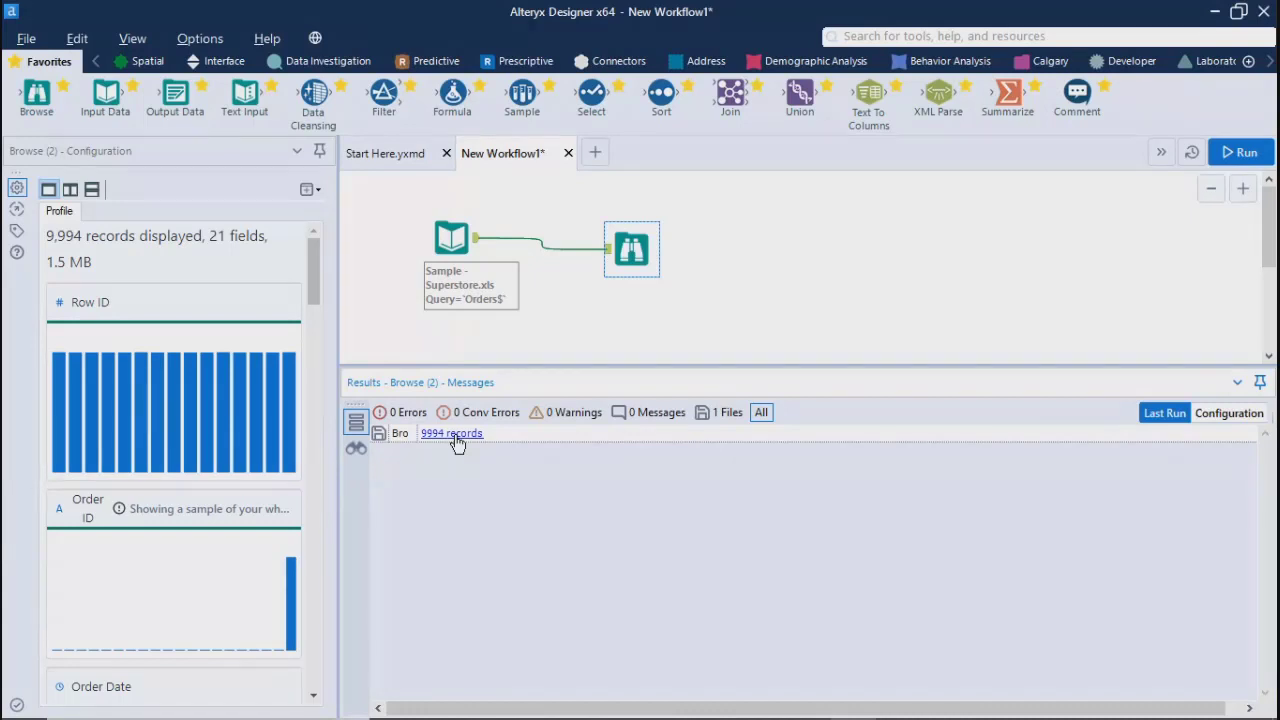
{"action": "left_click", "coordinate": [455, 435]}
Step: Open the data connections window from the Input Data tool and look through its file, data source and Gallery connections
{"action": "left_click", "coordinate": [441, 236]}
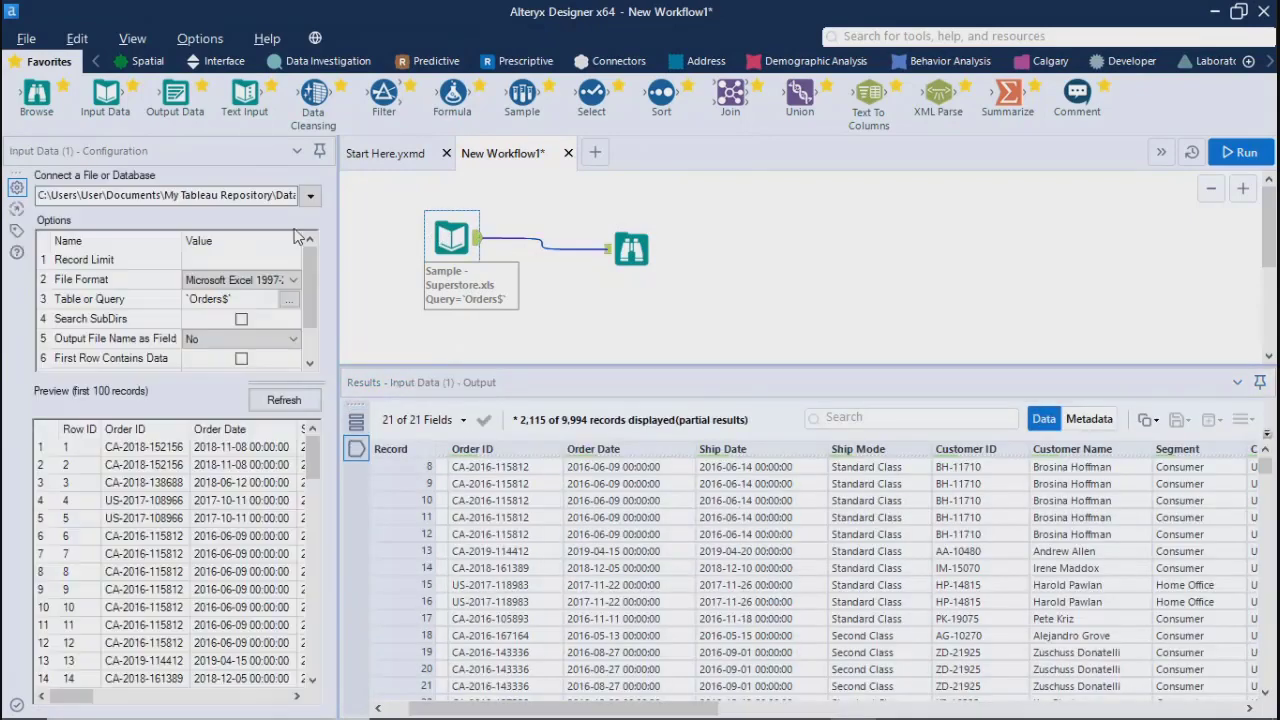
{"action": "left_click", "coordinate": [310, 195]}
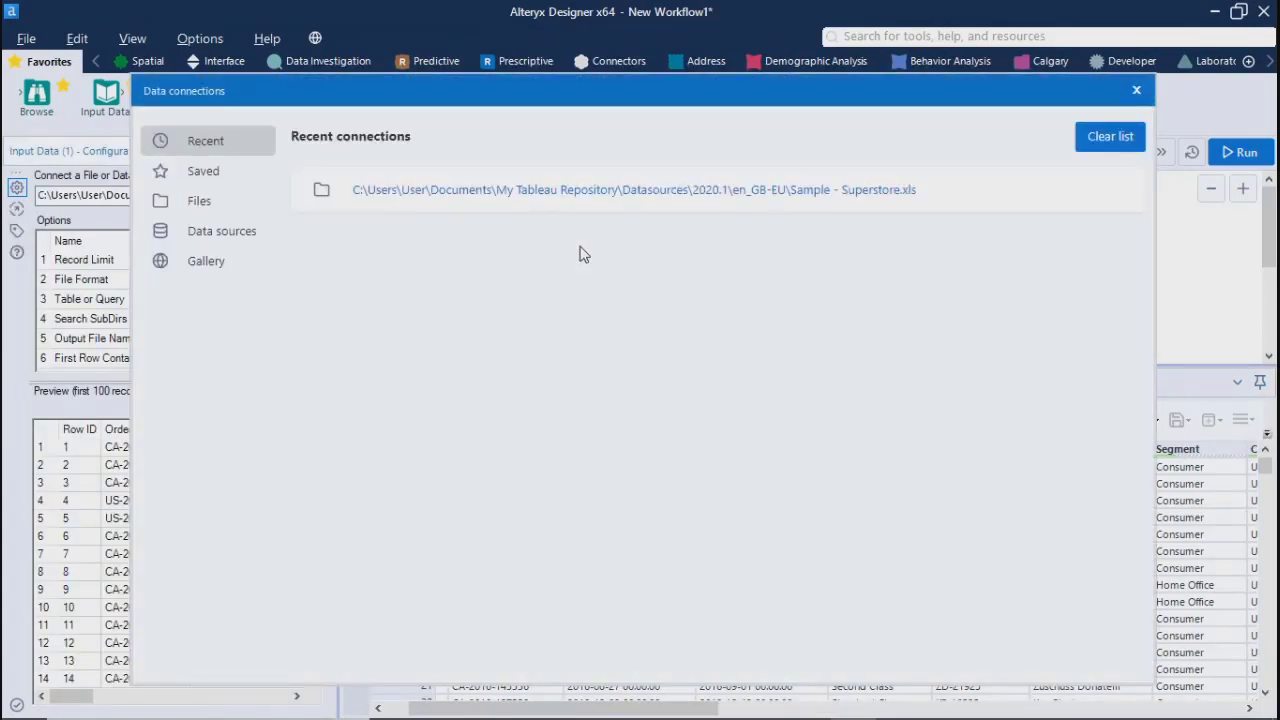
{"action": "left_click", "coordinate": [204, 206]}
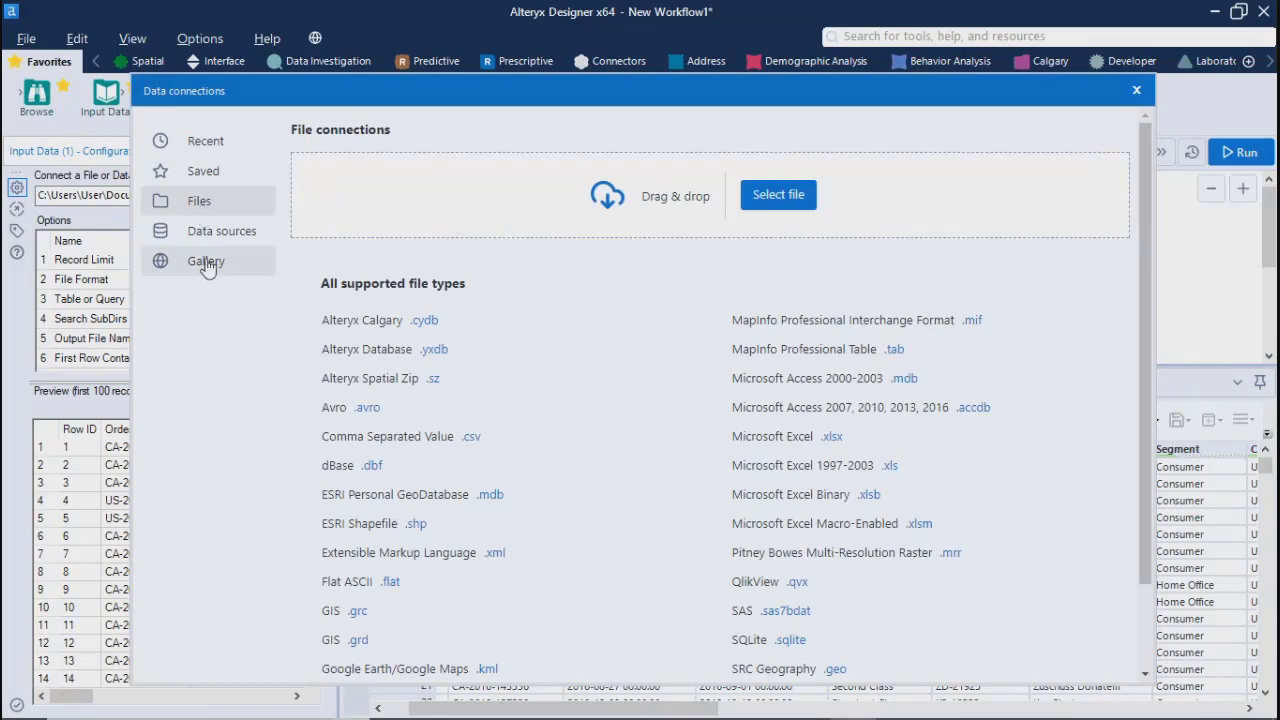
{"action": "left_click", "coordinate": [207, 236]}
{"action": "left_click", "coordinate": [207, 270]}
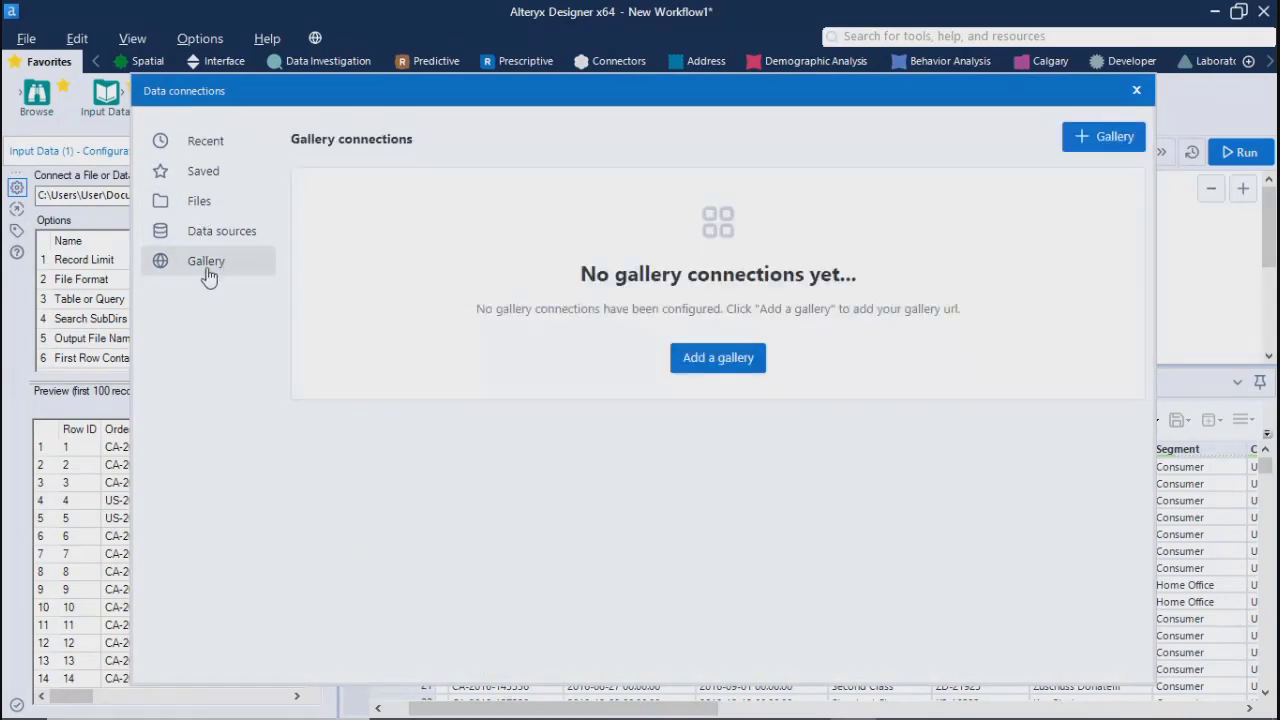
Step: Compare the file connections with the data source connections available to the Input Data tool
{"action": "left_click", "coordinate": [200, 206]}
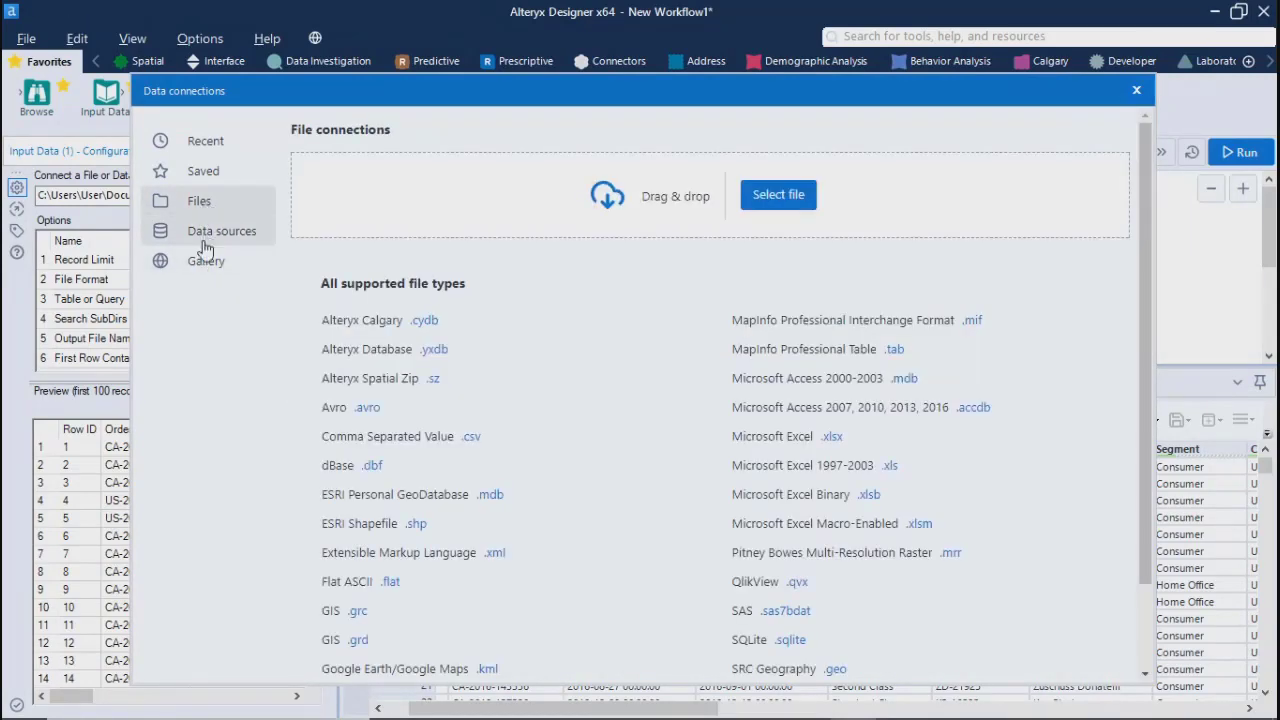
{"action": "left_click", "coordinate": [203, 242]}
{"action": "left_click", "coordinate": [196, 202]}
{"action": "left_click", "coordinate": [198, 240]}
{"action": "left_click", "coordinate": [196, 203]}
{"action": "left_click", "coordinate": [200, 243]}
{"action": "left_click", "coordinate": [197, 205]}
{"action": "left_click", "coordinate": [198, 233]}
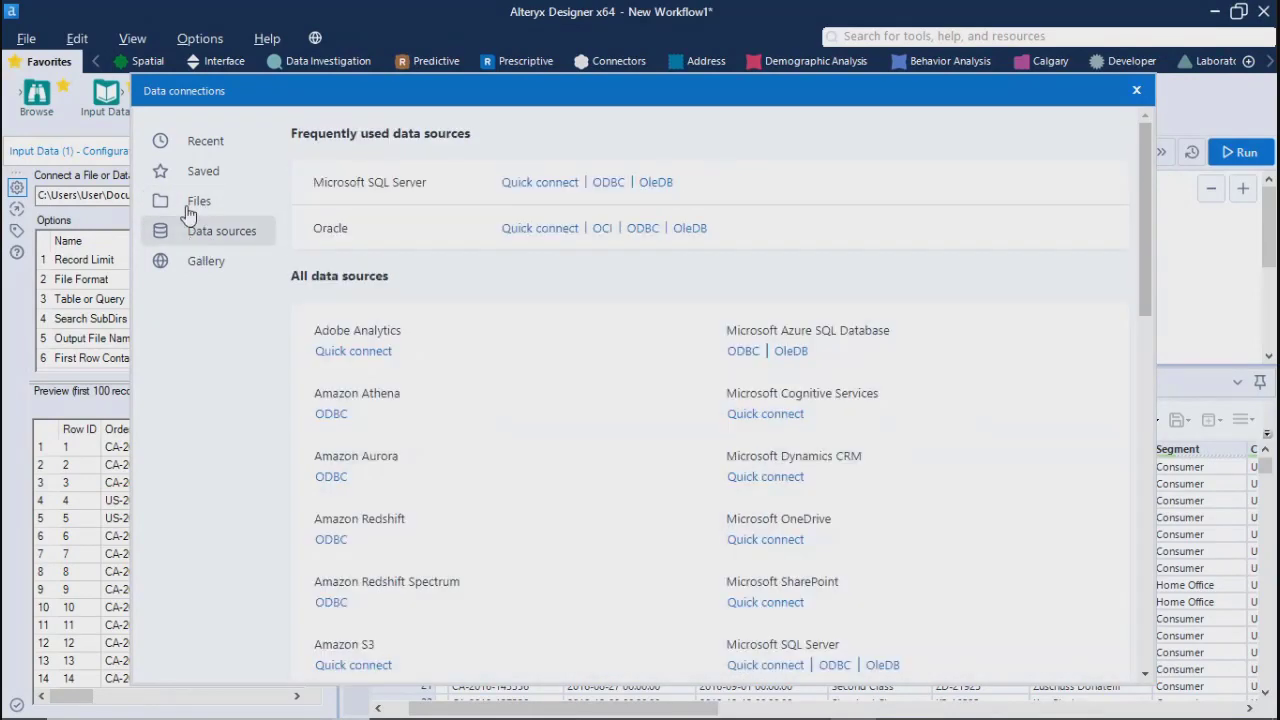
Step: Look through the full list of supported file types in the file connections
{"action": "left_click", "coordinate": [184, 210]}
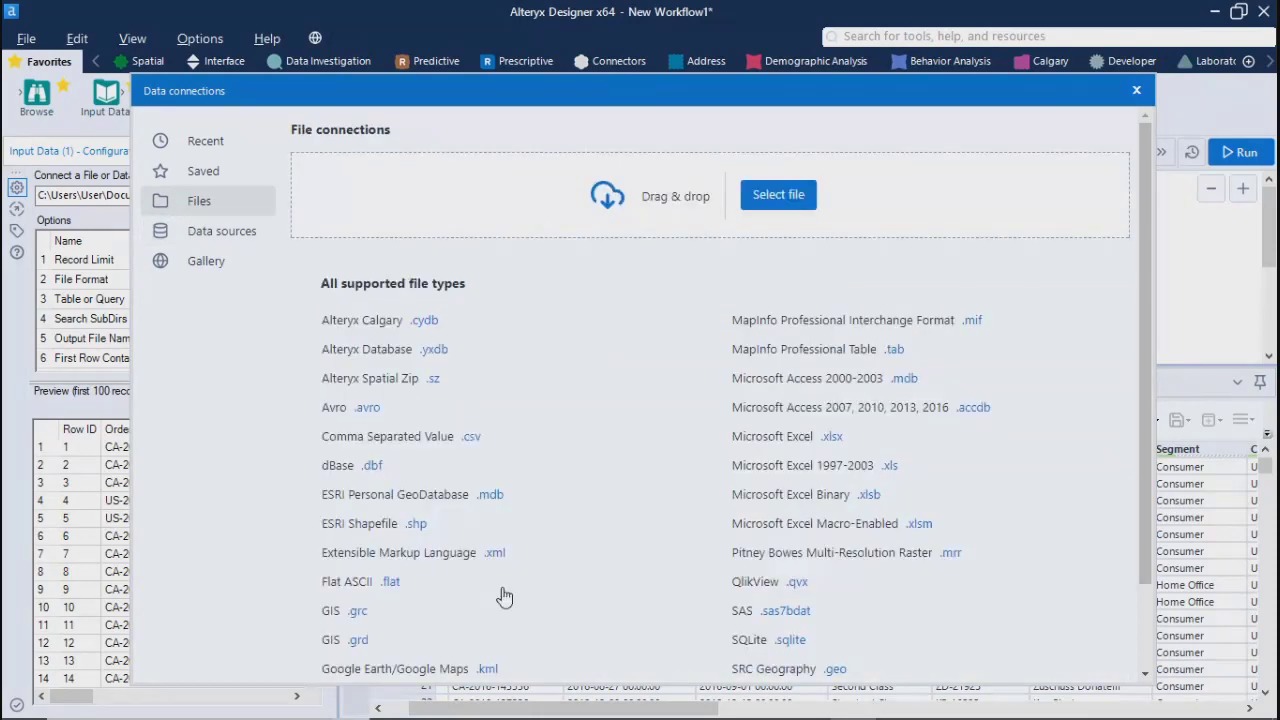
{"action": "scroll", "coordinate": [704, 654], "scroll_direction": "down", "scroll_amount": 1}
{"action": "scroll", "coordinate": [704, 654], "scroll_direction": "down", "scroll_amount": 2}
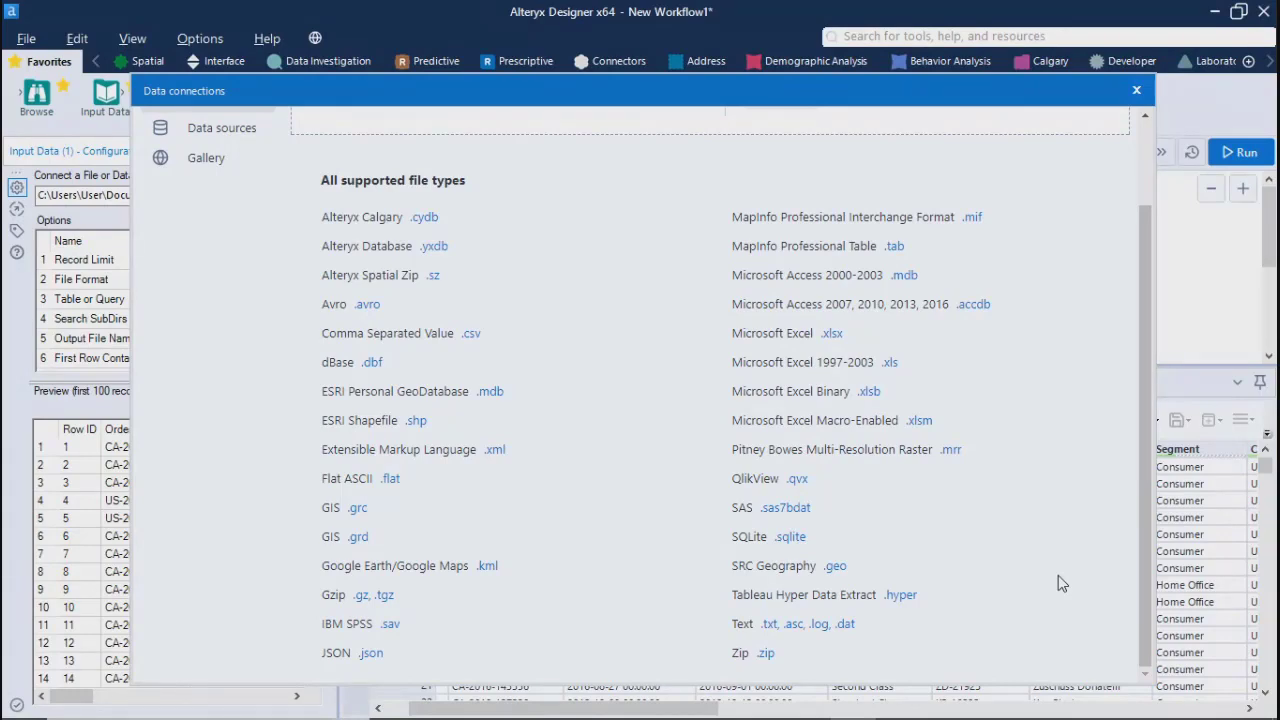
{"action": "scroll", "coordinate": [1058, 575], "scroll_direction": "up", "scroll_amount": 2}
{"action": "scroll", "coordinate": [1058, 575], "scroll_direction": "down", "scroll_amount": 2}
{"action": "scroll", "coordinate": [1036, 585], "scroll_direction": "up", "scroll_amount": 2}
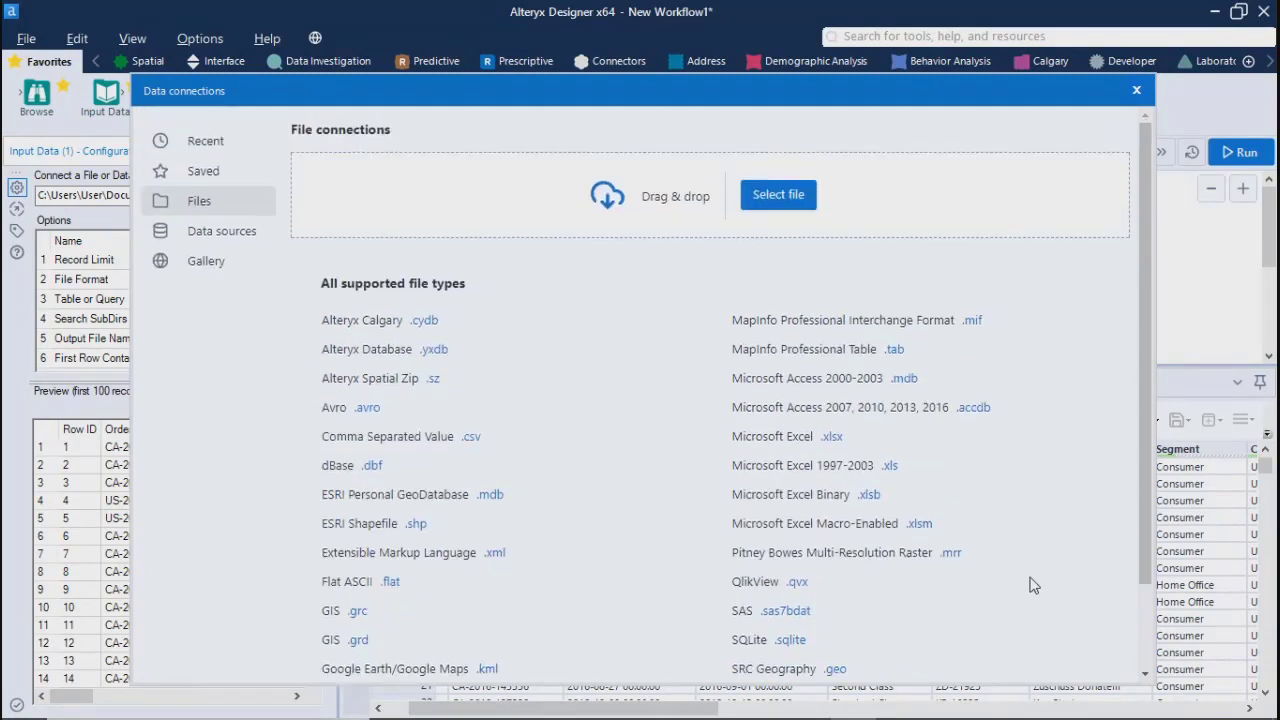
{"action": "left_click", "coordinate": [164, 205]}
Step: Look through the full list of supported data sources and their connection methods
{"action": "left_click", "coordinate": [222, 240]}
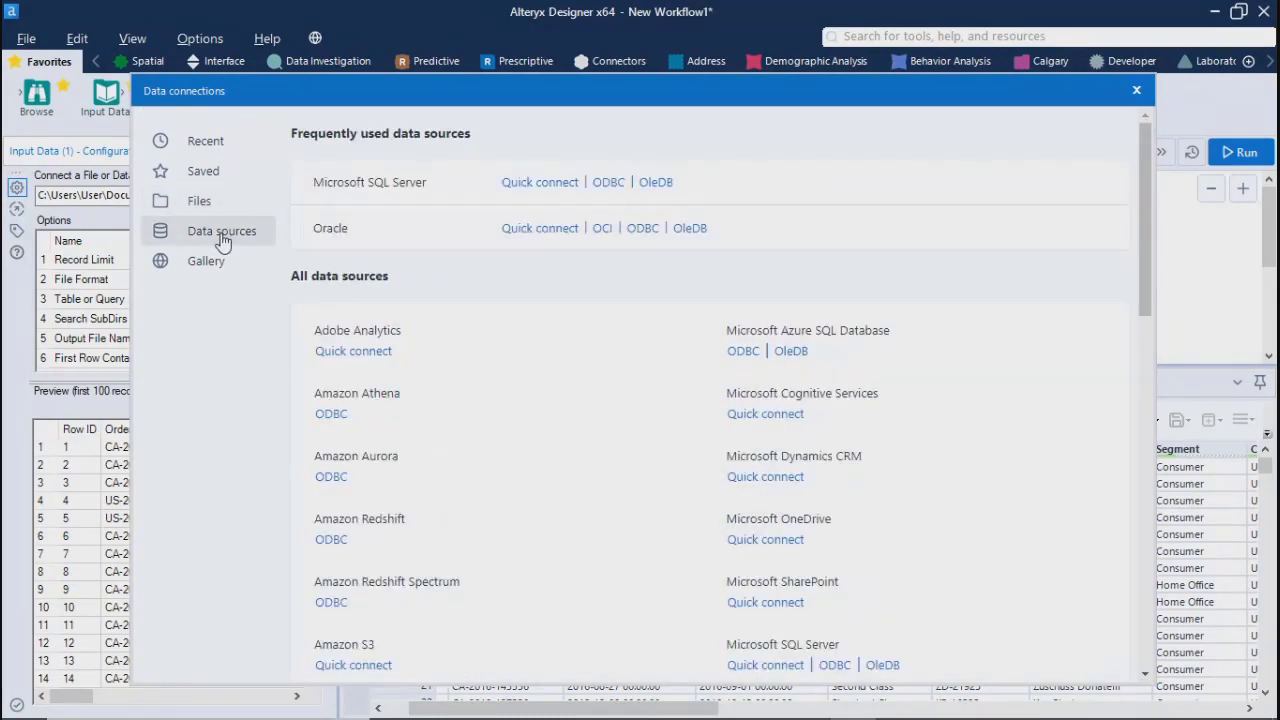
{"action": "left_click_drag", "start_coordinate": [1148, 288], "coordinate": [1130, 258]}
{"action": "scroll", "coordinate": [966, 515], "scroll_direction": "down", "scroll_amount": 10}
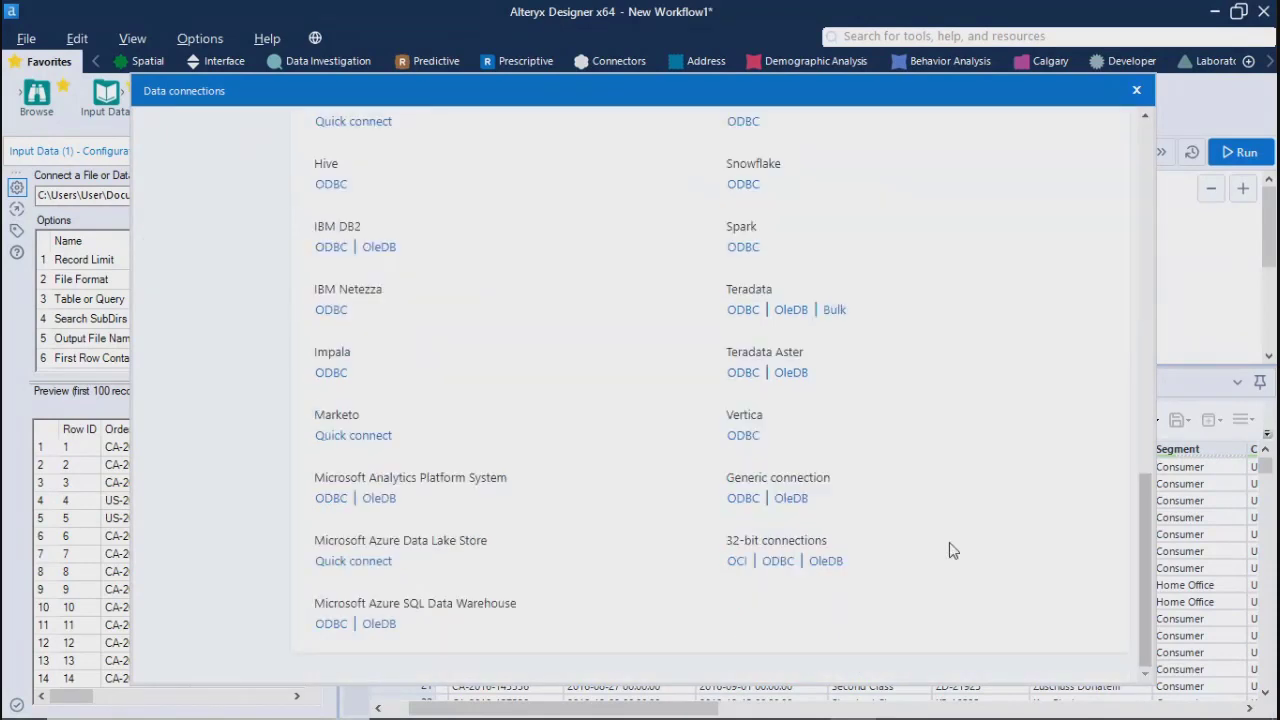
{"action": "scroll", "coordinate": [940, 557], "scroll_direction": "up", "scroll_amount": 10}
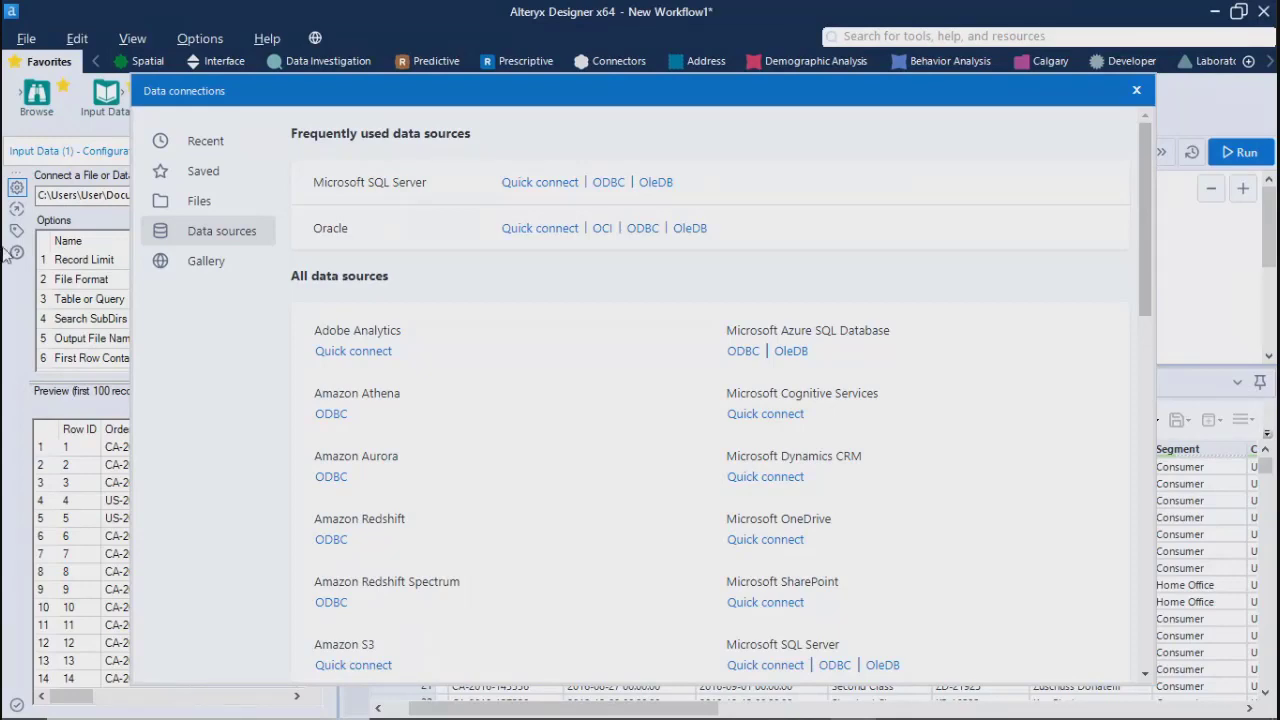
Step: Compare the file and data source connections of the Input Data tool and close the data connections window
{"action": "left_click", "coordinate": [180, 203]}
{"action": "left_click", "coordinate": [180, 240]}
{"action": "left_click", "coordinate": [195, 203]}
{"action": "left_click", "coordinate": [197, 237]}
{"action": "left_click", "coordinate": [1136, 95]}
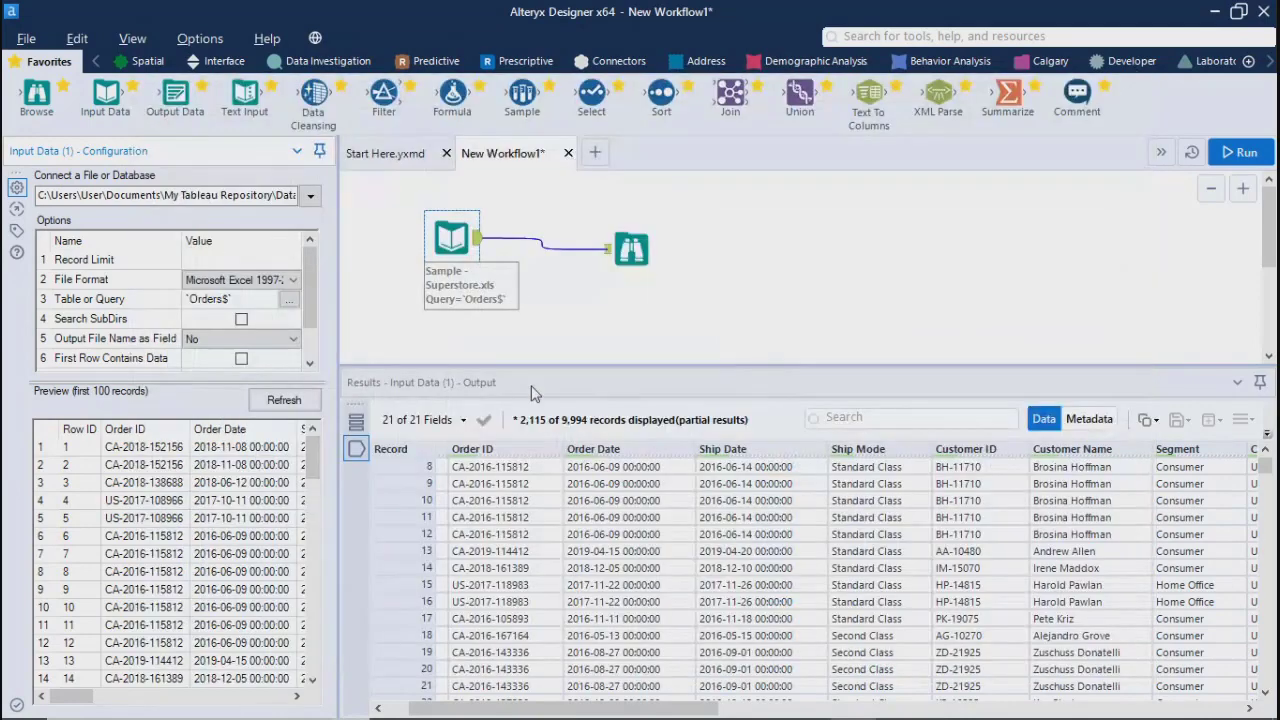
Step: Open the Browse tool's record output from its result messages, look through the Orders rows, and close the table window
{"action": "left_click", "coordinate": [612, 248]}
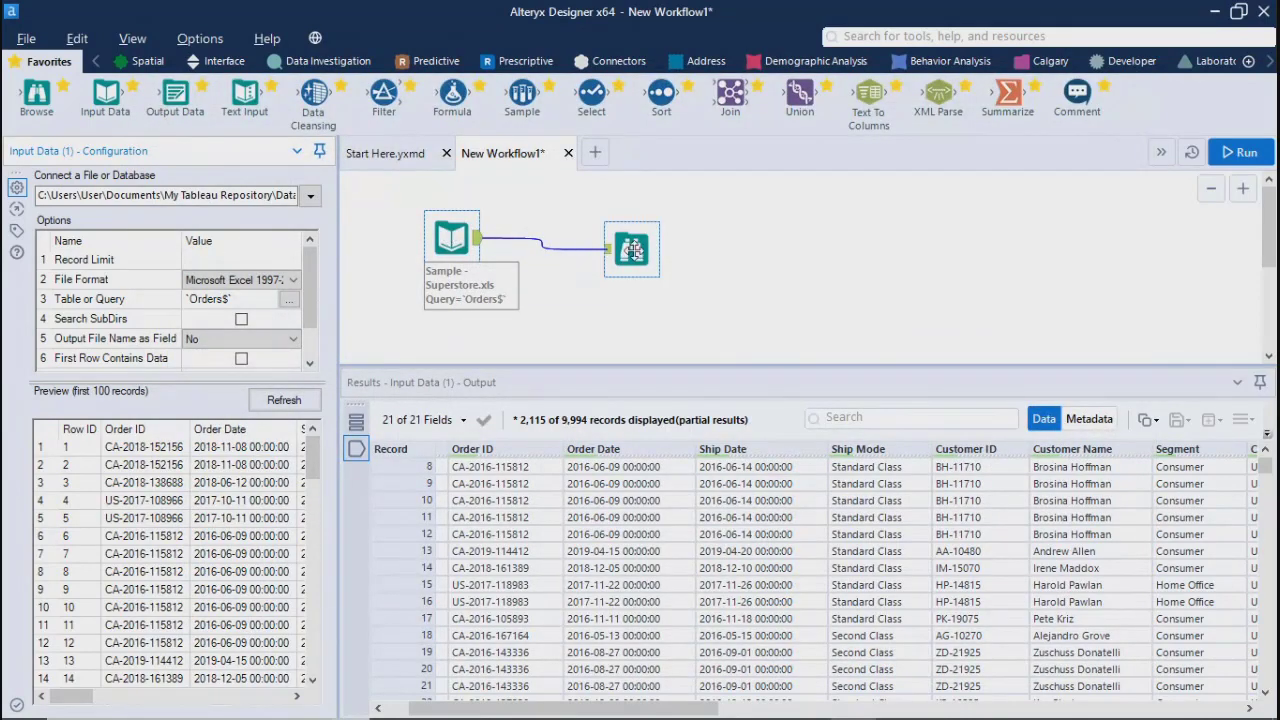
{"action": "left_click", "coordinate": [356, 420]}
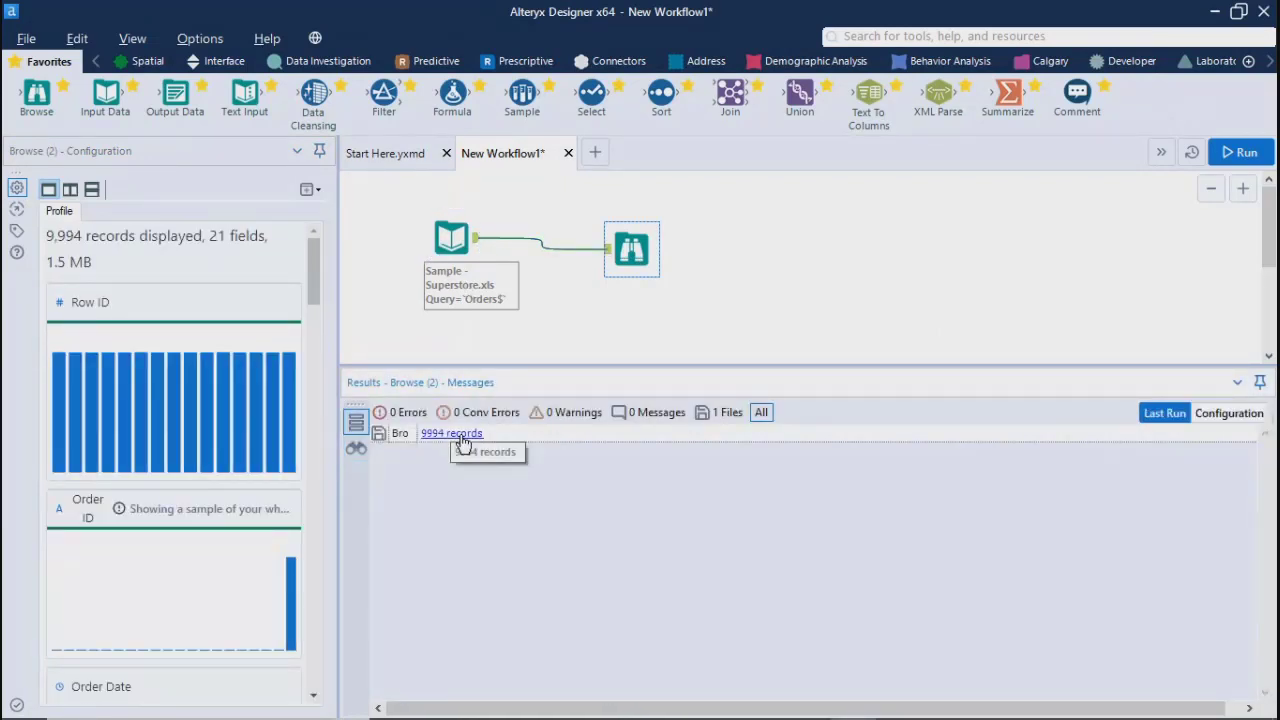
{"action": "left_click", "coordinate": [462, 440]}
{"action": "left_click", "coordinate": [462, 440]}
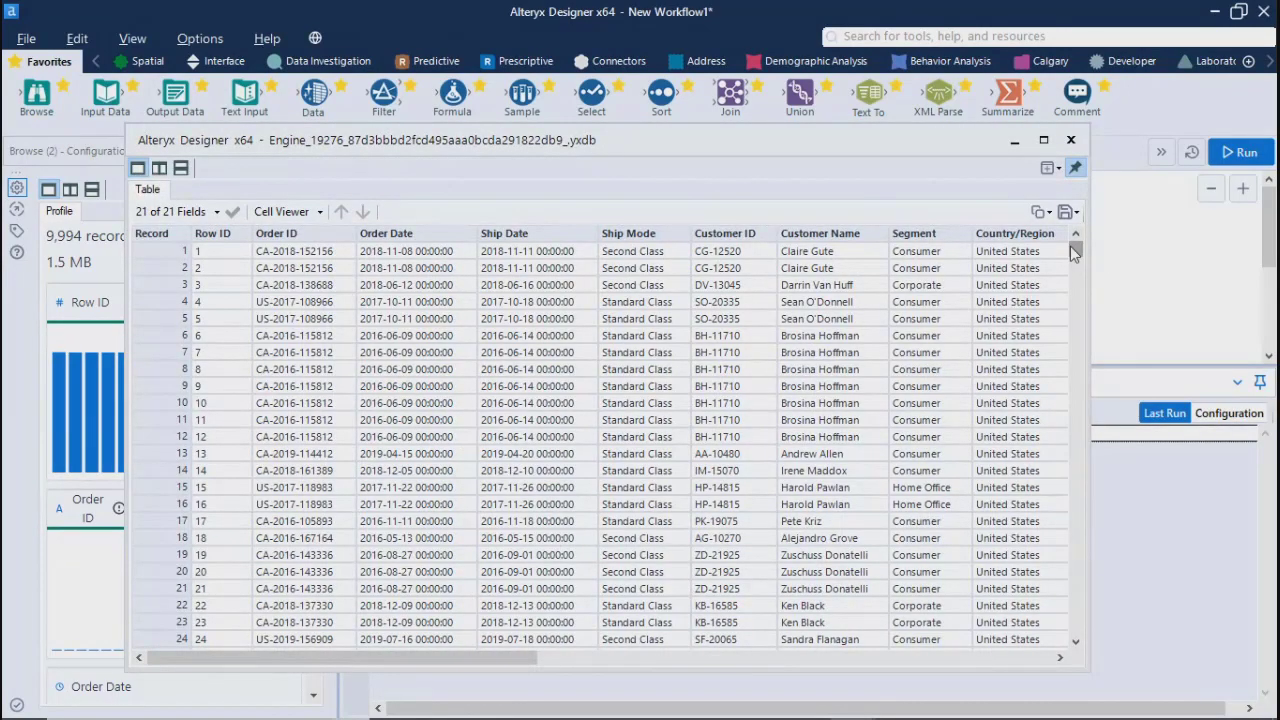
{"action": "left_click_drag", "start_coordinate": [1079, 252], "coordinate": [1010, 265]}
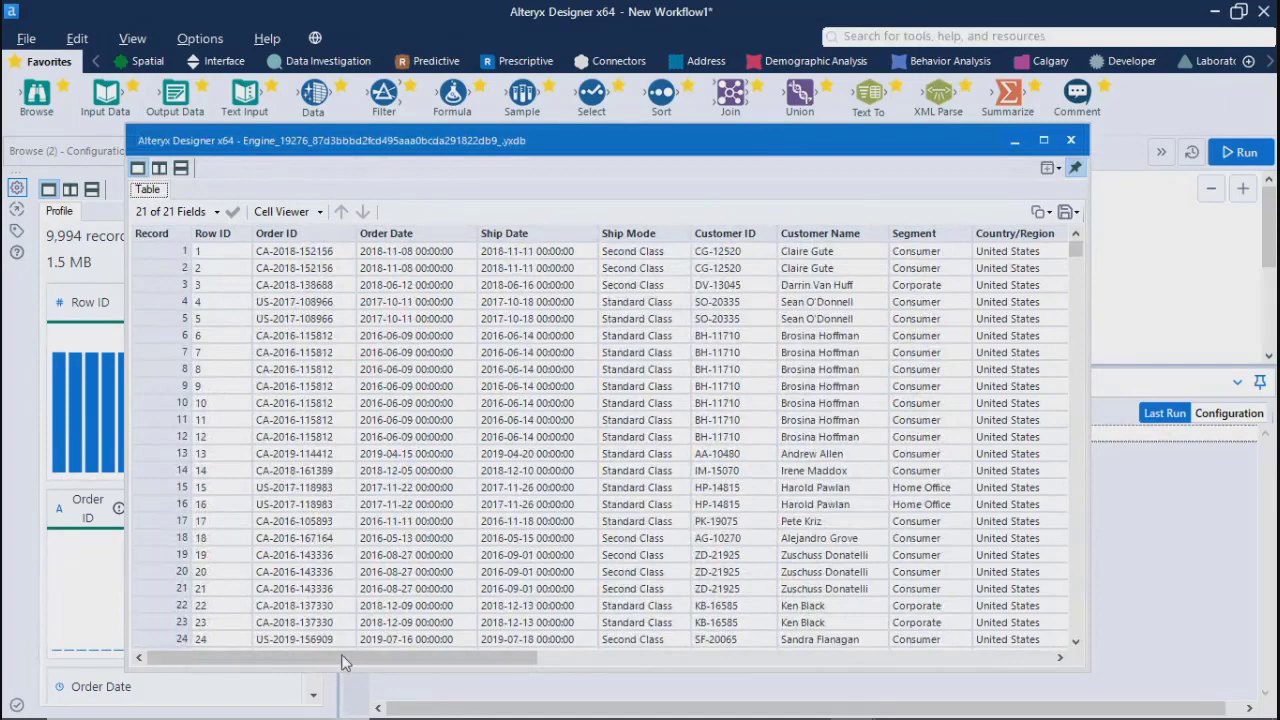
{"action": "left_click_drag", "start_coordinate": [344, 660], "coordinate": [446, 655]}
{"action": "scroll", "coordinate": [585, 437], "scroll_direction": "down", "scroll_amount": 20}
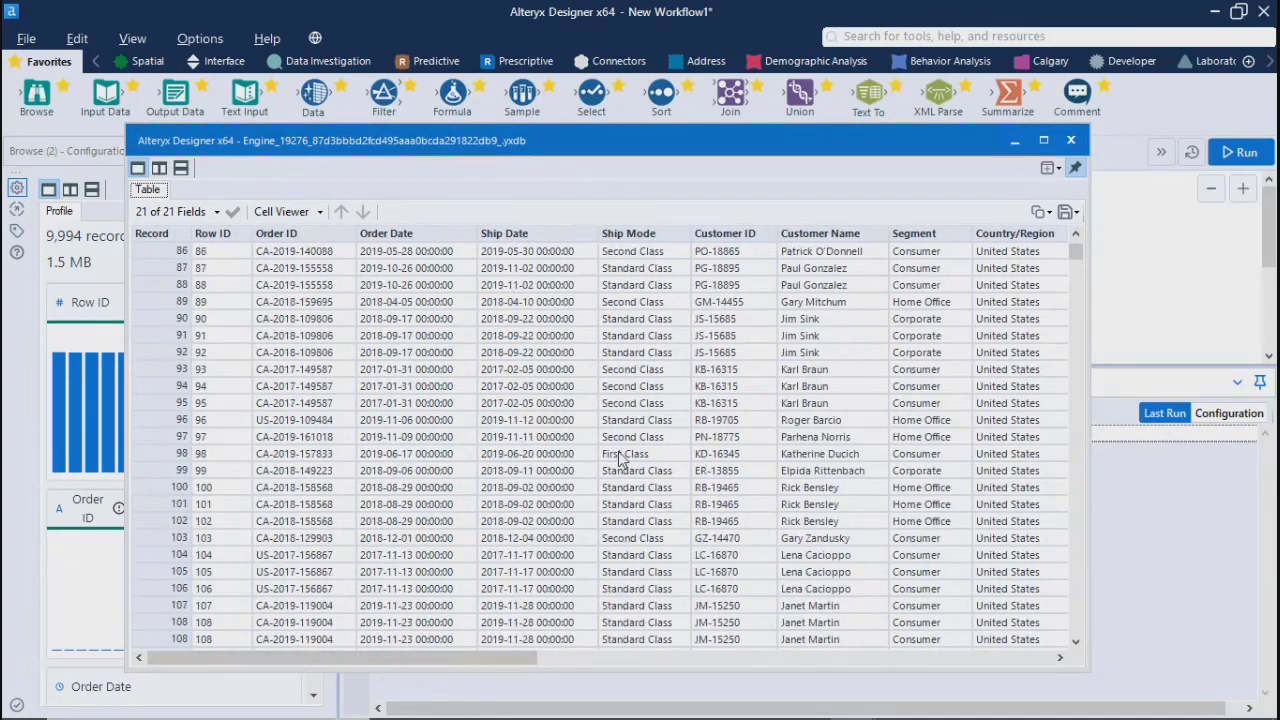
{"action": "left_click", "coordinate": [1070, 140]}
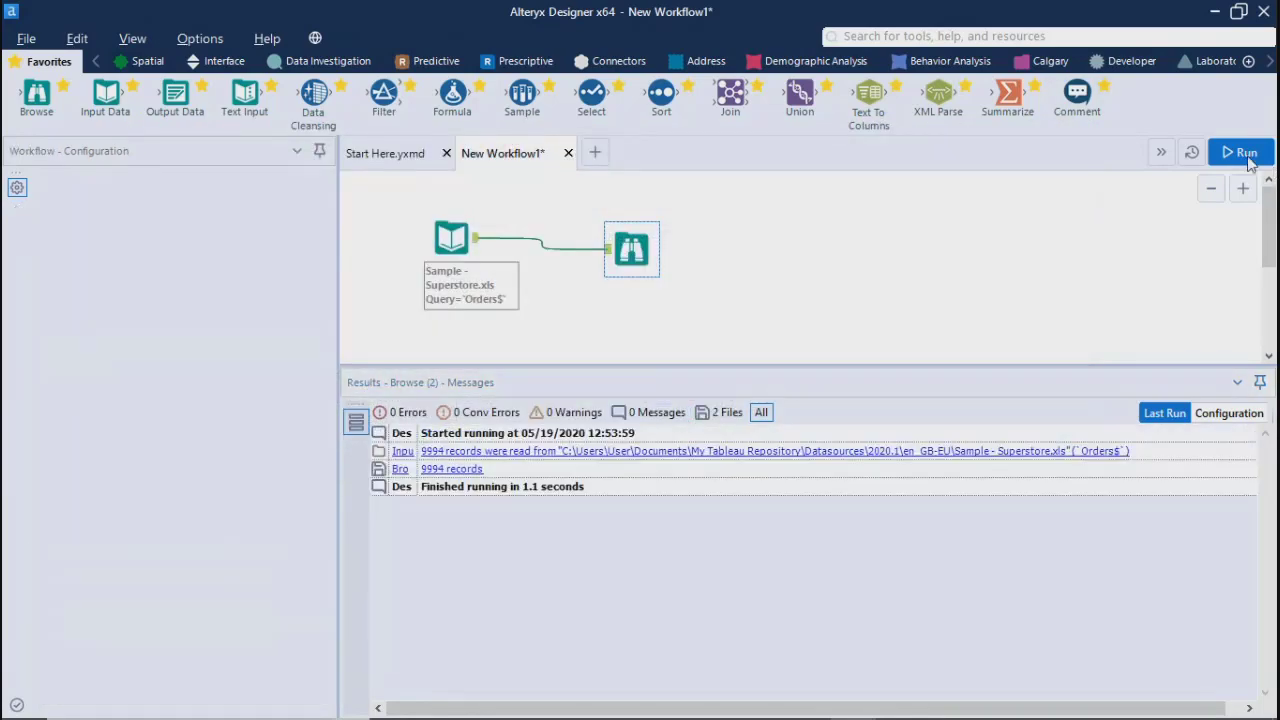
Step: Run the workflow and open the source Superstore workbook from the run messages to view its Orders sheet
{"action": "left_click", "coordinate": [1236, 152]}
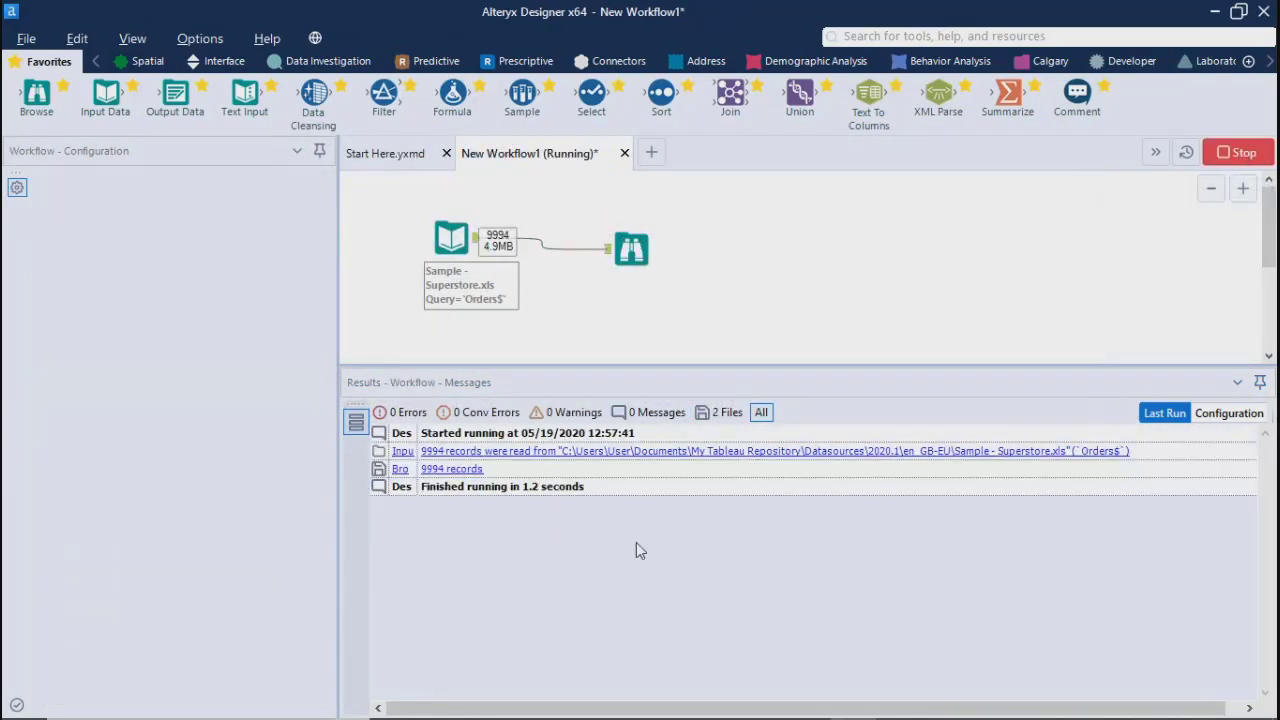
{"action": "left_click", "coordinate": [795, 443]}
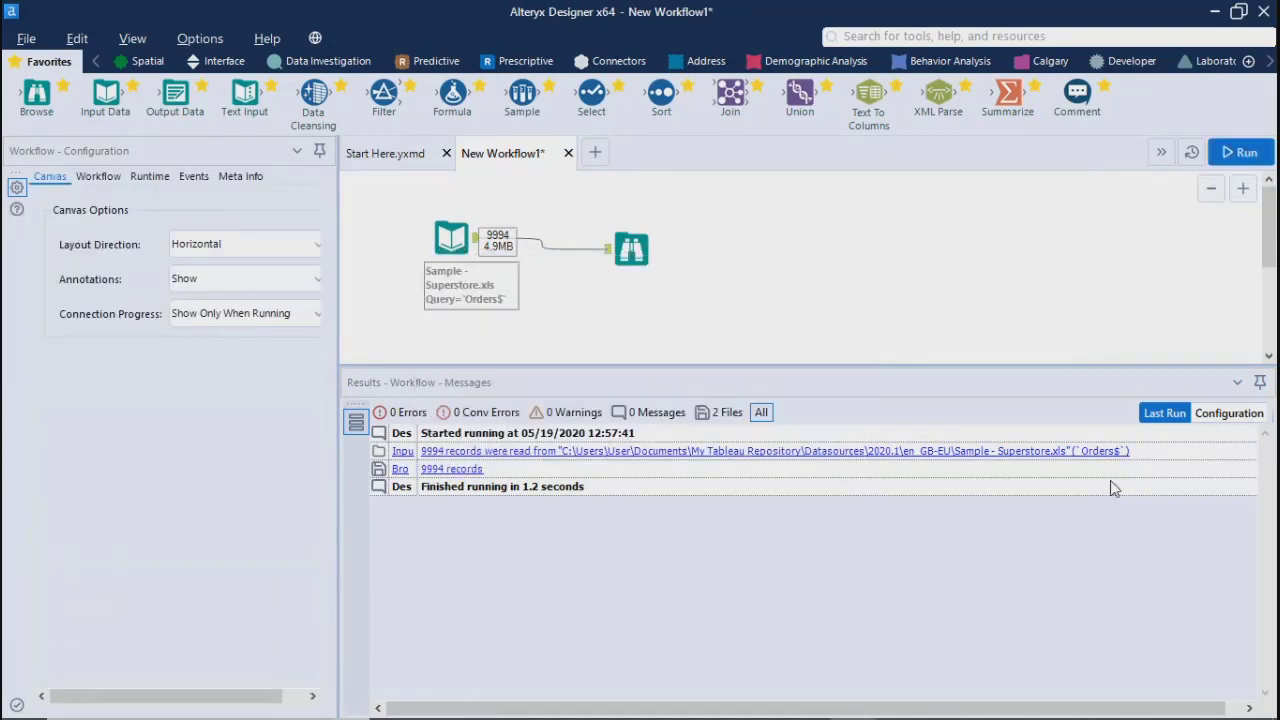
{"action": "left_click", "coordinate": [678, 459]}
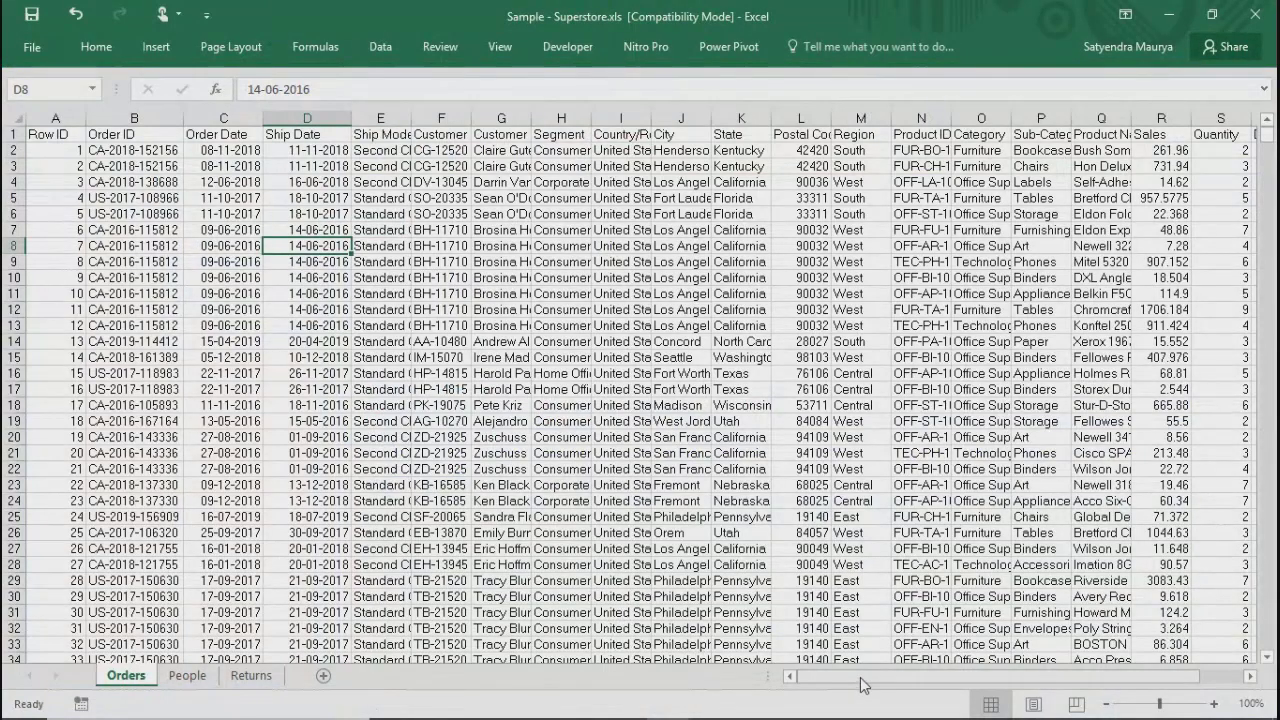
{"action": "left_click_drag", "start_coordinate": [864, 684], "coordinate": [848, 705]}
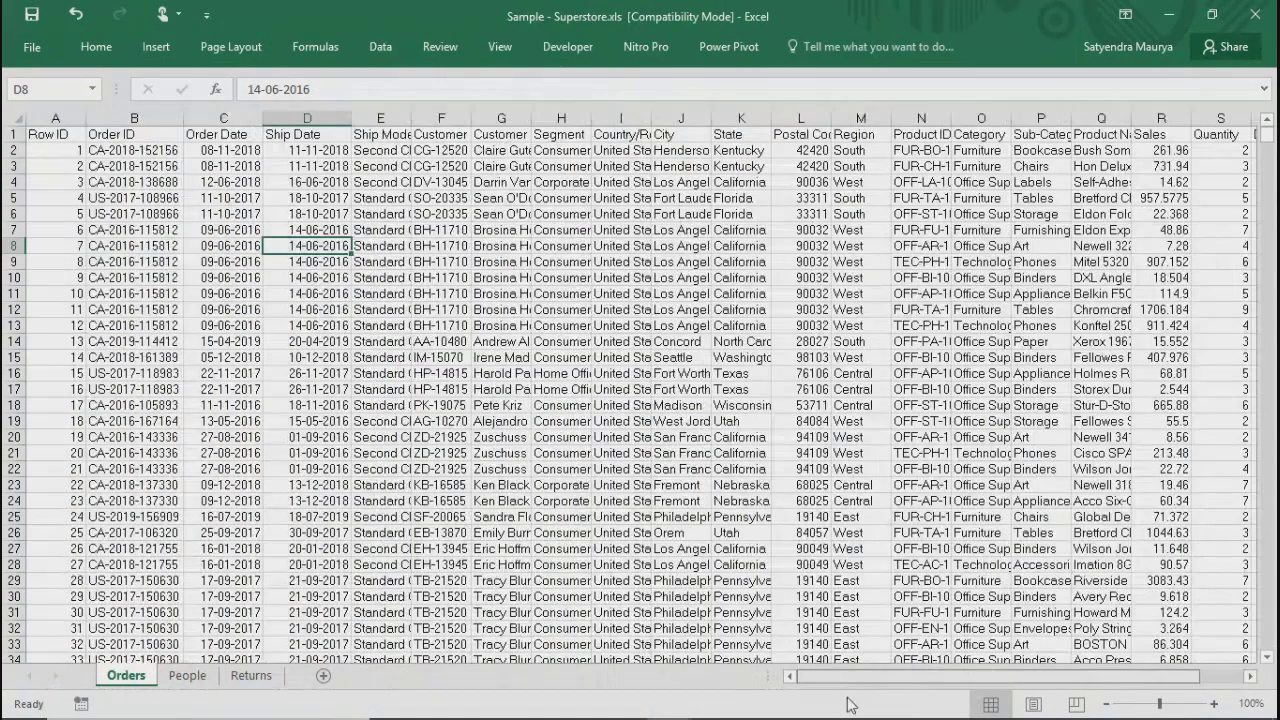
Step: Close the Superstore, KyckGlobal payee batch file specification and Book1 workbooks and return to Alteryx Designer
{"action": "left_click", "coordinate": [1255, 14]}
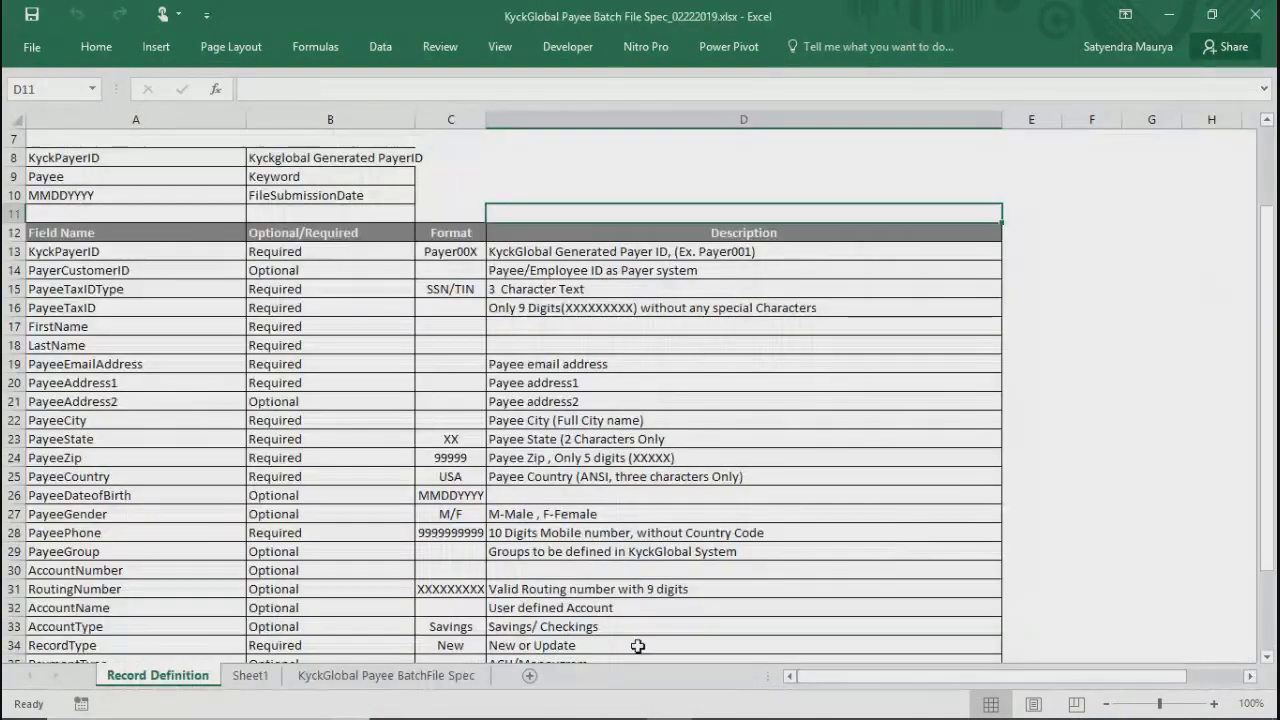
{"action": "left_click", "coordinate": [1255, 14]}
{"action": "left_click", "coordinate": [638, 392]}
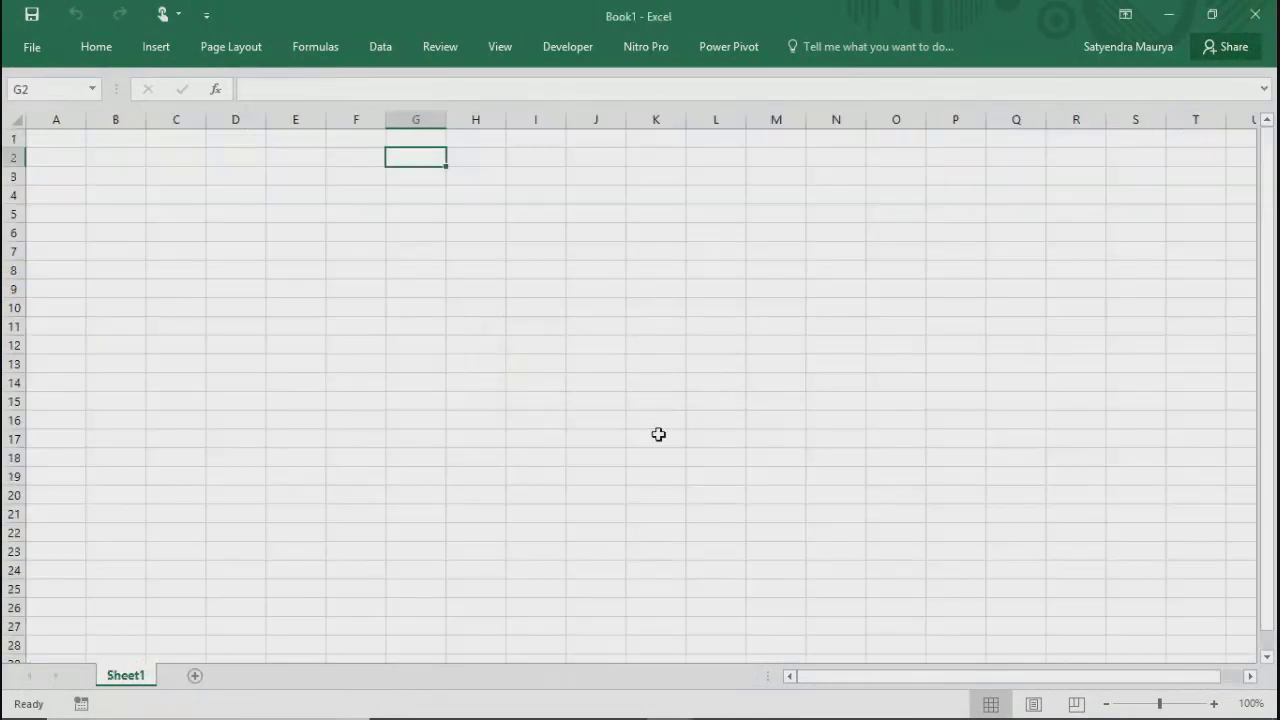
{"action": "left_click", "coordinate": [1253, 16]}
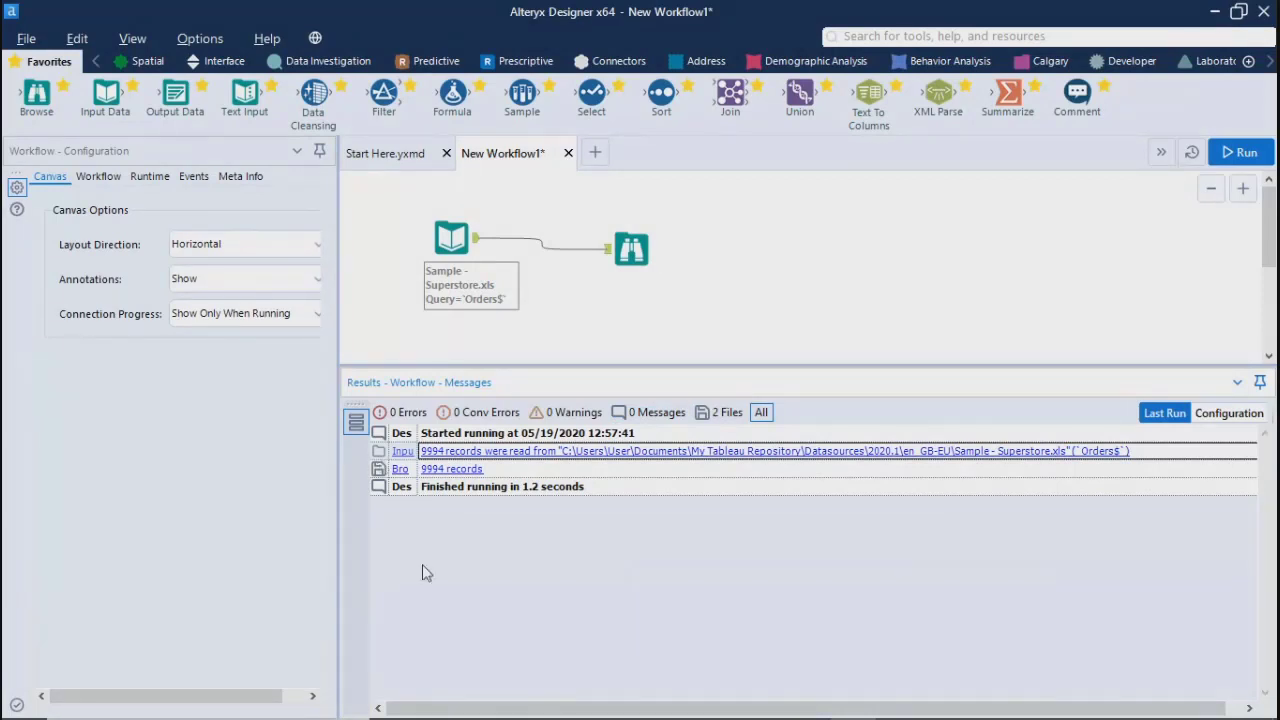
Step: View the Browse tool's full output table from the workflow run messages and close it
{"action": "left_click", "coordinate": [434, 477]}
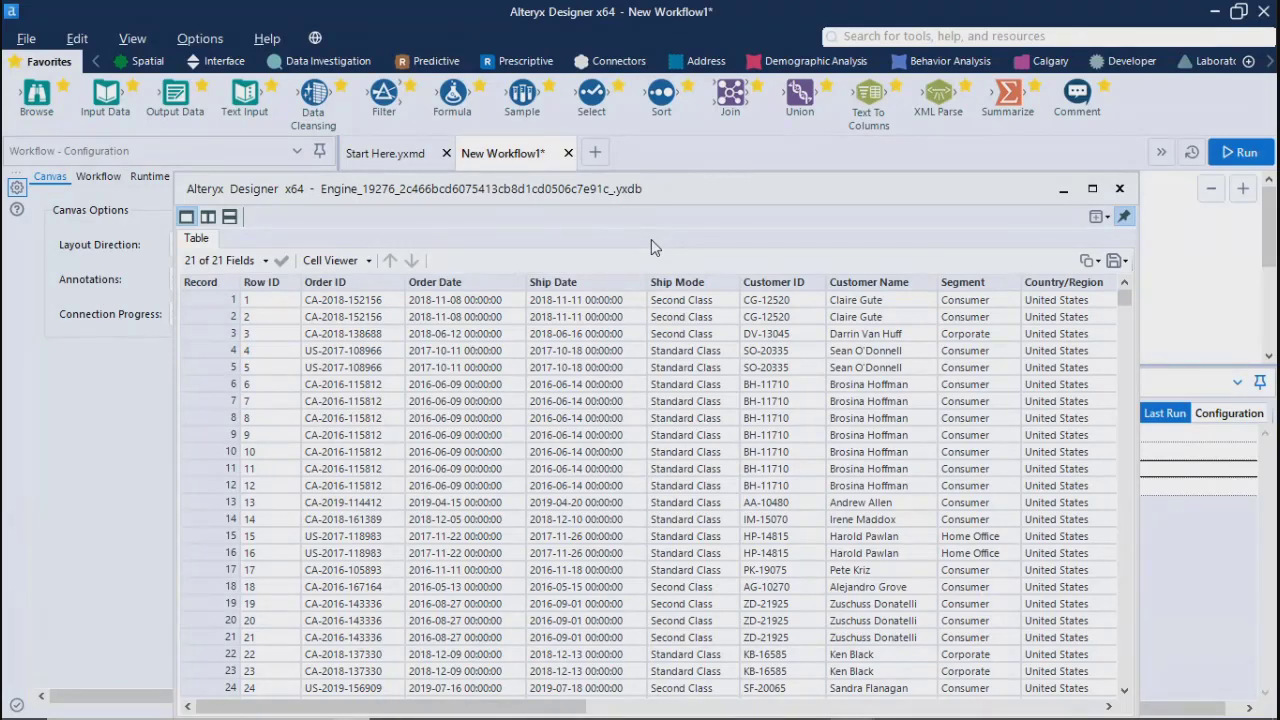
{"action": "left_click", "coordinate": [1119, 189]}
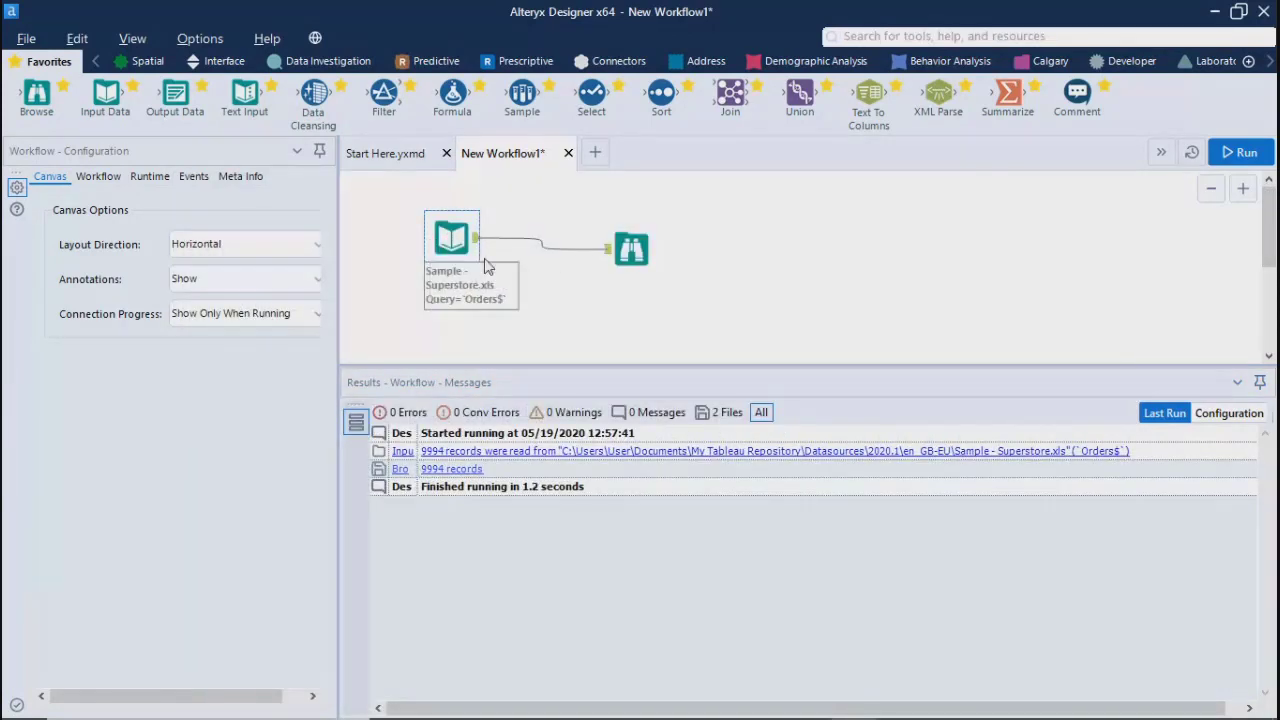
Step: Move the Browse tool farther away from and below the Input Data tool on the canvas
{"action": "left_click_drag", "start_coordinate": [637, 252], "coordinate": [727, 241]}
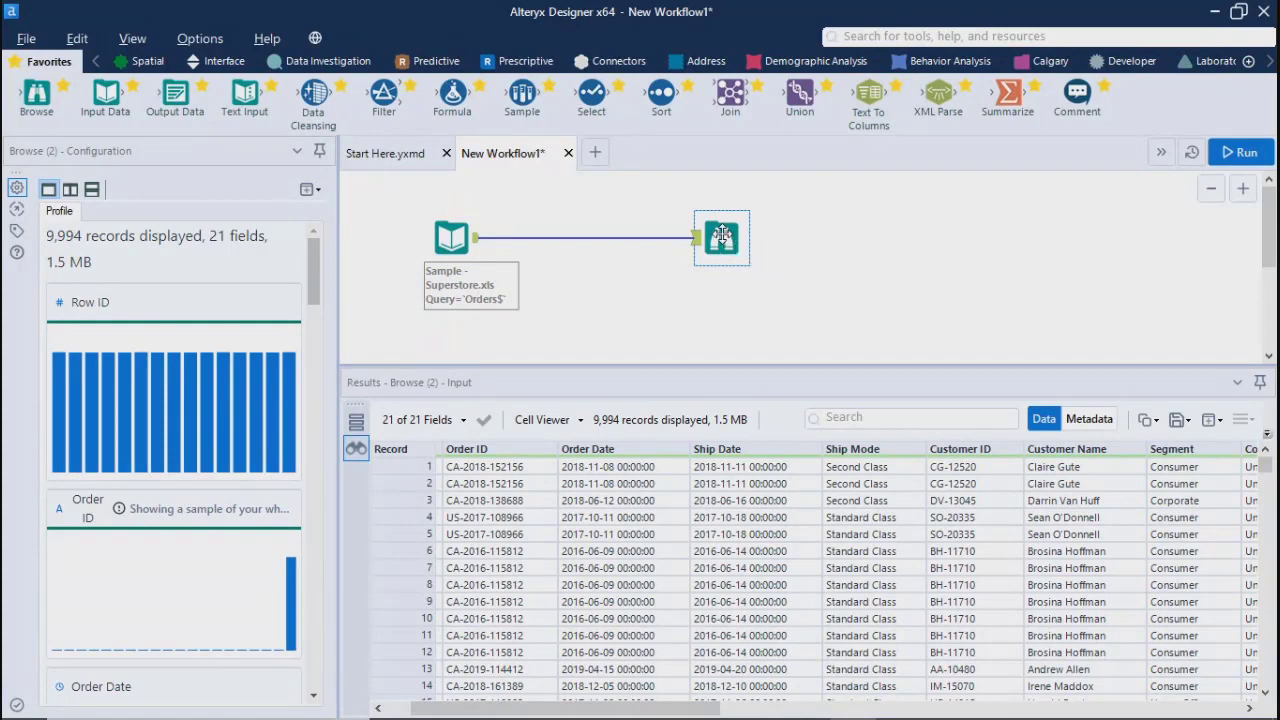
{"action": "left_click_drag", "start_coordinate": [722, 236], "coordinate": [722, 292]}
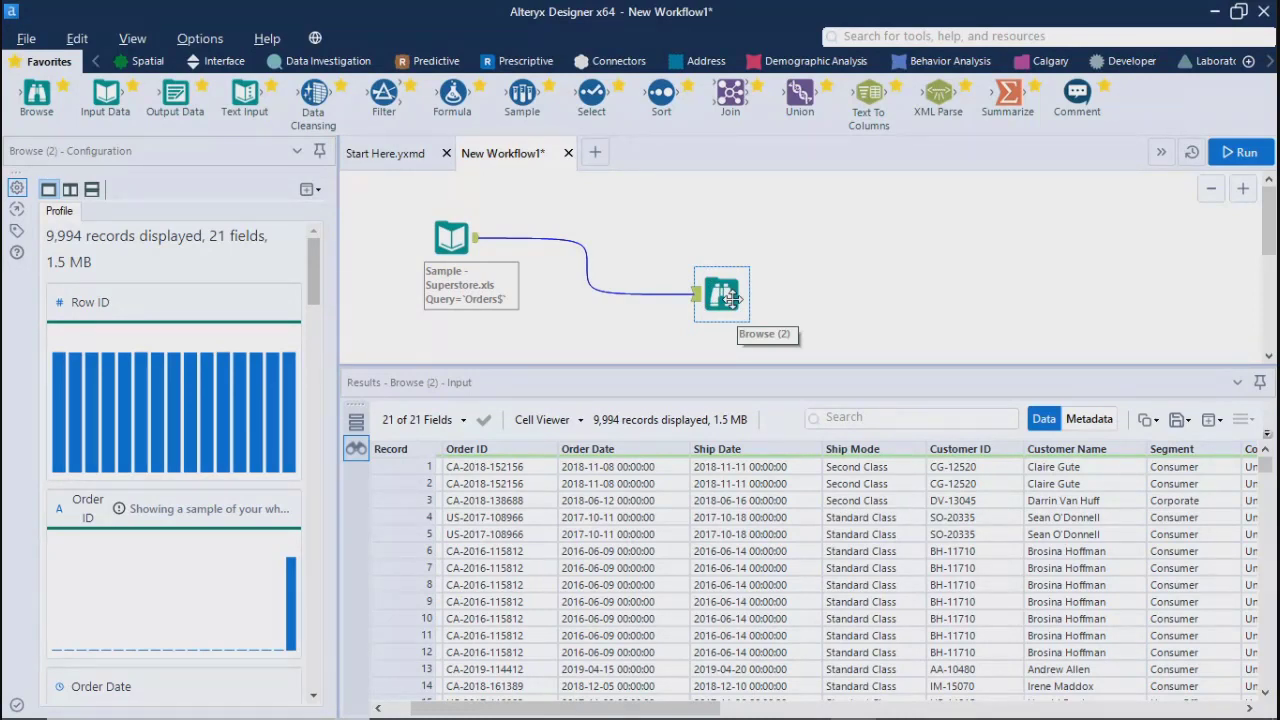
{"action": "key", "text": "ctrl+r"}
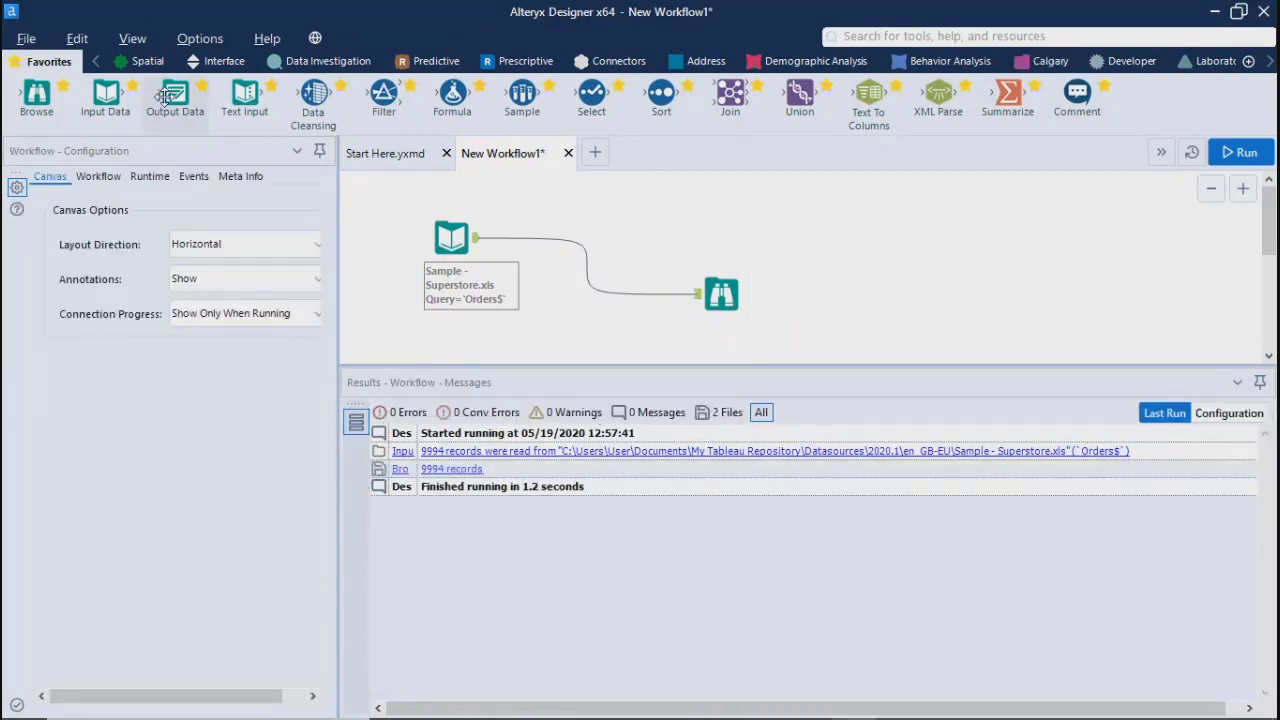
Step: Replace the Browse tool with an Output Data tool connected to the Input Data tool's output
{"action": "left_click_drag", "start_coordinate": [170, 96], "coordinate": [694, 206]}
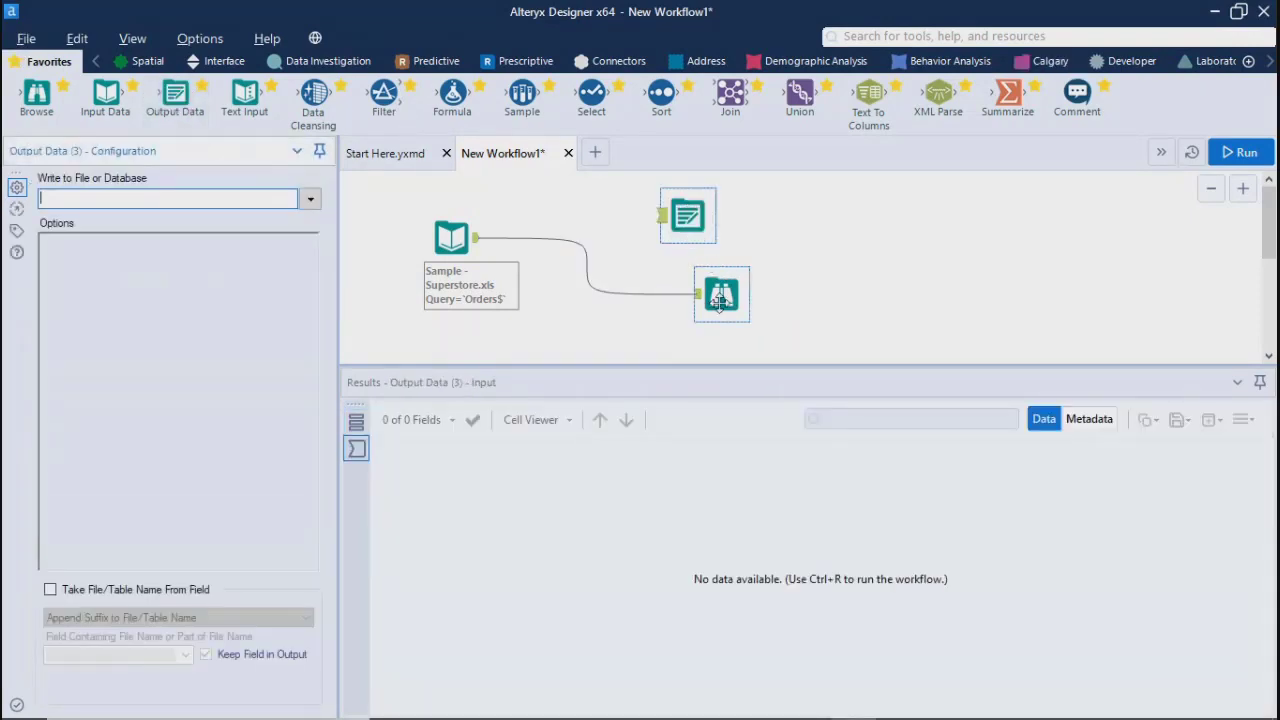
{"action": "left_click", "coordinate": [720, 300]}
{"action": "key", "text": "Delete"}
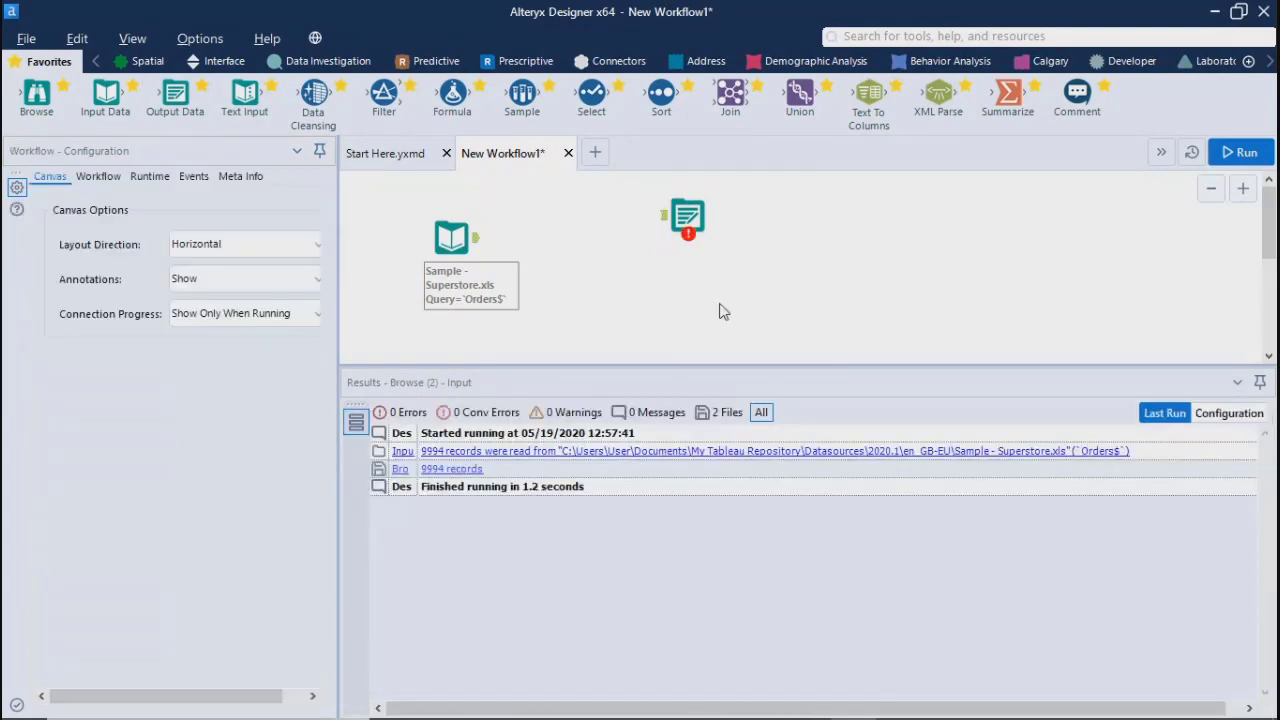
{"action": "left_click_drag", "start_coordinate": [477, 238], "coordinate": [673, 222]}
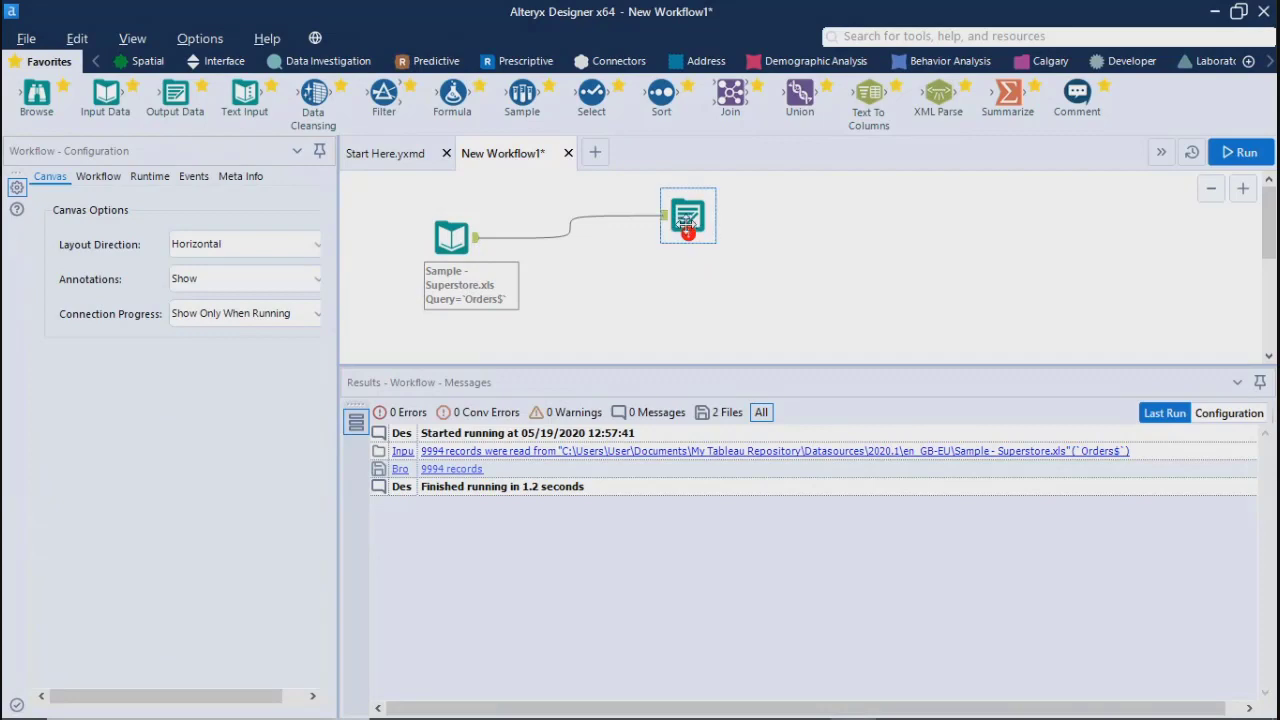
{"action": "left_click", "coordinate": [688, 222]}
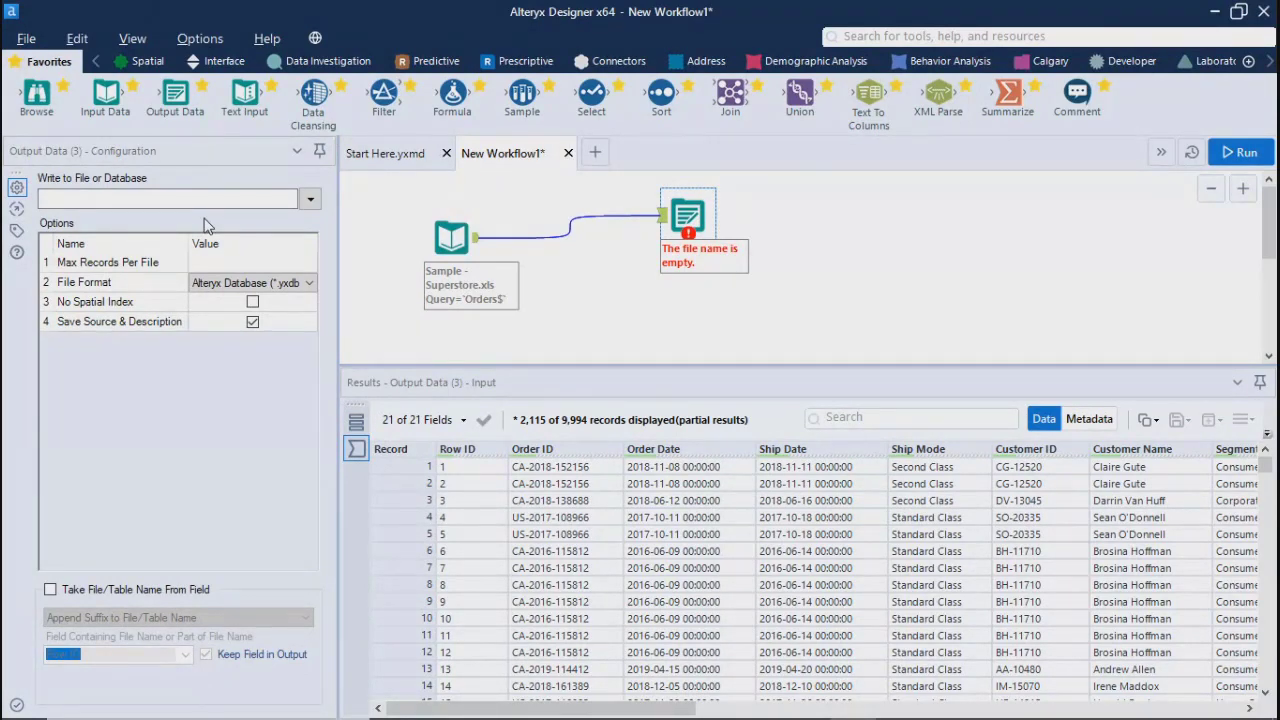
Step: Choose Comma Separated Value (.csv) from the supported file types as the Output Data tool's write destination
{"action": "left_click", "coordinate": [310, 202]}
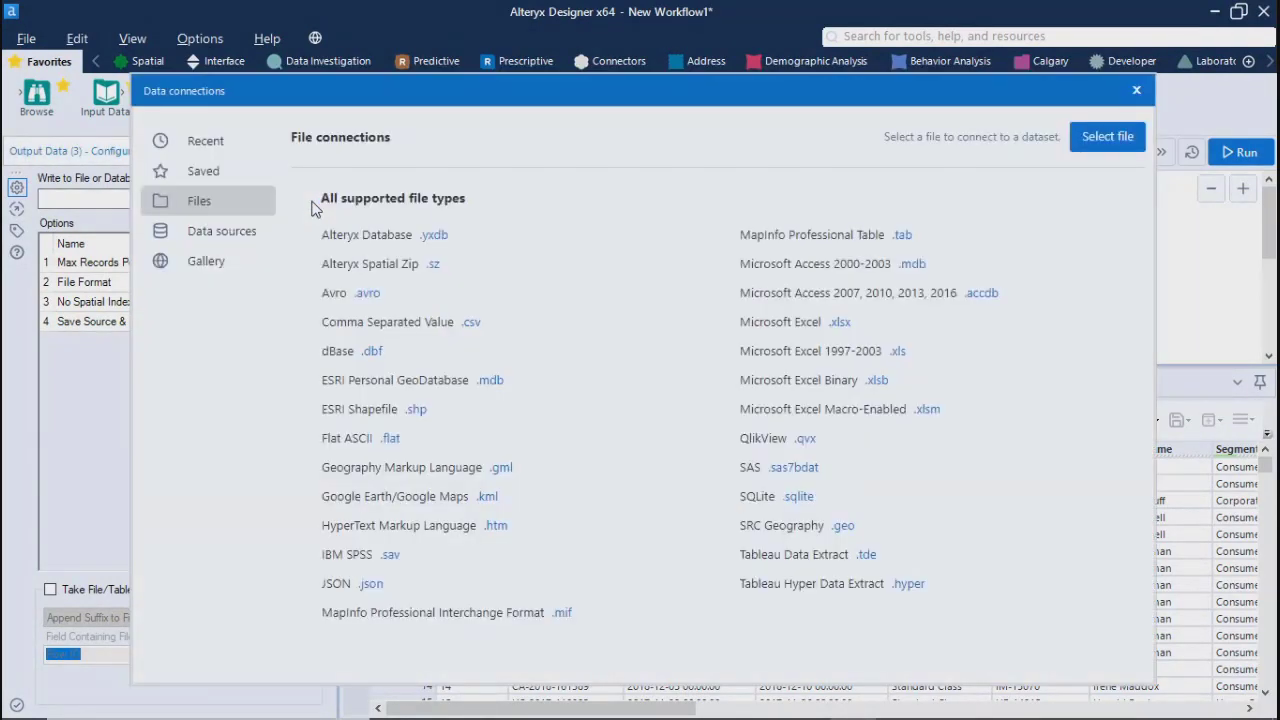
{"action": "left_click", "coordinate": [1136, 90]}
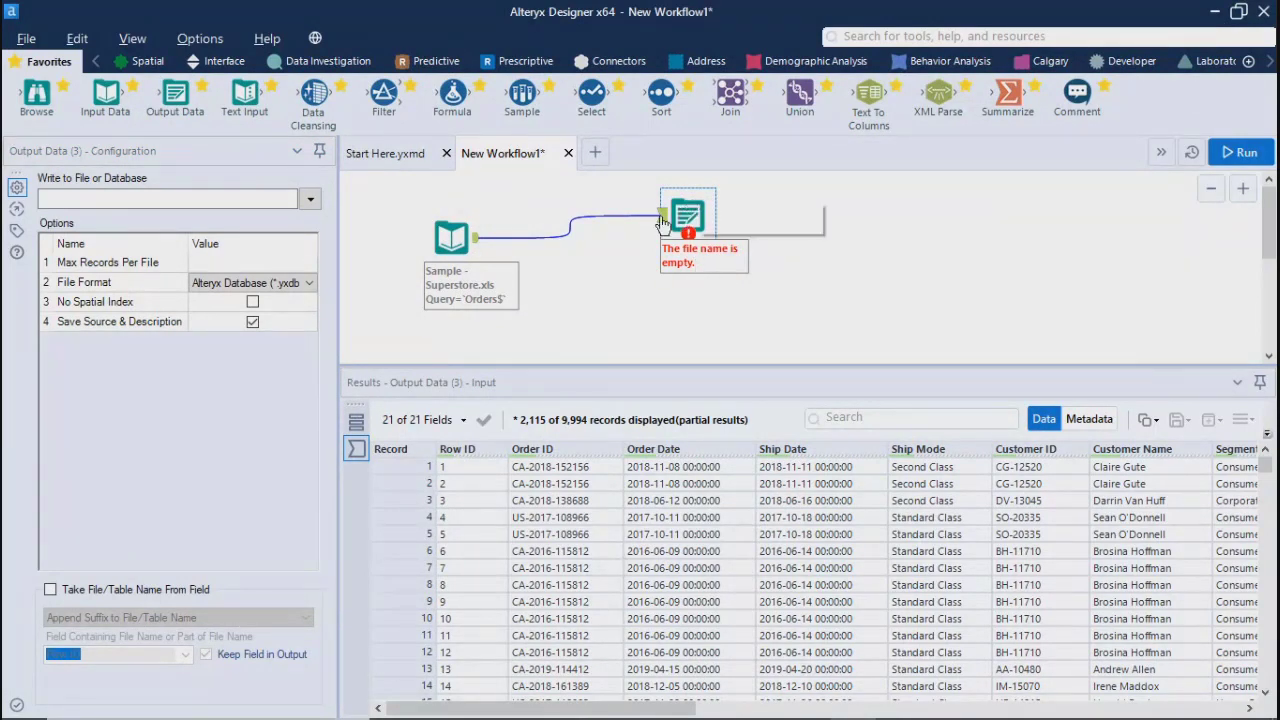
{"action": "left_click", "coordinate": [314, 200]}
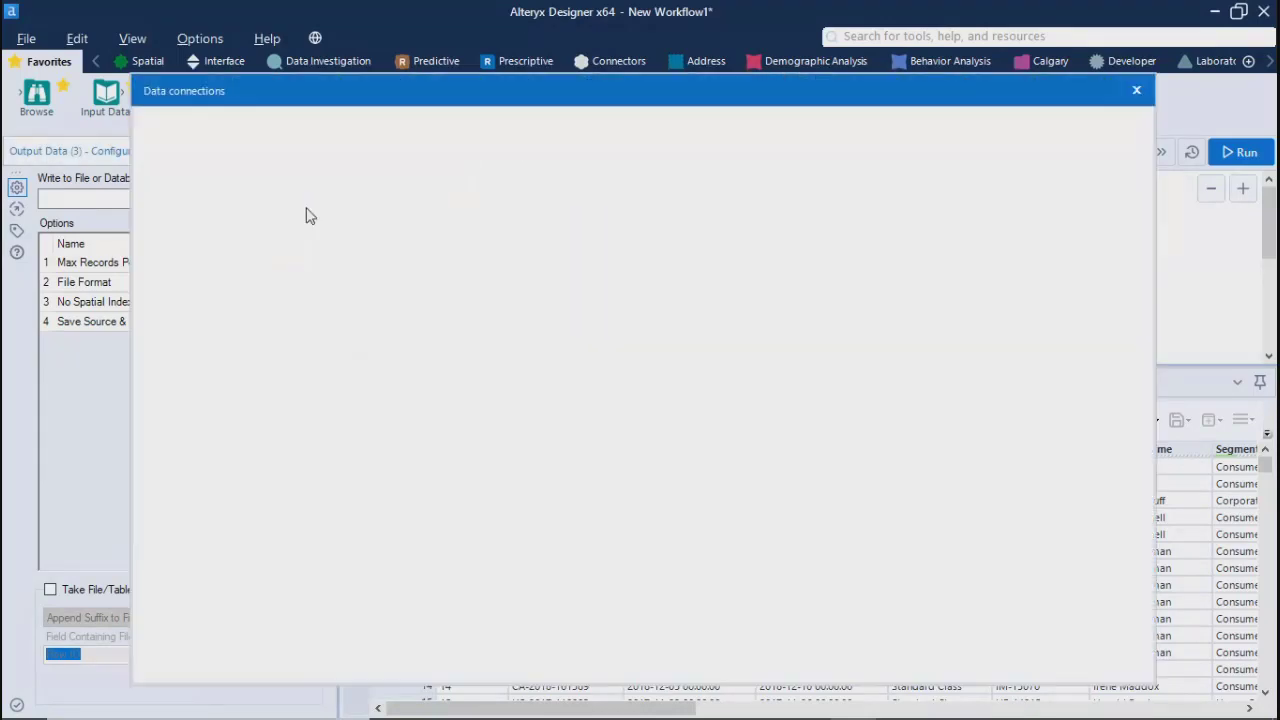
{"action": "left_click", "coordinate": [208, 226]}
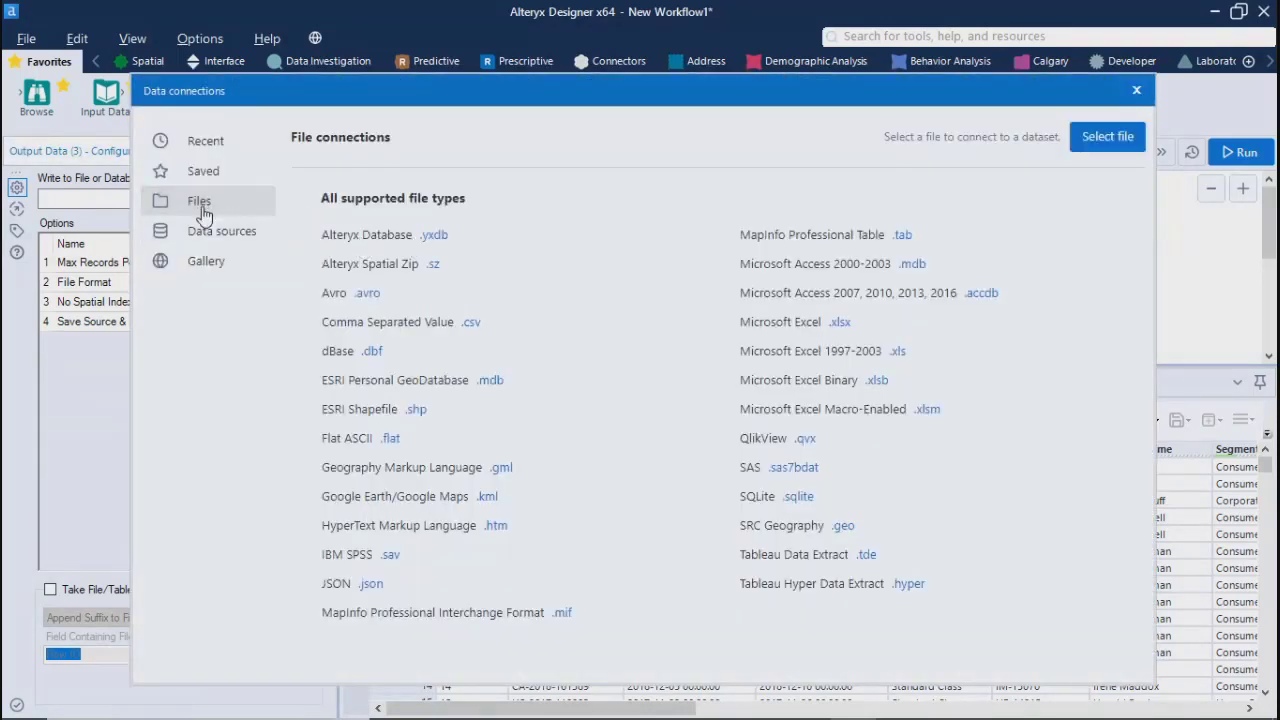
{"action": "left_click", "coordinate": [197, 204]}
{"action": "left_click", "coordinate": [471, 322]}
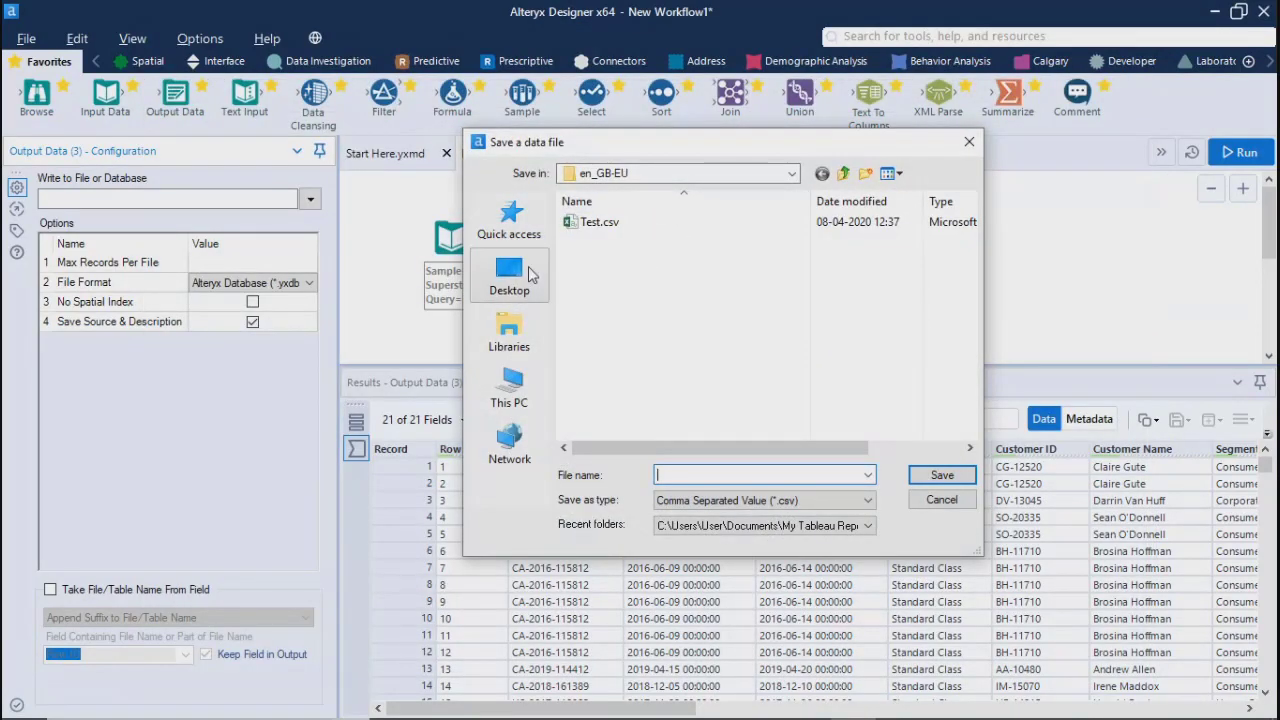
Step: Create a new folder named Alteryx on the Desktop and open it as the save location
{"action": "left_click", "coordinate": [530, 274]}
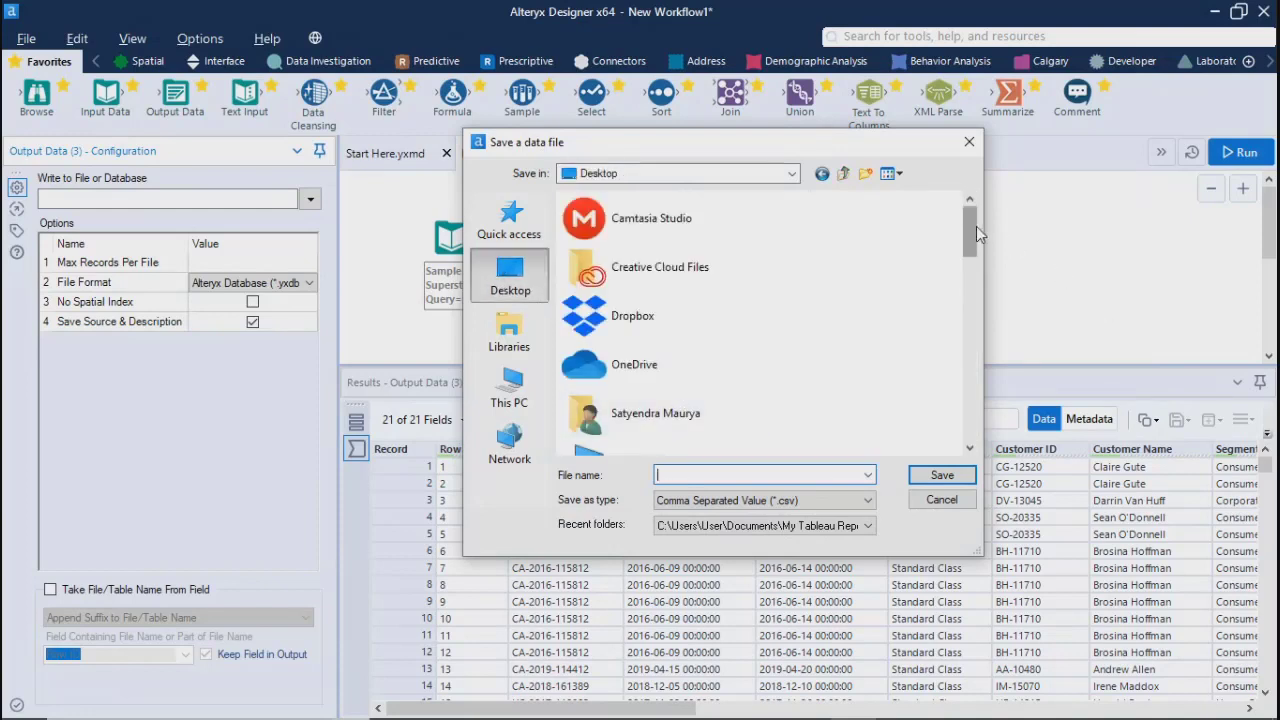
{"action": "left_click_drag", "start_coordinate": [976, 230], "coordinate": [980, 305]}
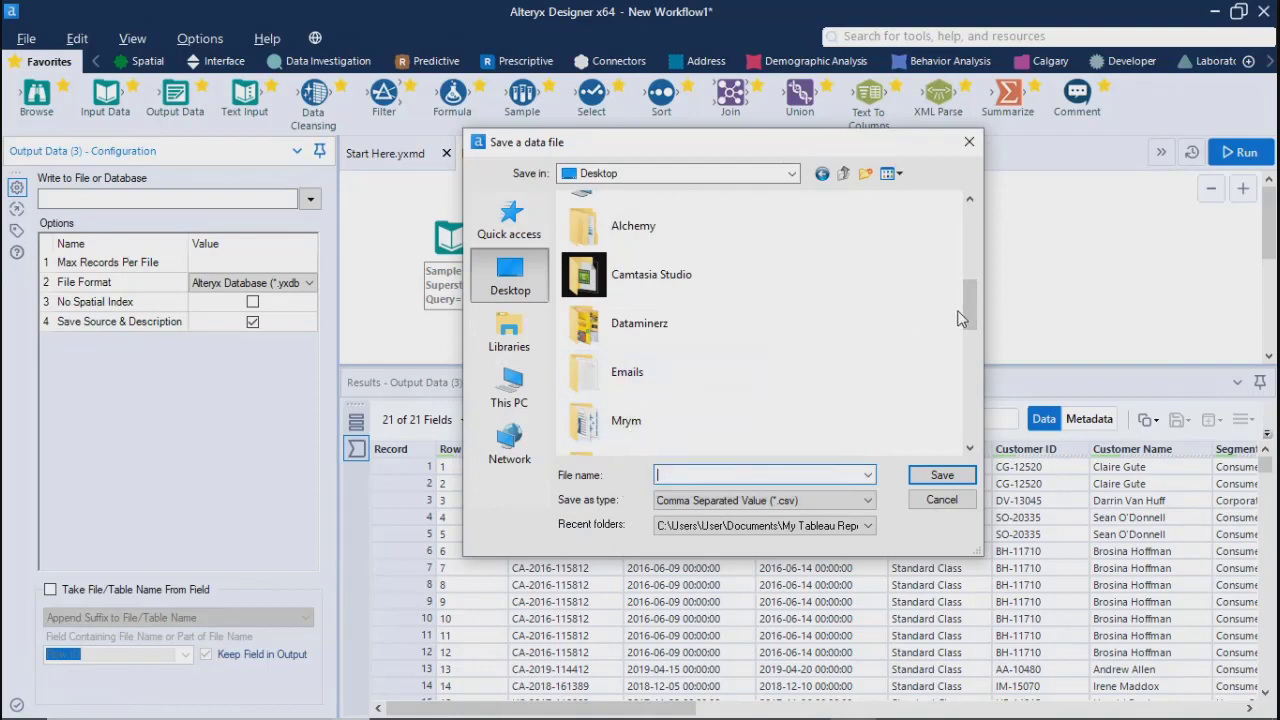
{"action": "left_click_drag", "start_coordinate": [976, 308], "coordinate": [976, 339]}
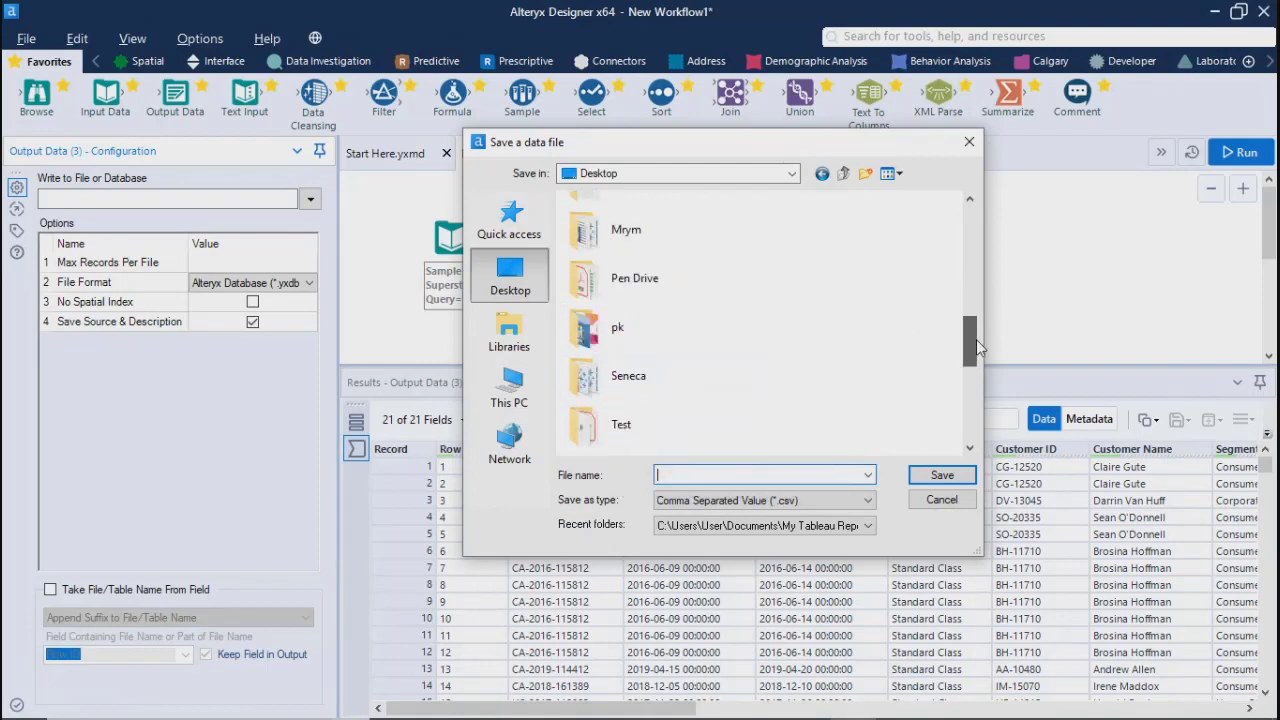
{"action": "left_click", "coordinate": [866, 175]}
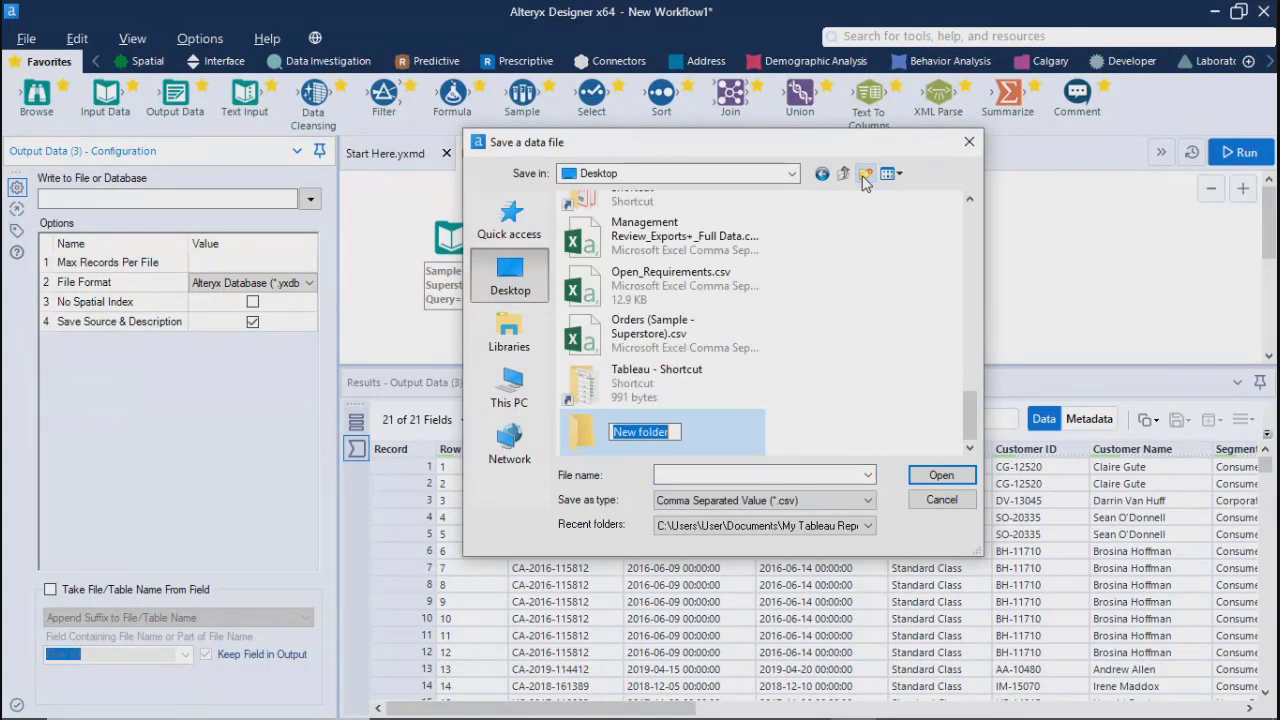
{"action": "type", "text": "Al"}
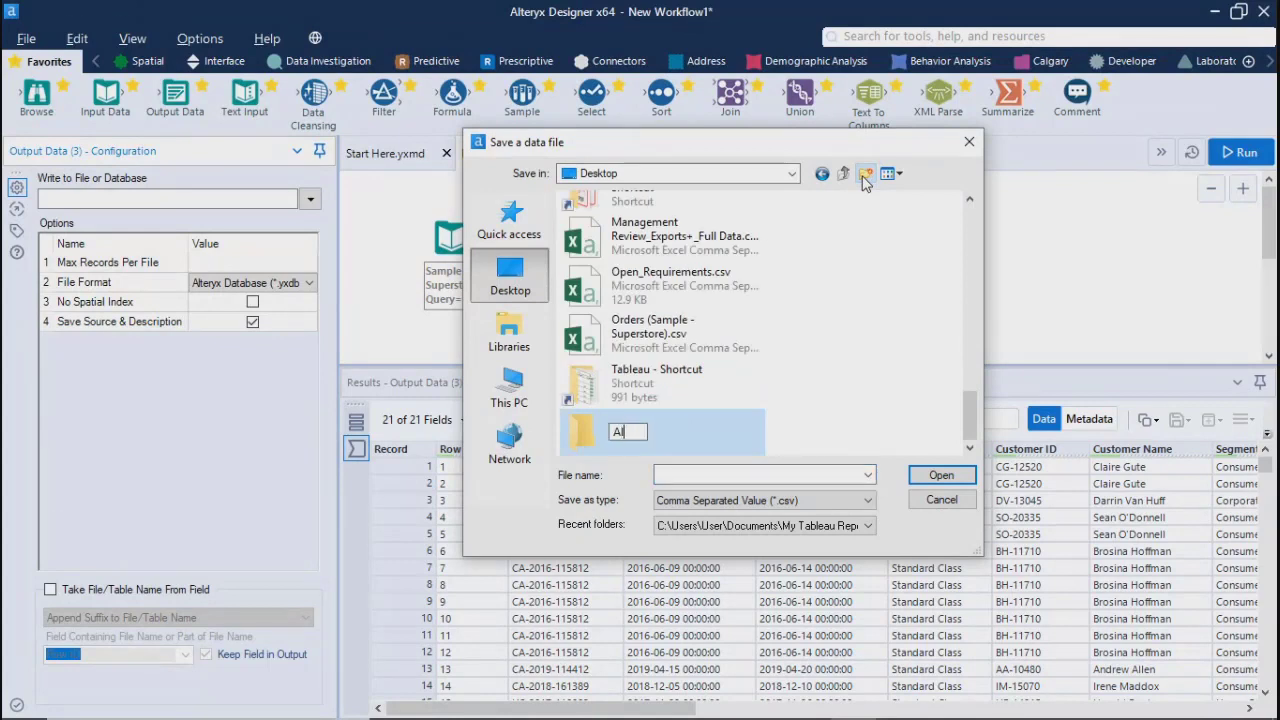
{"action": "type", "text": "teryx"}
{"action": "double_click", "coordinate": [594, 430]}
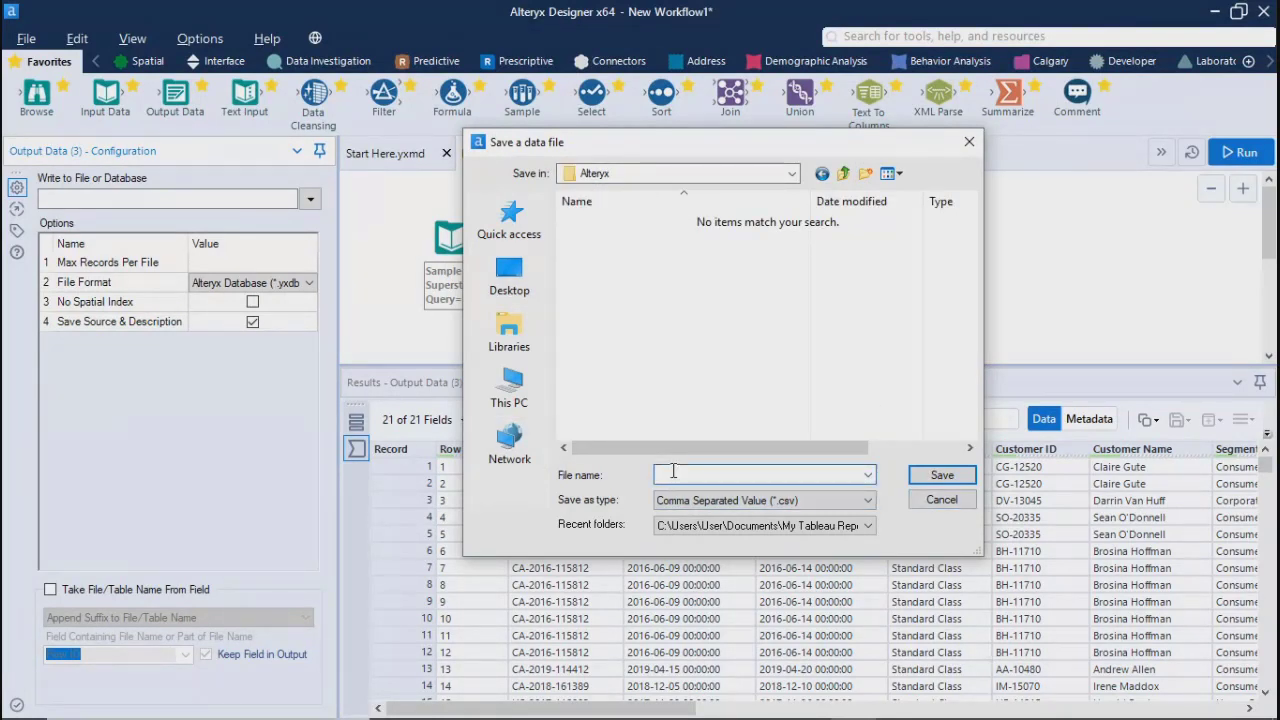
Step: Set the output file name to TestFile and save it as the CSV write destination
{"action": "type", "text": "TestFile"}
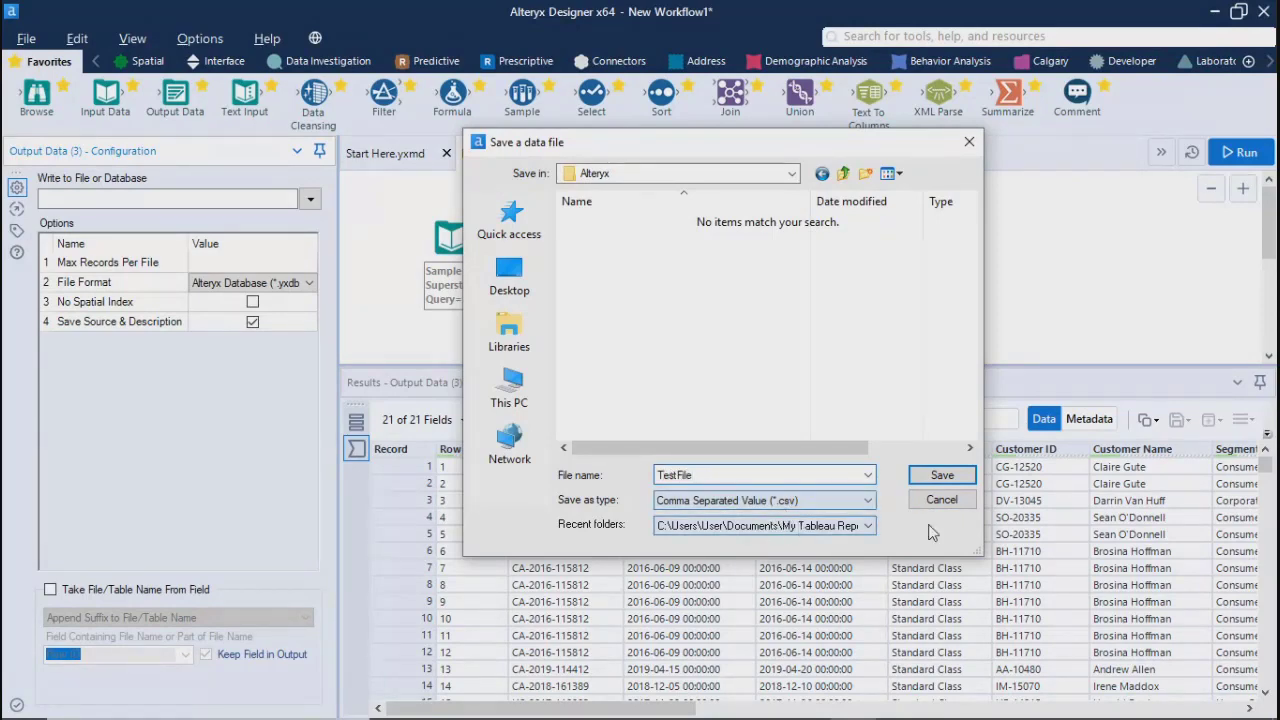
{"action": "left_click", "coordinate": [925, 477]}
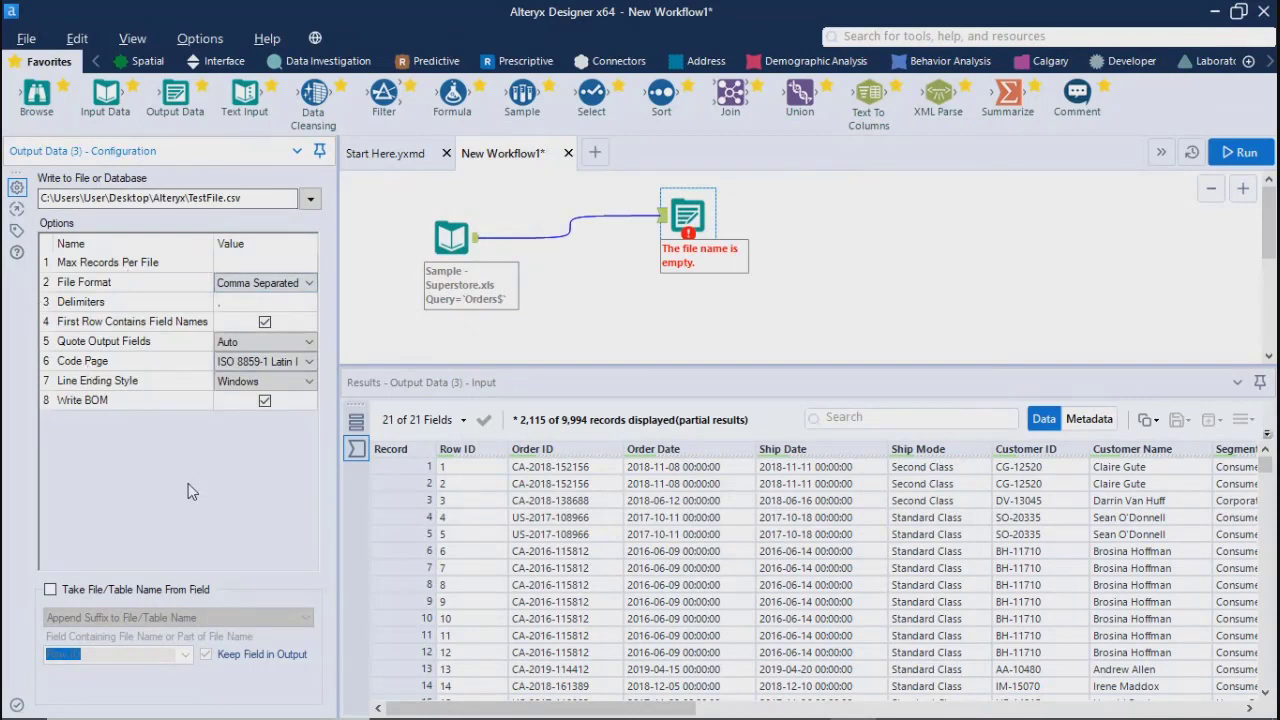
Step: Run the workflow to write the Orders data to TestFile.csv and dismiss the completion message
{"action": "left_click", "coordinate": [546, 288]}
{"action": "key", "text": "ctrl+r"}
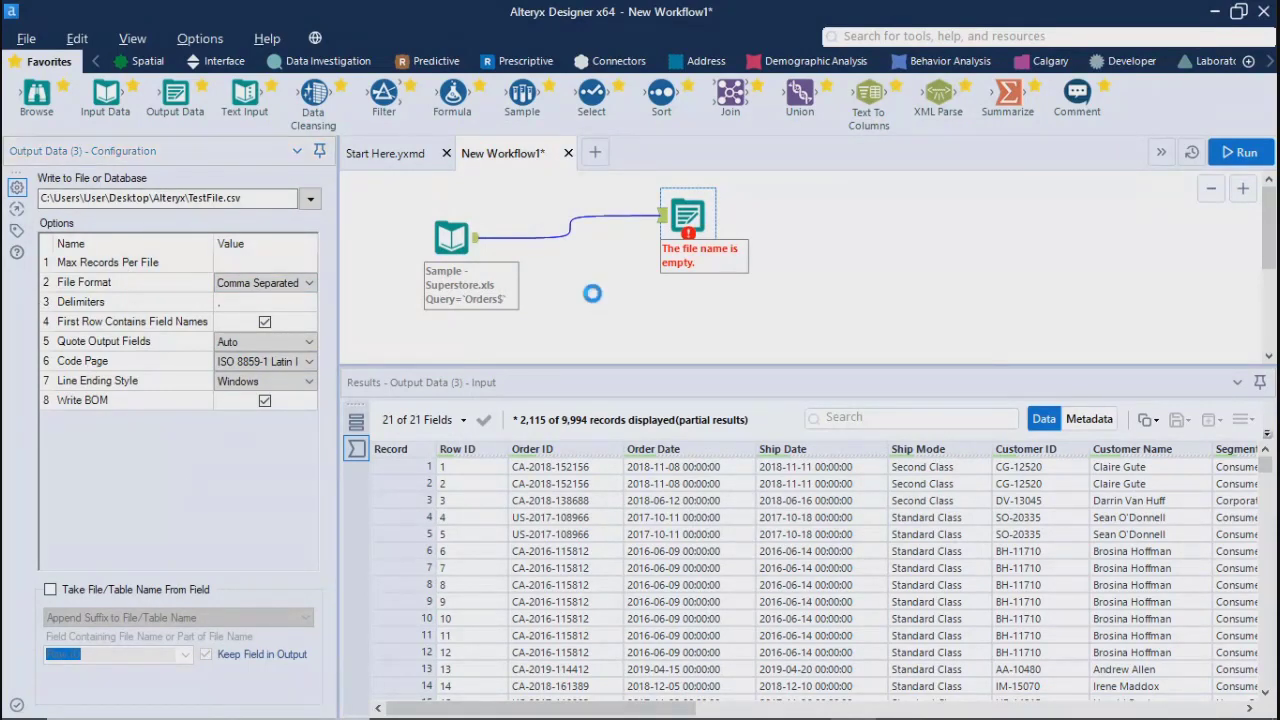
{"action": "left_click", "coordinate": [687, 222]}
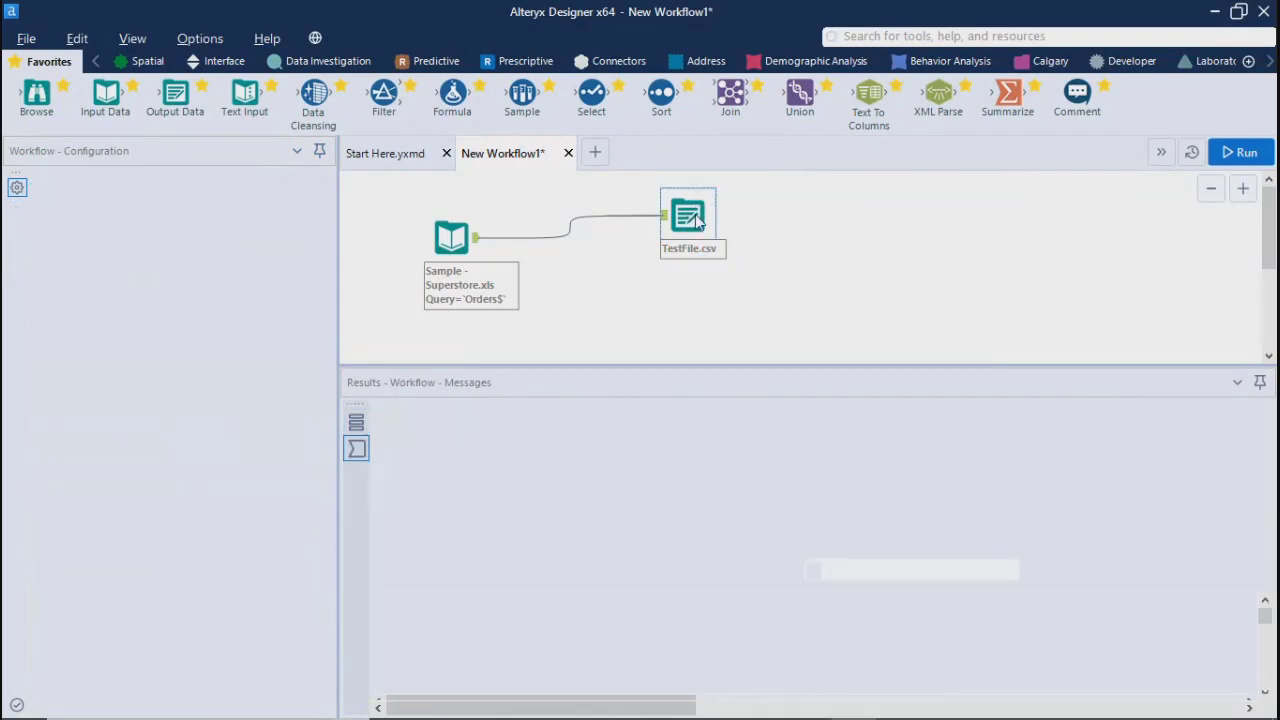
{"action": "left_click", "coordinate": [1245, 152]}
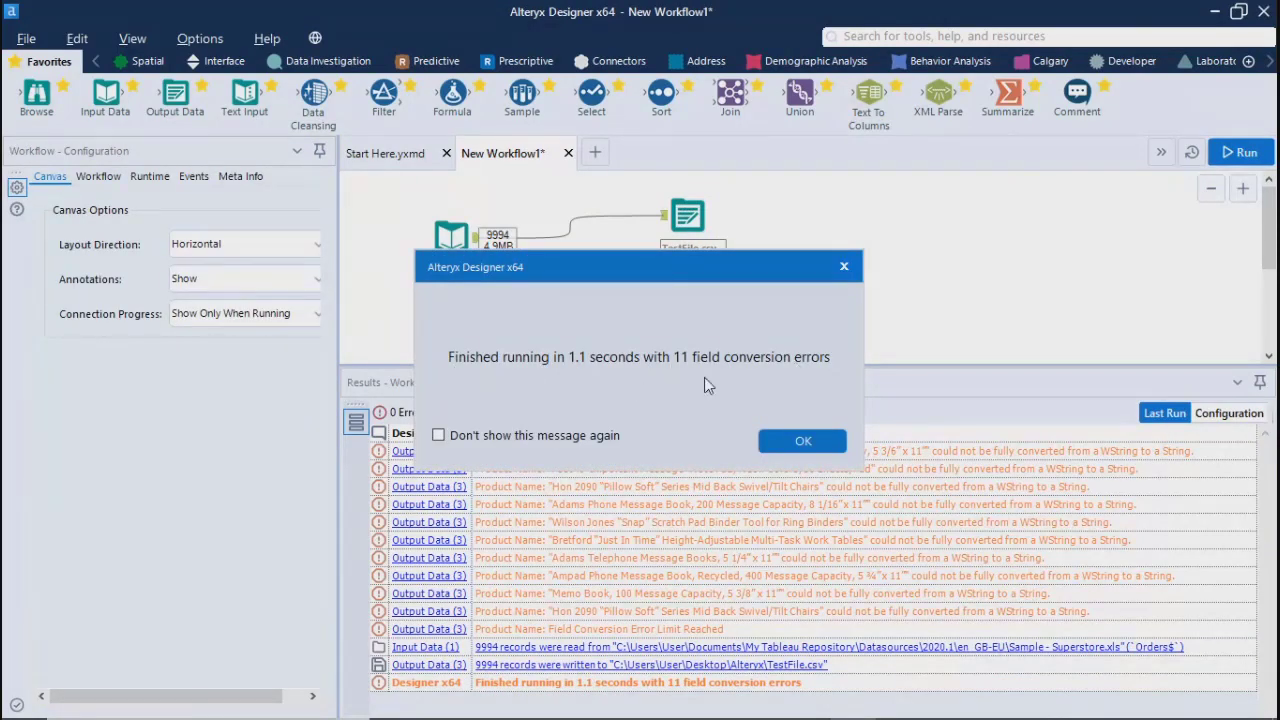
{"action": "left_click", "coordinate": [802, 443]}
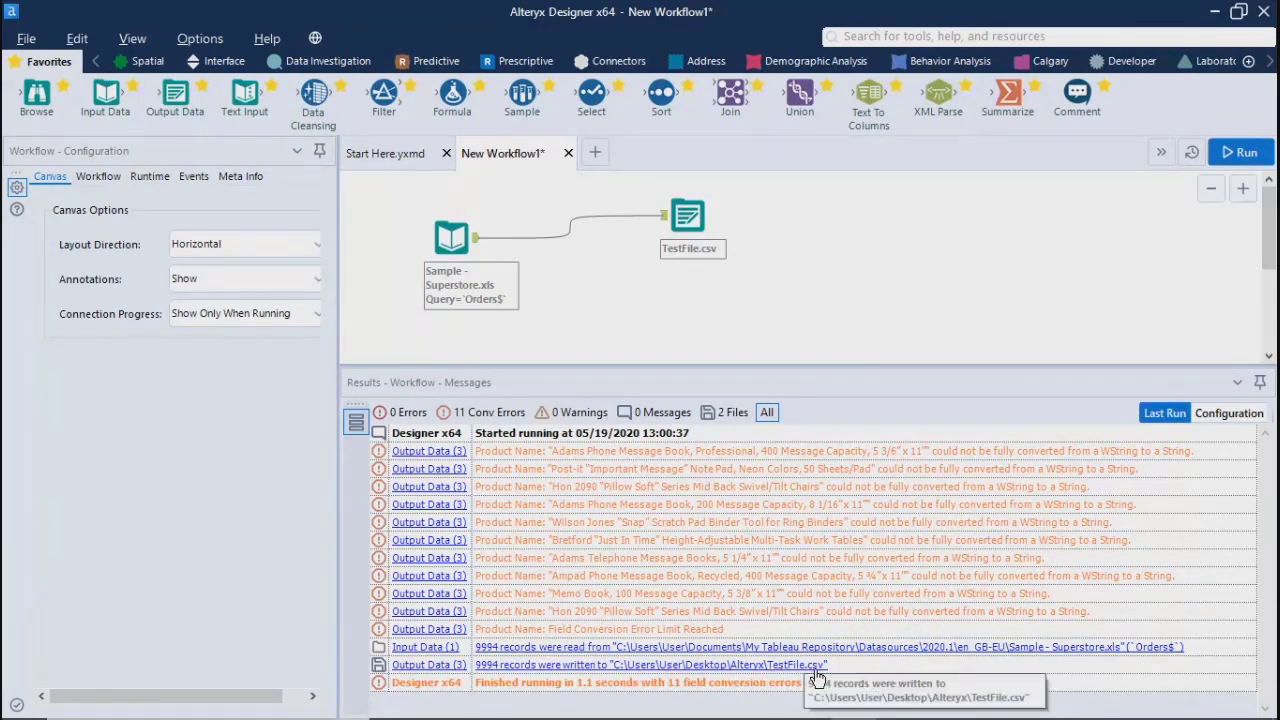
Step: Open the written TestFile.csv from the run messages, look through its rows in Excel and close it
{"action": "left_click", "coordinate": [705, 671]}
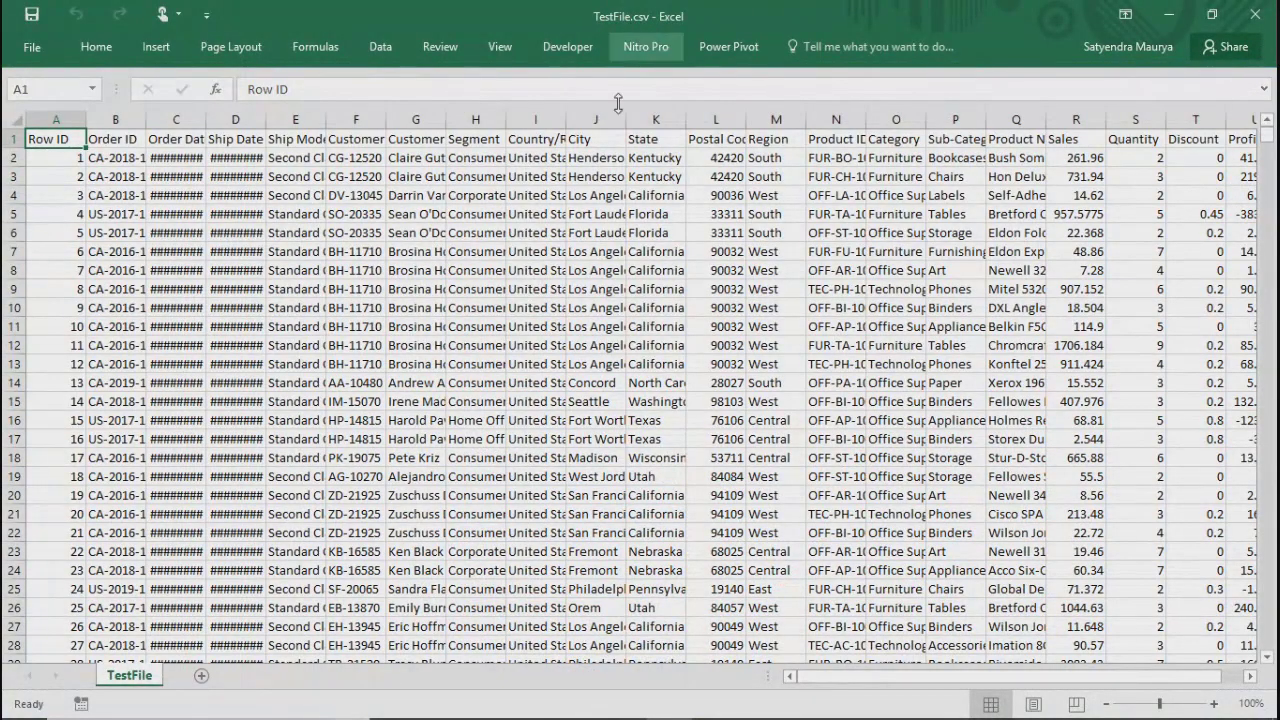
{"action": "scroll", "coordinate": [474, 521], "scroll_direction": "down", "scroll_amount": 20}
{"action": "scroll", "coordinate": [474, 521], "scroll_direction": "down", "scroll_amount": 20}
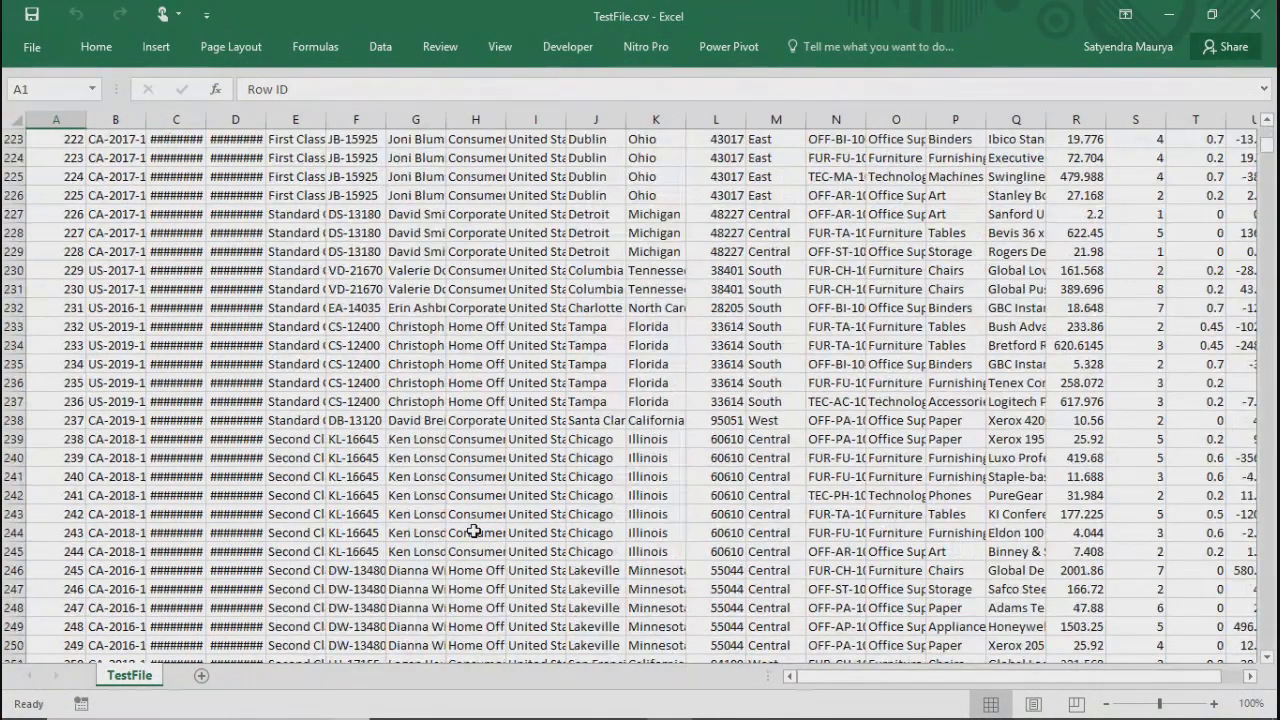
{"action": "scroll", "coordinate": [474, 531], "scroll_direction": "down", "scroll_amount": 20}
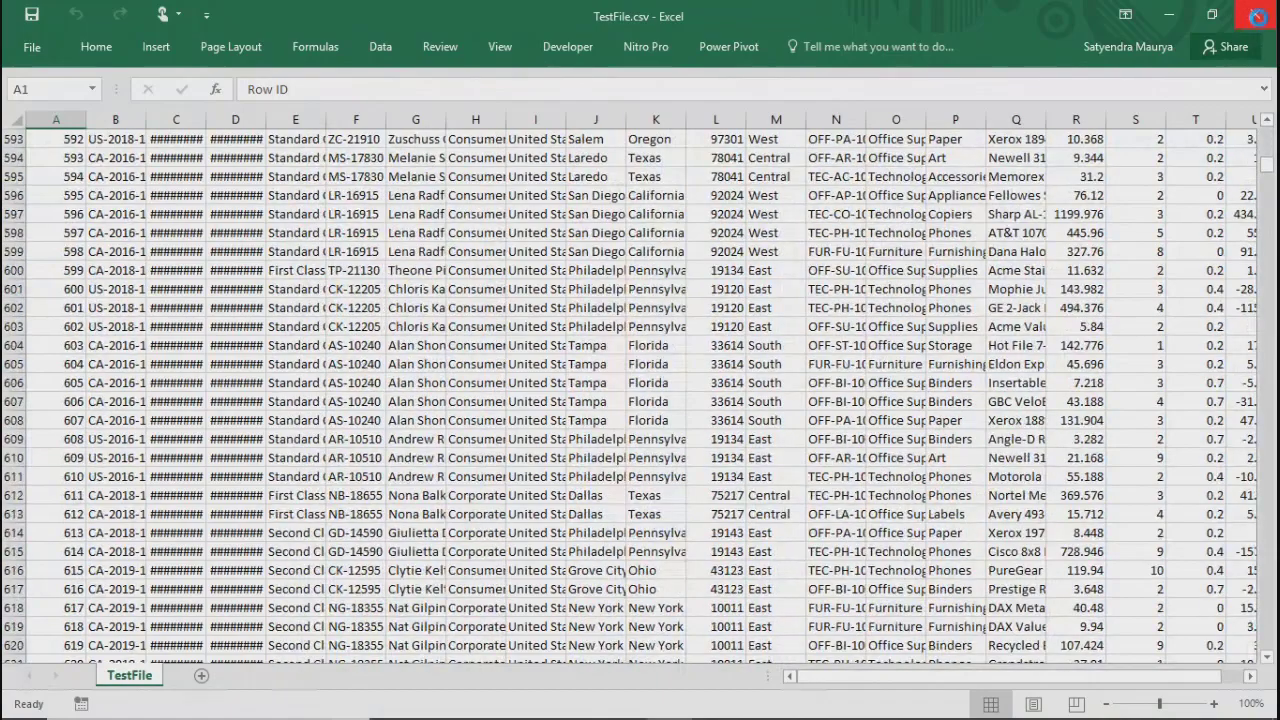
{"action": "left_click", "coordinate": [1257, 15]}
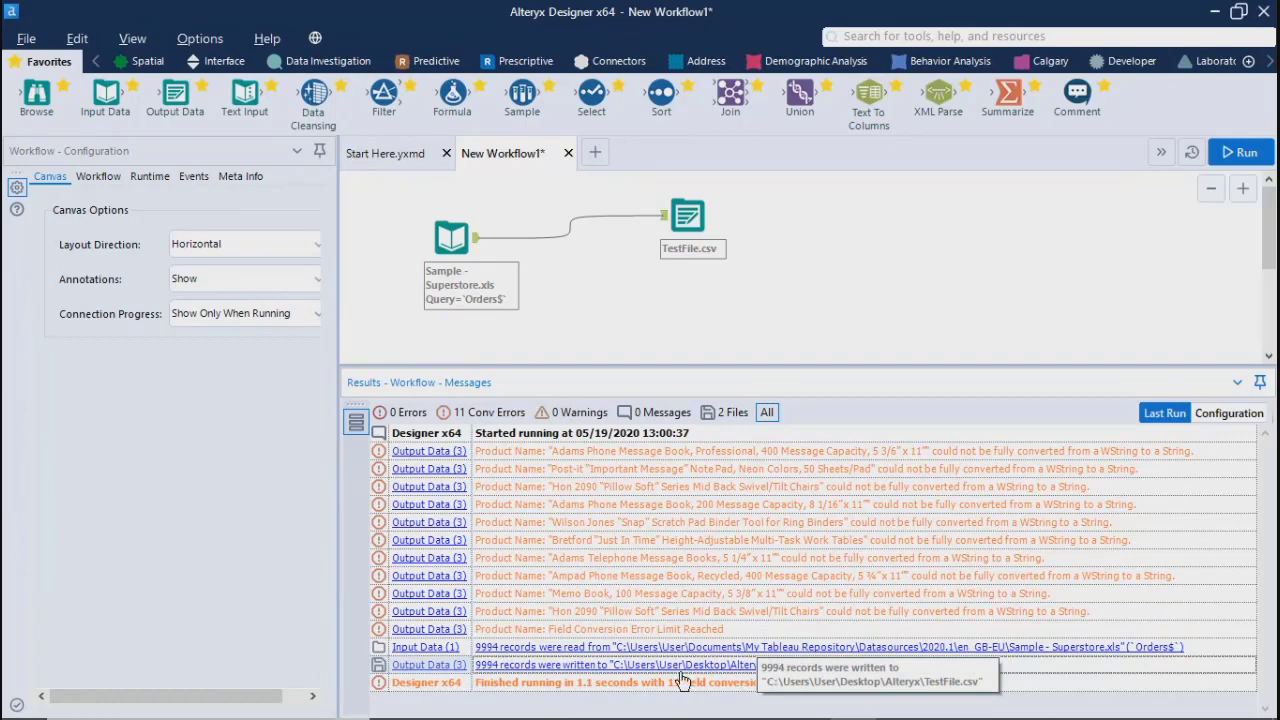
Step: Find TestFile.csv in the Desktop's Alteryx folder with File Explorer, preview it and return to Alteryx Designer
{"action": "mouse_move", "coordinate": [378, 694]}
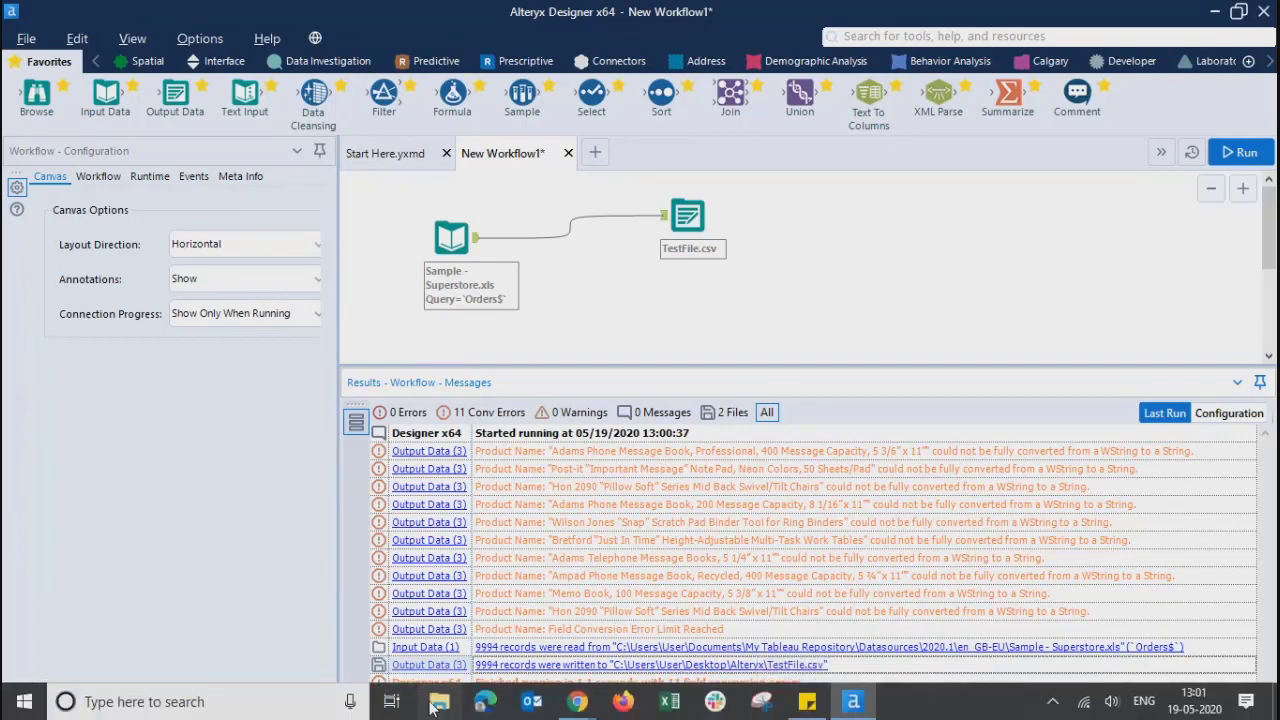
{"action": "left_click", "coordinate": [436, 704]}
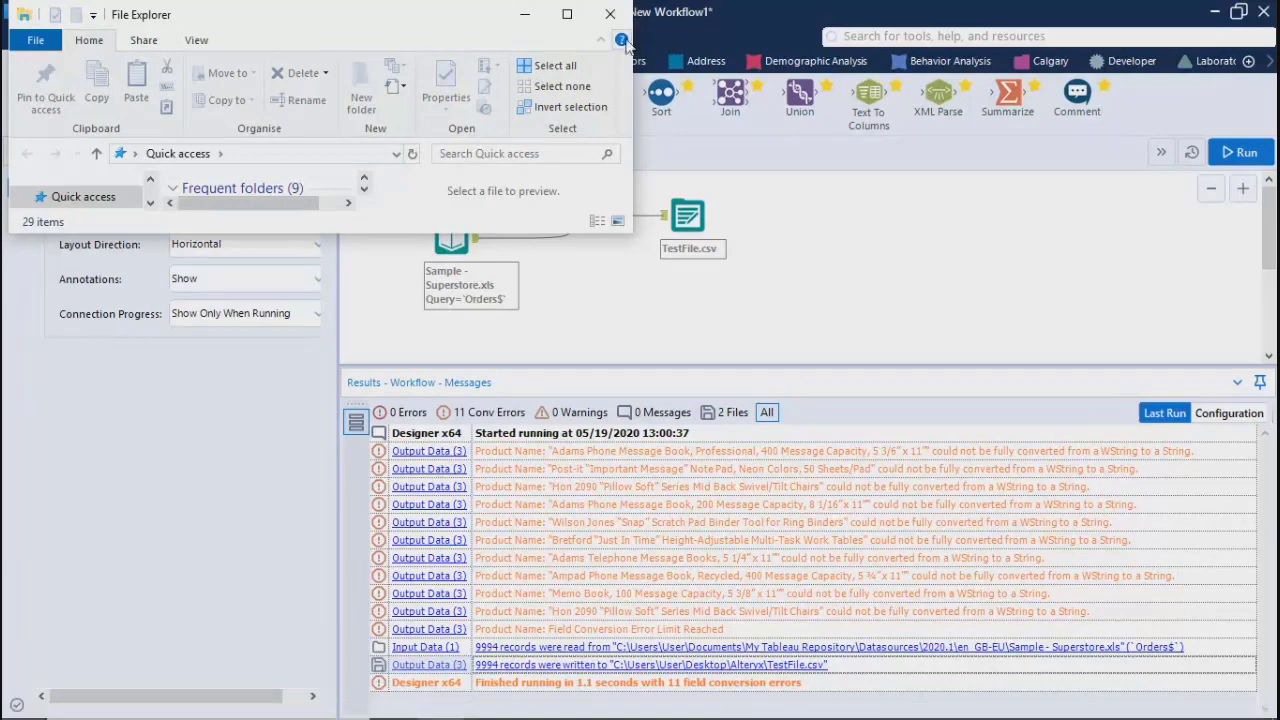
{"action": "left_click", "coordinate": [563, 15]}
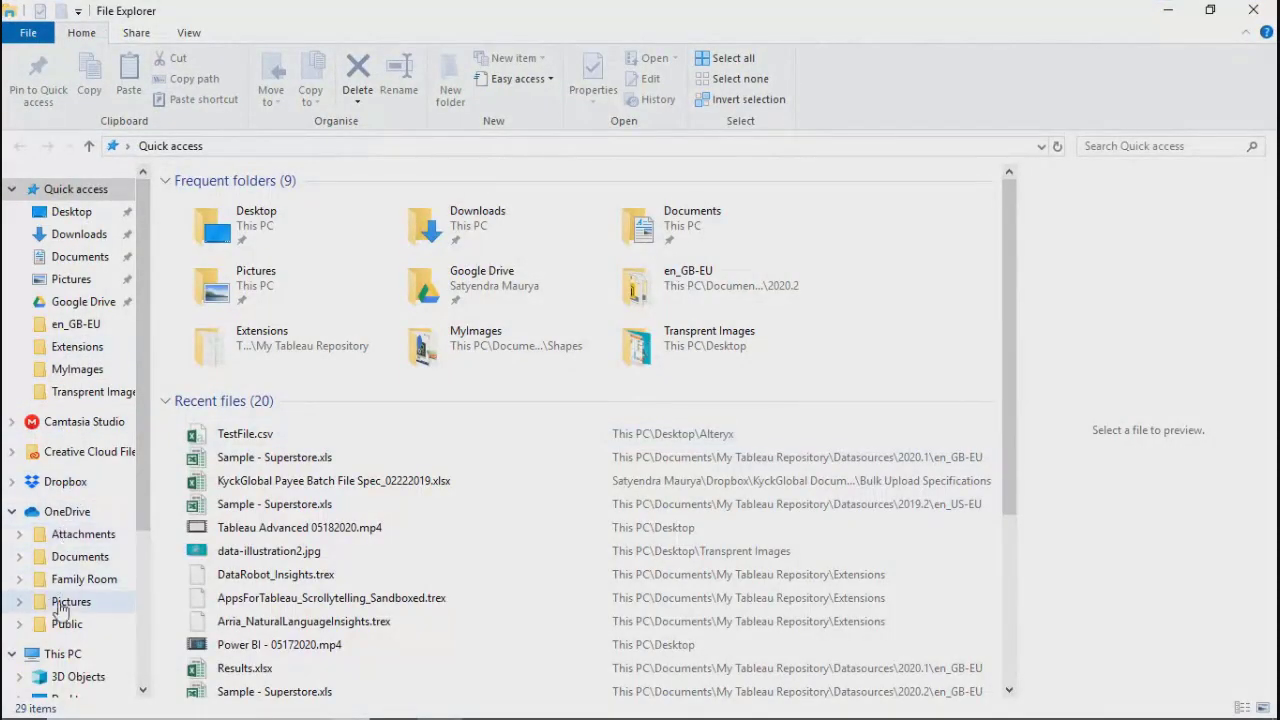
{"action": "scroll", "coordinate": [69, 600], "scroll_direction": "down", "scroll_amount": 4}
{"action": "scroll", "coordinate": [70, 320], "scroll_direction": "up", "scroll_amount": 4}
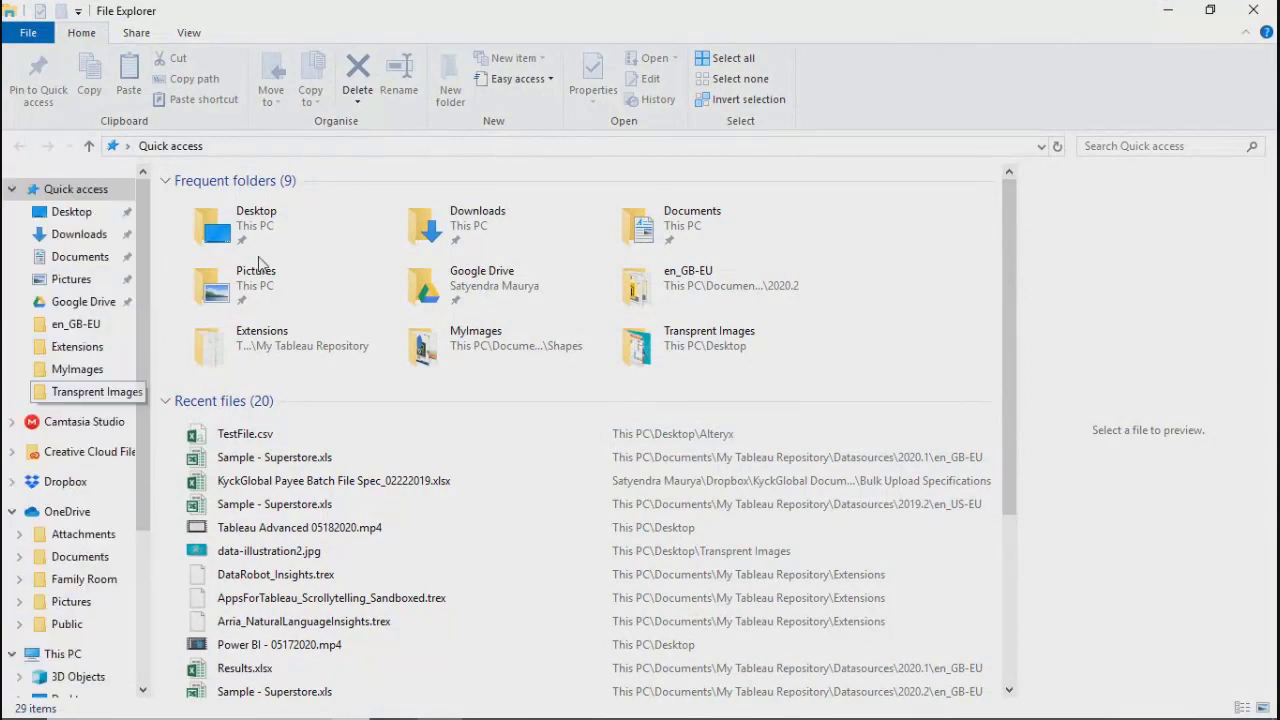
{"action": "double_click", "coordinate": [257, 214]}
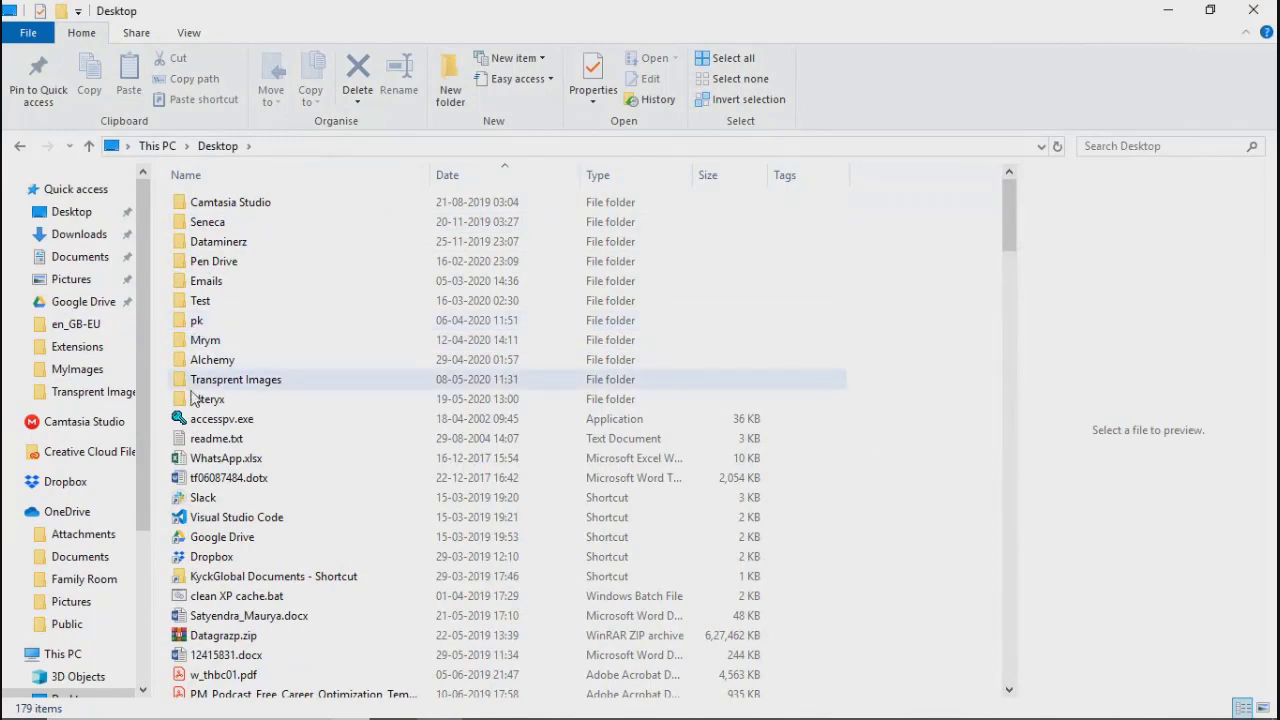
{"action": "double_click", "coordinate": [200, 399]}
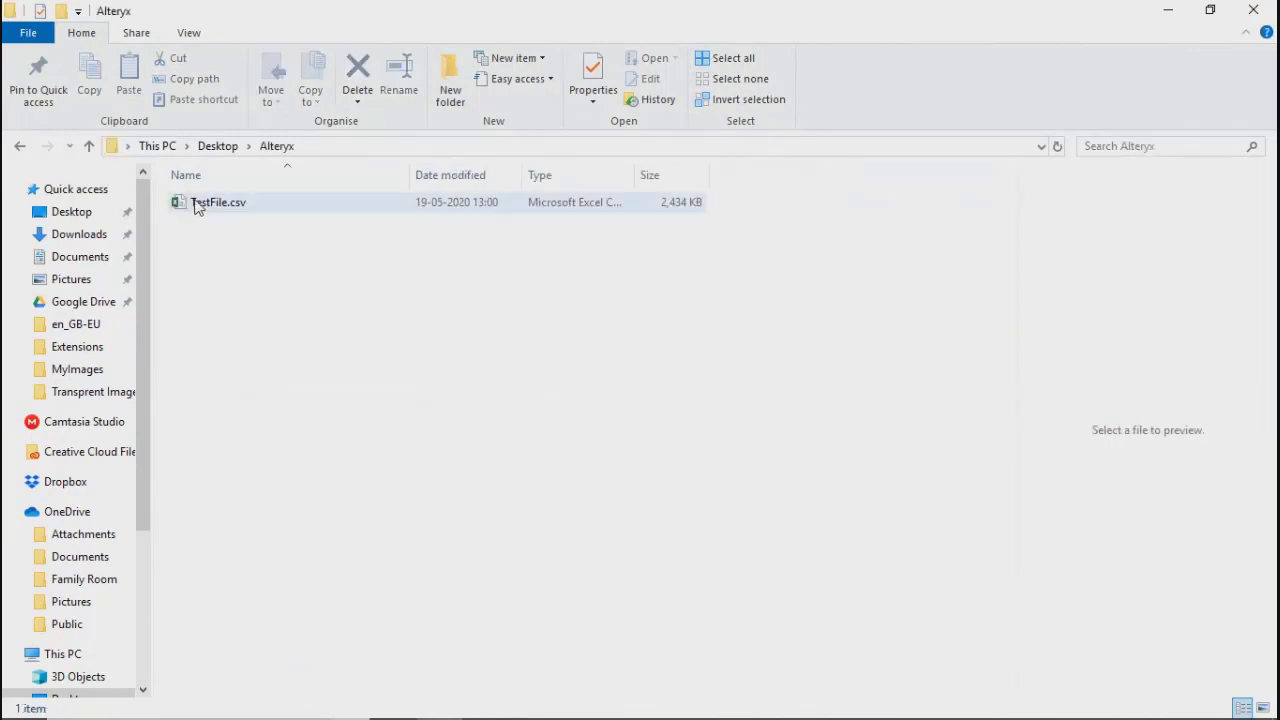
{"action": "left_click", "coordinate": [197, 204]}
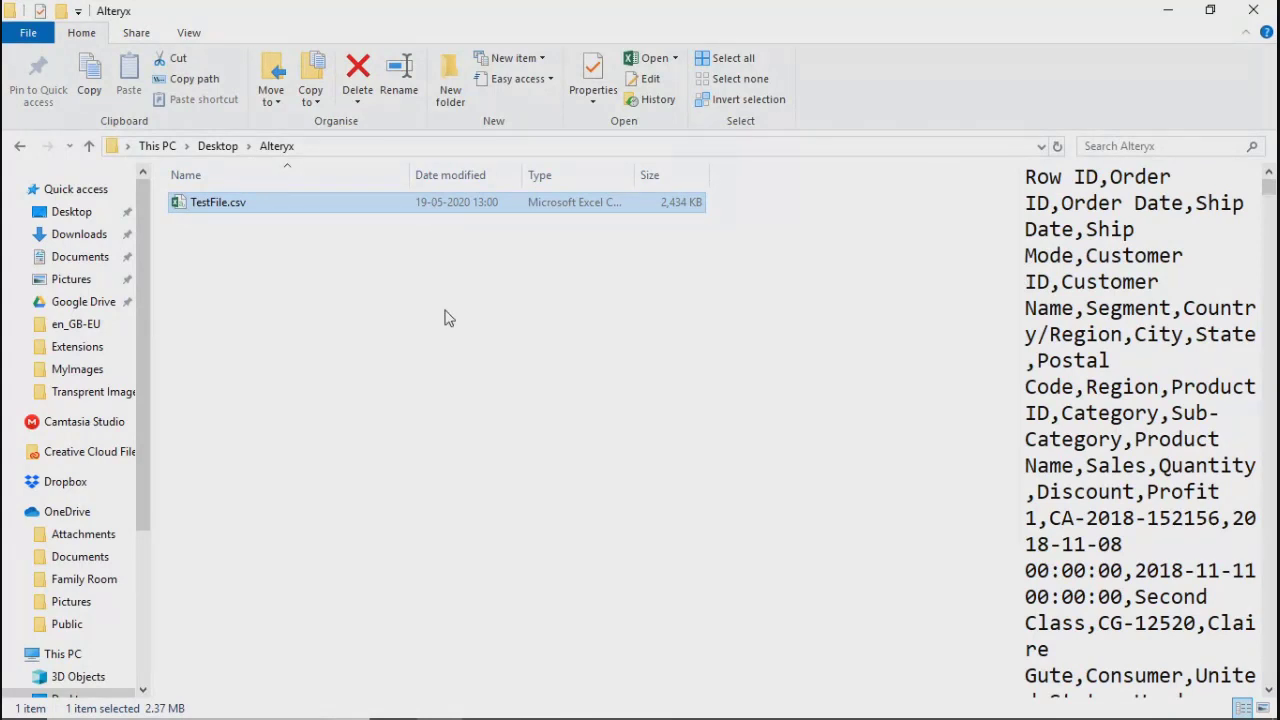
{"action": "left_click", "coordinate": [1167, 10]}
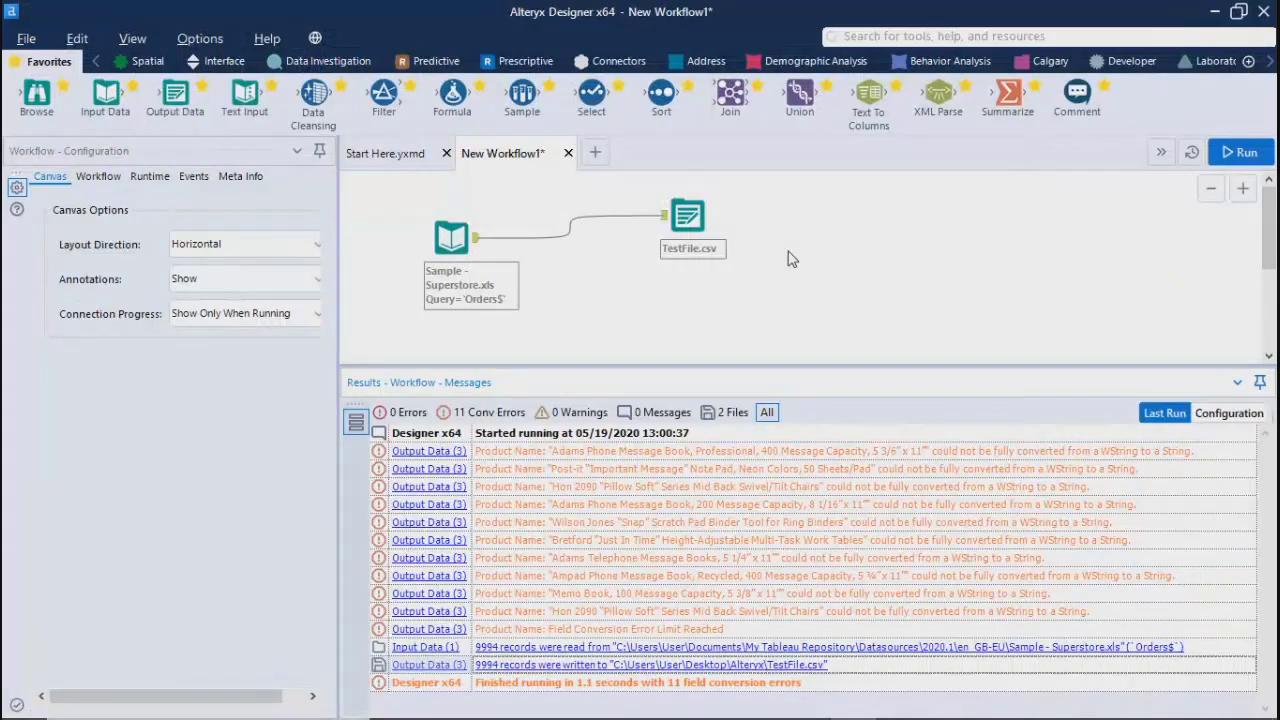